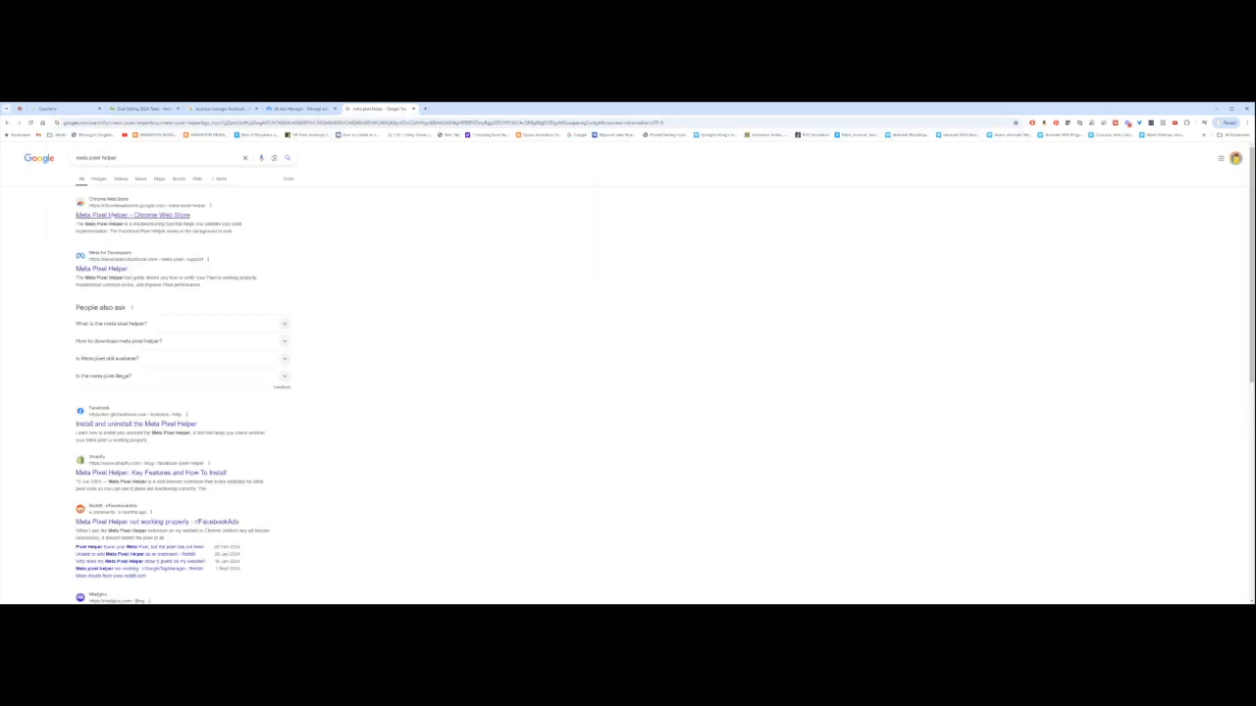
Step: Open the Meta Pixel Helper Web Store listing, then Chrome's installed extensions list
click(122, 215)
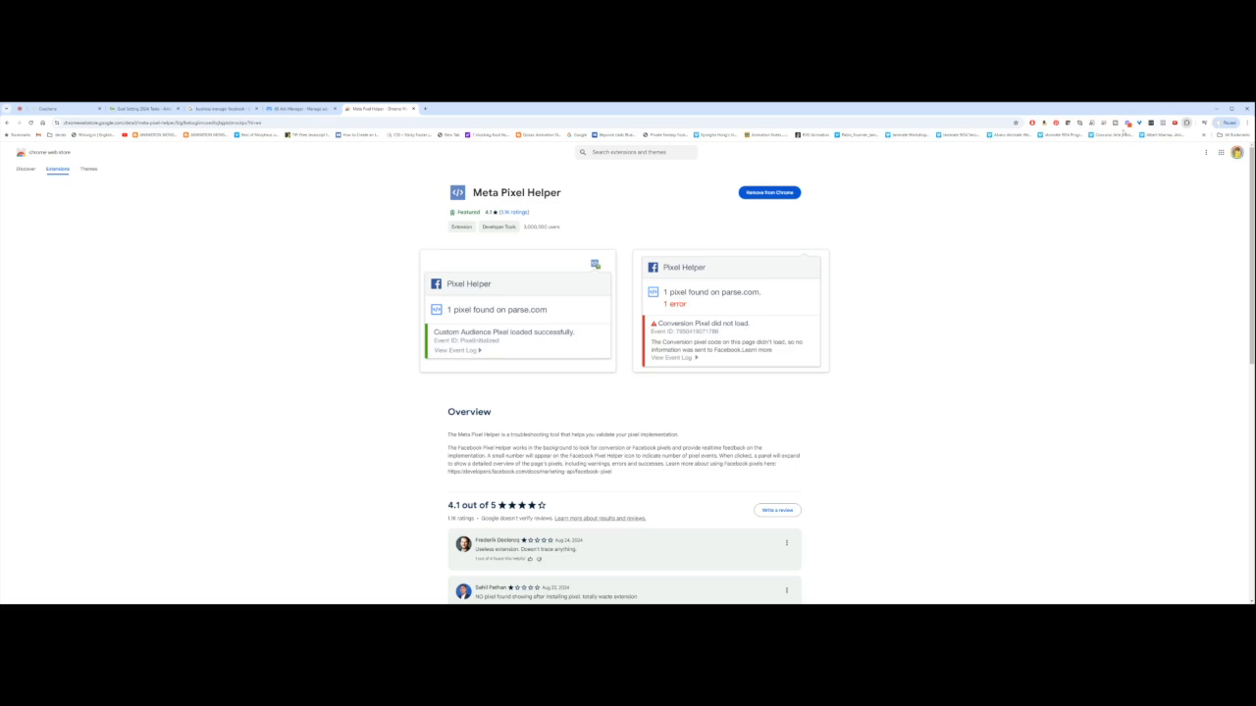
click(1129, 302)
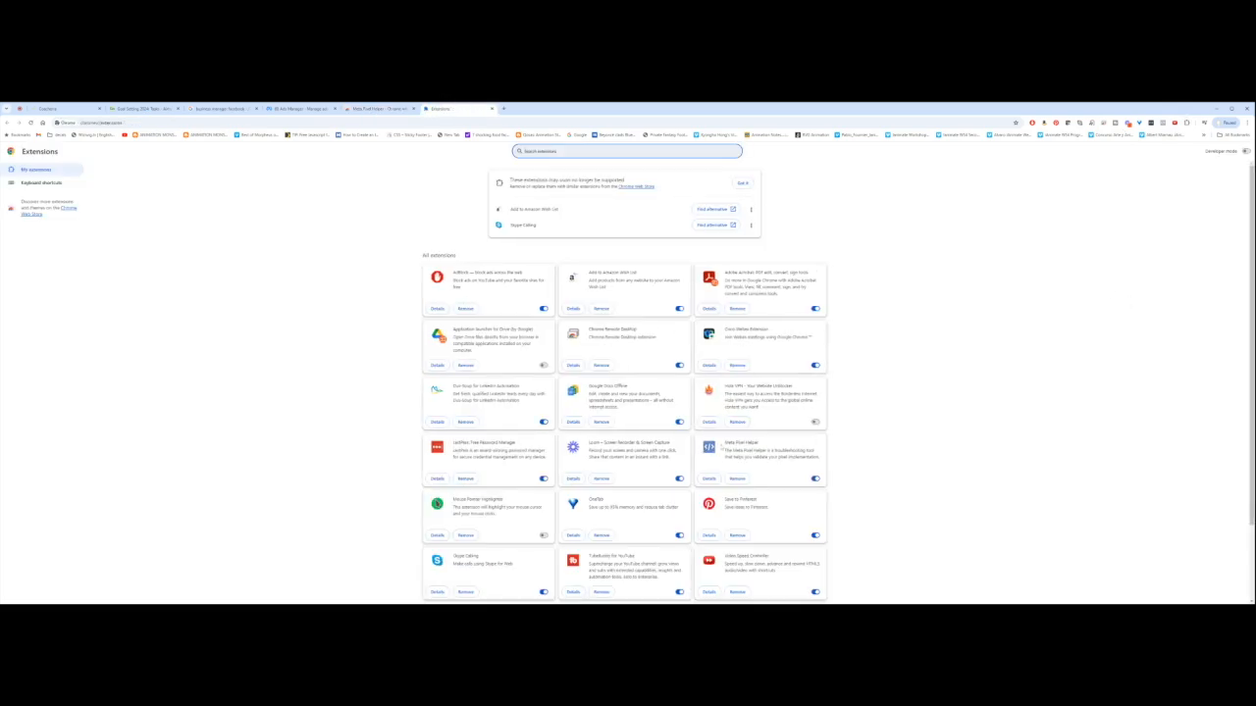
Step: Review Meta Pixel Helper's extension details, then close the Extensions tab to return to its store page
triple_click(742, 444)
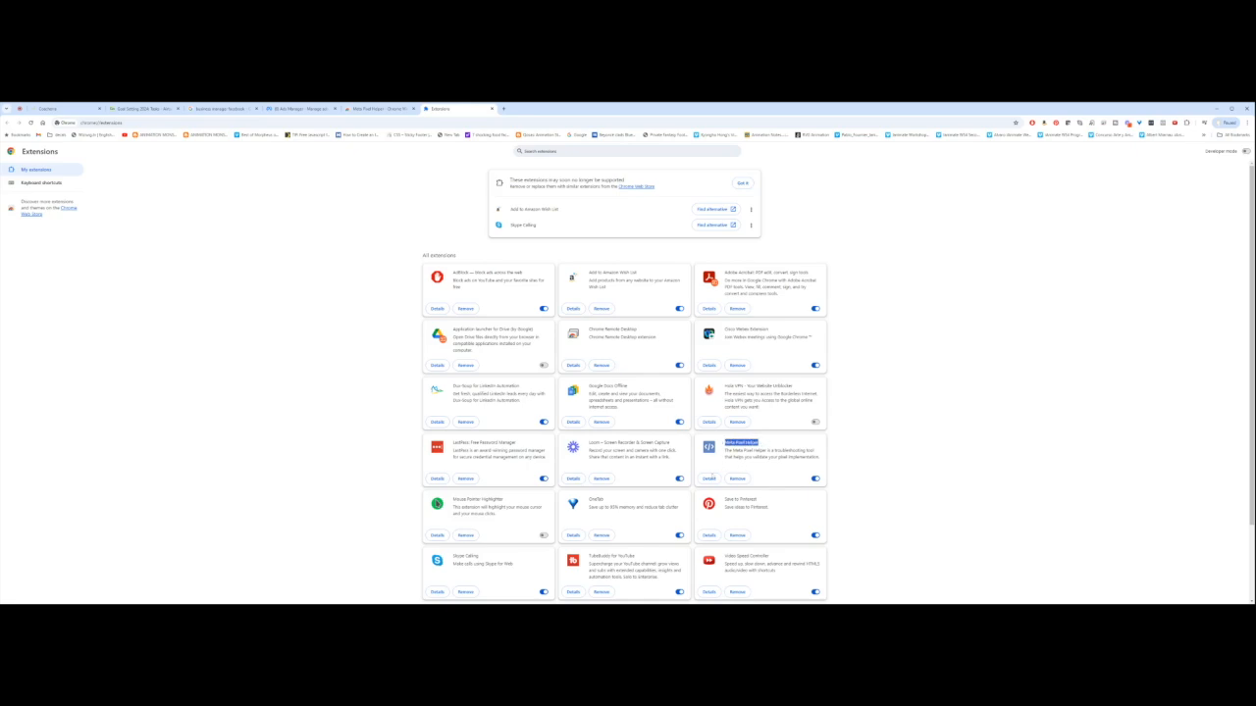
click(708, 478)
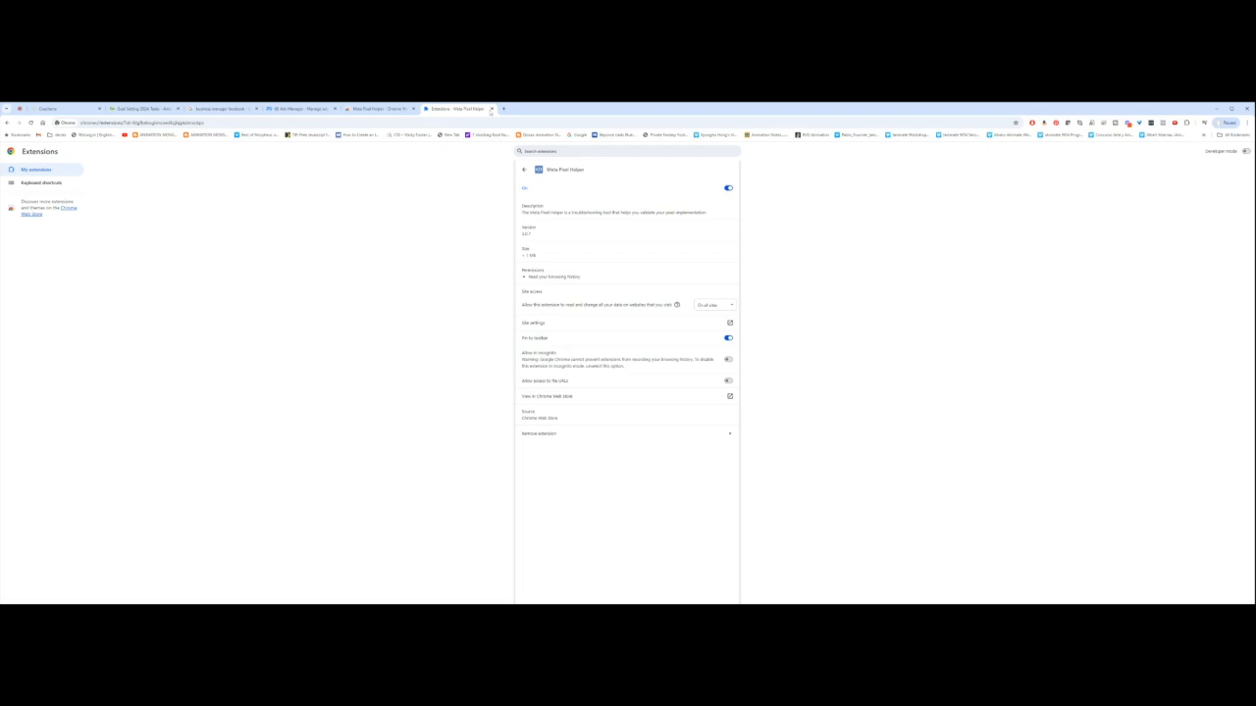
click(492, 109)
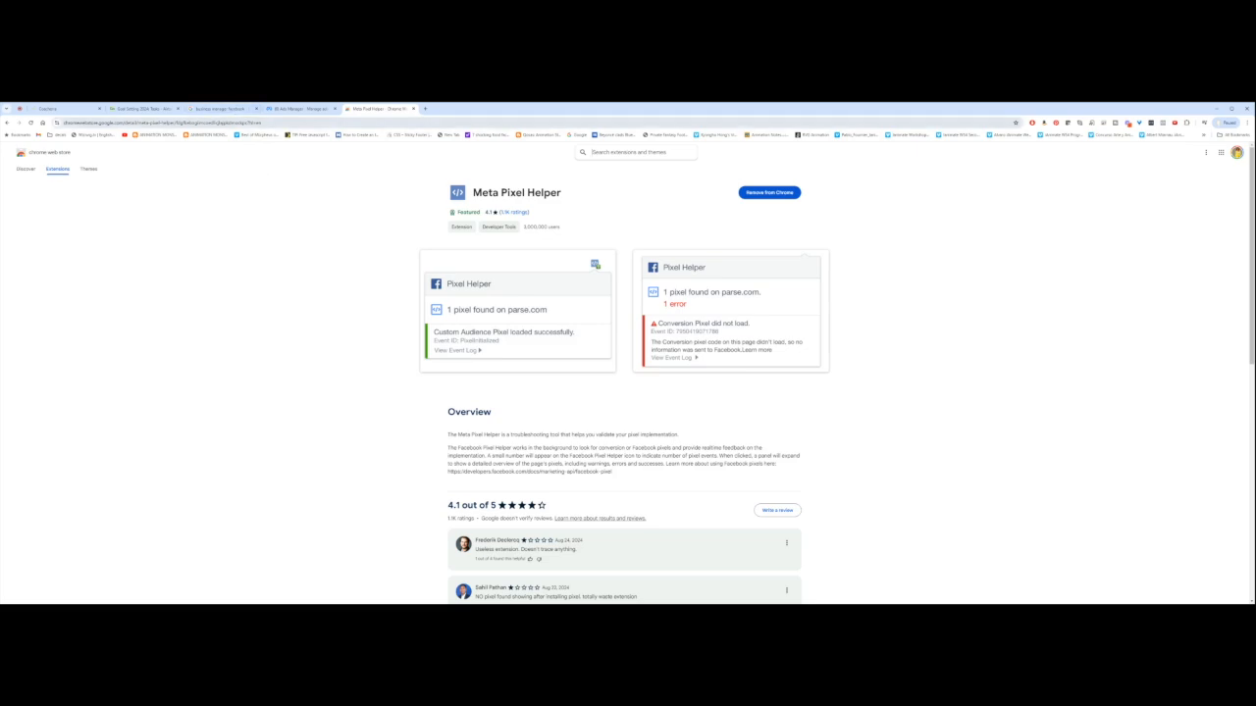
key(ctrl+l)
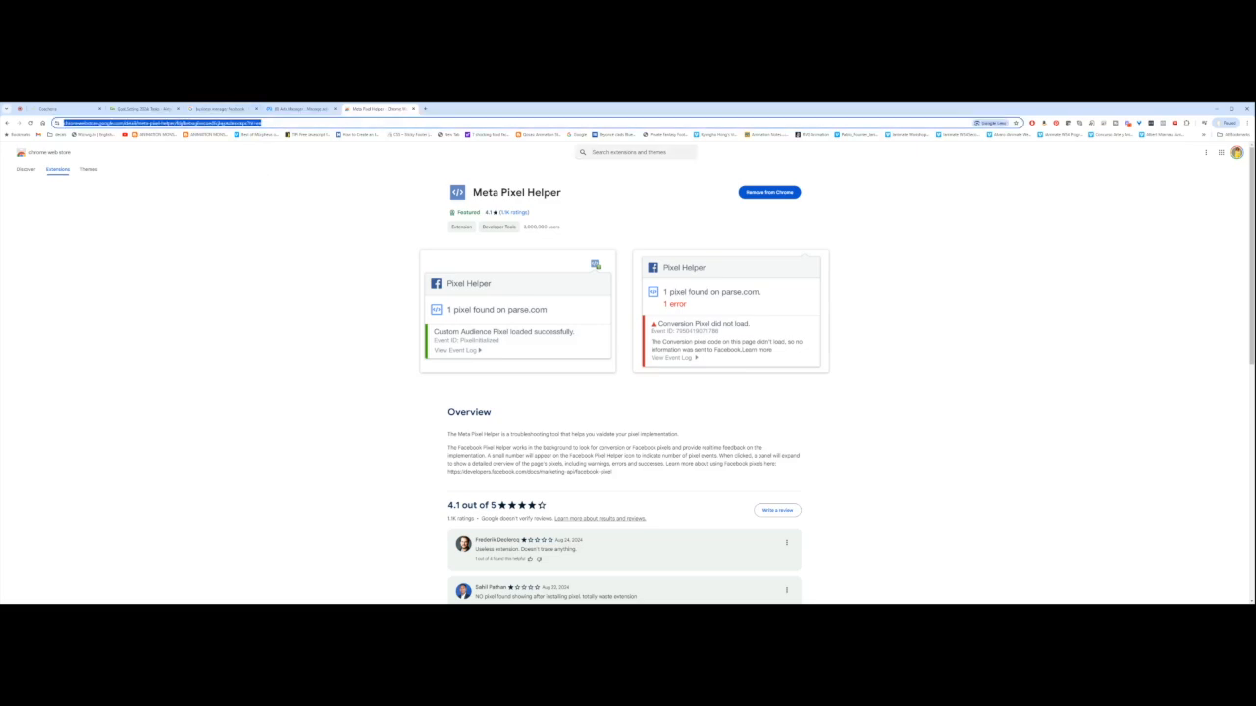
Step: Go to business.facebook.com for the Ads Manager account overview, leaving a spare new tab open
text(business)
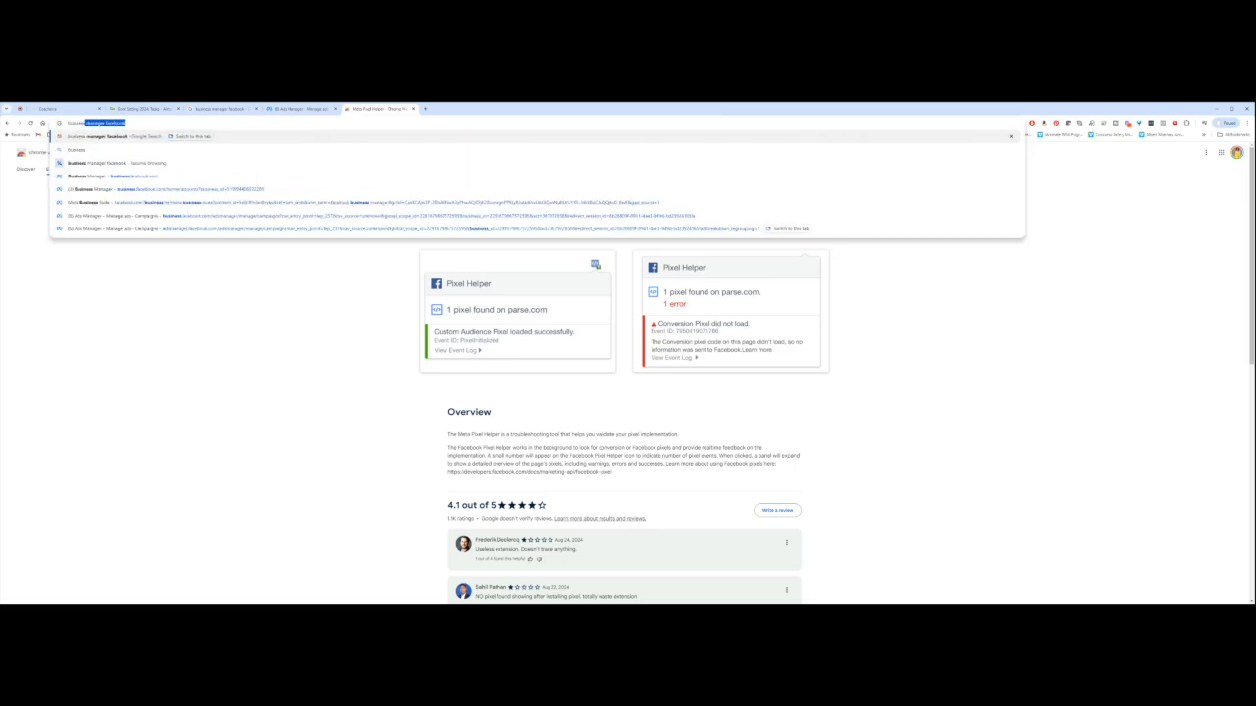
text(.facebo)
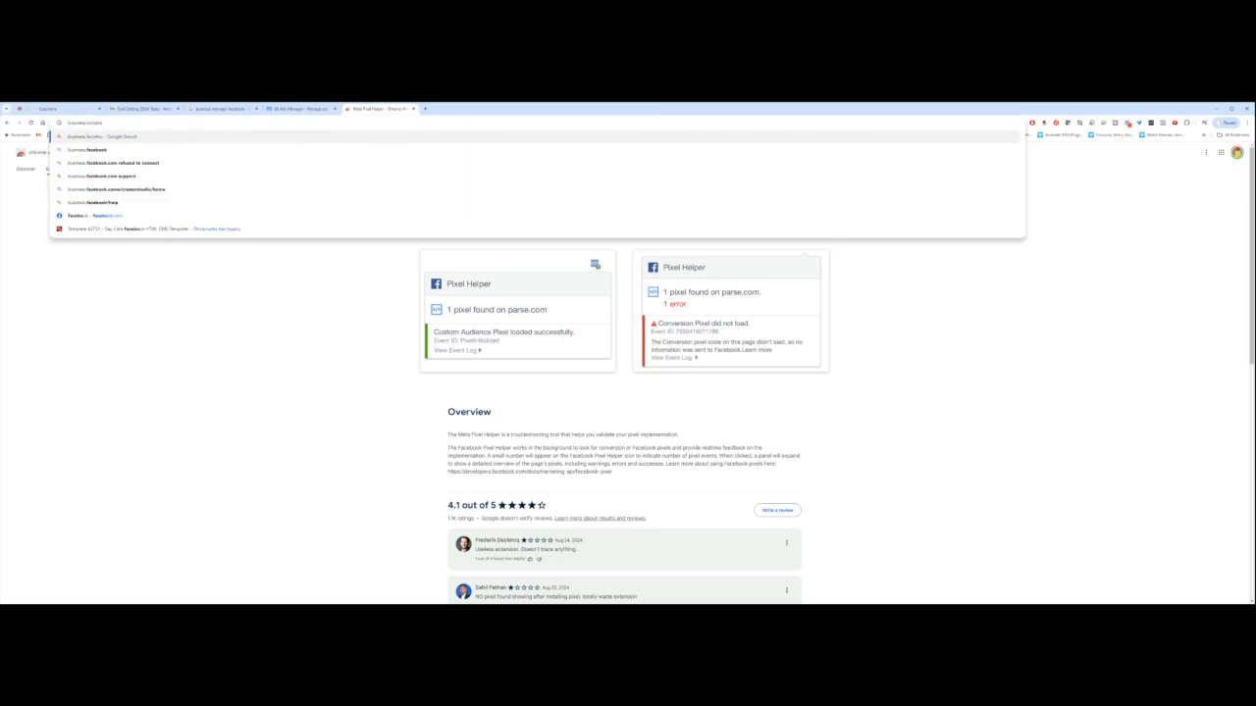
text(o)
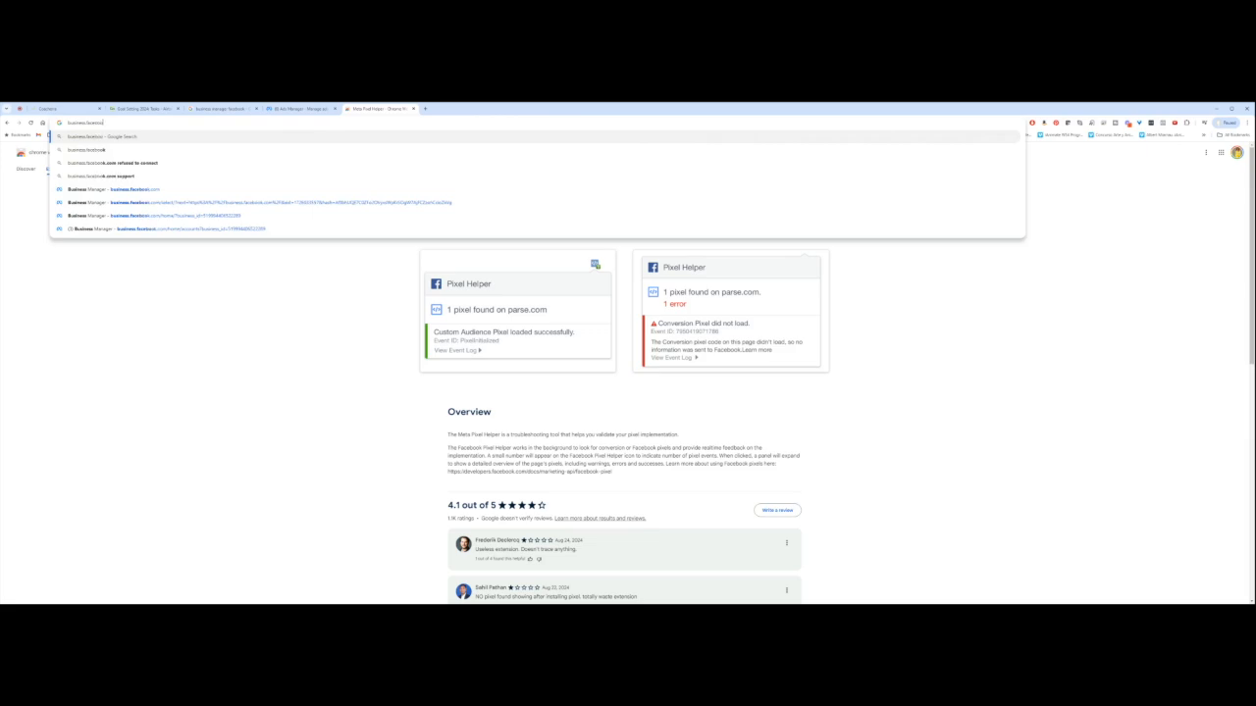
text(k.com)
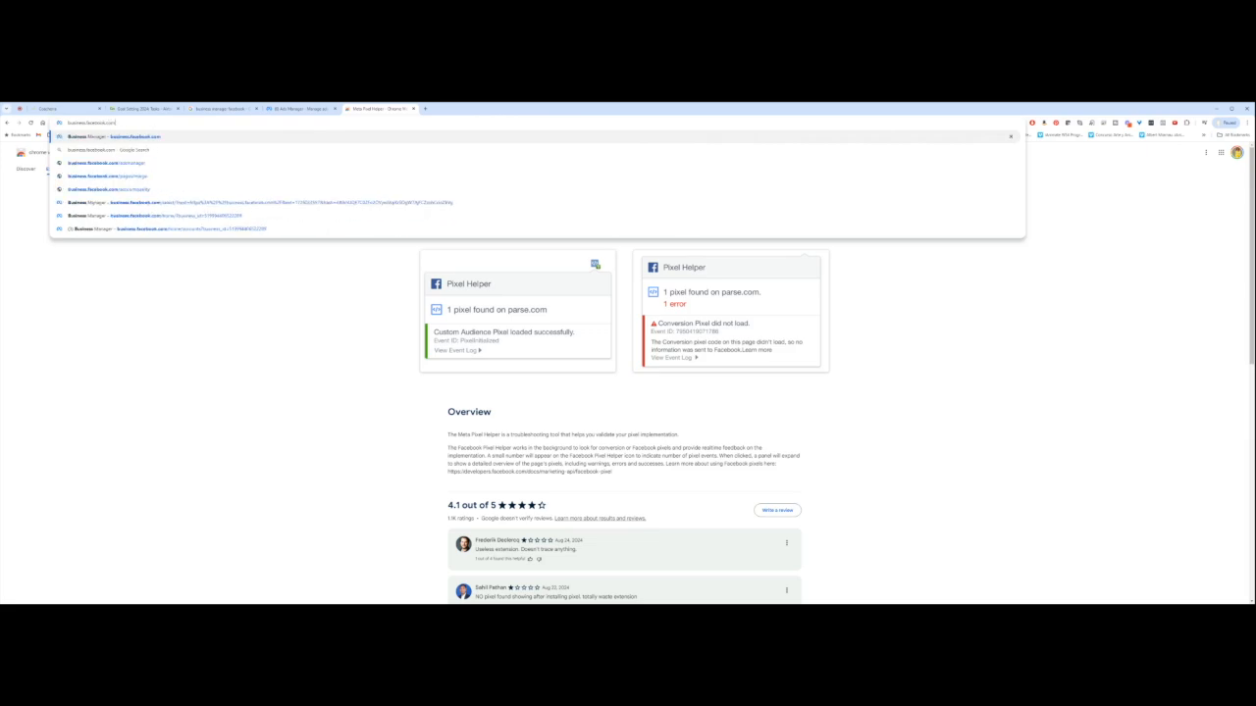
key(Return)
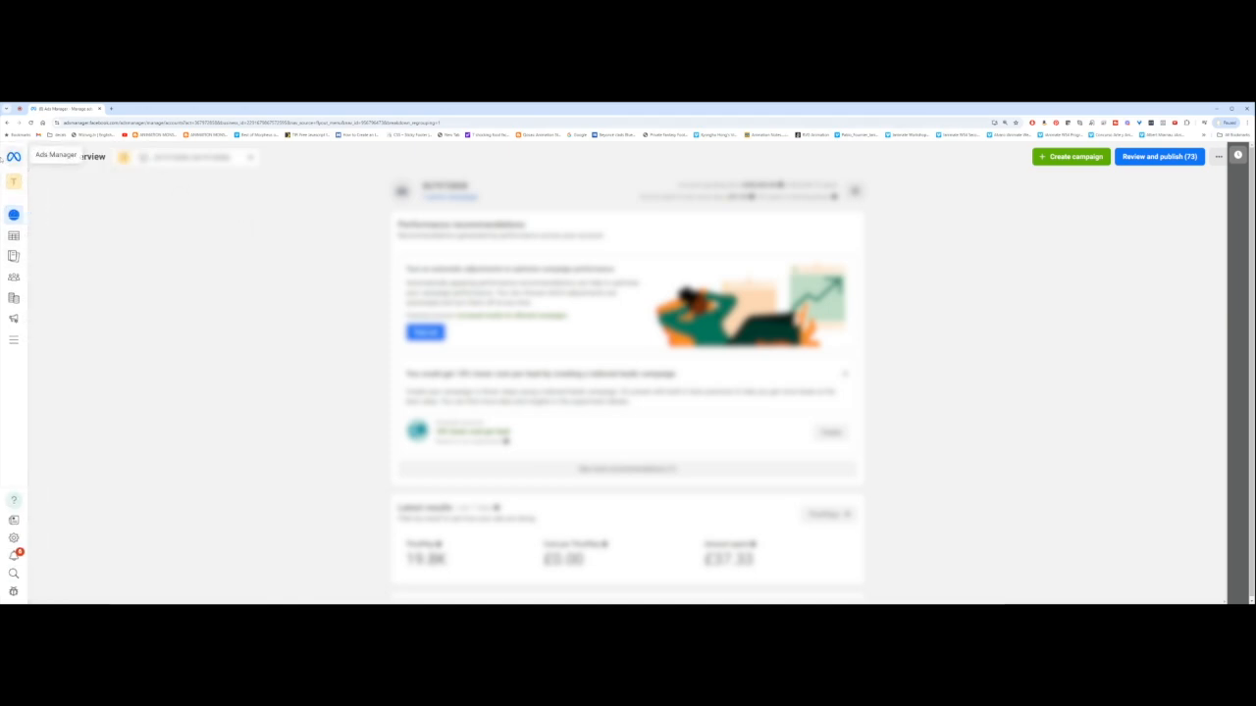
click(111, 108)
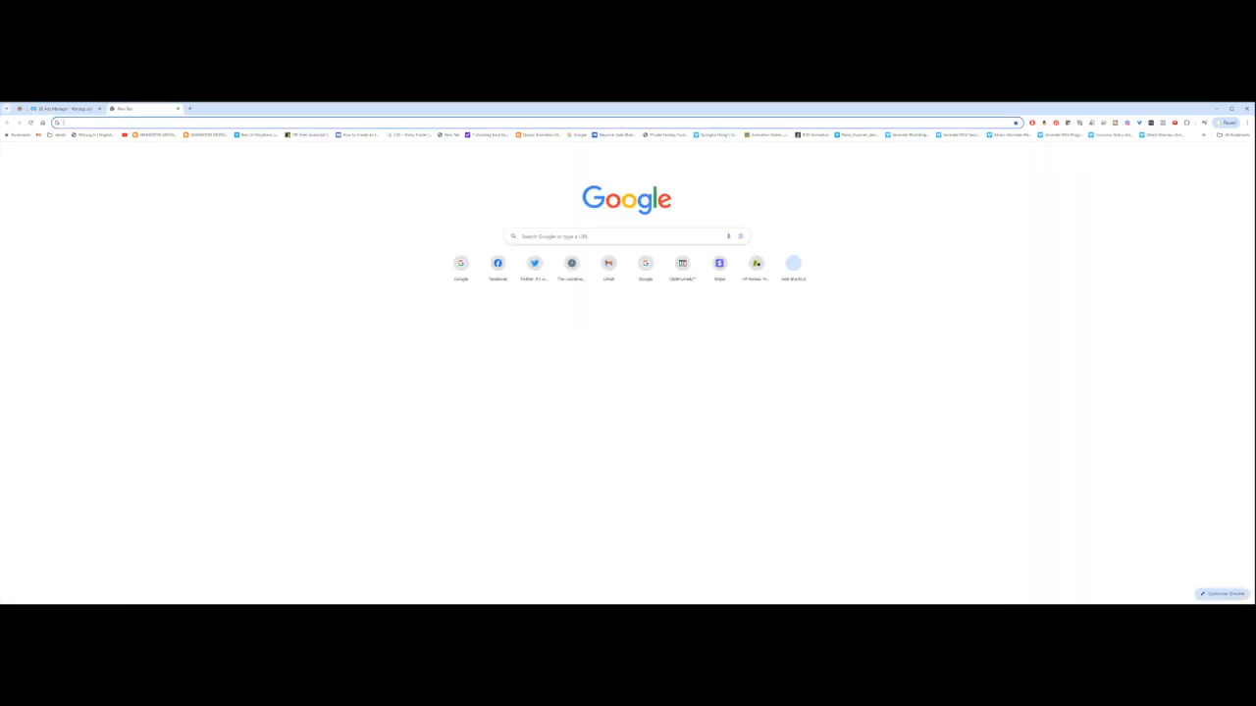
text(business)
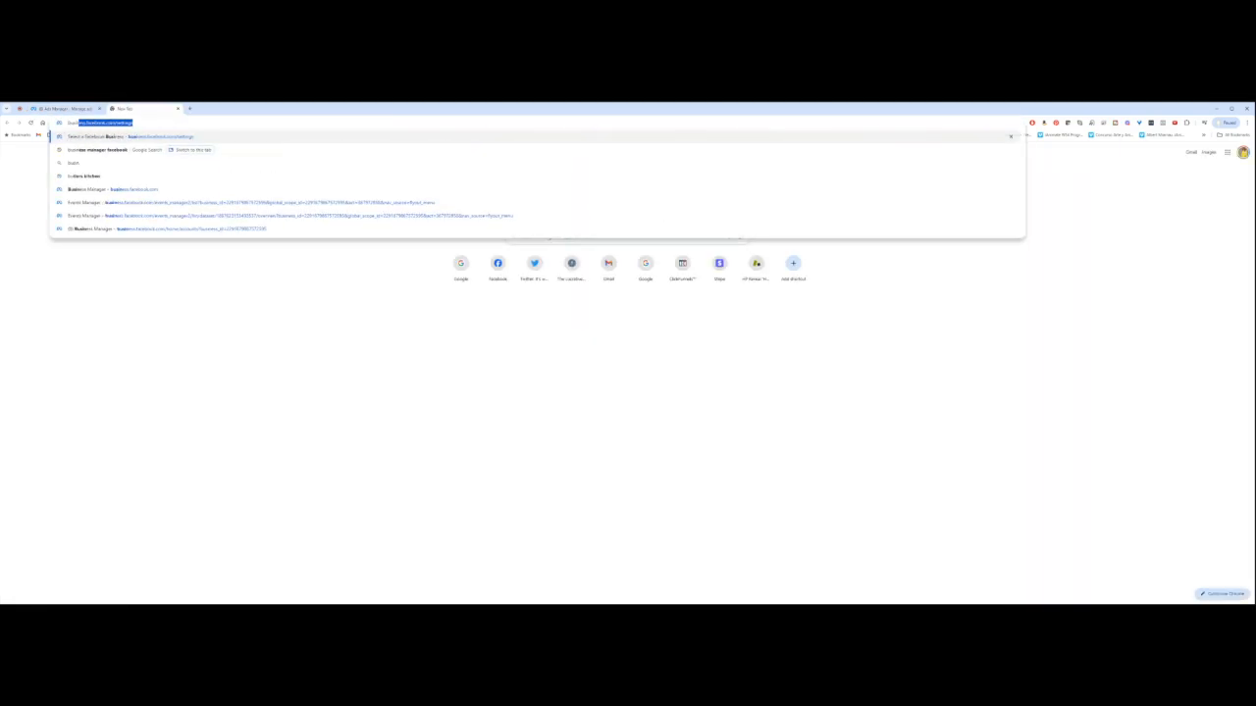
text(.facebook.co)
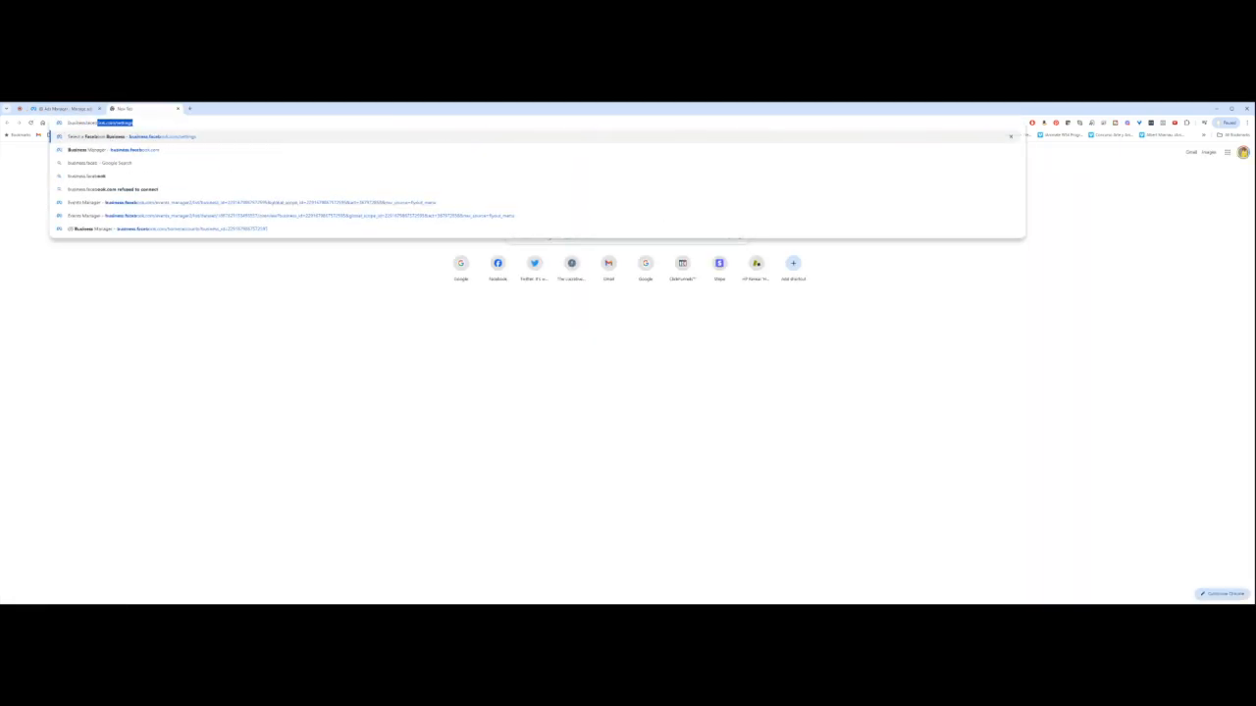
text(m)
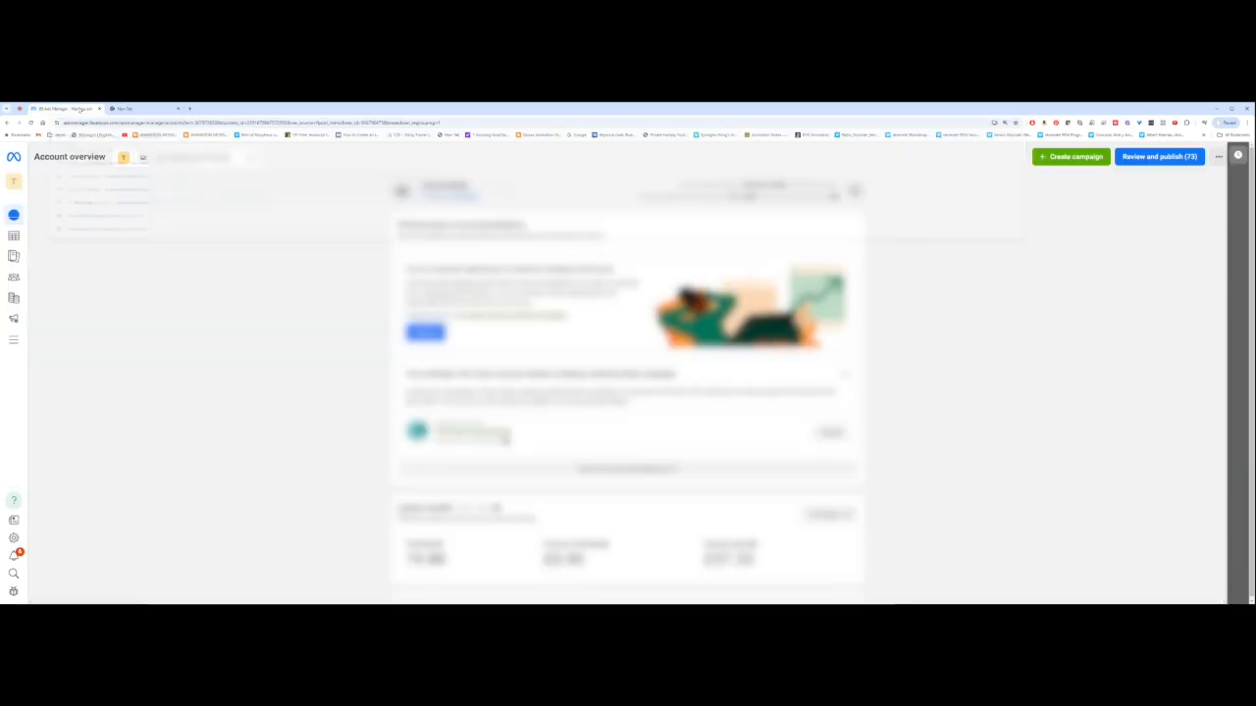
click(78, 110)
Step: Open Events Manager from the All tools menu in Ads Manager
mouse_move(27, 230)
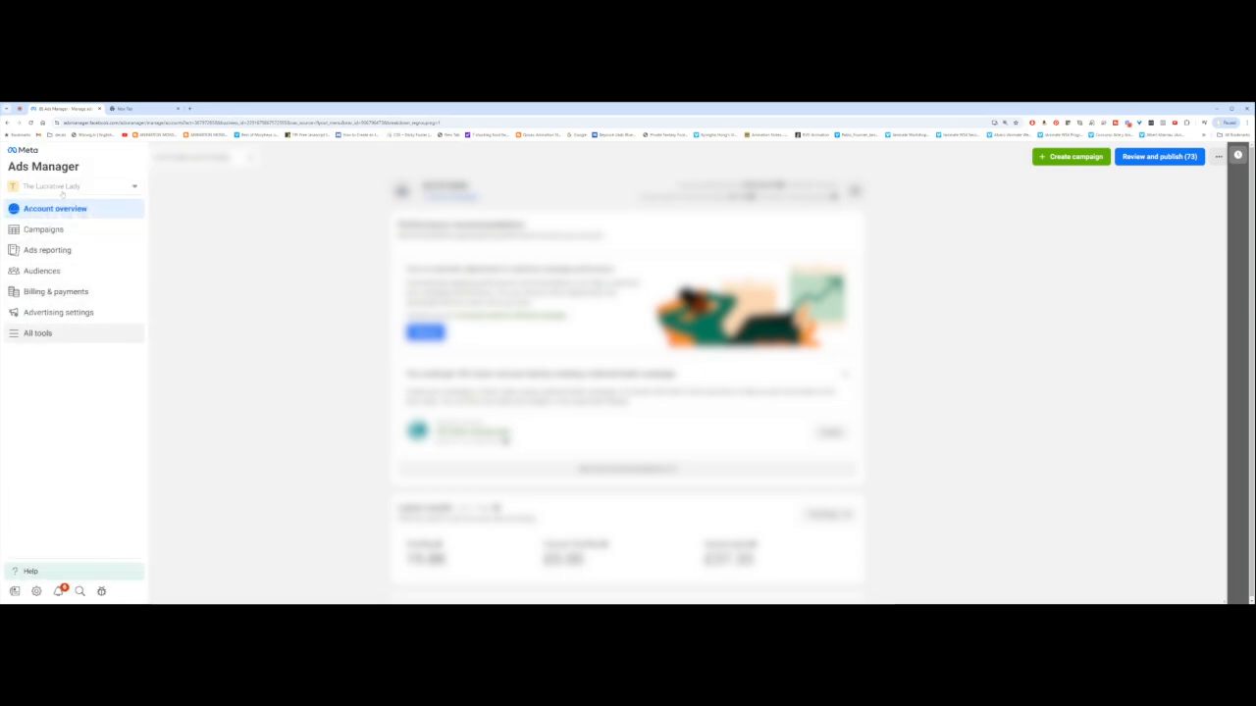
click(30, 338)
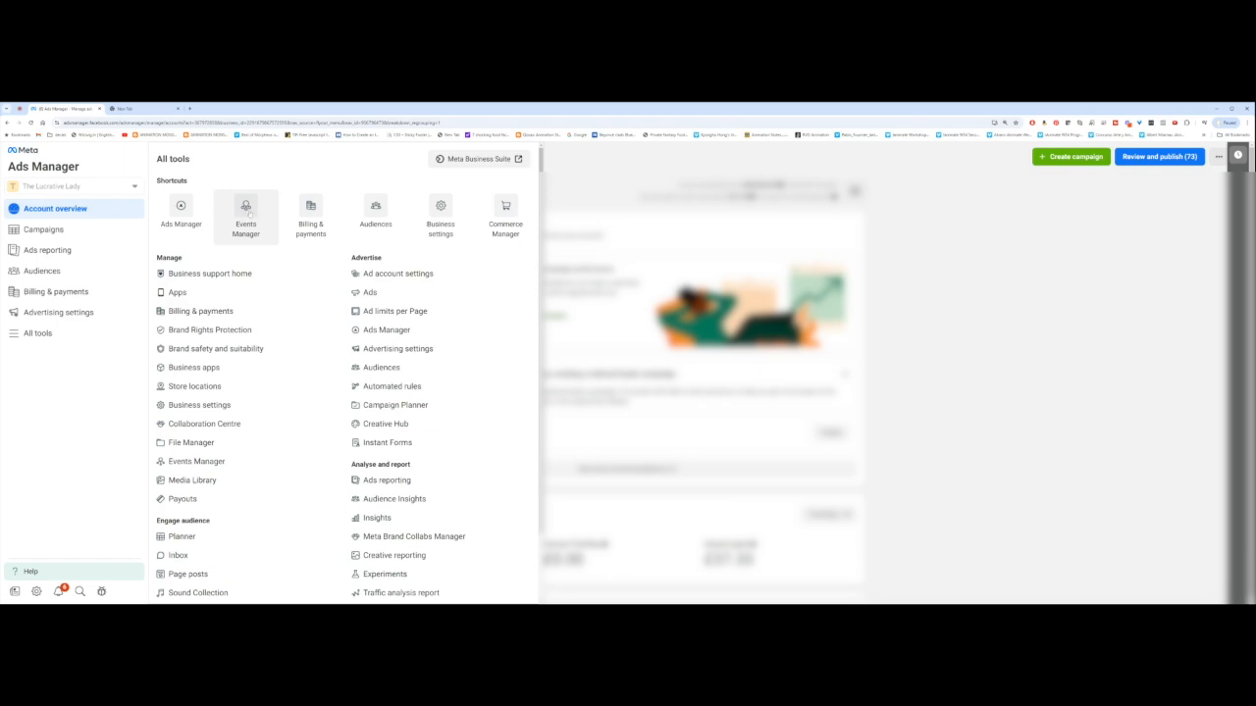
click(246, 211)
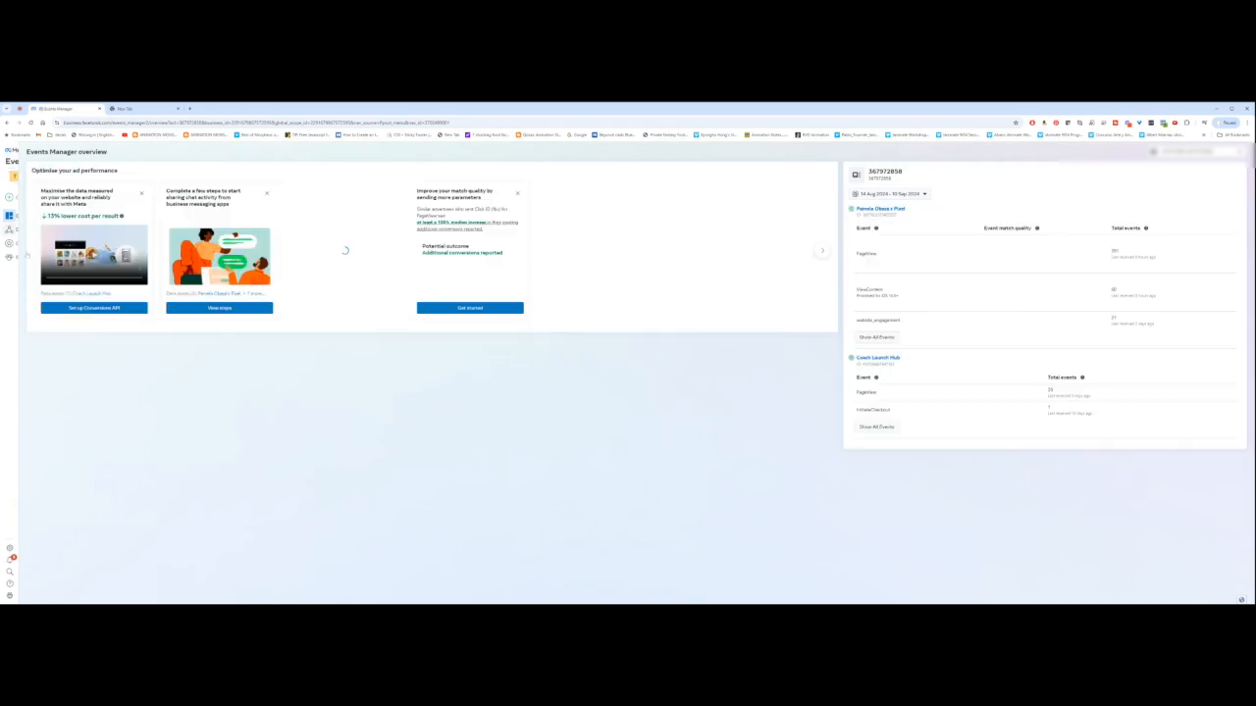
Step: Open the Data sources page and start connecting a new data source
mouse_move(23, 217)
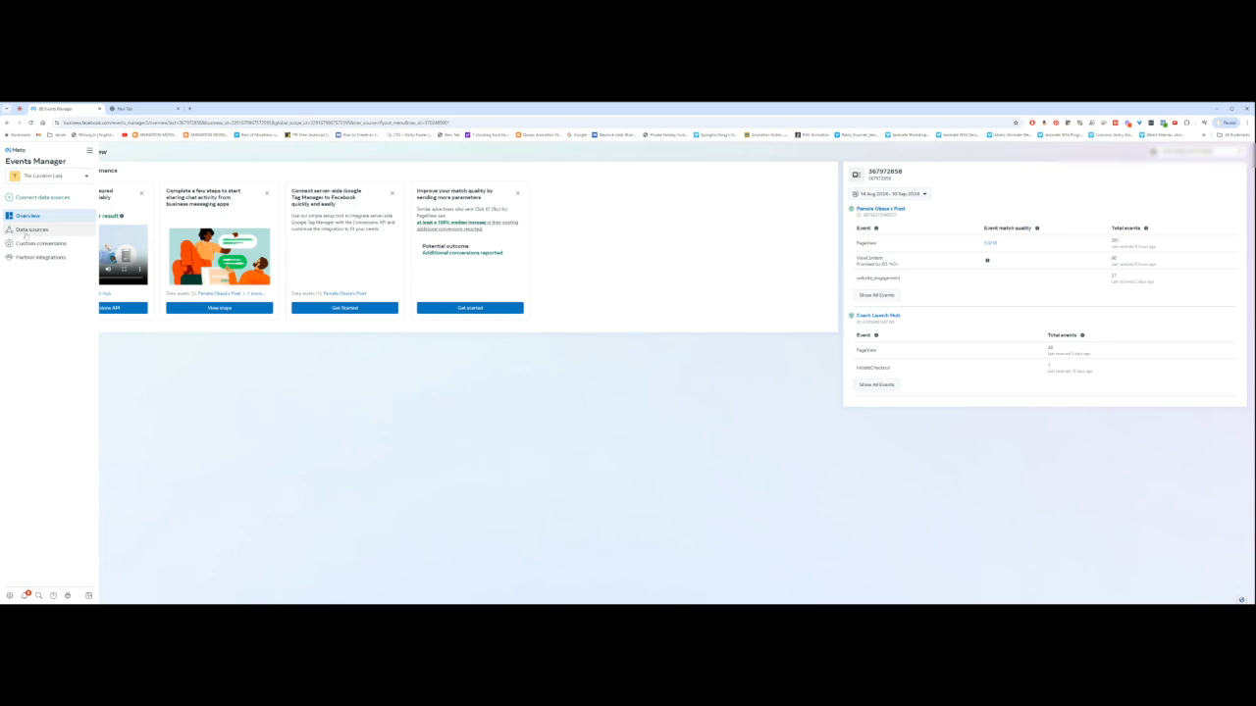
click(28, 229)
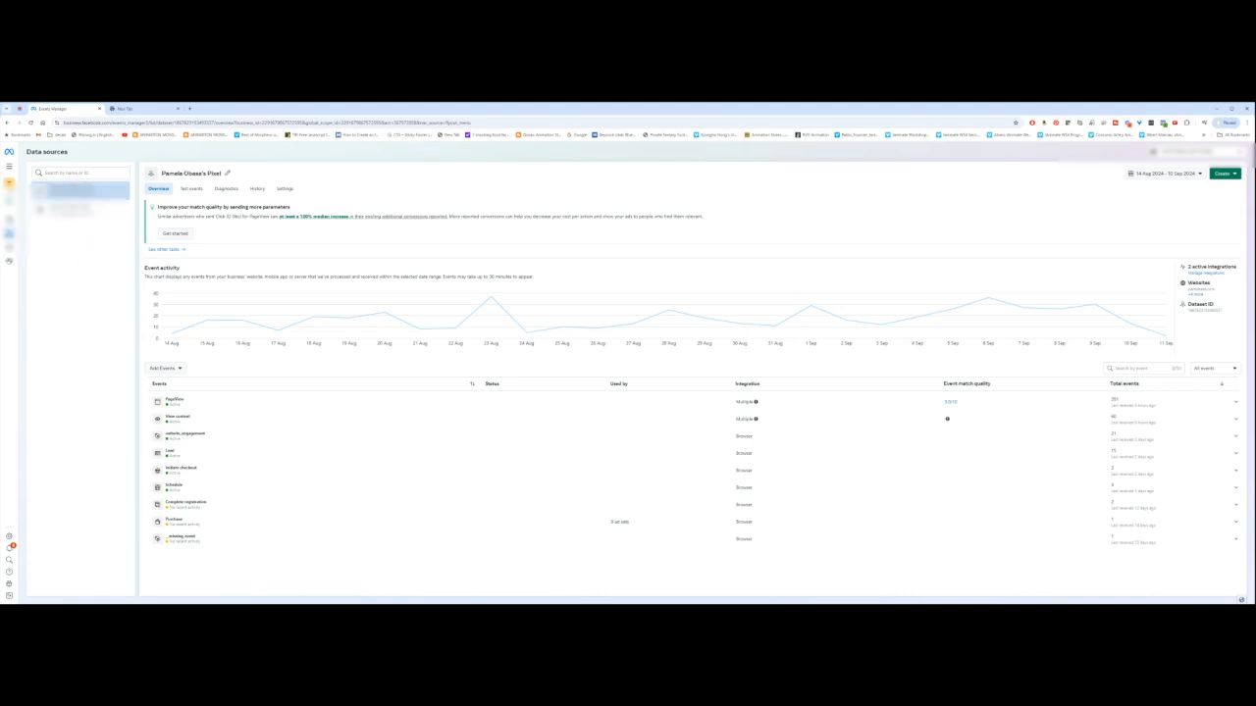
mouse_move(10, 199)
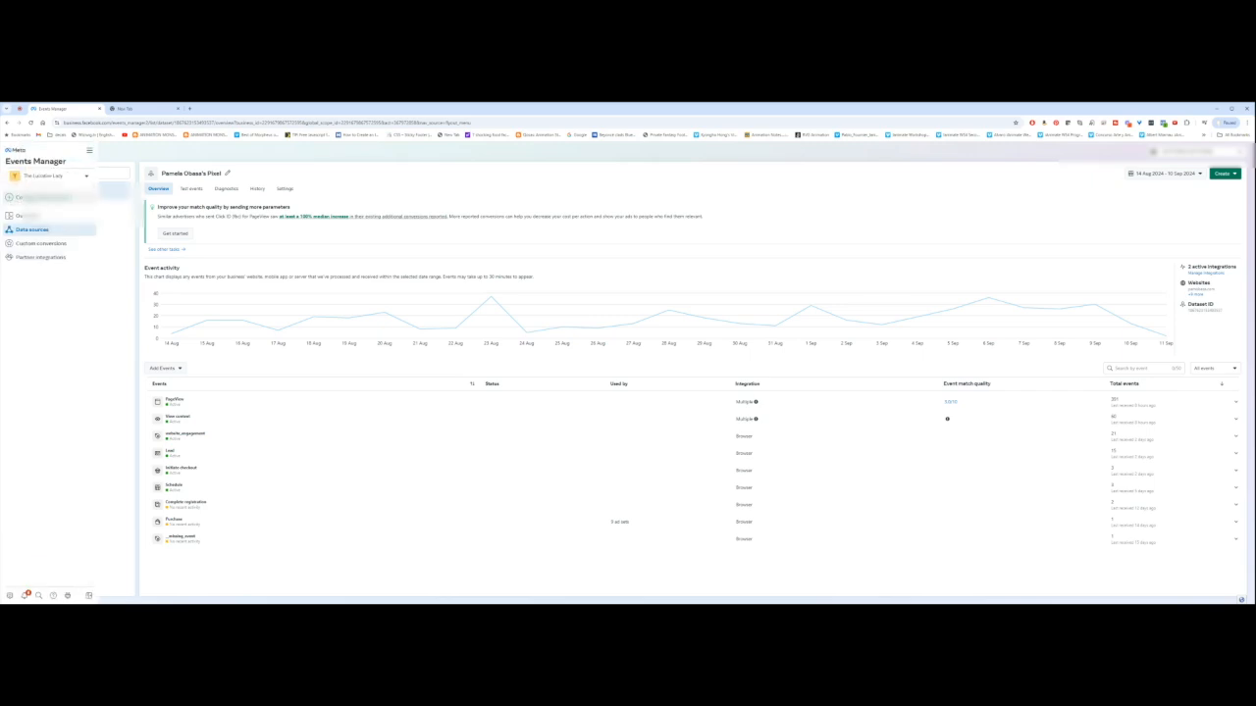
click(41, 198)
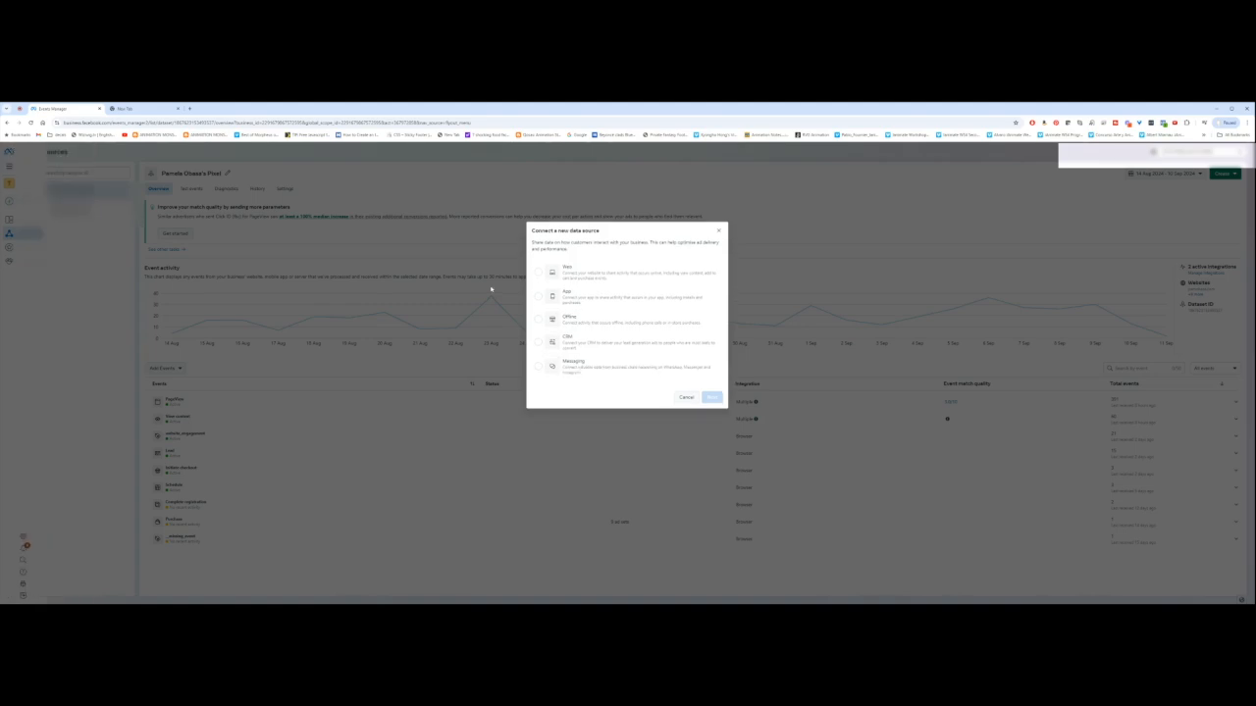
Step: Choose Web as the source type and create a new dataset named Branderry Pixel - DEMO
click(579, 273)
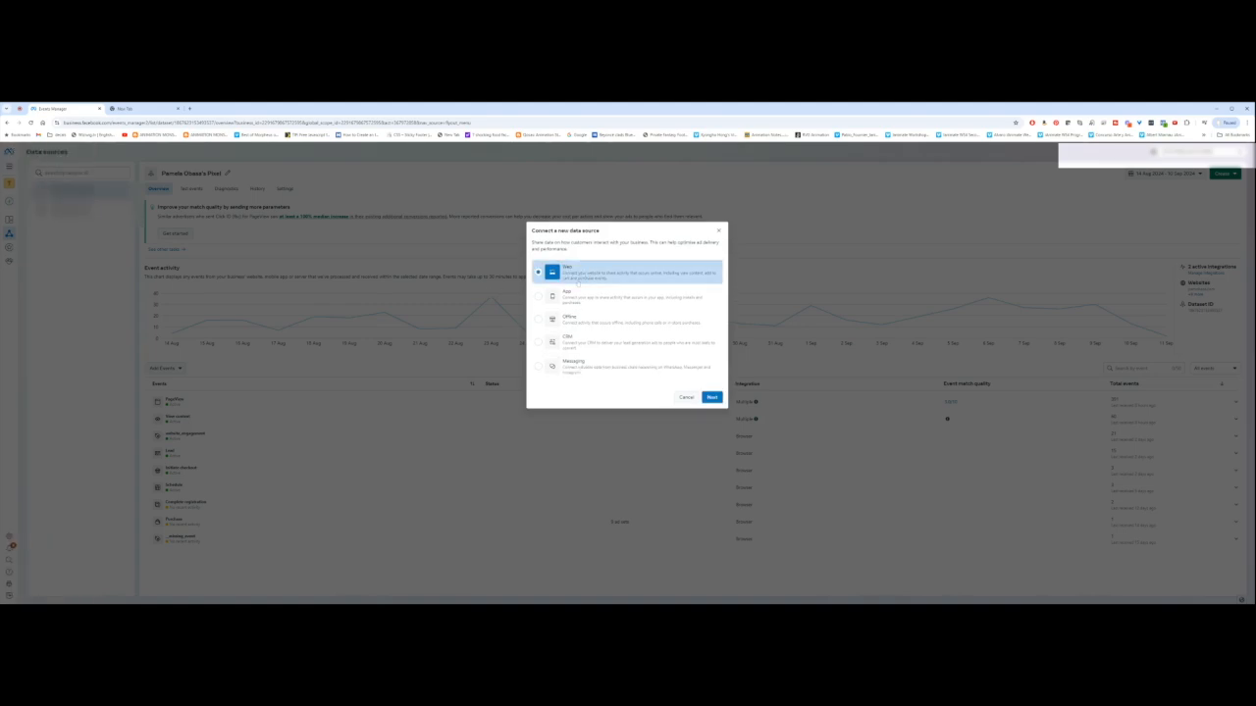
click(713, 397)
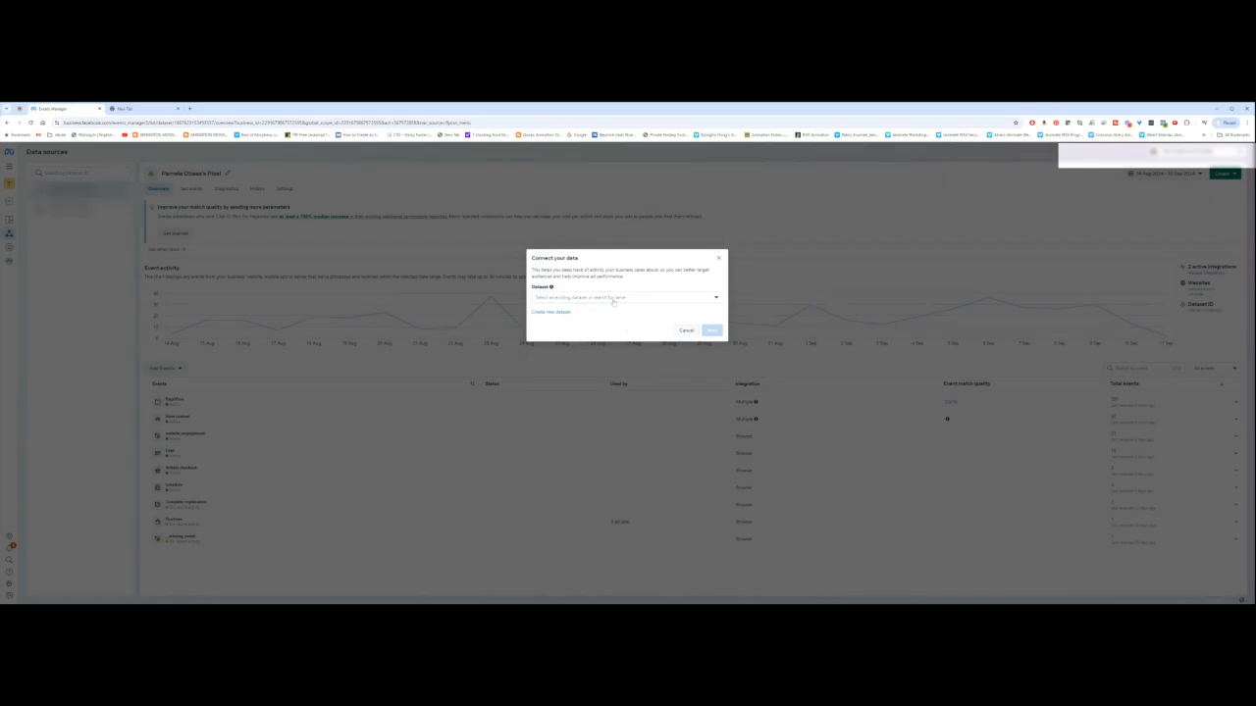
click(553, 299)
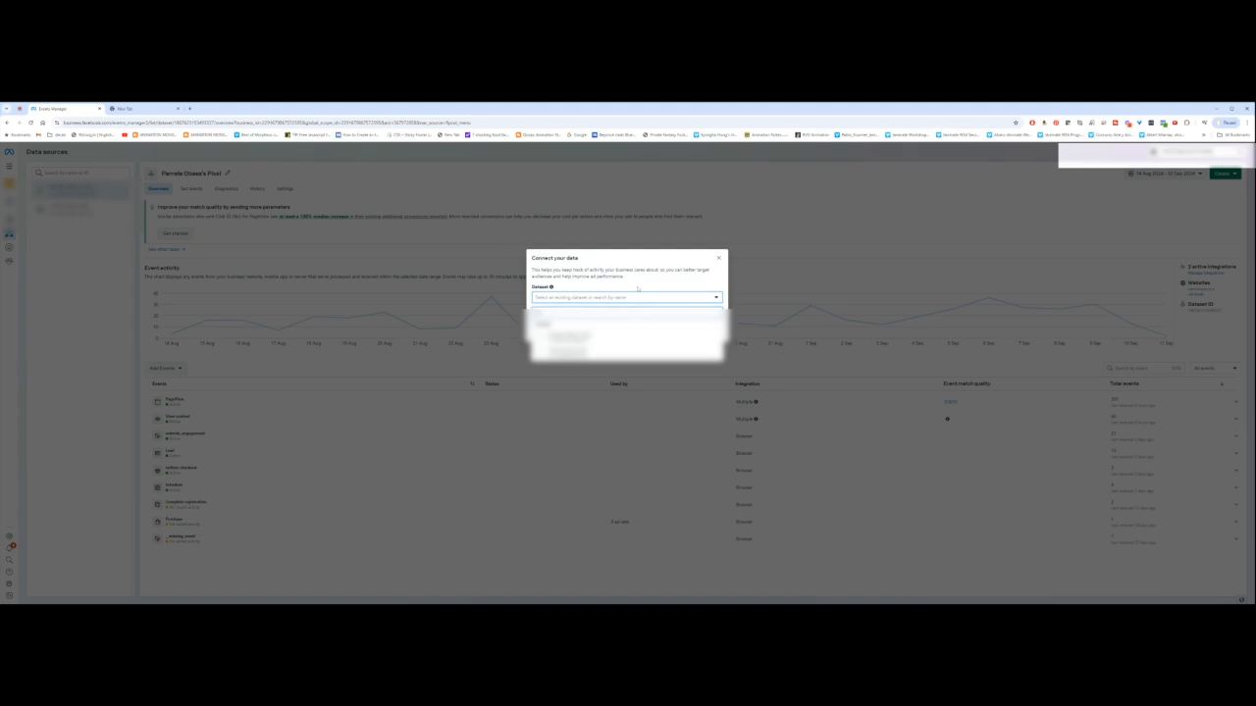
click(639, 288)
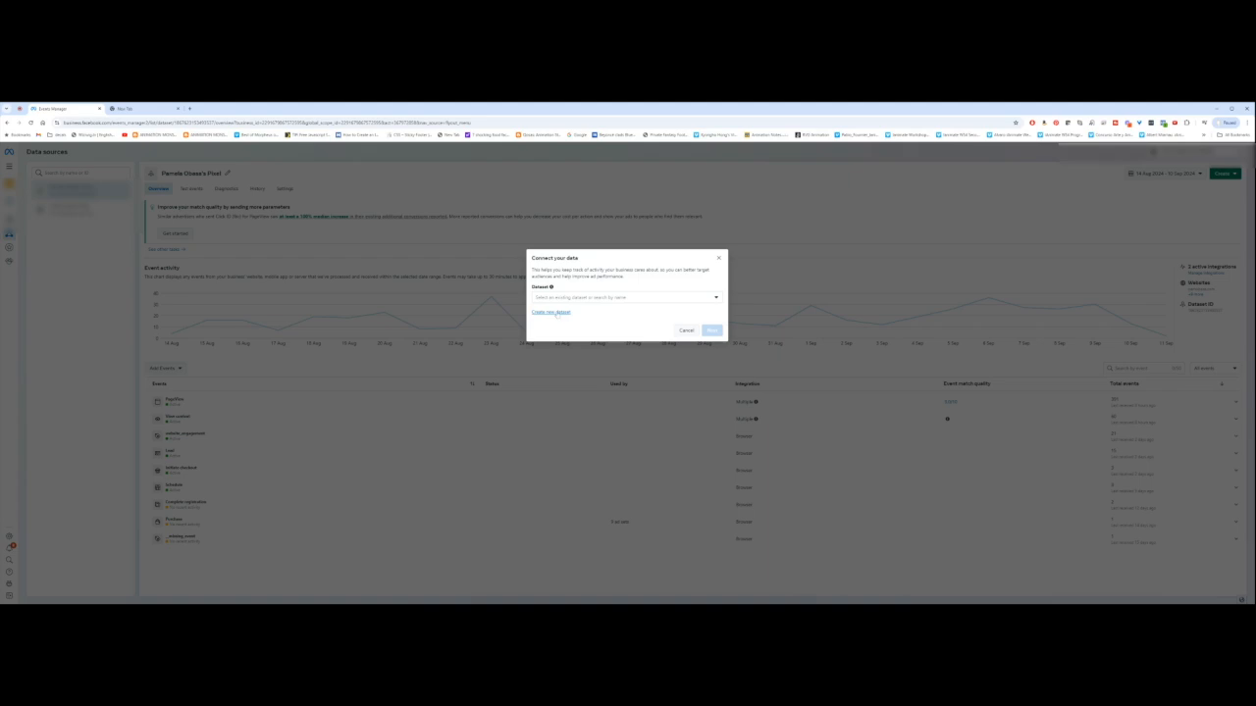
click(552, 312)
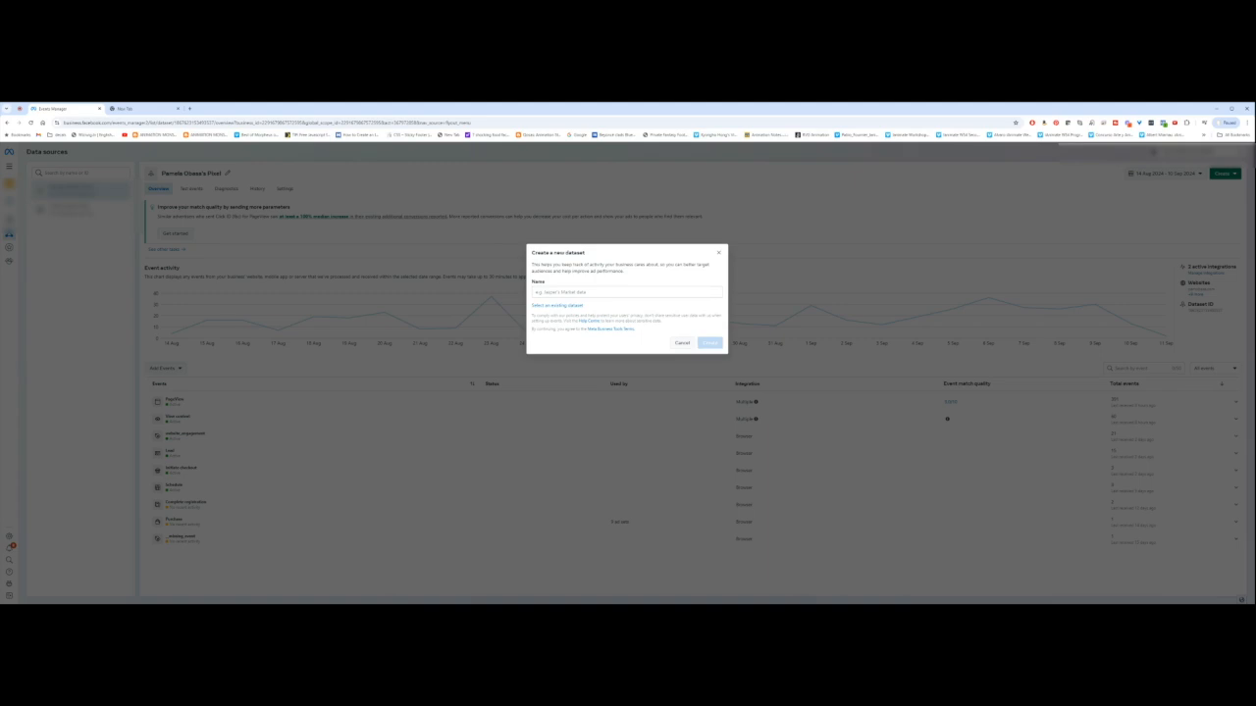
click(589, 293)
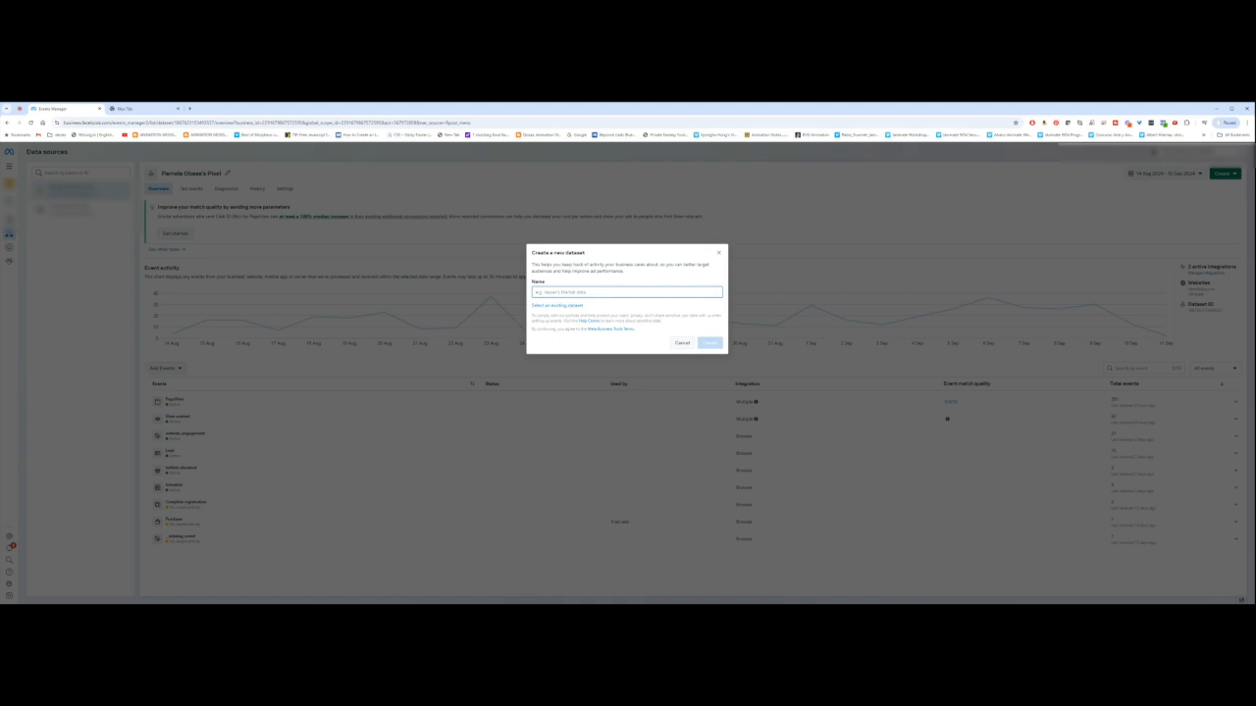
text(Know)
click(709, 343)
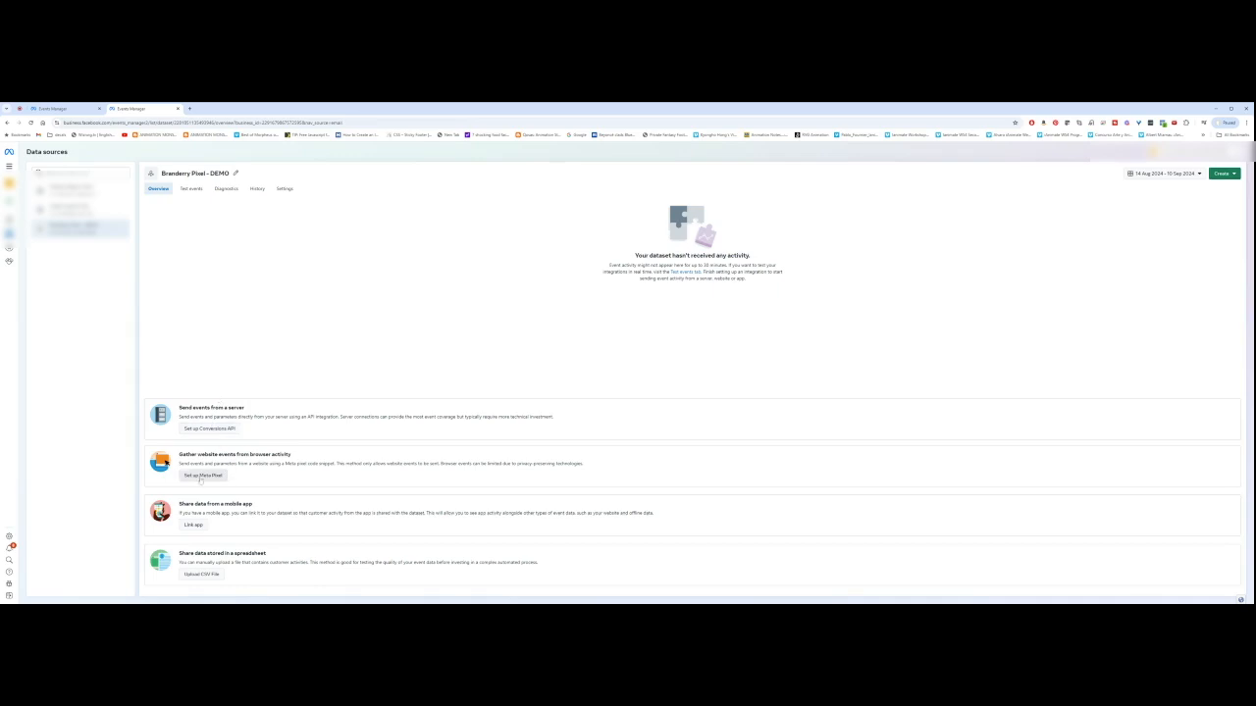
Step: Start a manual Meta Pixel installation for the website and copy the pixel base code
click(201, 477)
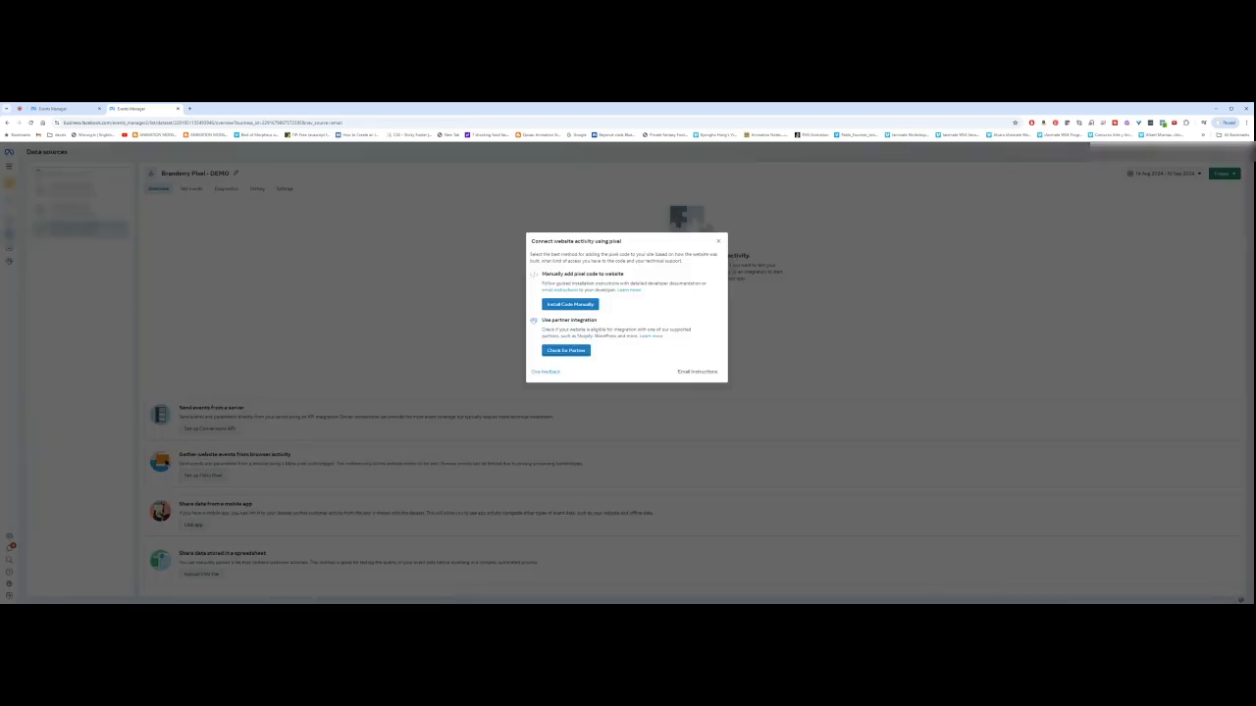
click(566, 305)
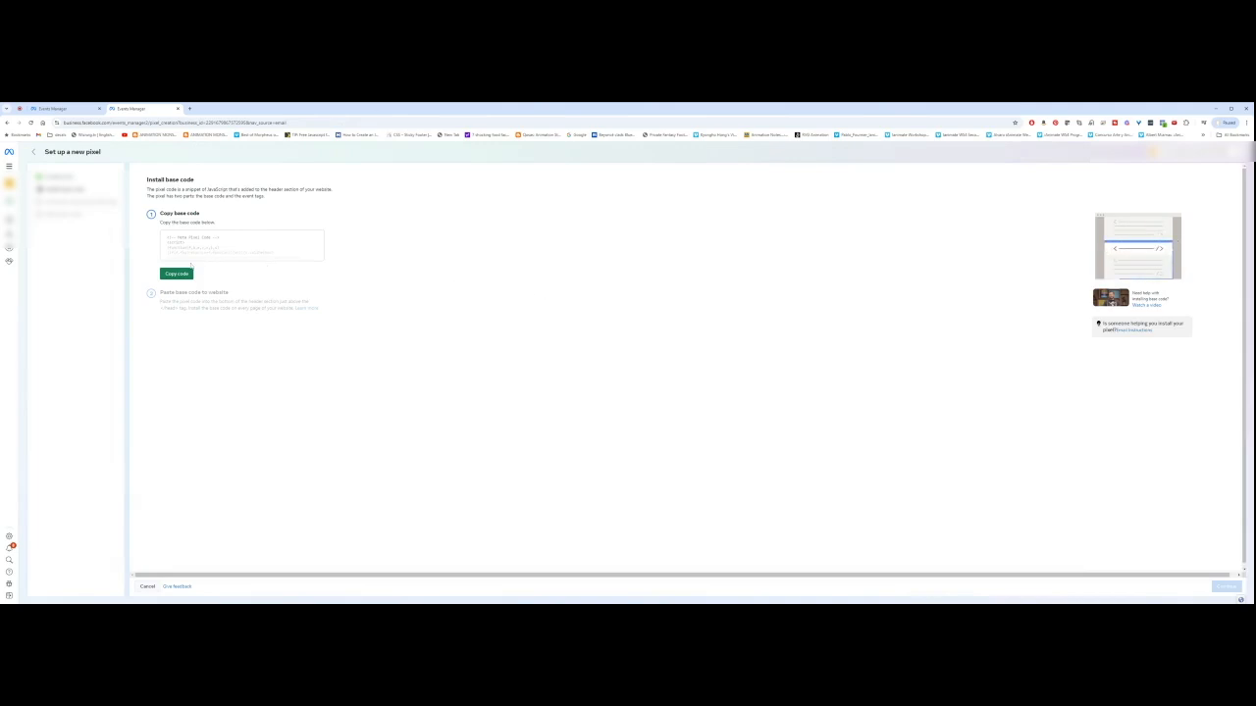
click(178, 275)
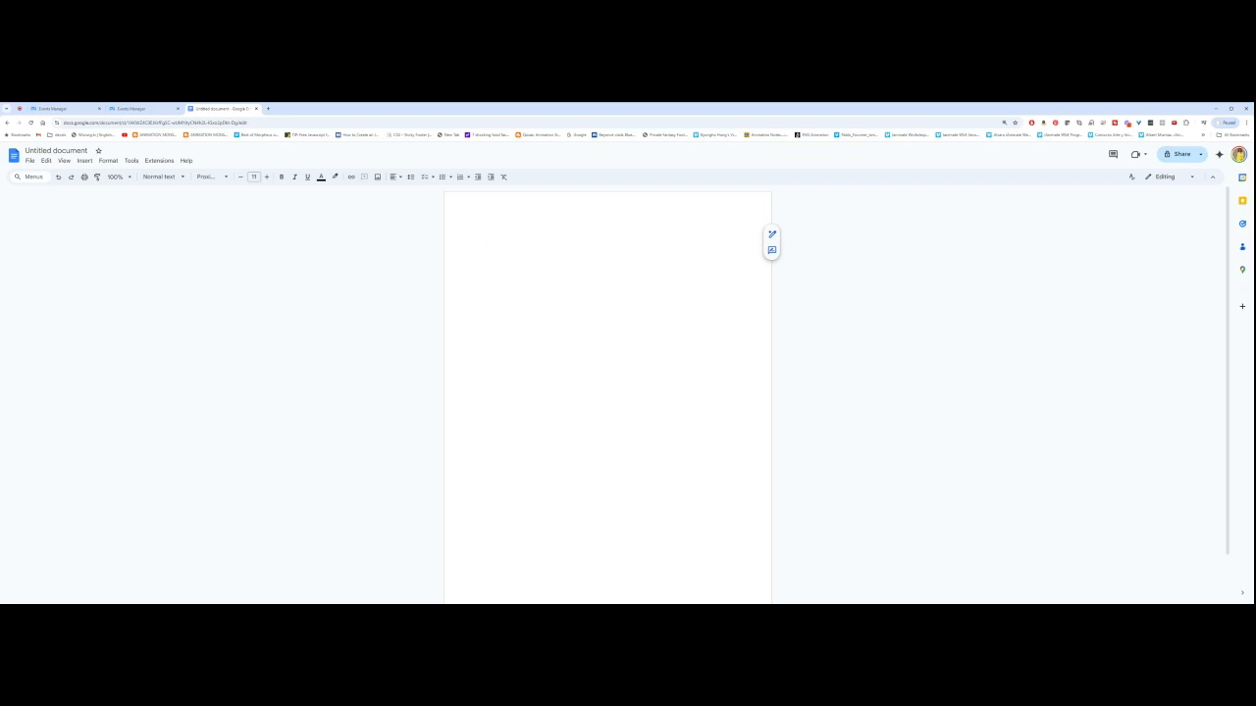
Step: Type the heading 'My Facebook Pixel', paste the base code below it, and add a dashed separator
text(My Facebook Po)
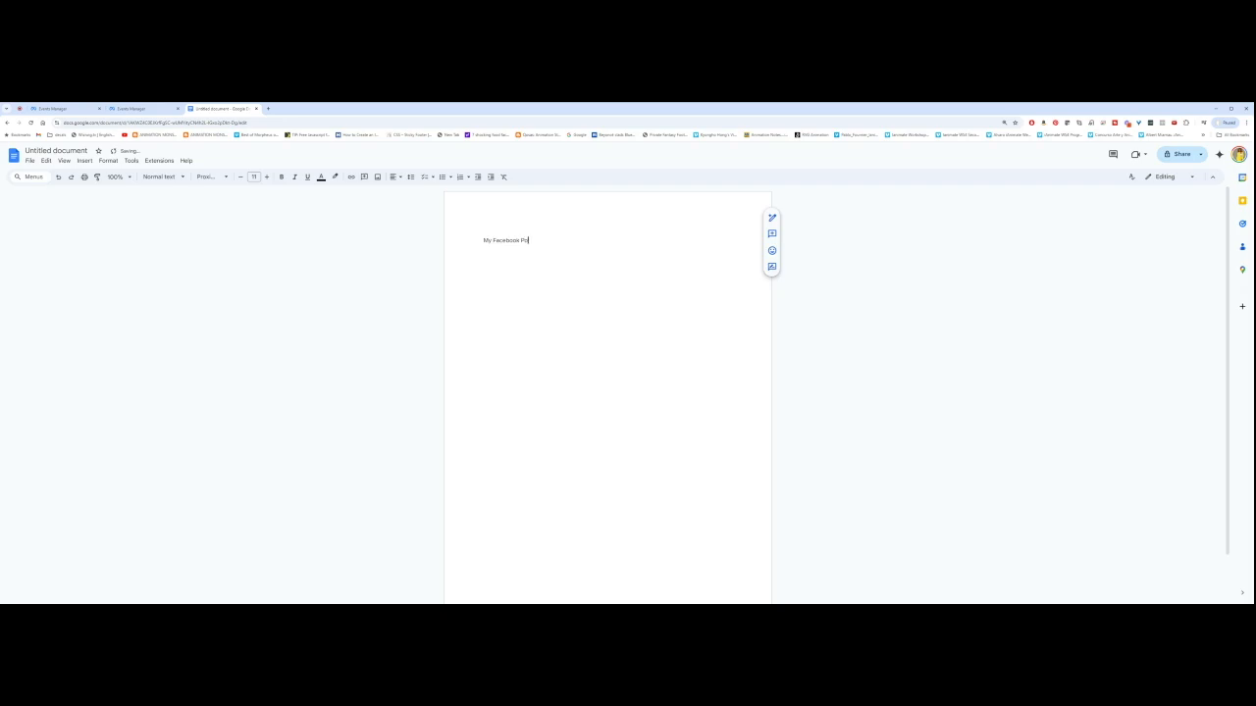
key(BackSpace)
text(ixel:)
key(Return)
key(ctrl+v)
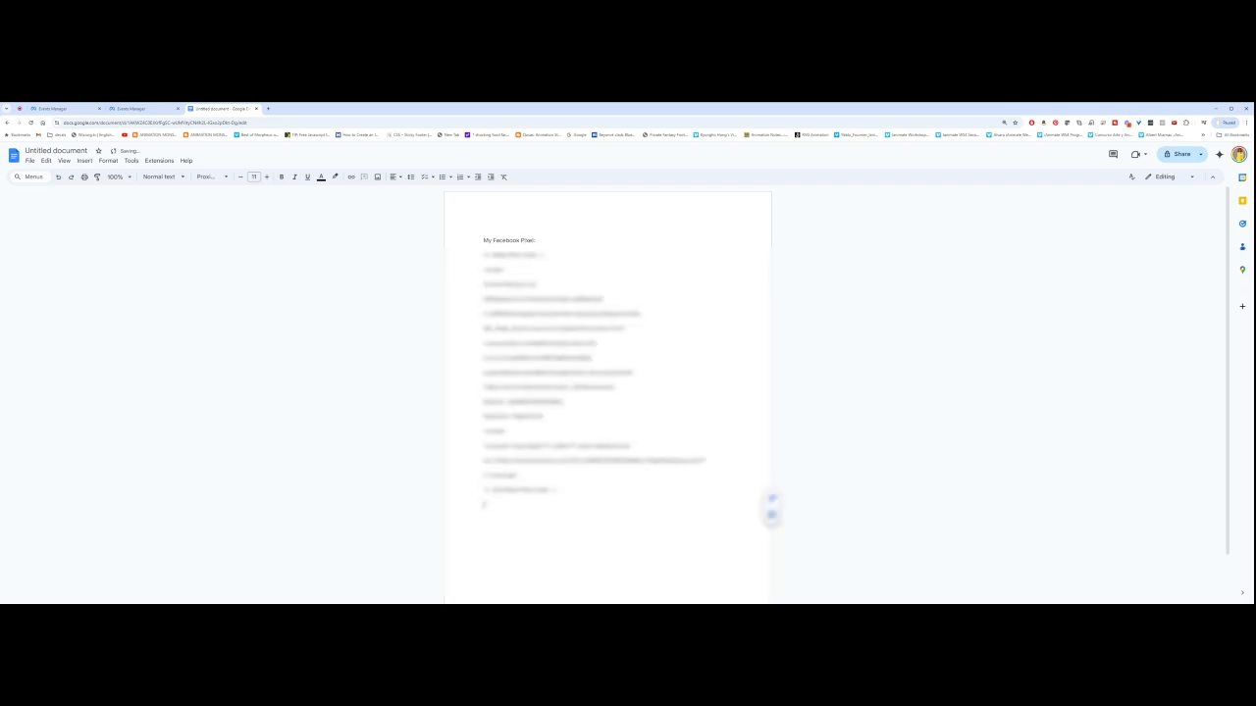
key(Return)
key(Return)
text(-----------------)
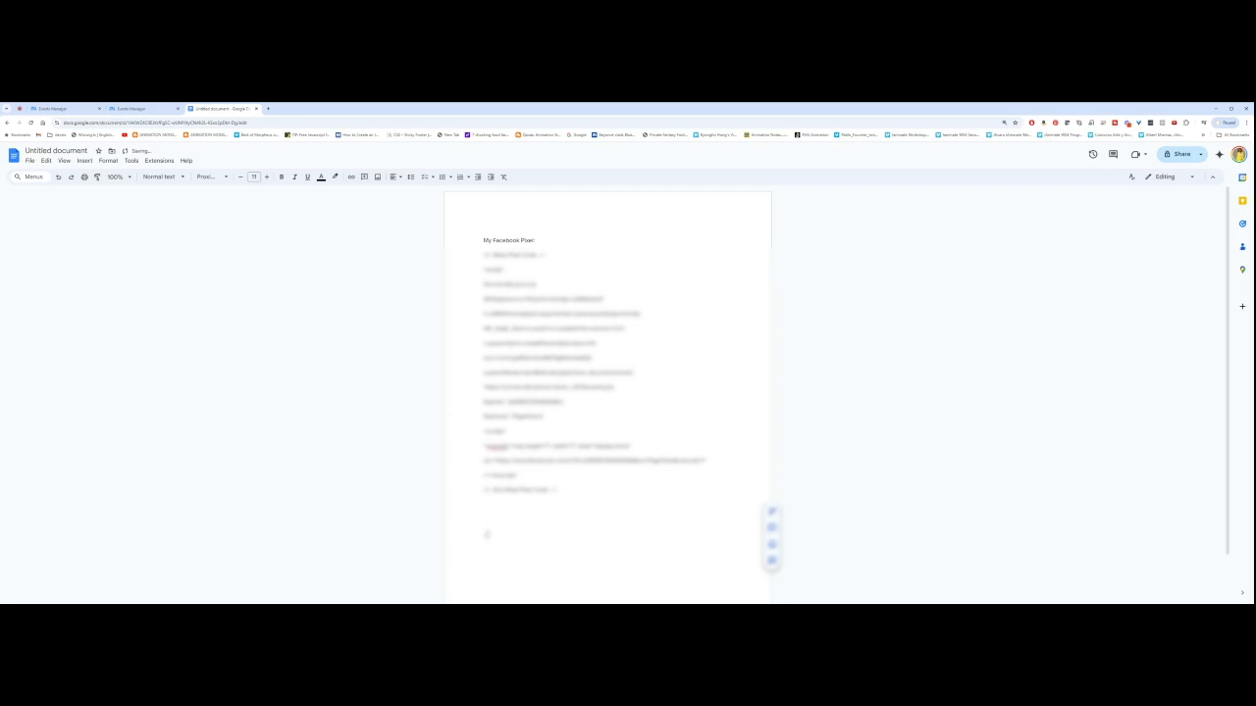
text(-----------------------------------------------------------------)
key(Return)
key(Return)
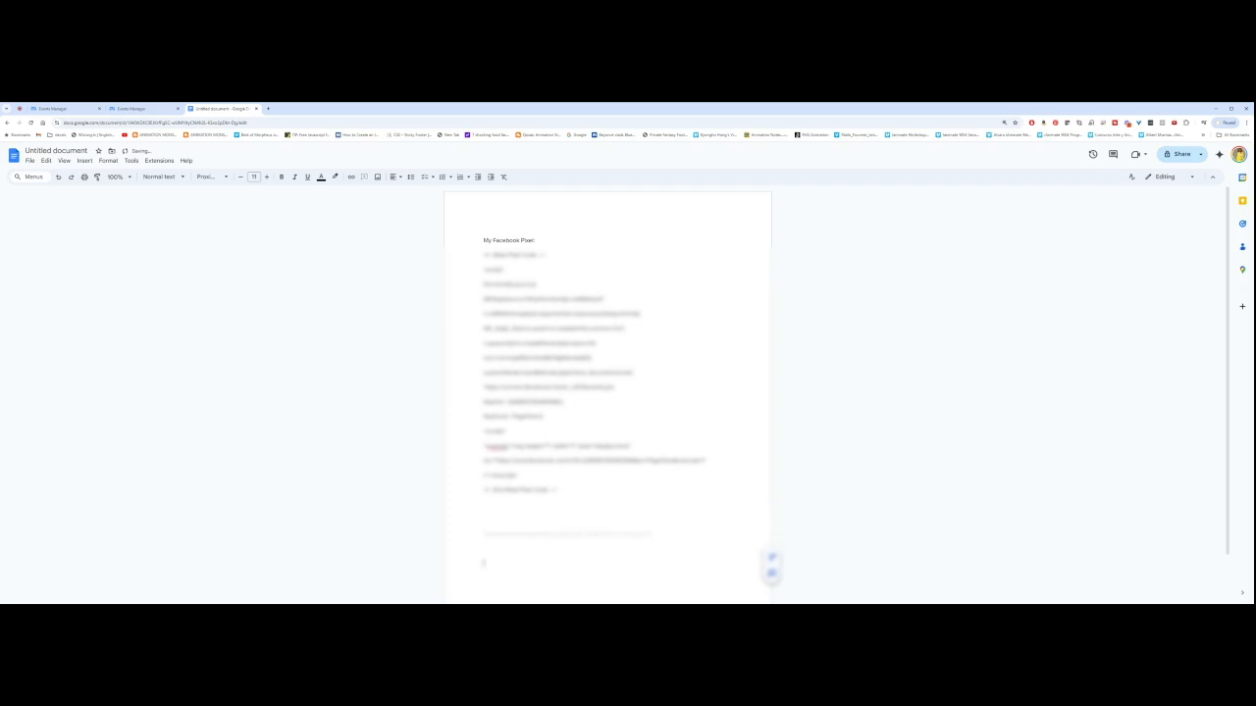
Step: Make the 'My Facebook Pixel' heading bold
click(137, 108)
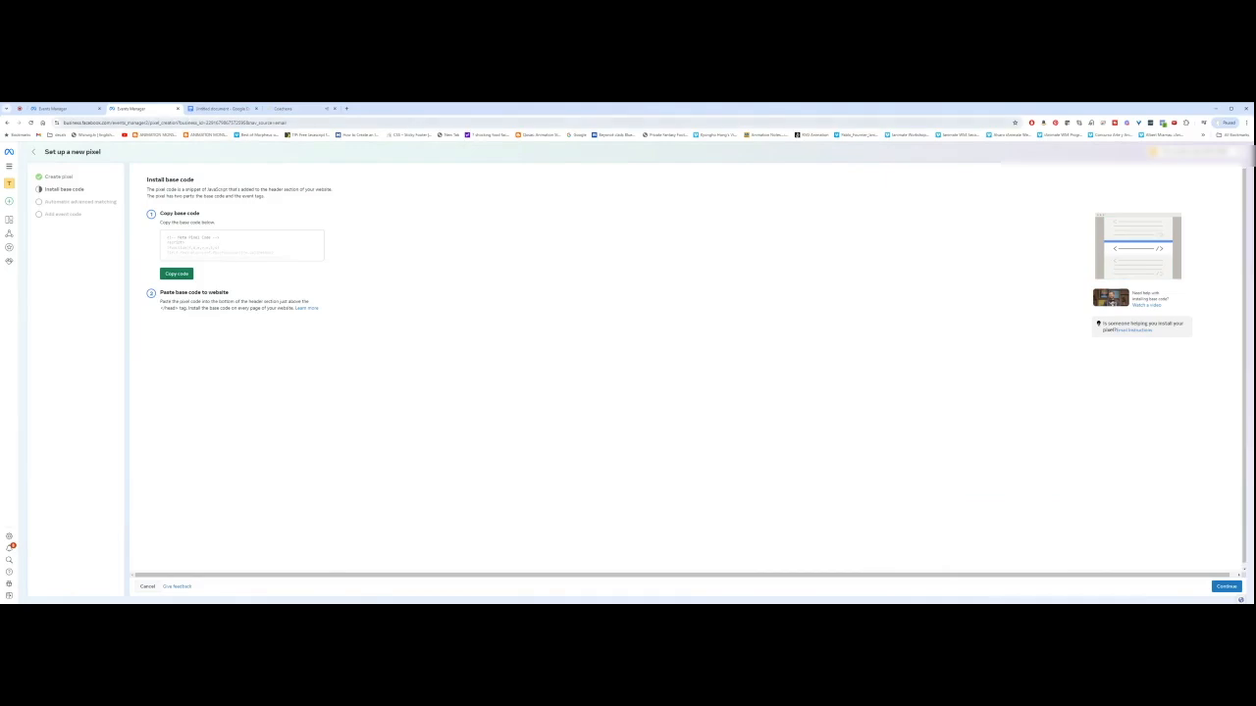
click(217, 109)
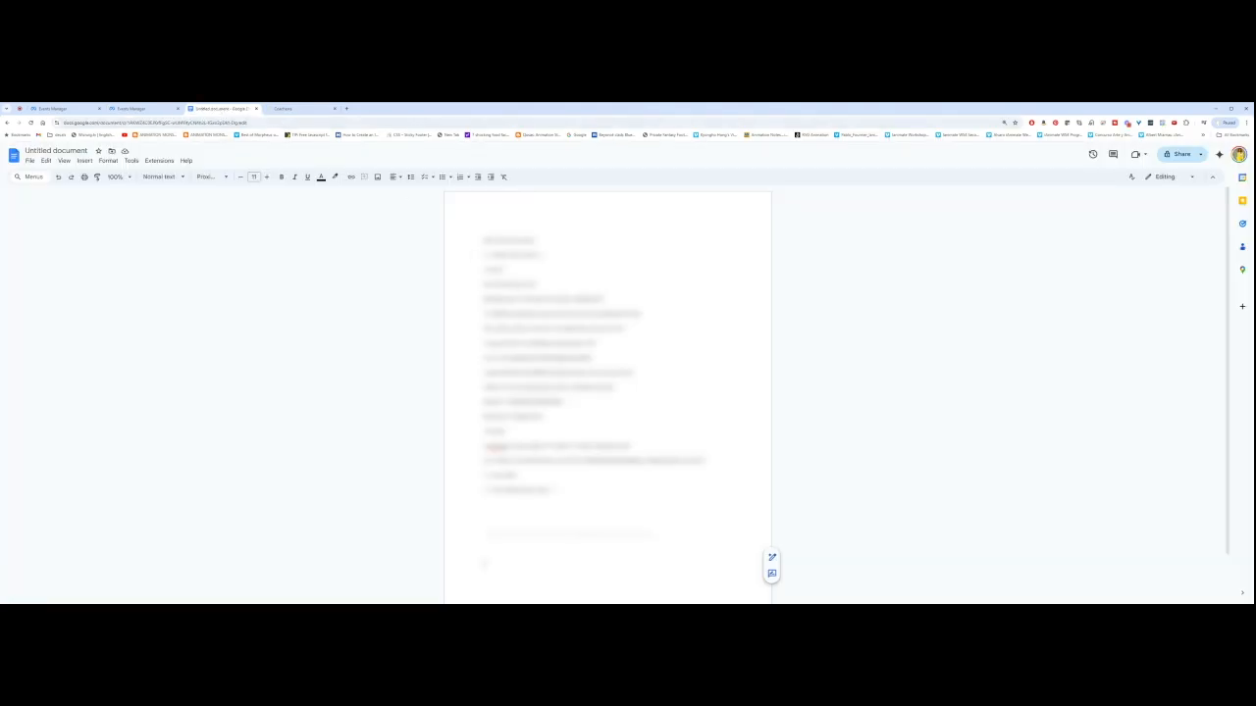
drag(484, 239, 537, 240)
key(ctrl+b)
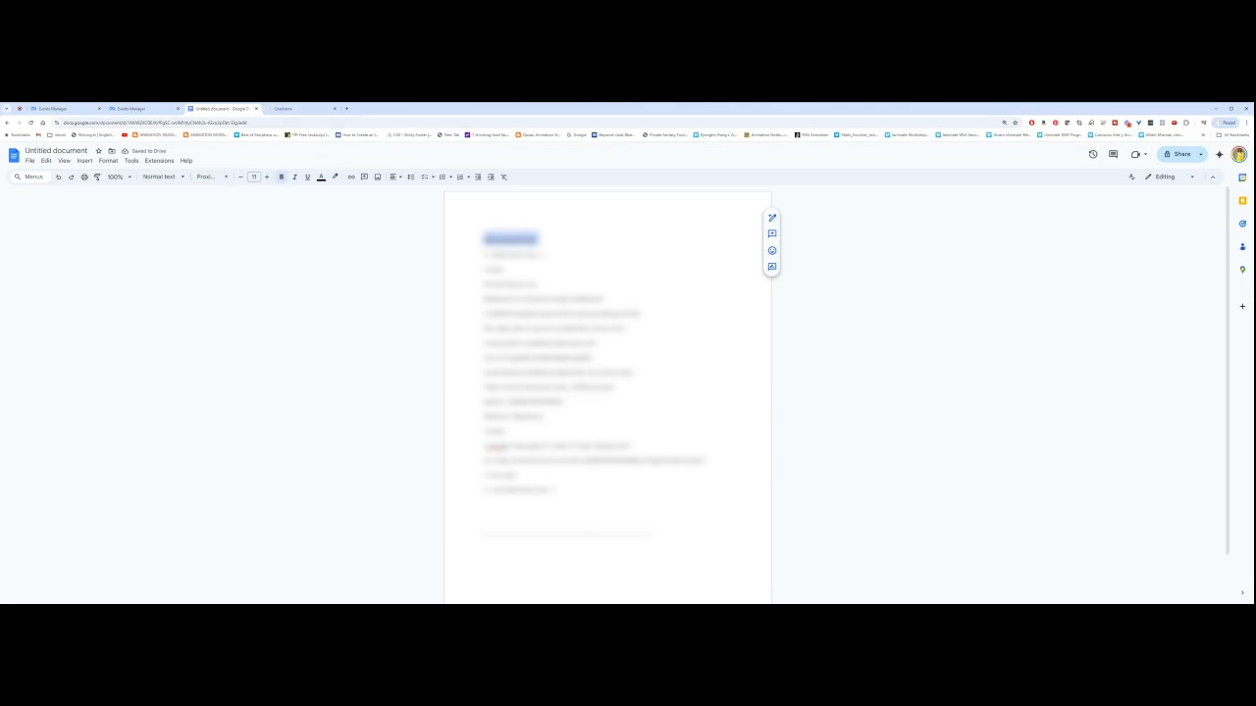
click(540, 239)
text(Code)
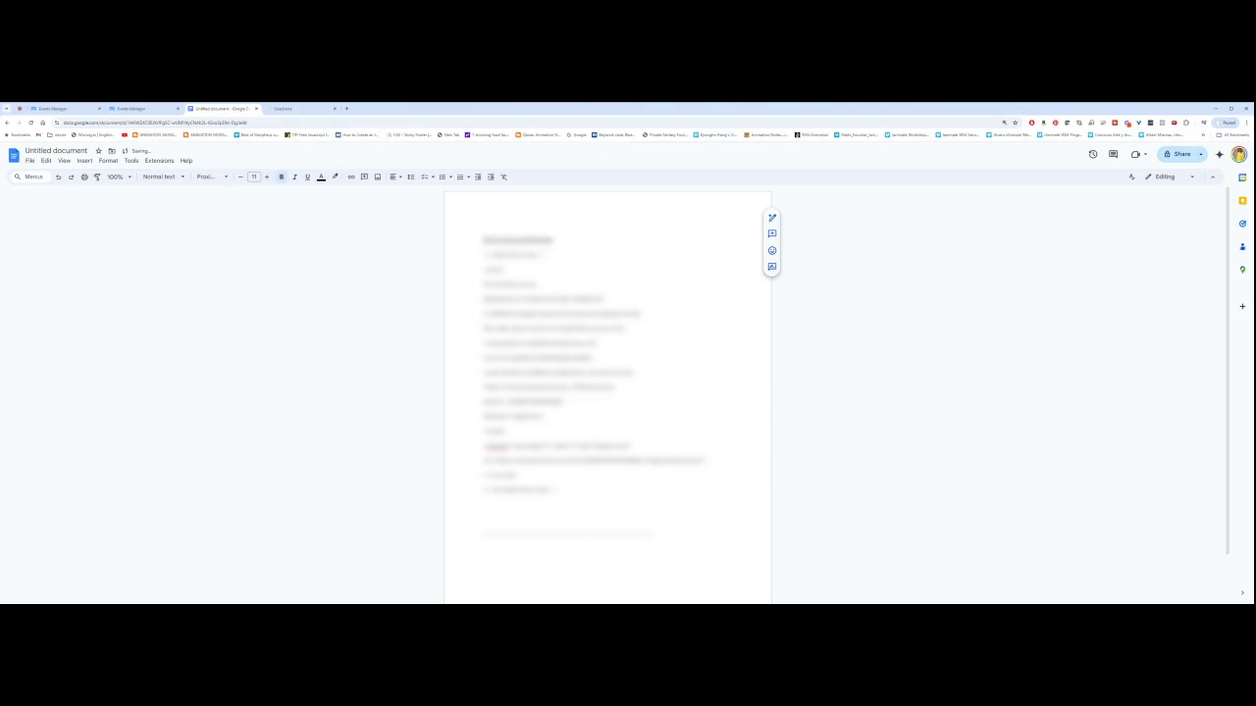
text( Code)
key(shift+Home)
click(569, 240)
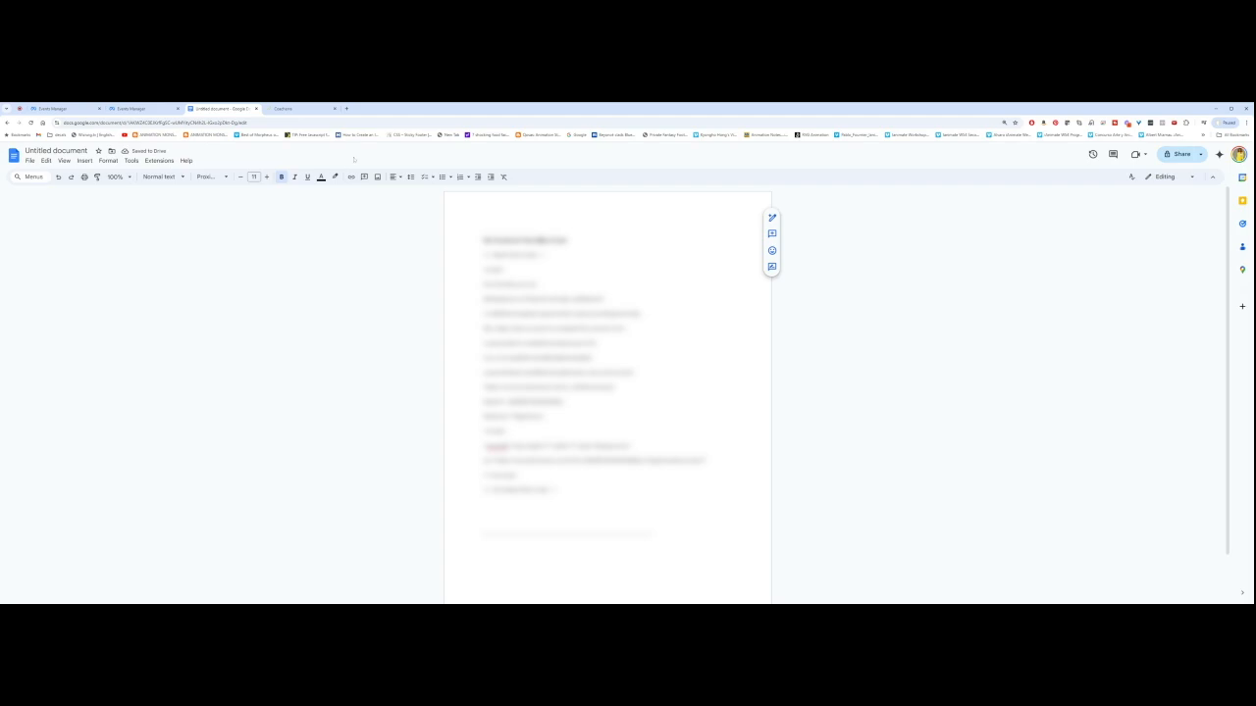
Step: Open the funnel's settings and clear a wrongly pasted Loom link from the head tracking code
click(290, 109)
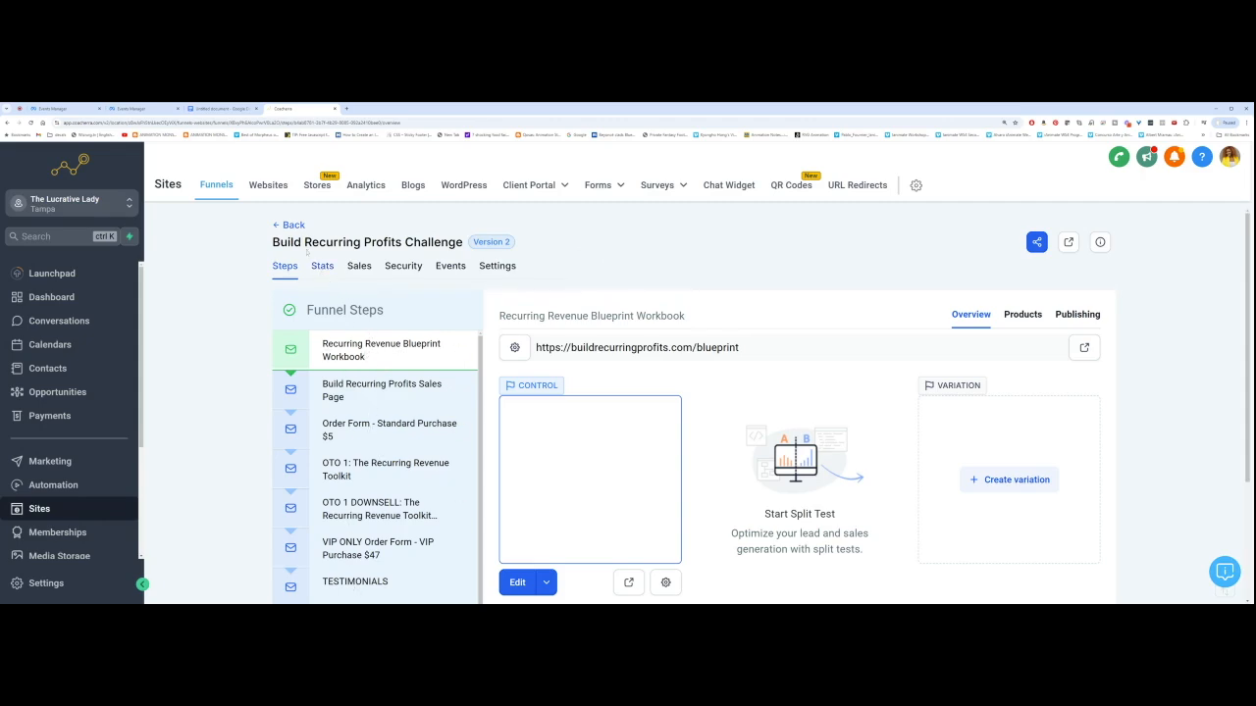
click(497, 266)
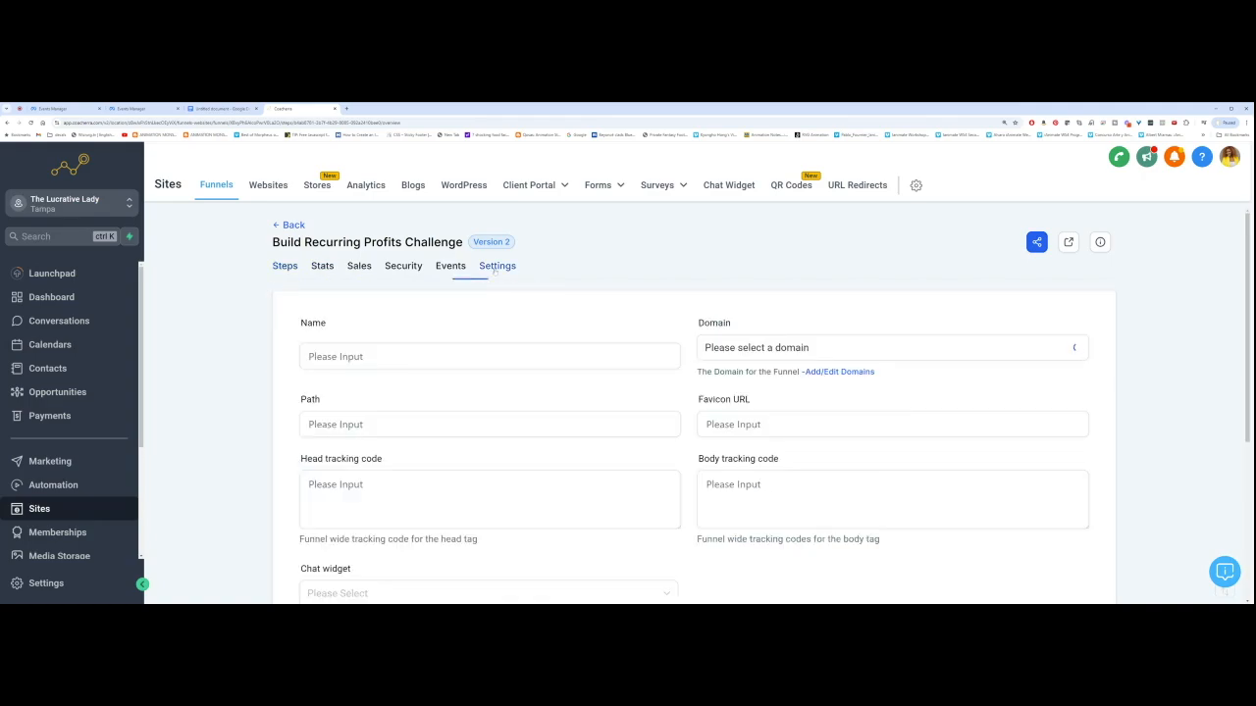
scroll(393, 406, down, 2)
click(392, 404)
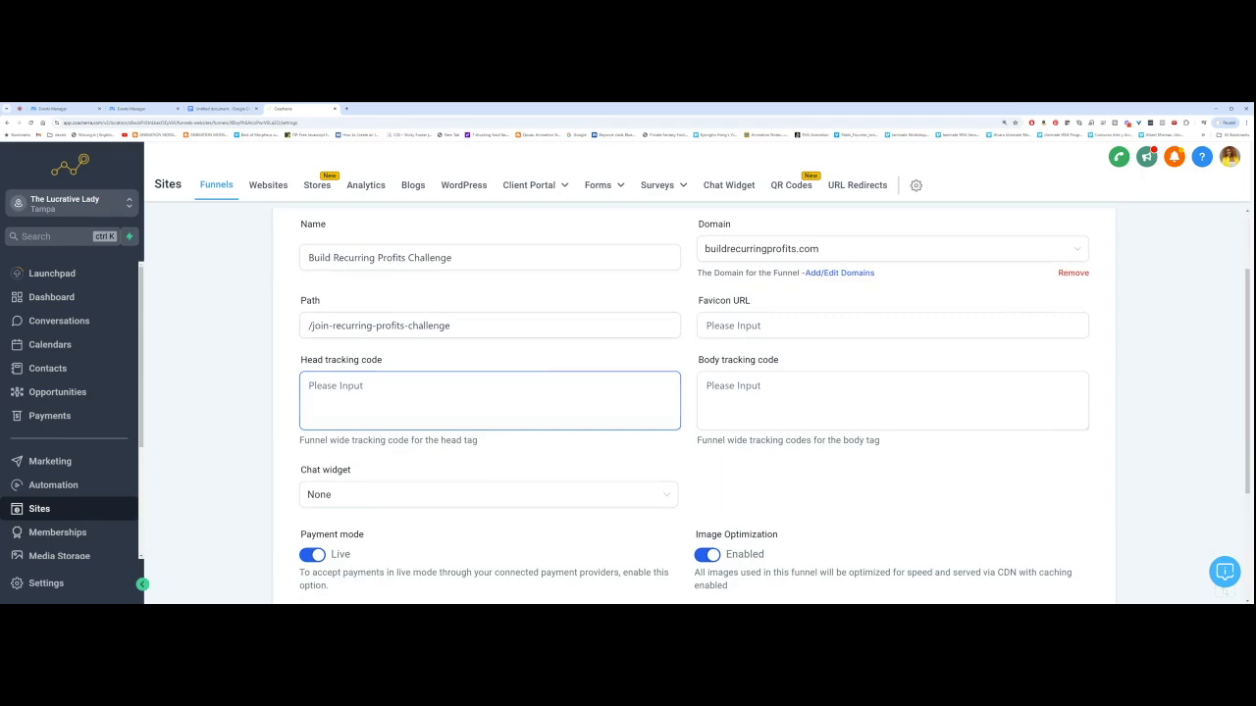
key(ctrl+v)
key(ctrl+a)
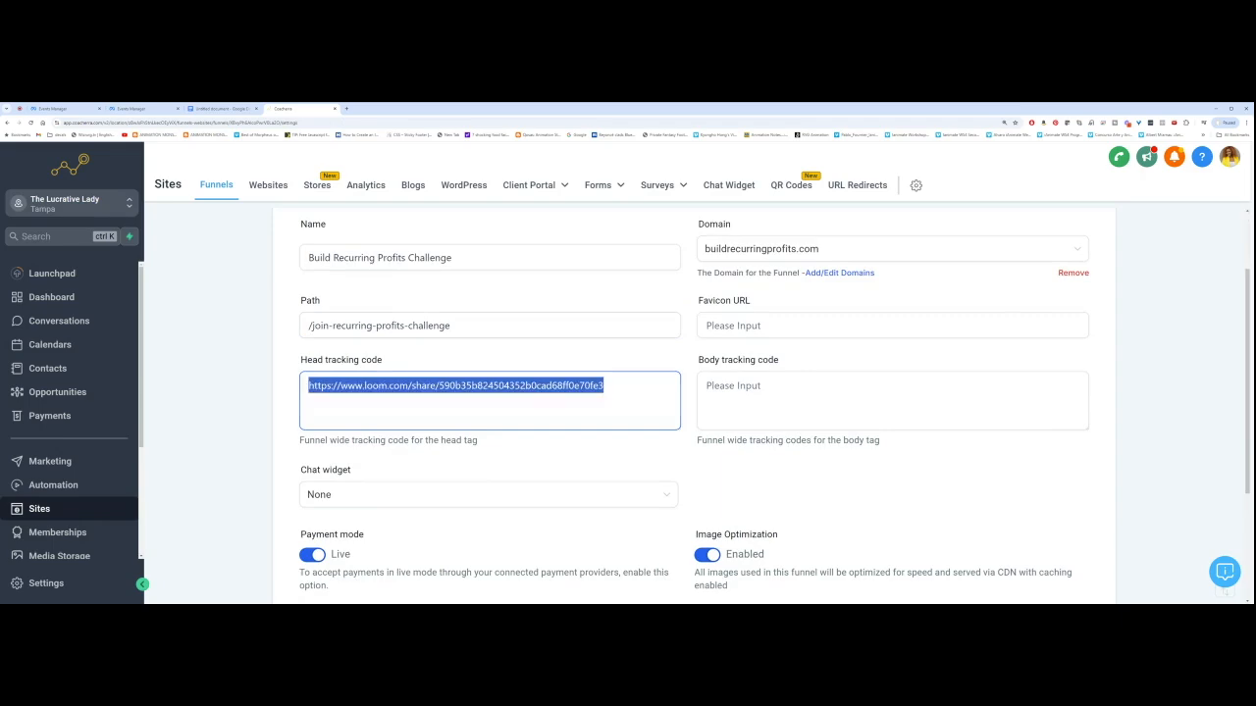
key(BackSpace)
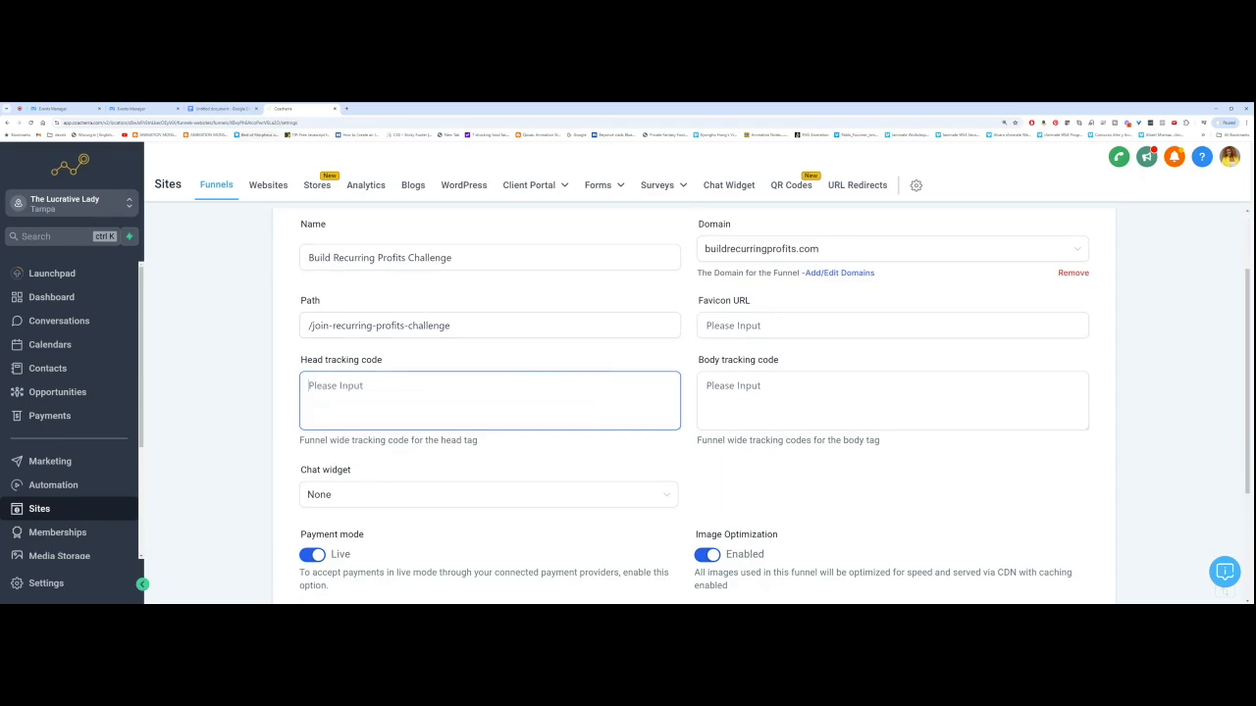
Step: Paste the recopied Meta Pixel base code into the funnel's head tracking code box
click(132, 108)
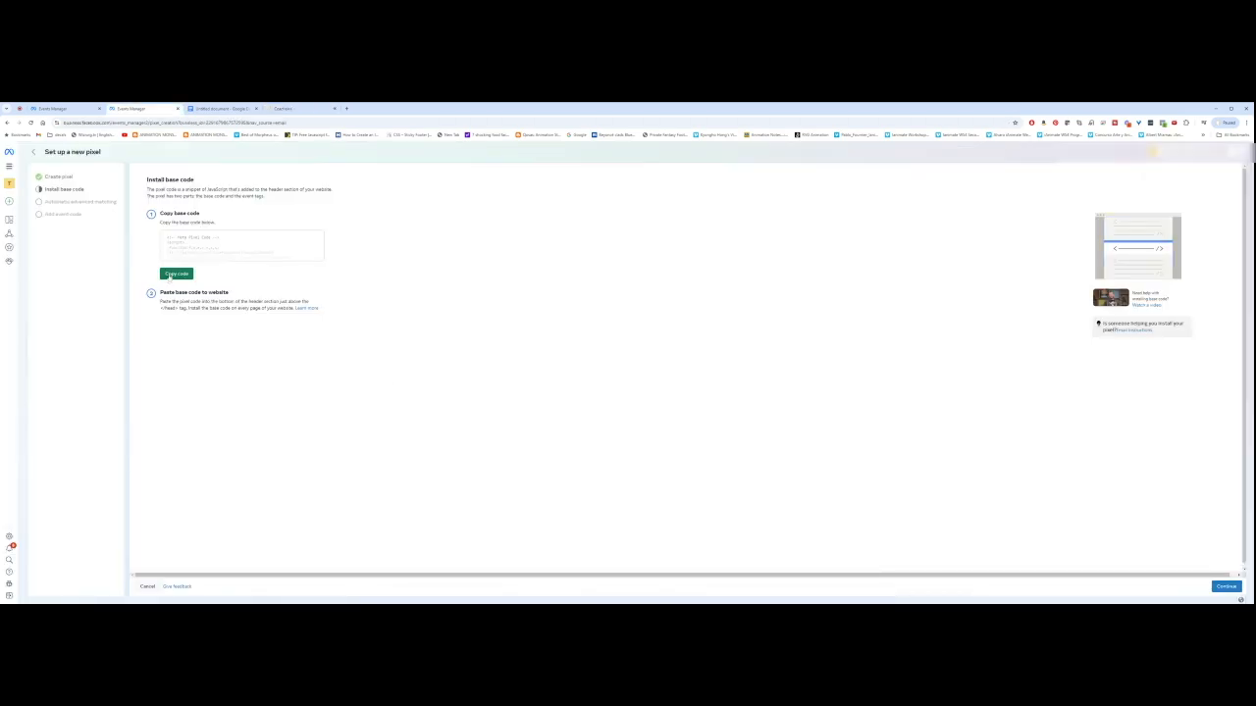
click(176, 273)
click(285, 108)
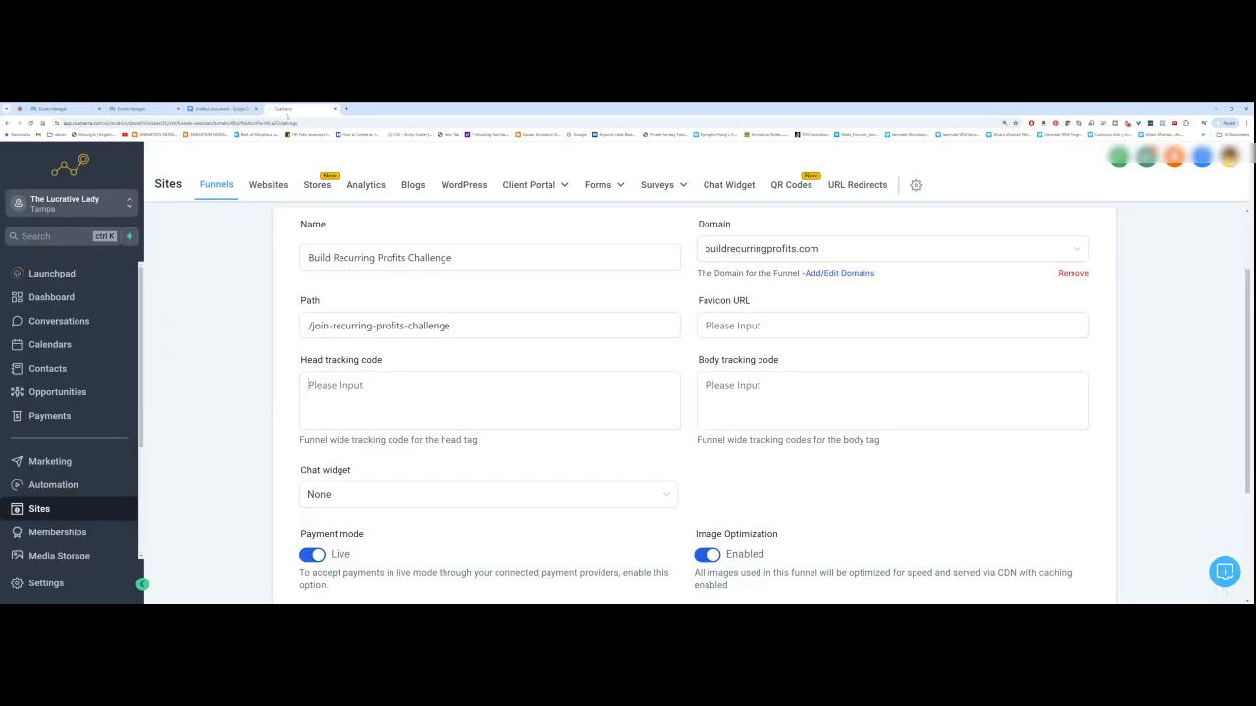
key(ctrl+v)
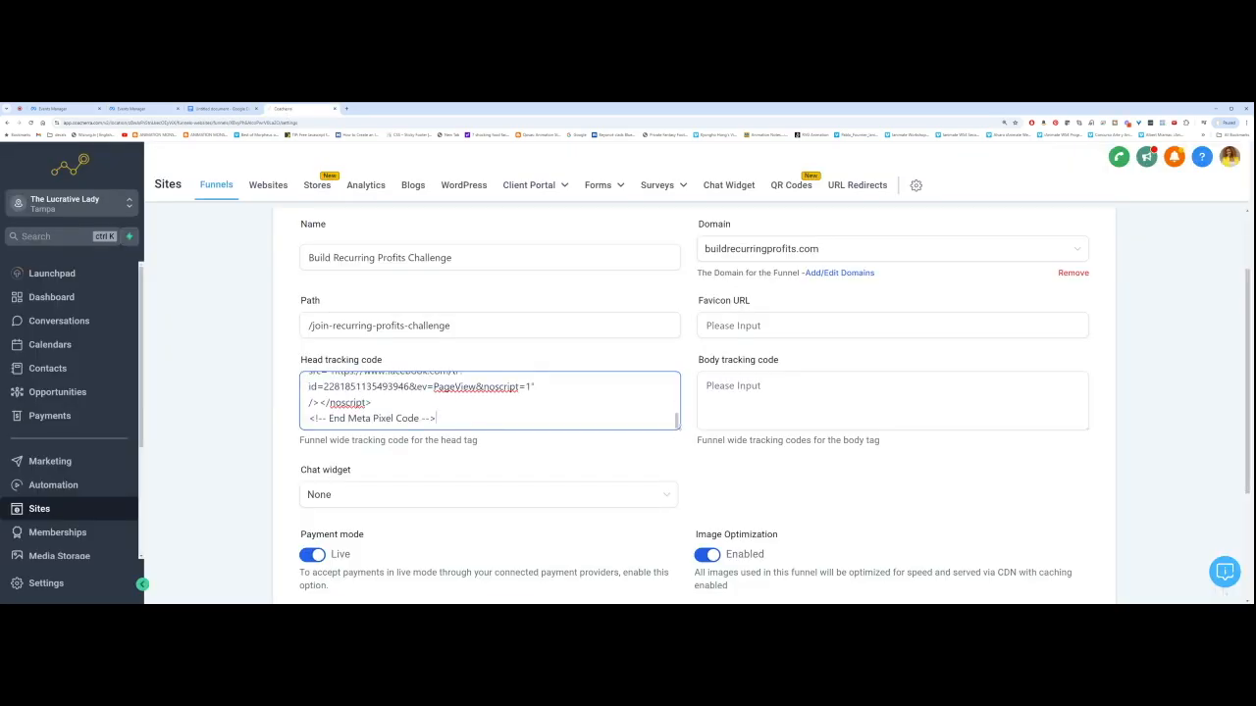
drag(677, 427, 700, 541)
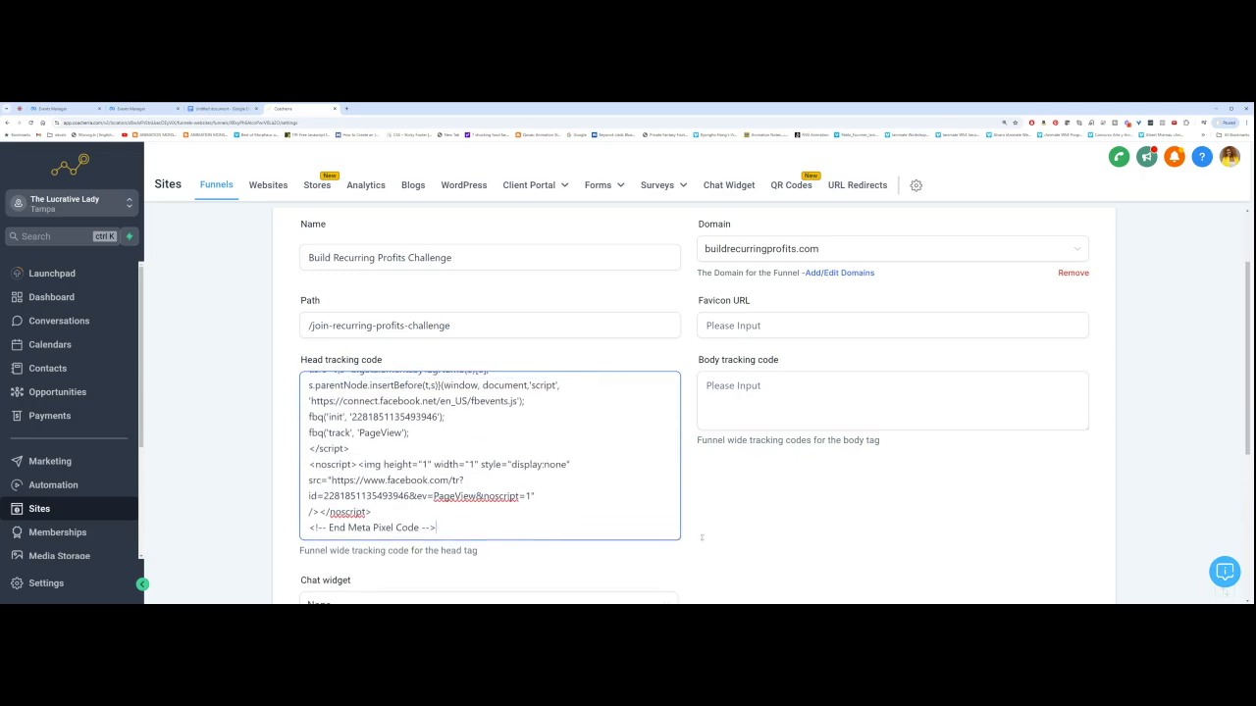
scroll(491, 456, up, 1)
scroll(491, 457, down, 3)
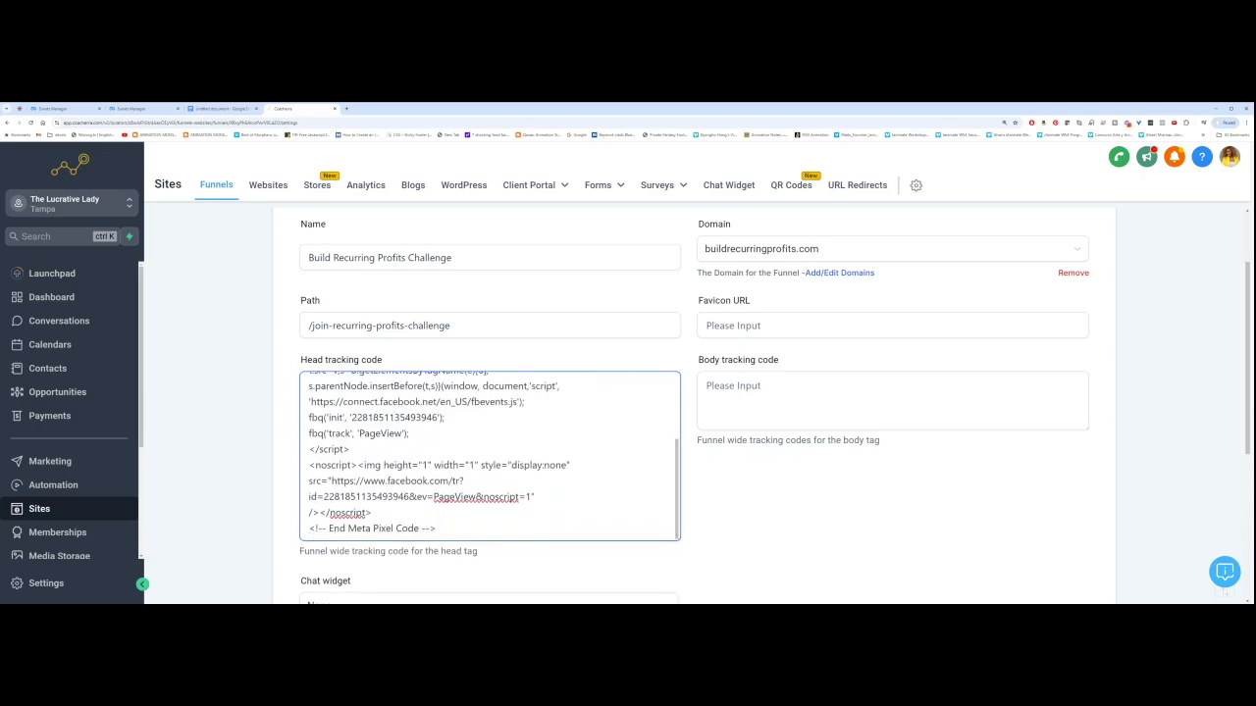
Step: Check the PageView tracking line and save the funnel settings
drag(409, 433, 308, 432)
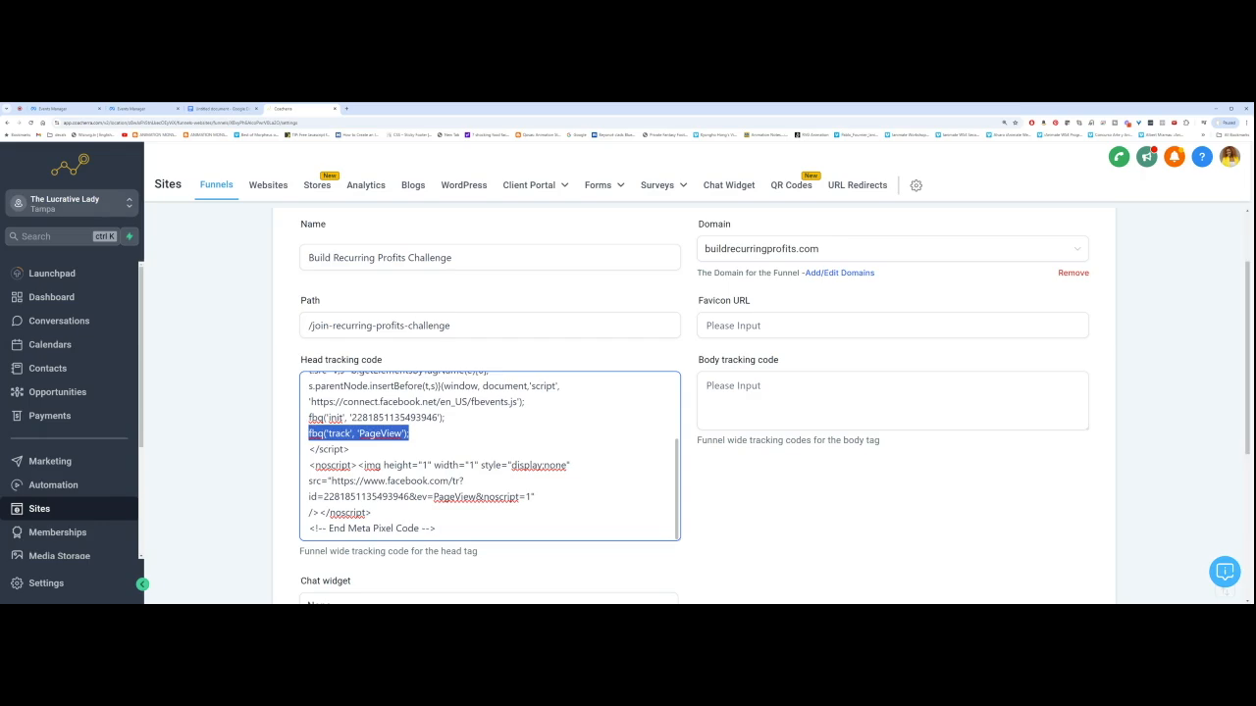
drag(676, 538, 672, 432)
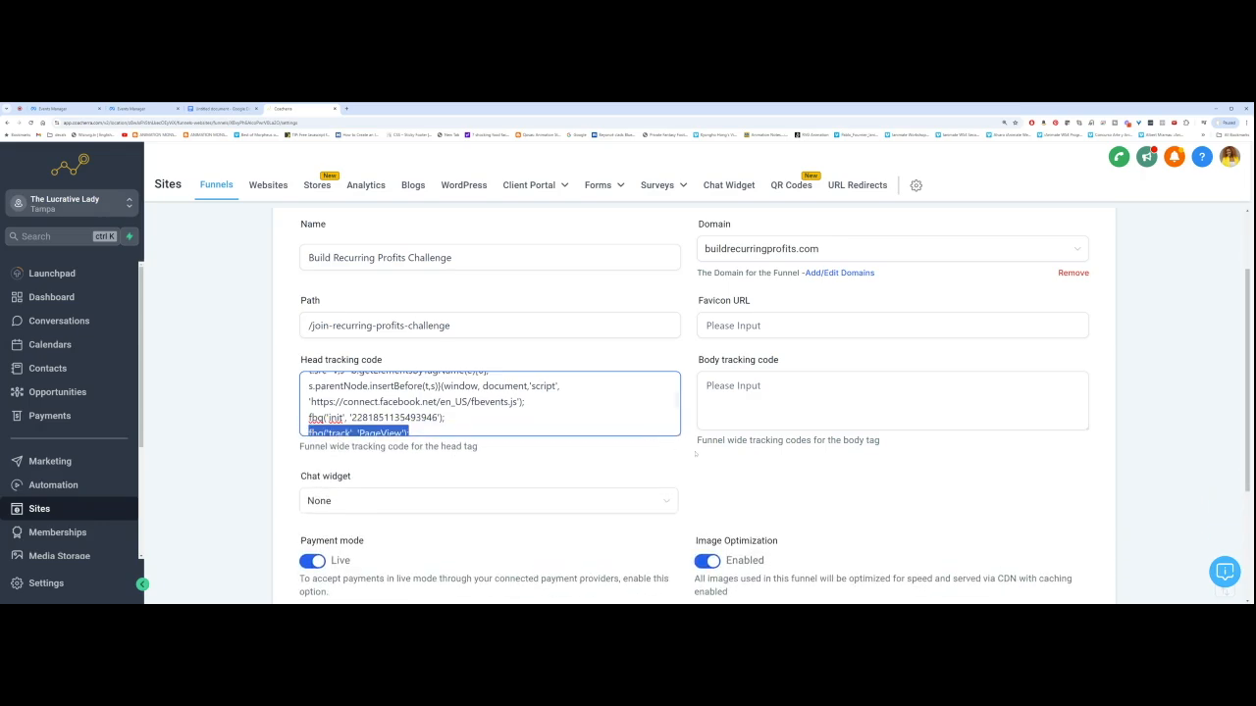
click(695, 455)
scroll(696, 455, up, 2)
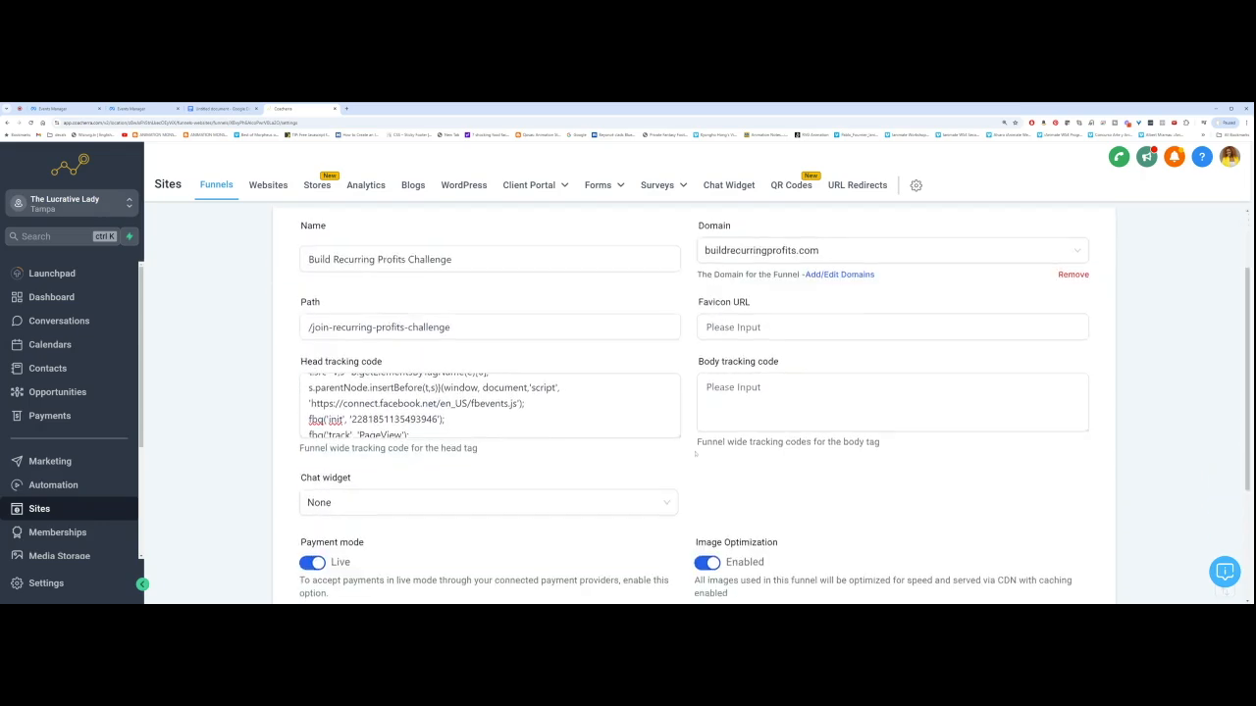
scroll(696, 454, down, 3)
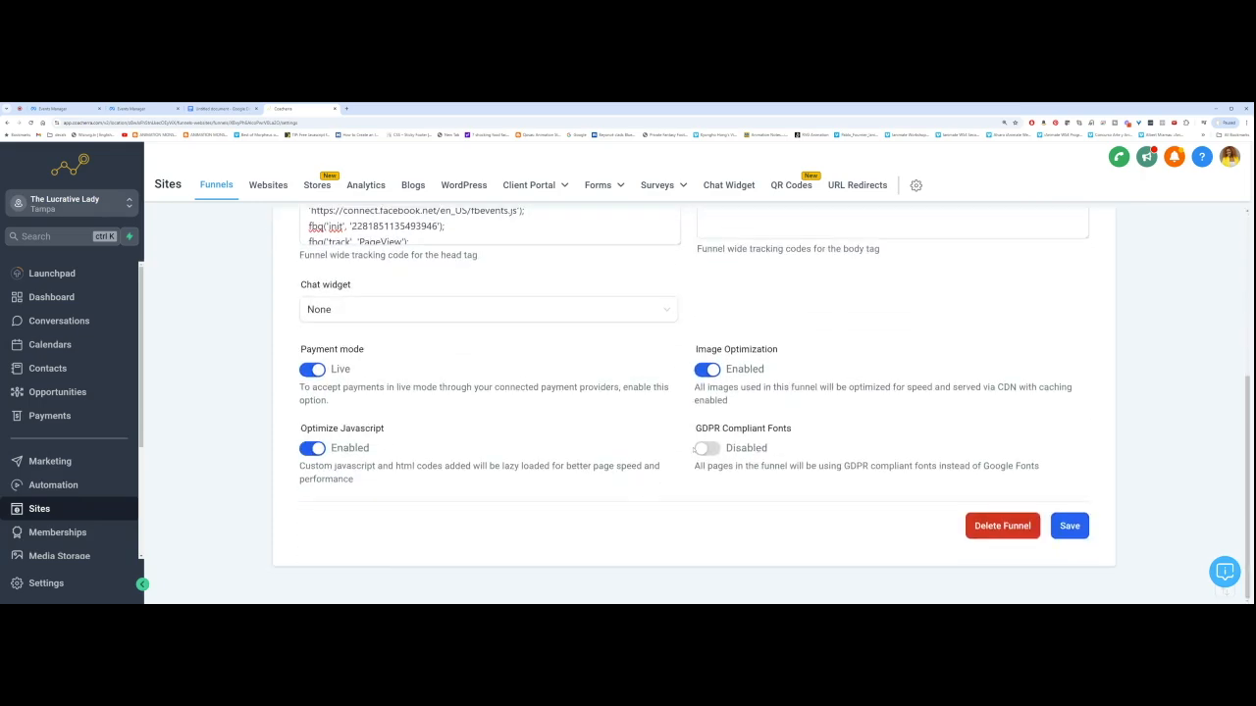
click(1069, 526)
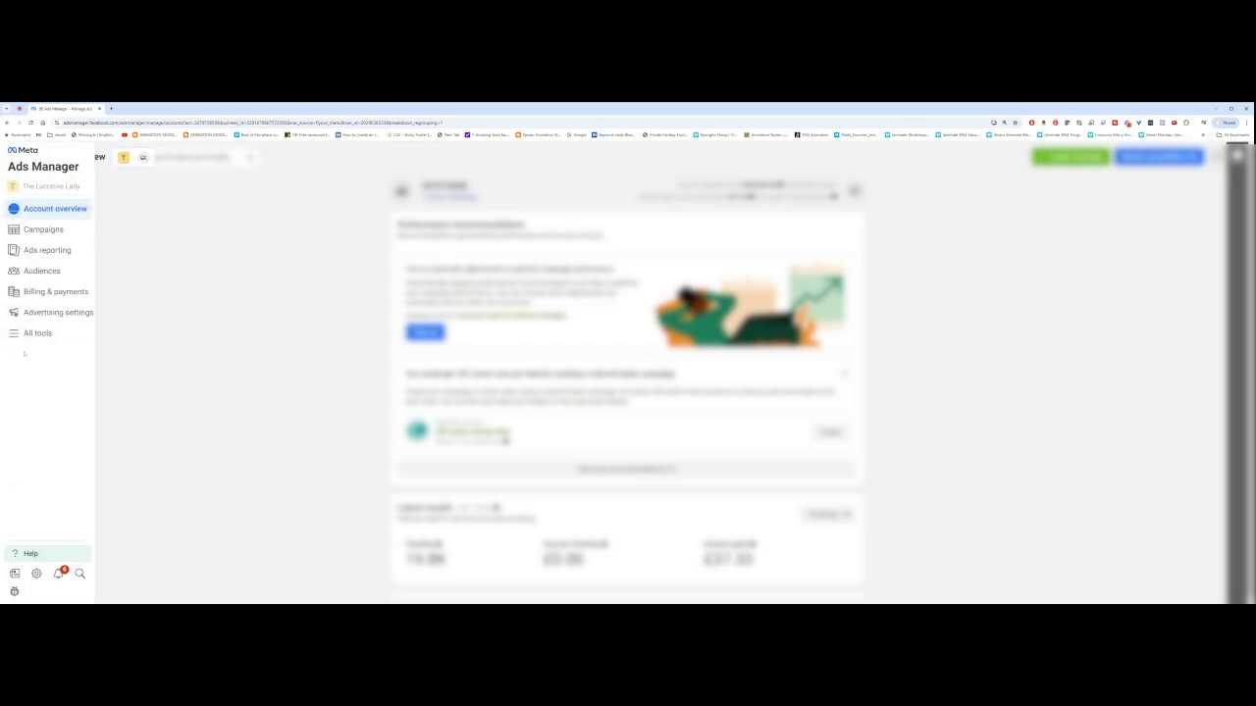
Step: Open the Branderry Pixel - DEMO dataset from Events Manager's data sources list
click(35, 334)
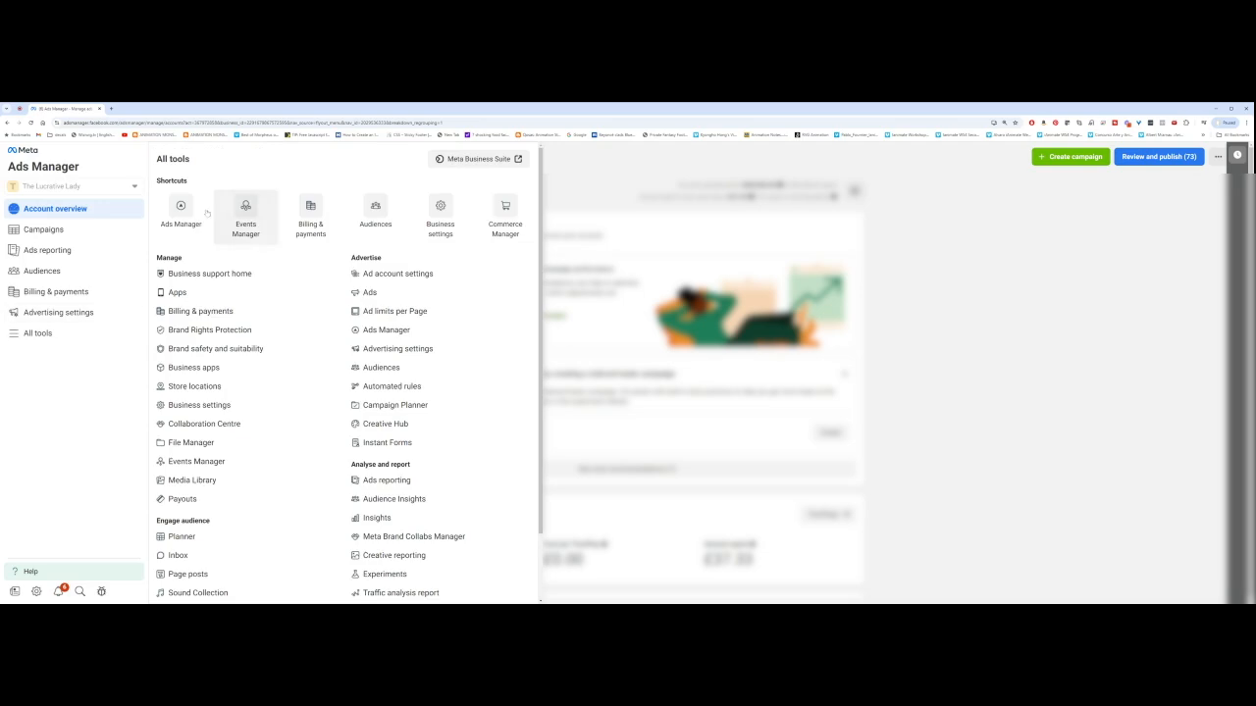
click(247, 210)
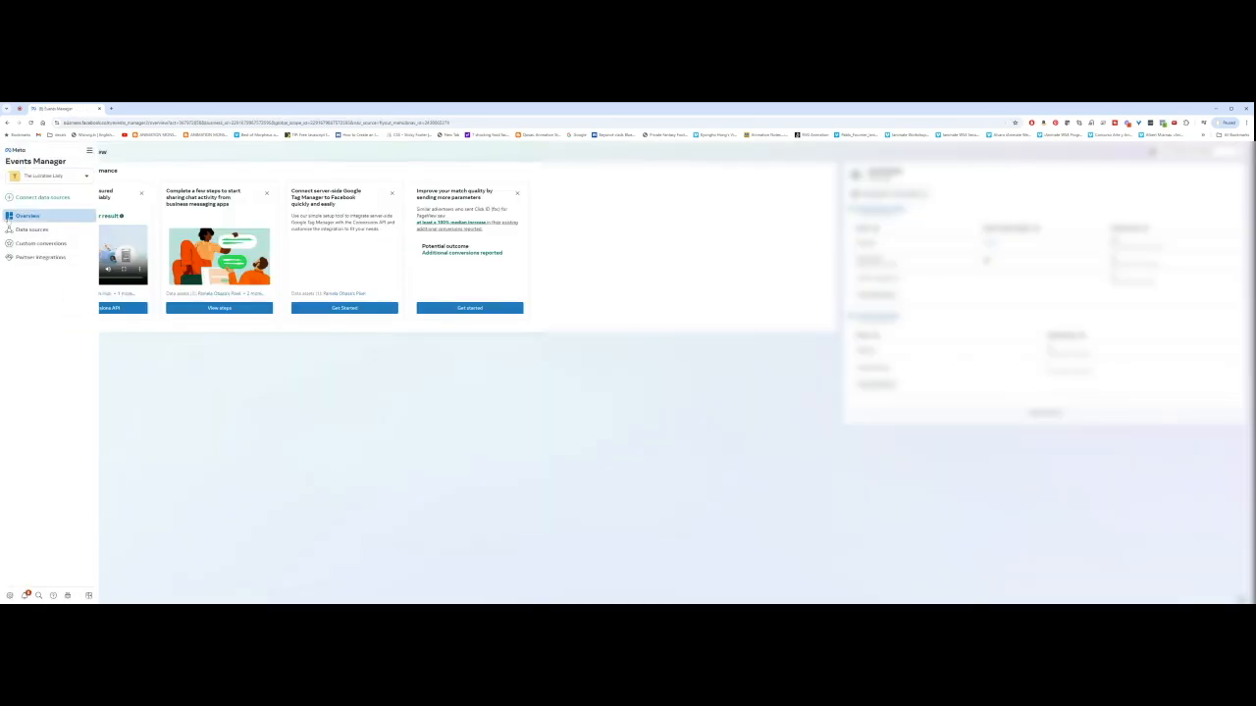
click(32, 230)
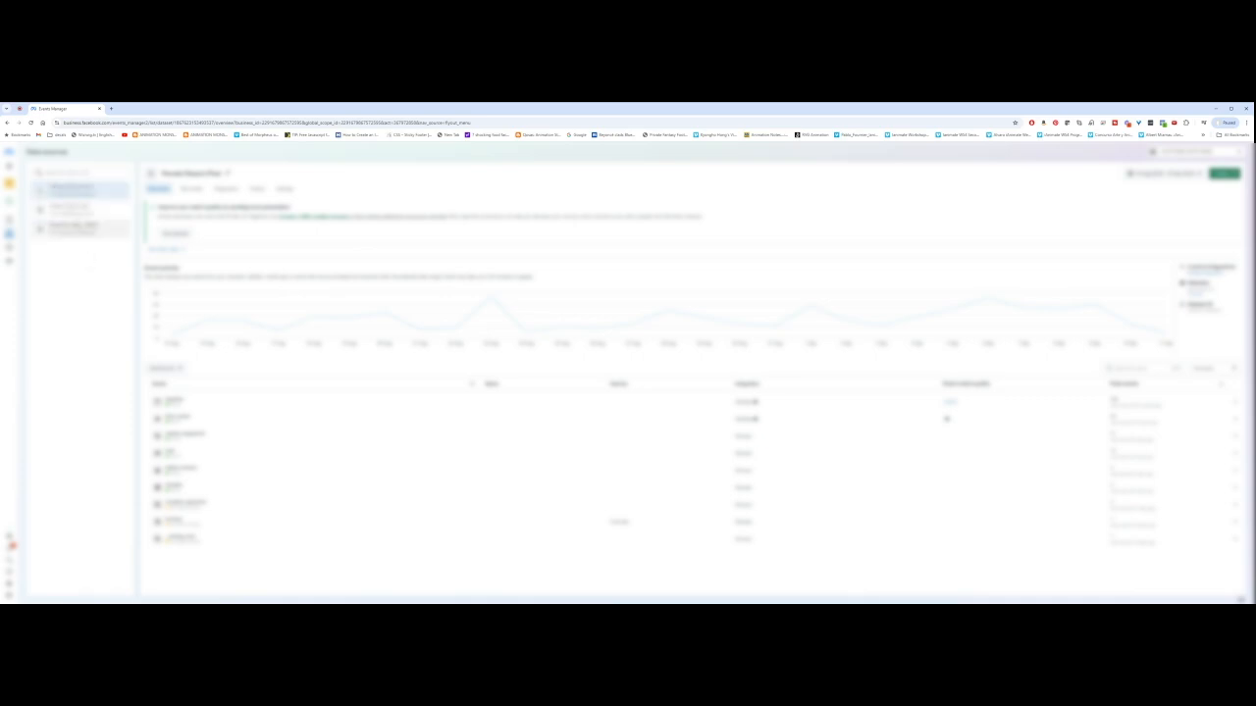
click(82, 229)
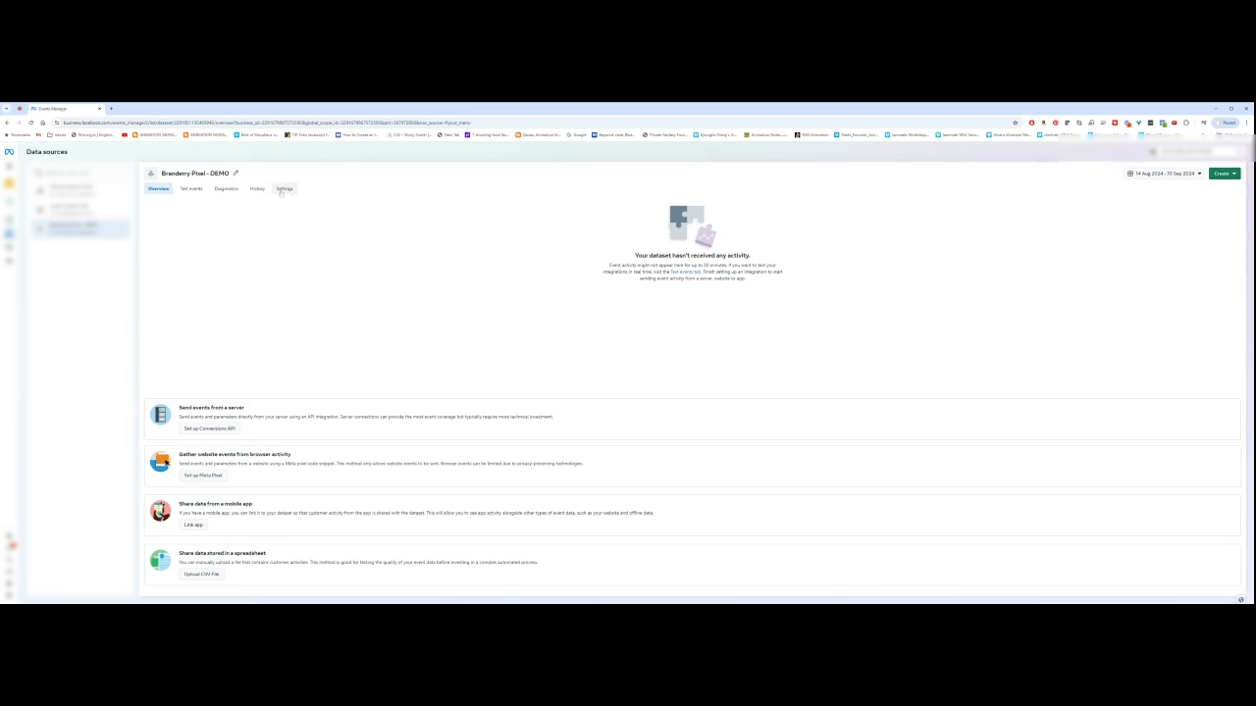
Step: Review the Conversions API section in the demo dataset's Settings
click(286, 191)
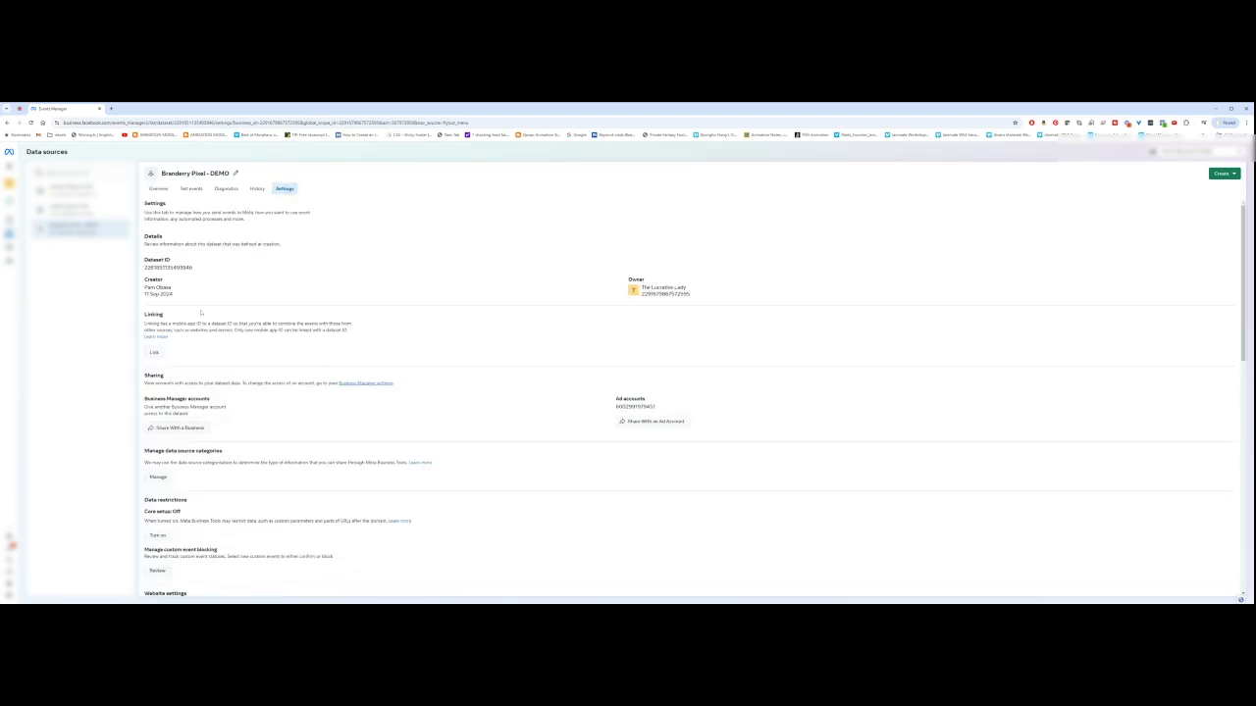
scroll(260, 347, down, 3)
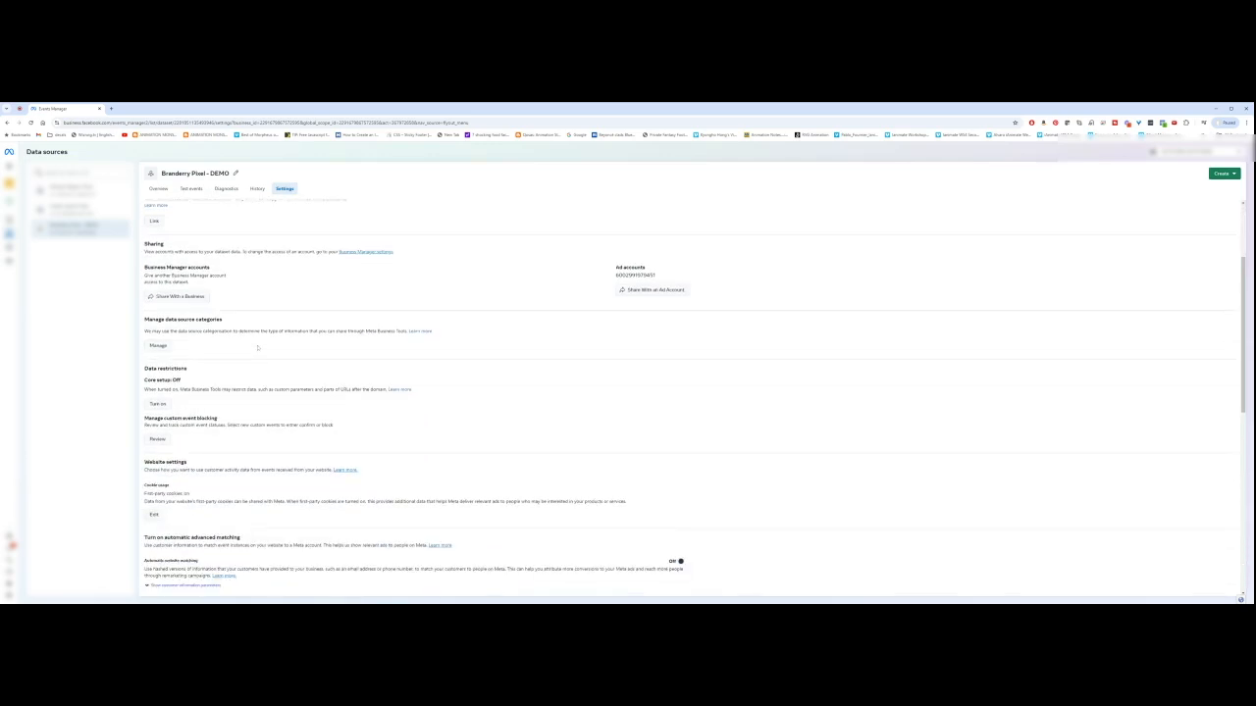
scroll(258, 346, down, 5)
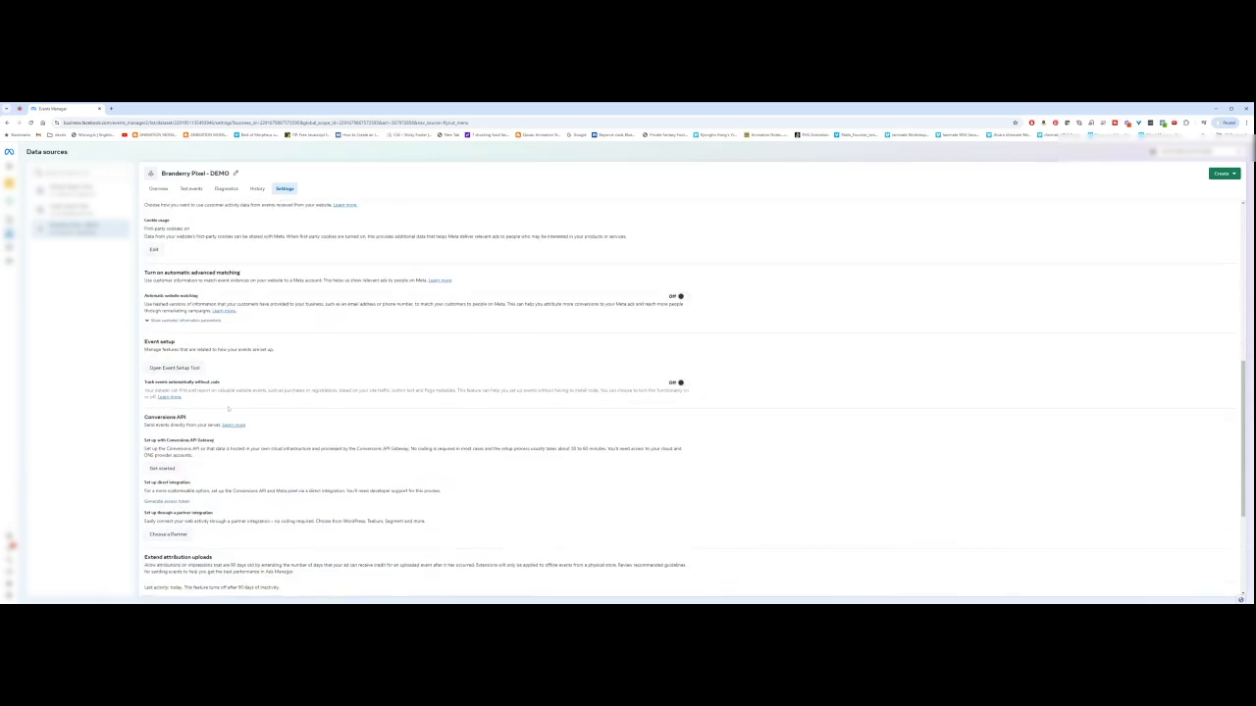
scroll(167, 415, down, 1)
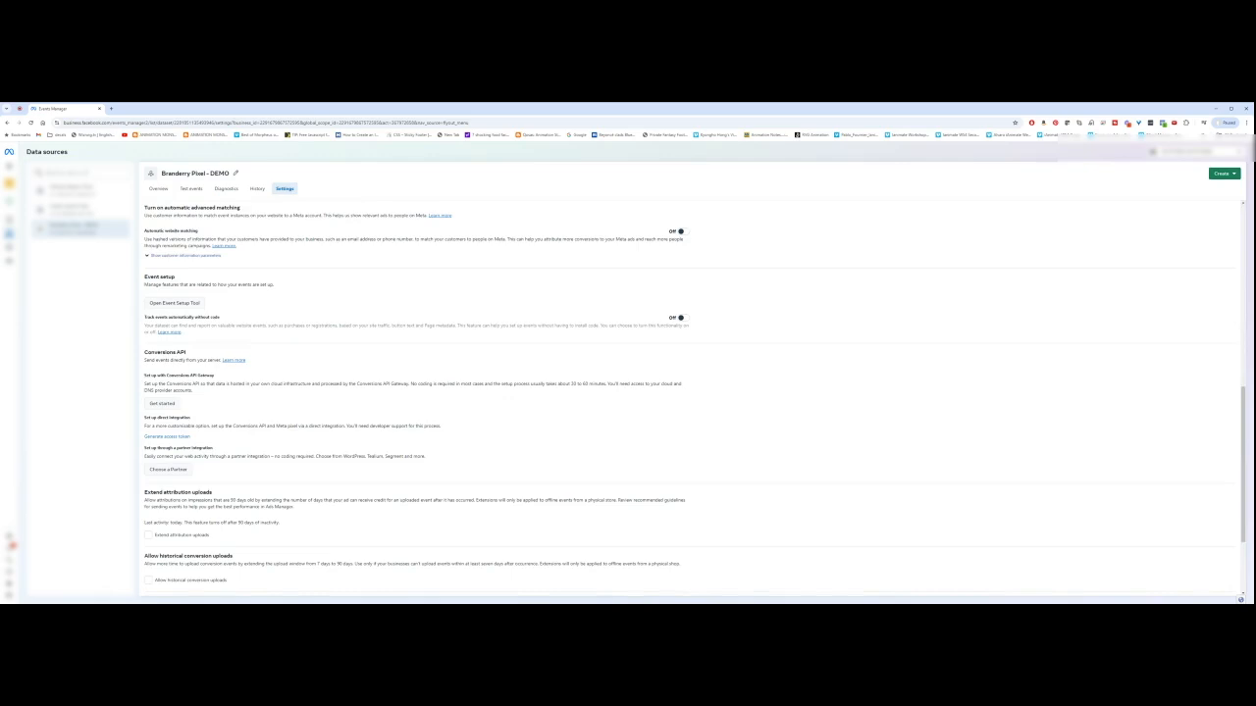
drag(144, 352, 186, 351)
drag(145, 377, 219, 423)
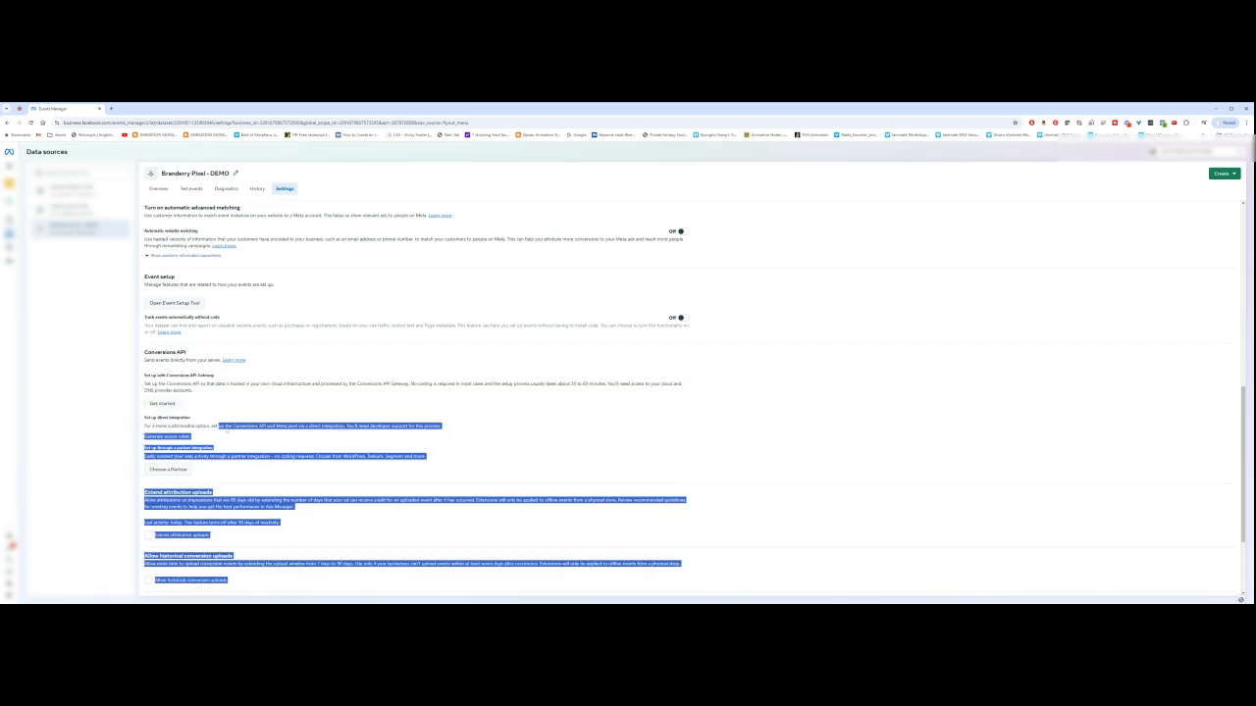
click(215, 395)
Step: Go back to the demo dataset's Overview and open the other pixel dataset with event activity
scroll(192, 383, up, 2)
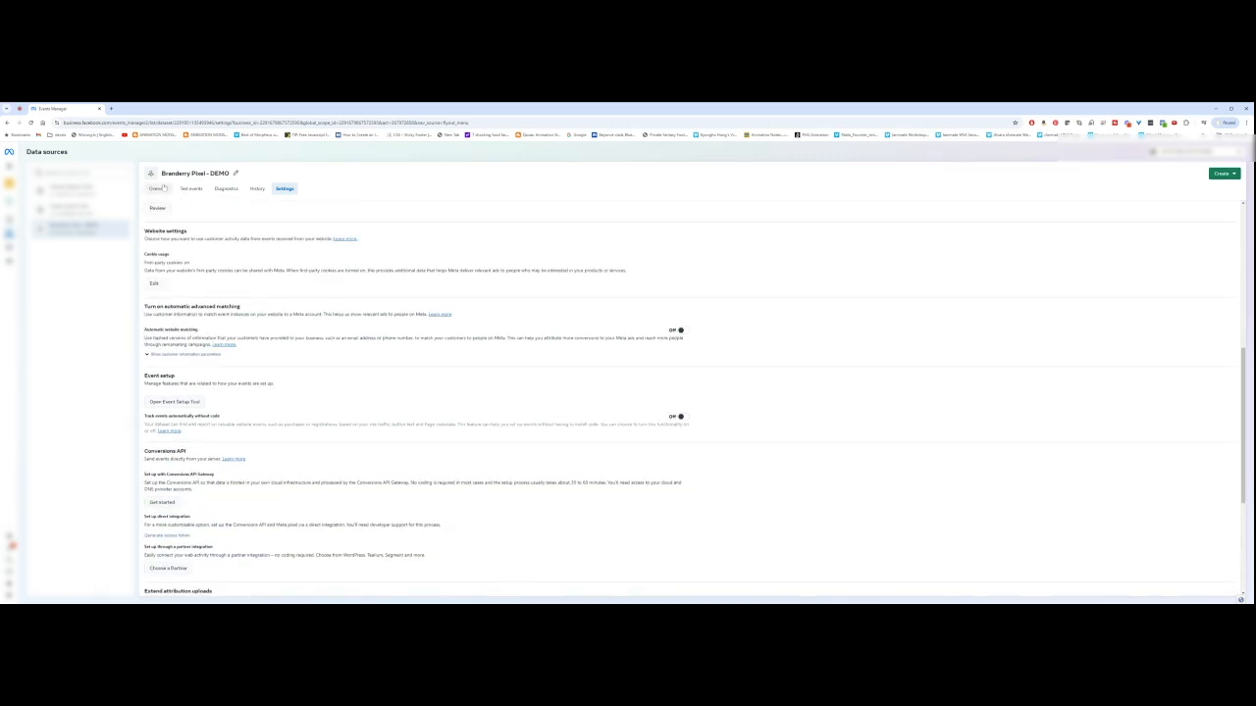
click(160, 189)
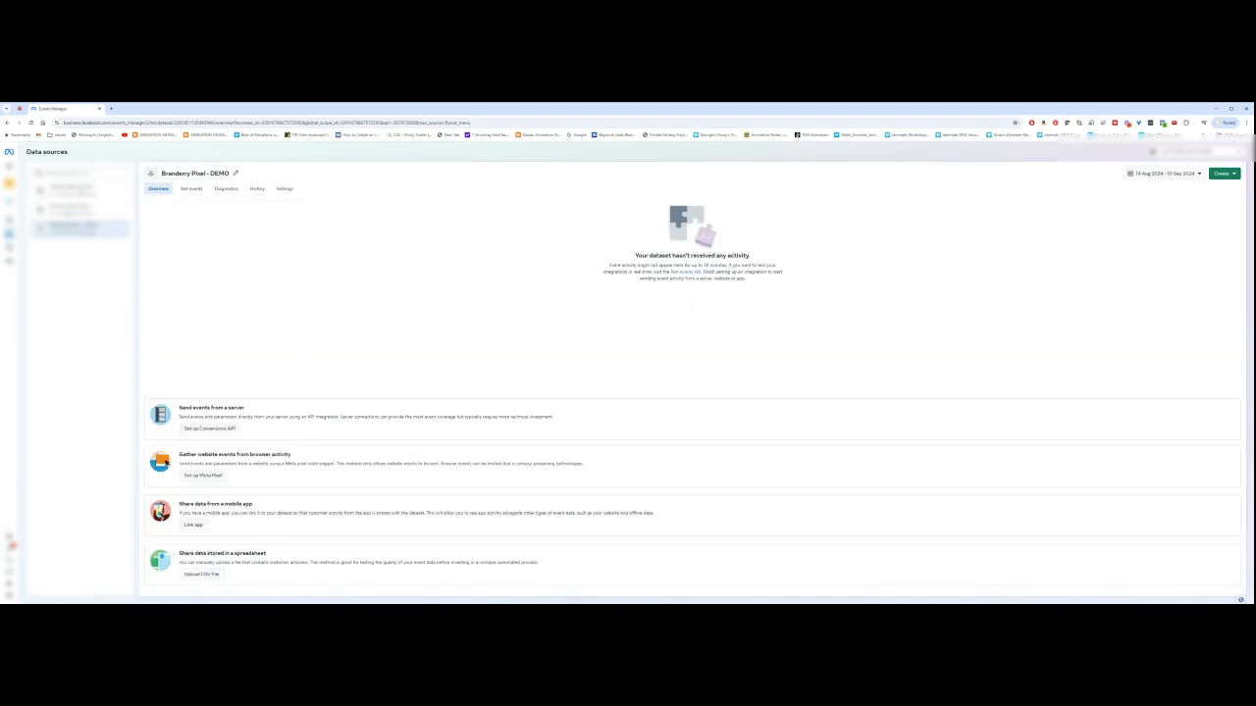
click(83, 191)
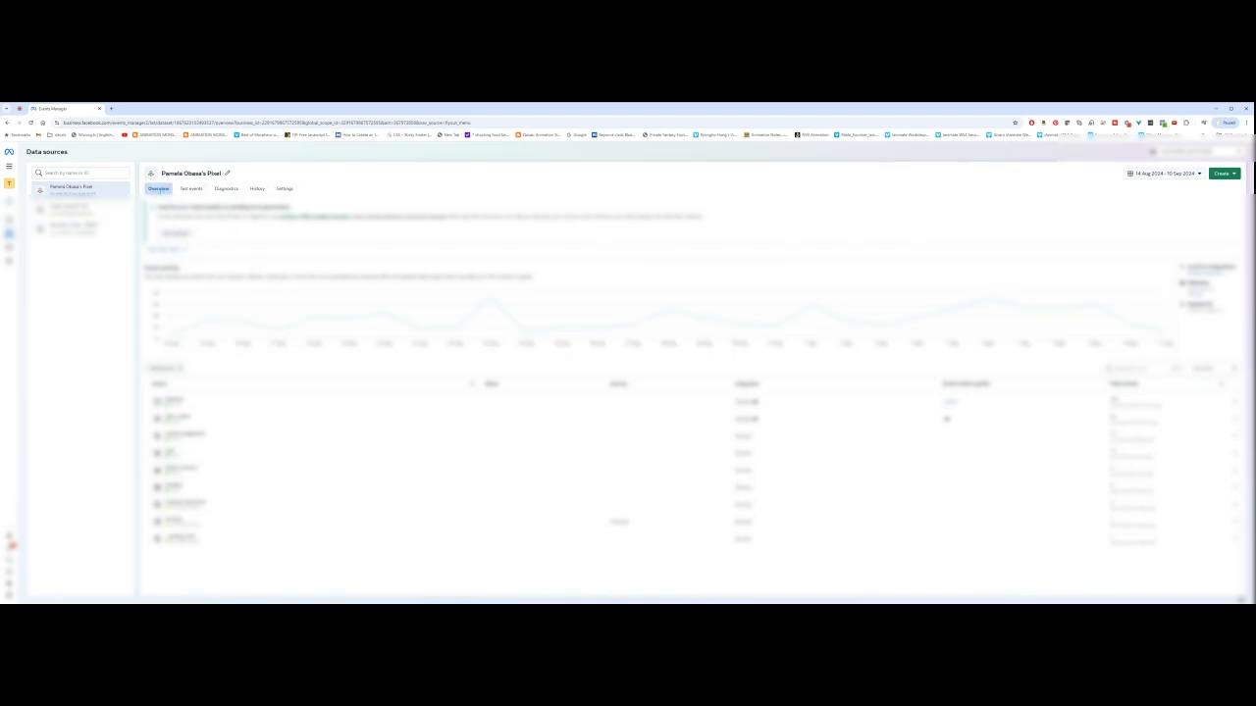
Step: Add a new Conversions API integration and choose to set it up manually
click(167, 368)
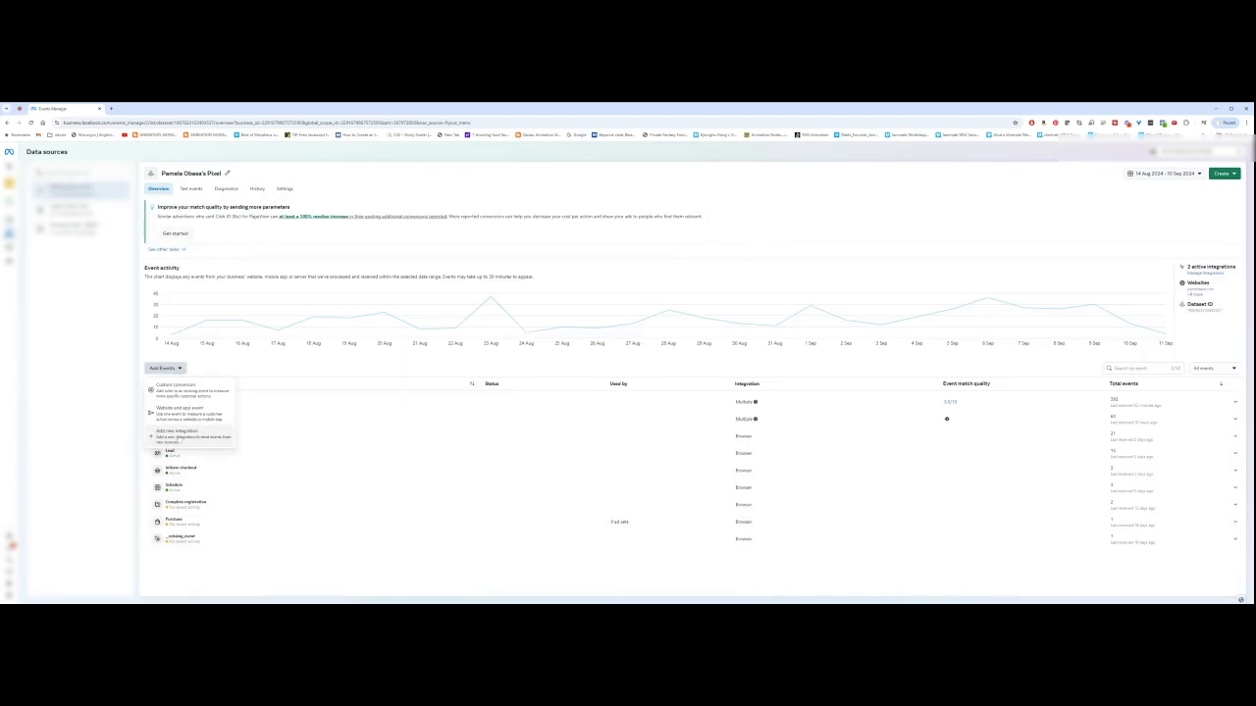
click(177, 431)
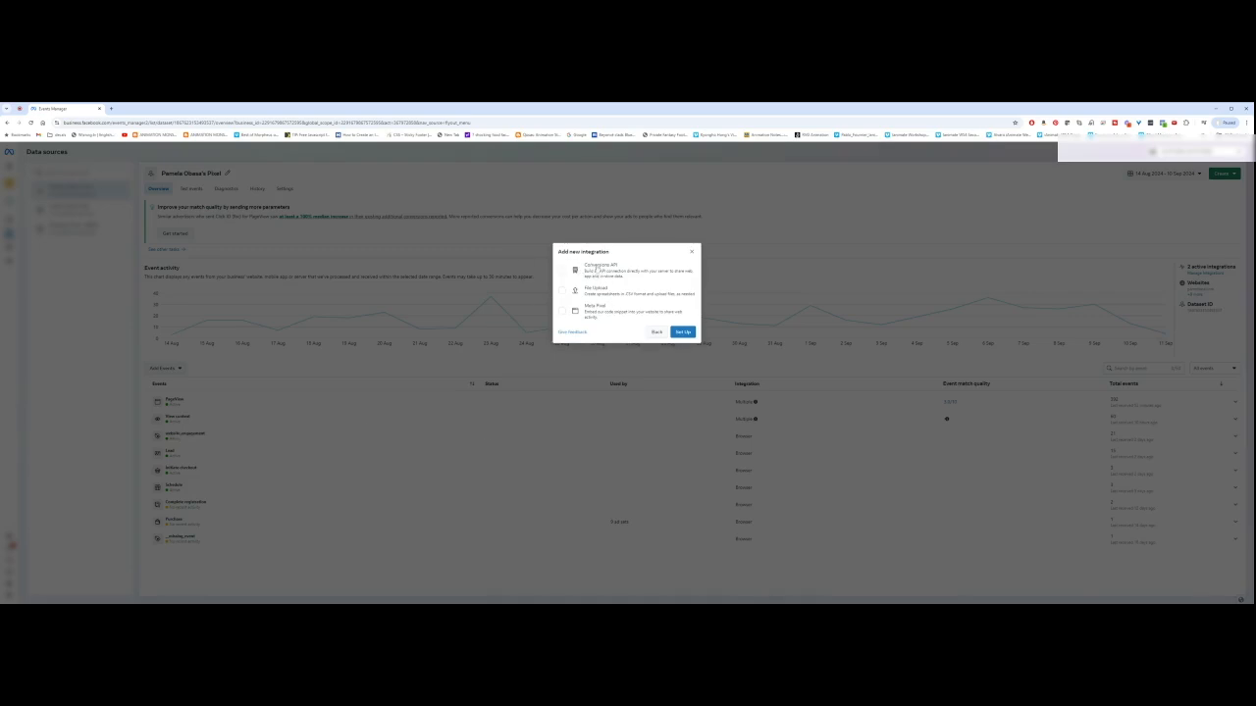
click(563, 272)
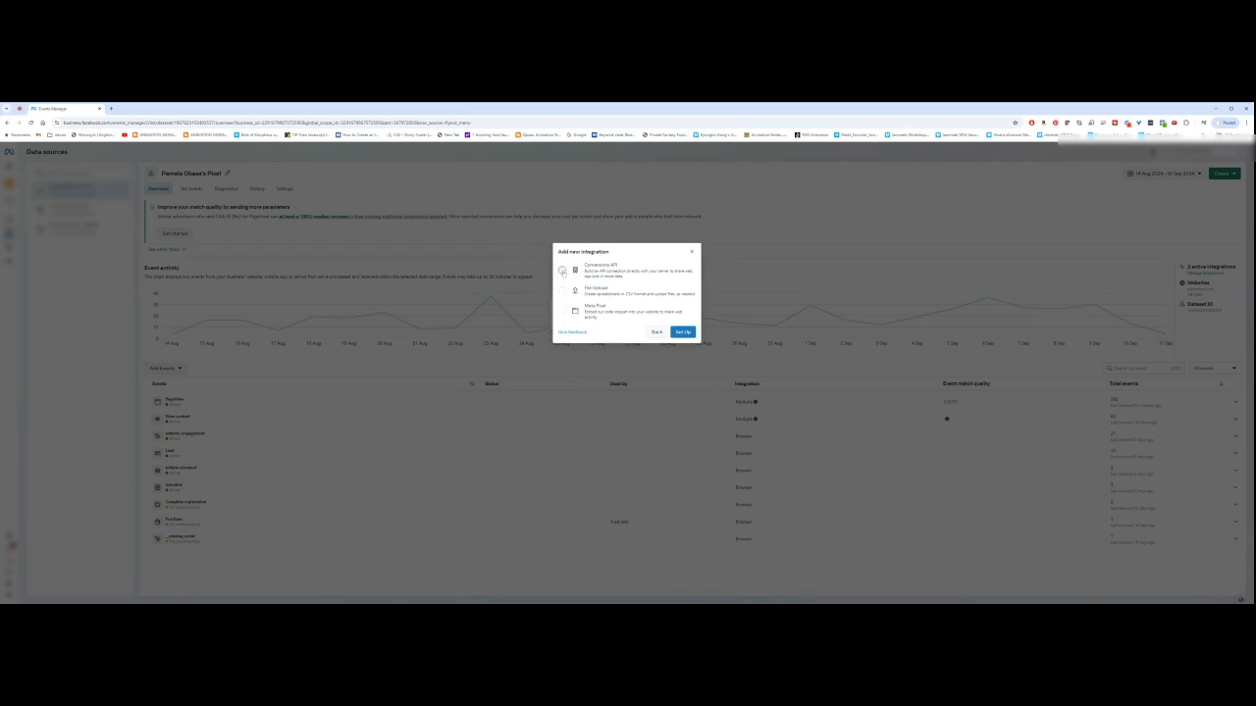
click(683, 332)
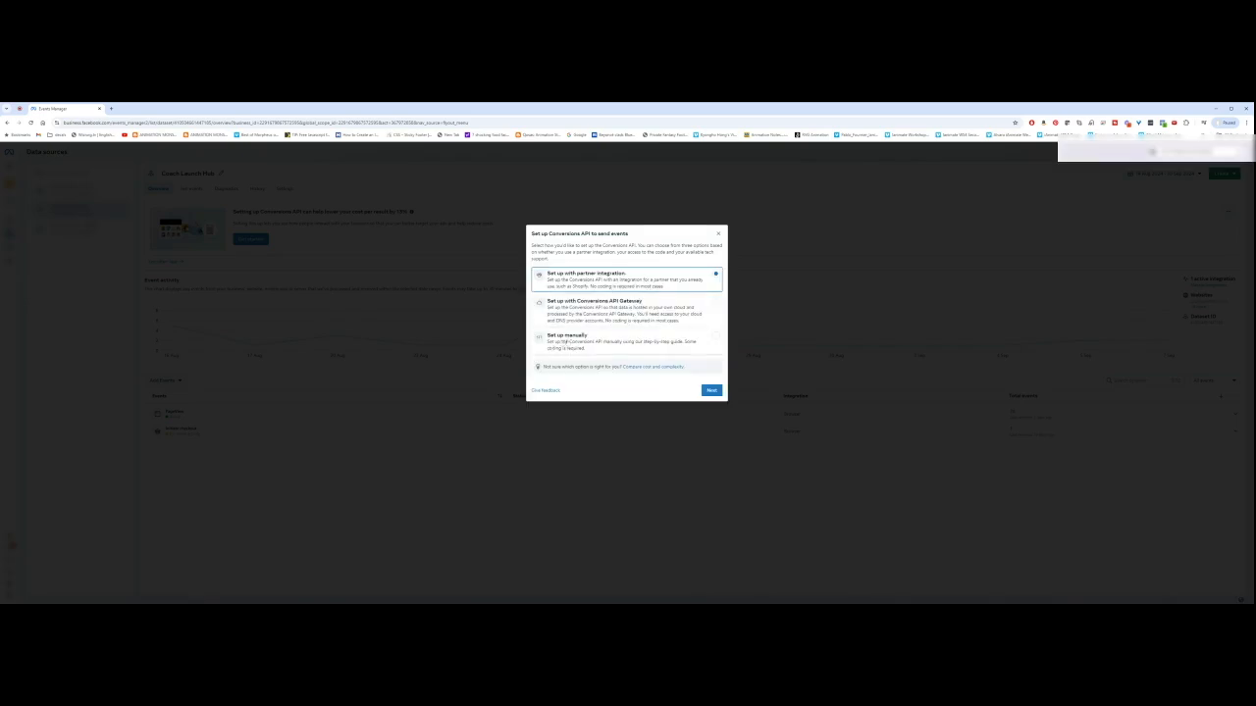
click(567, 343)
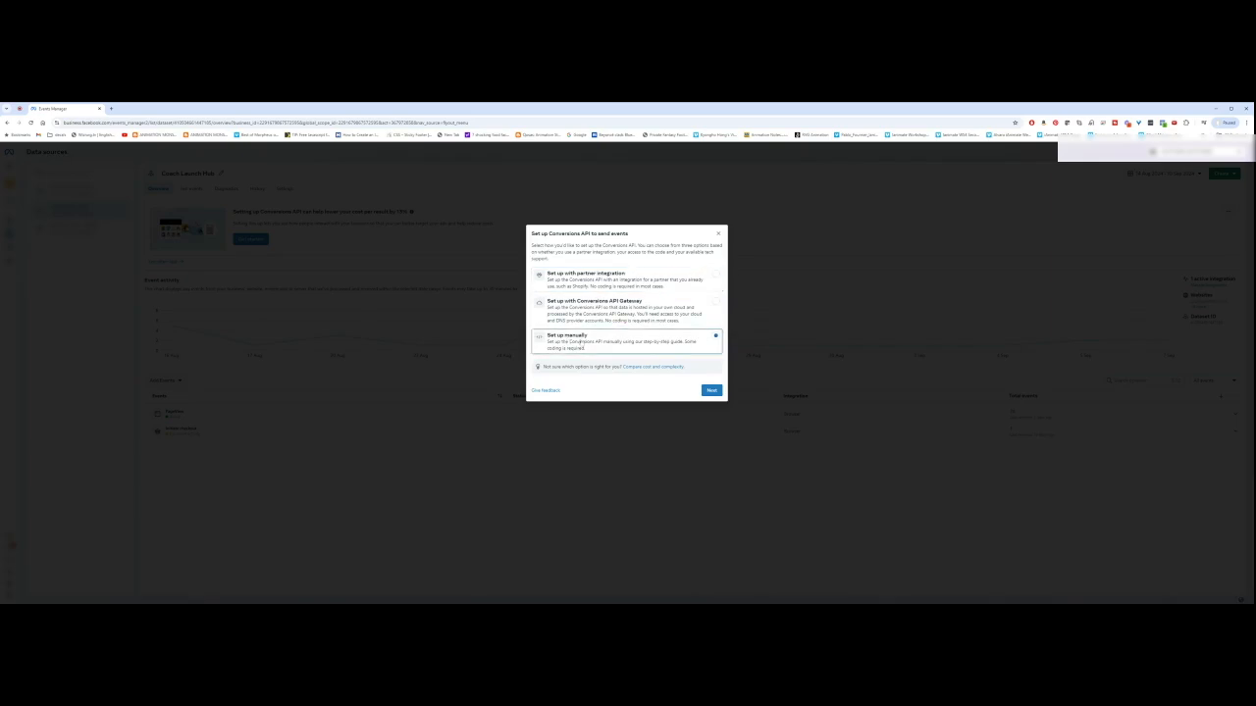
click(712, 390)
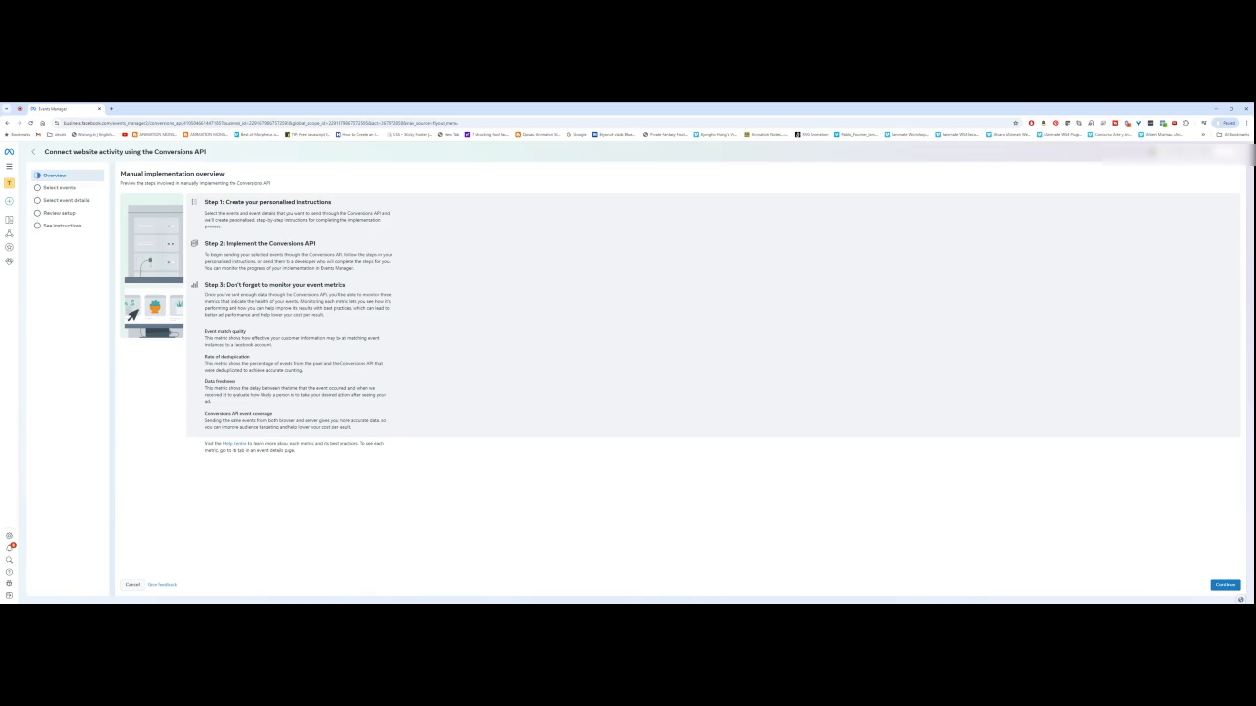
Step: Move on to event selection and set the business category to Other business category
click(1222, 585)
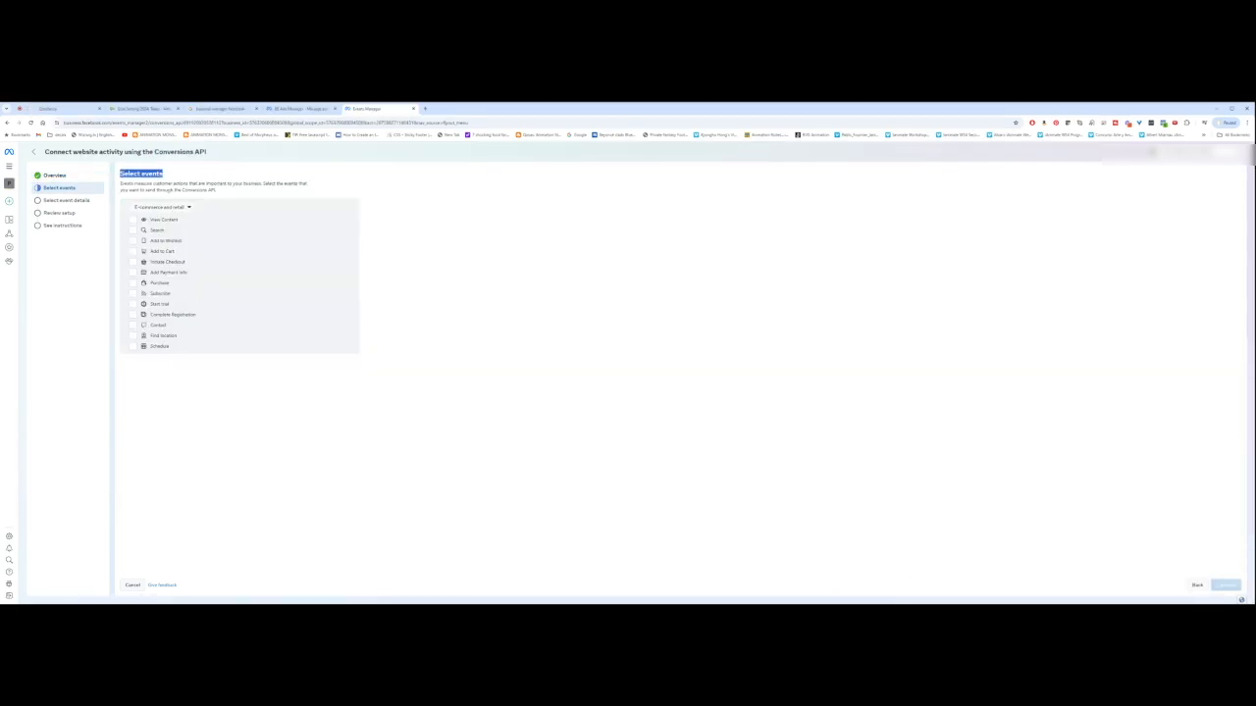
triple_click(167, 186)
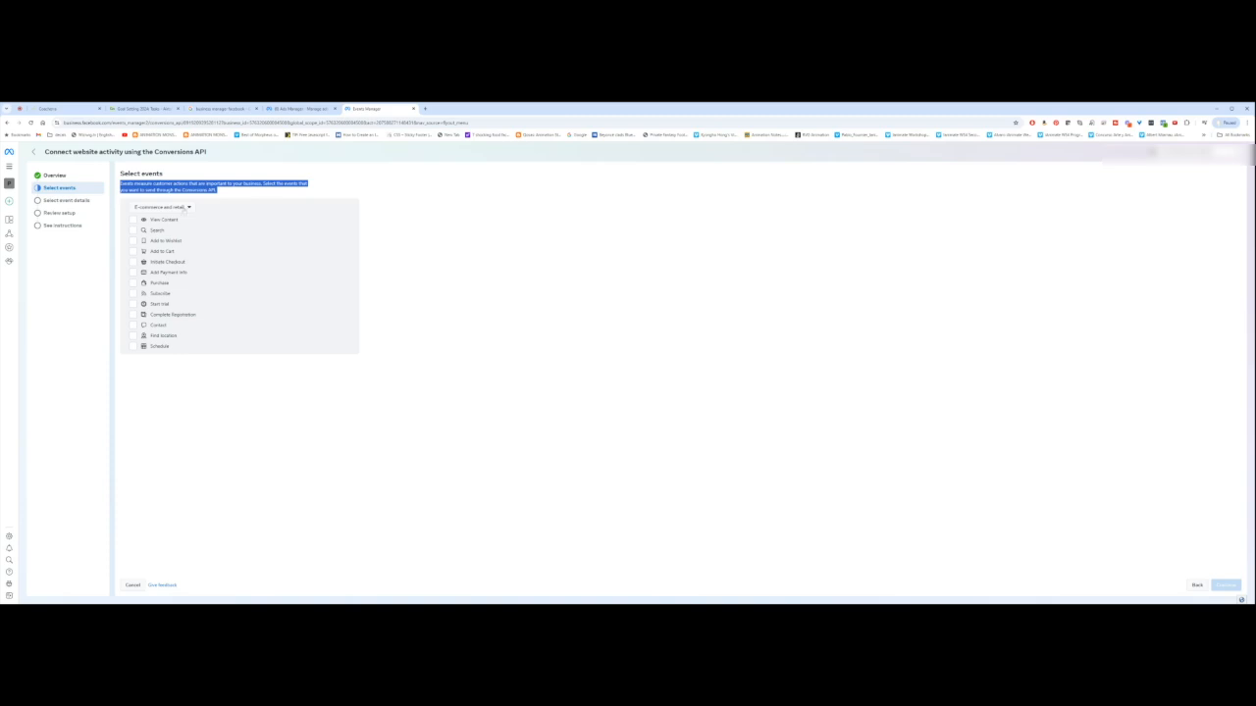
click(185, 208)
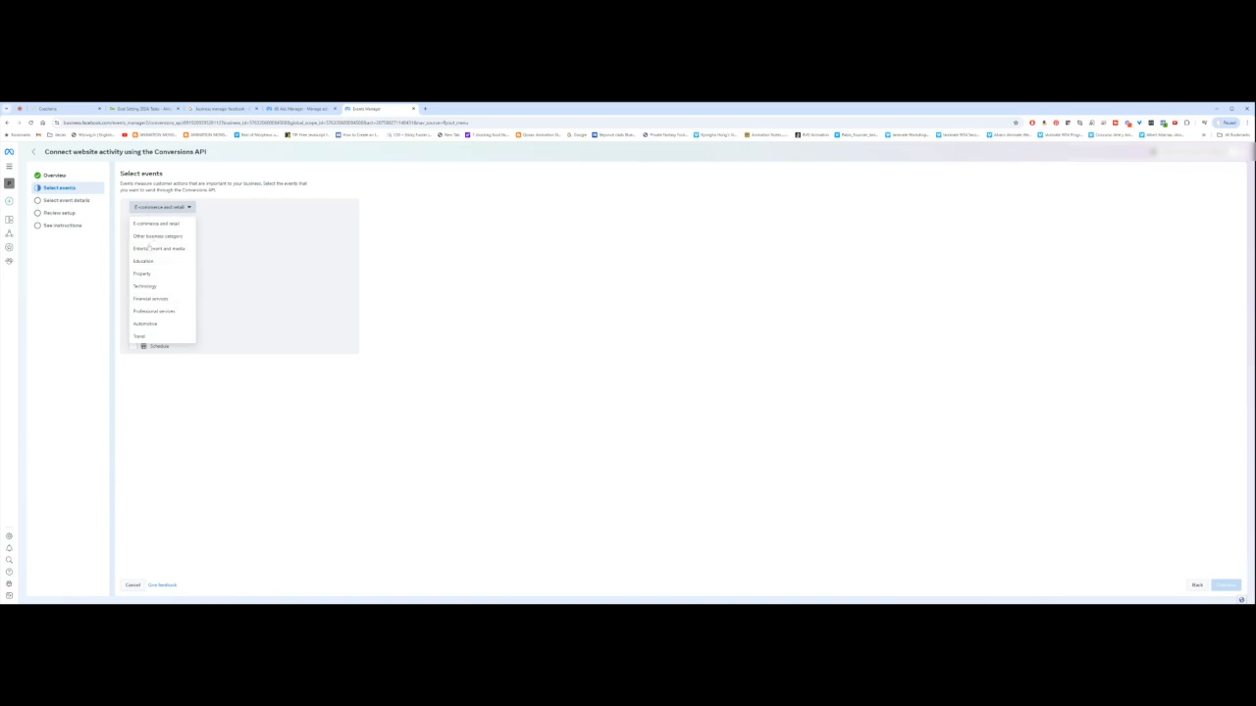
click(142, 225)
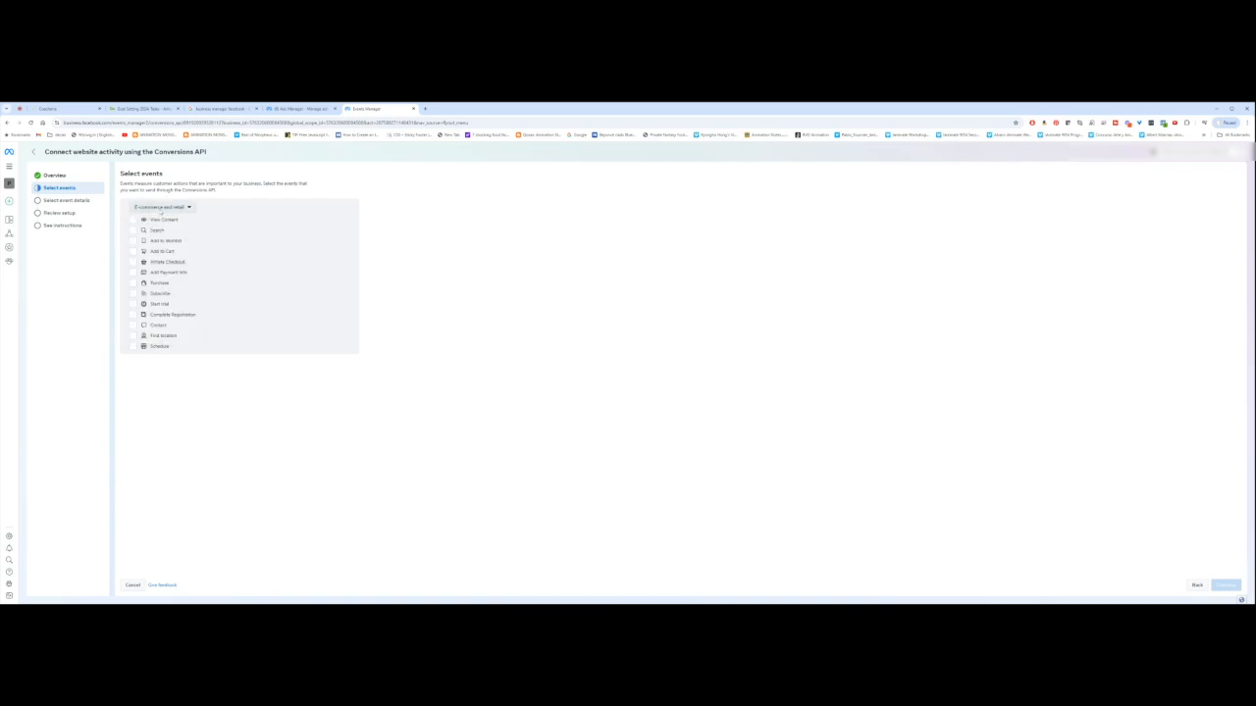
click(185, 209)
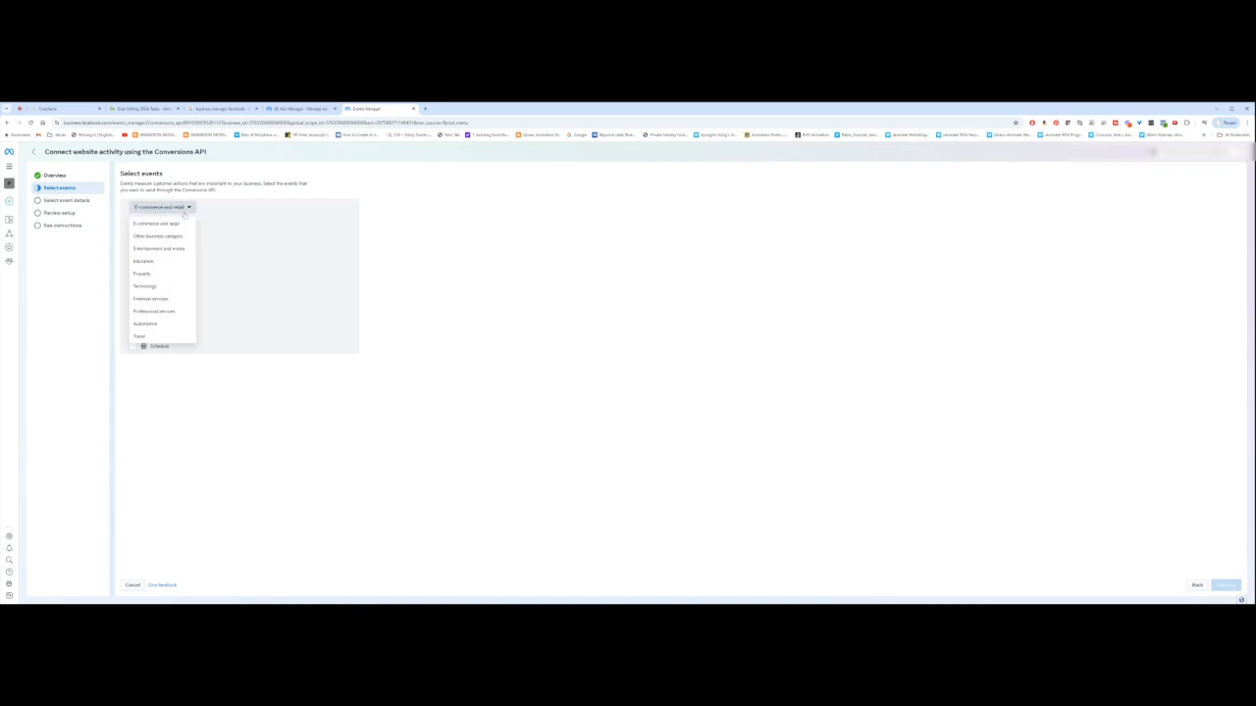
click(145, 265)
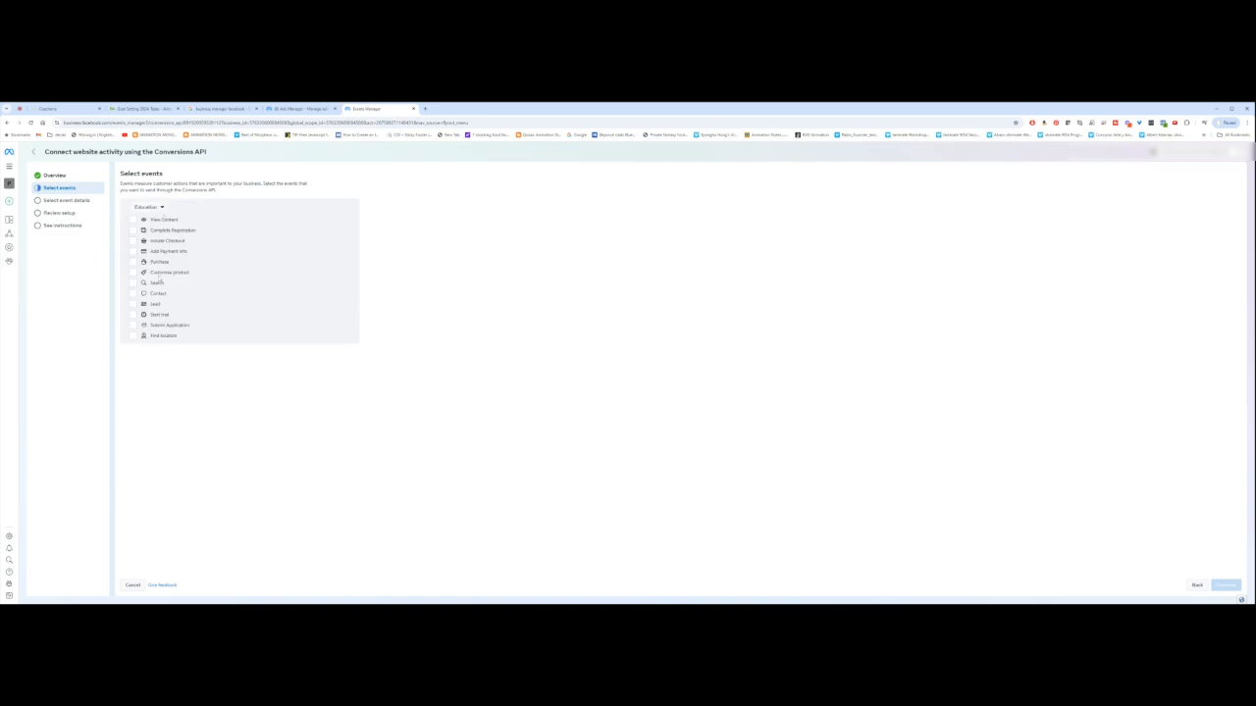
click(149, 207)
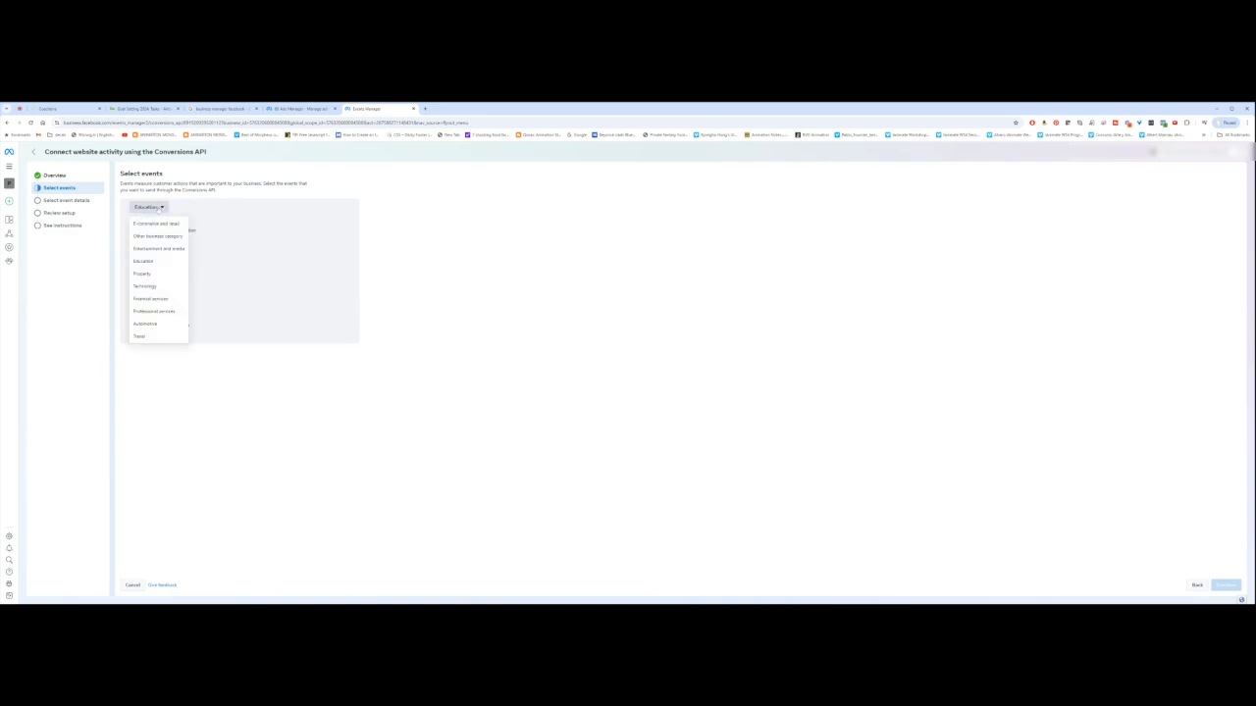
click(145, 274)
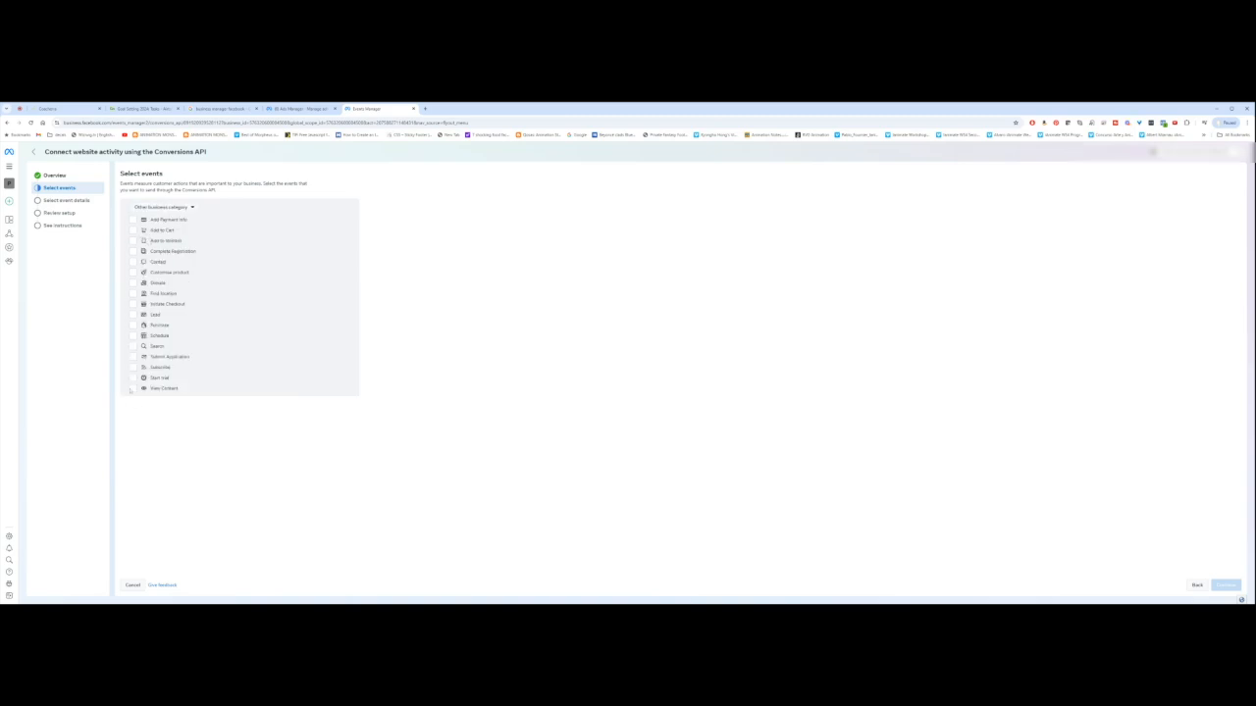
Step: Tick View Content, Submit Application, Schedule, Purchase, Lead, Initiate Checkout and Complete Registration, then continue
click(132, 388)
click(133, 358)
click(133, 336)
click(133, 325)
click(133, 314)
click(132, 304)
click(134, 252)
click(1227, 586)
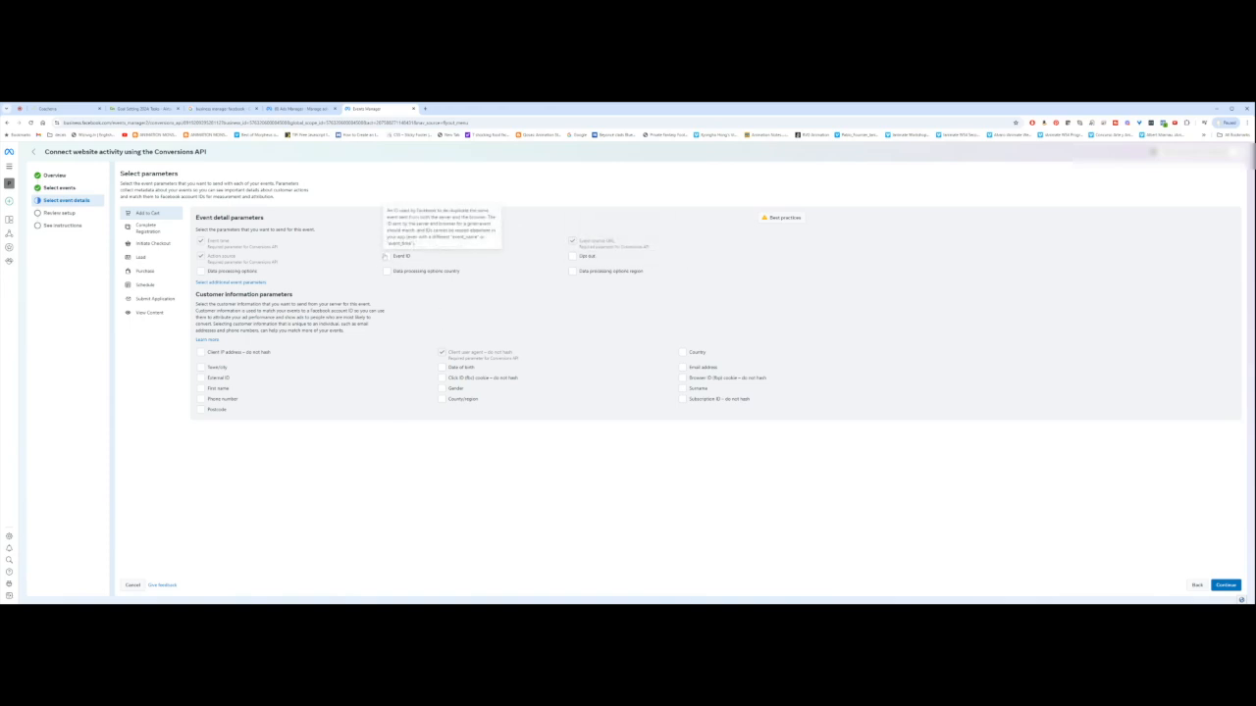
Step: Give Add to Cart Event ID plus Town/city, Postcode, Click ID, Gender, Email and other customer parameters
click(386, 256)
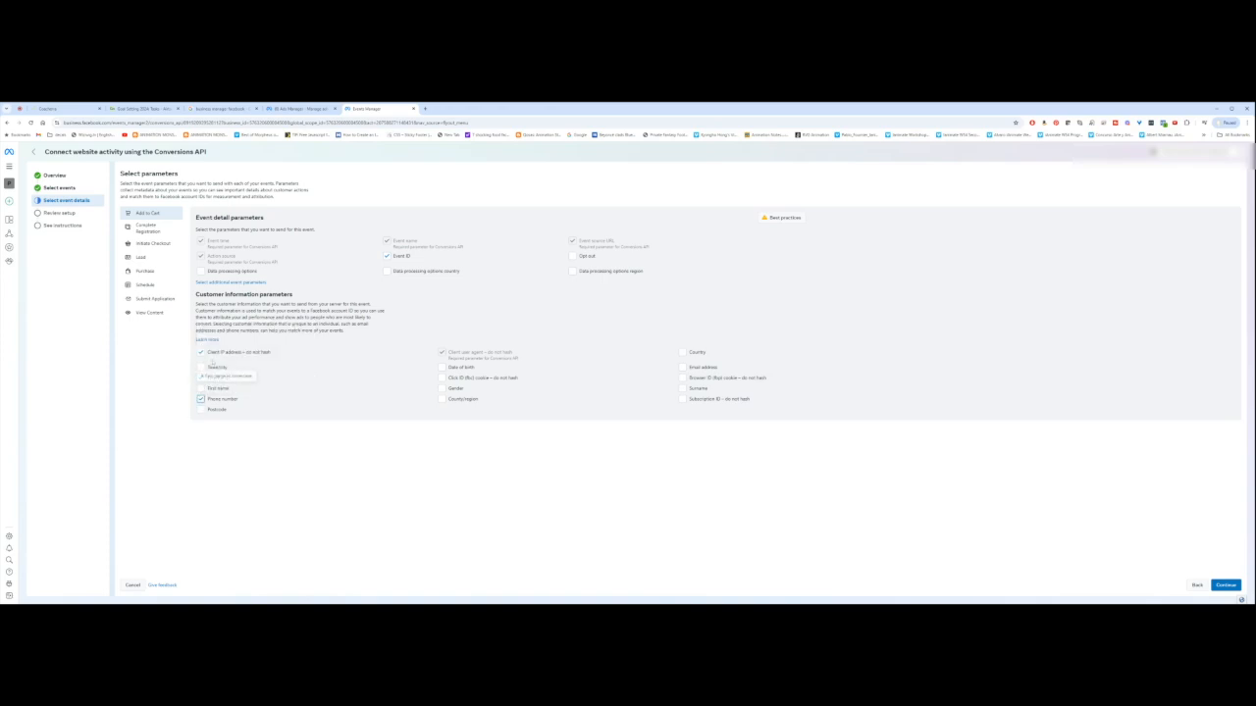
click(200, 367)
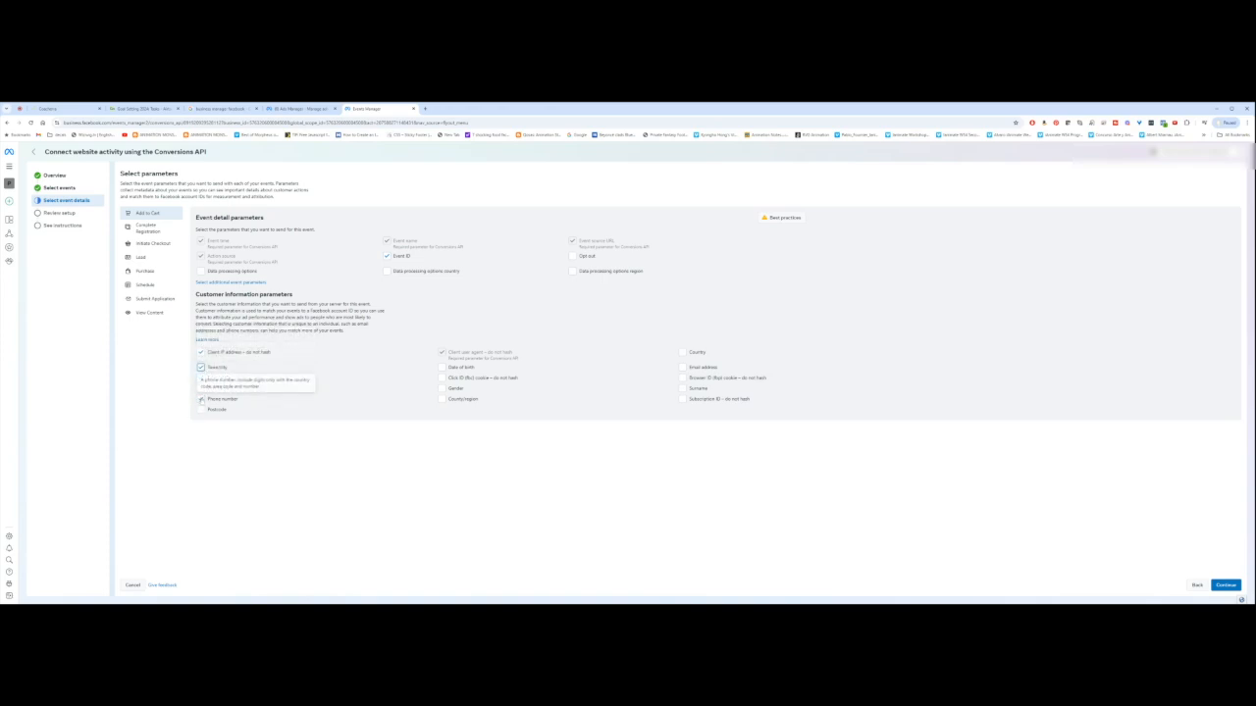
click(200, 409)
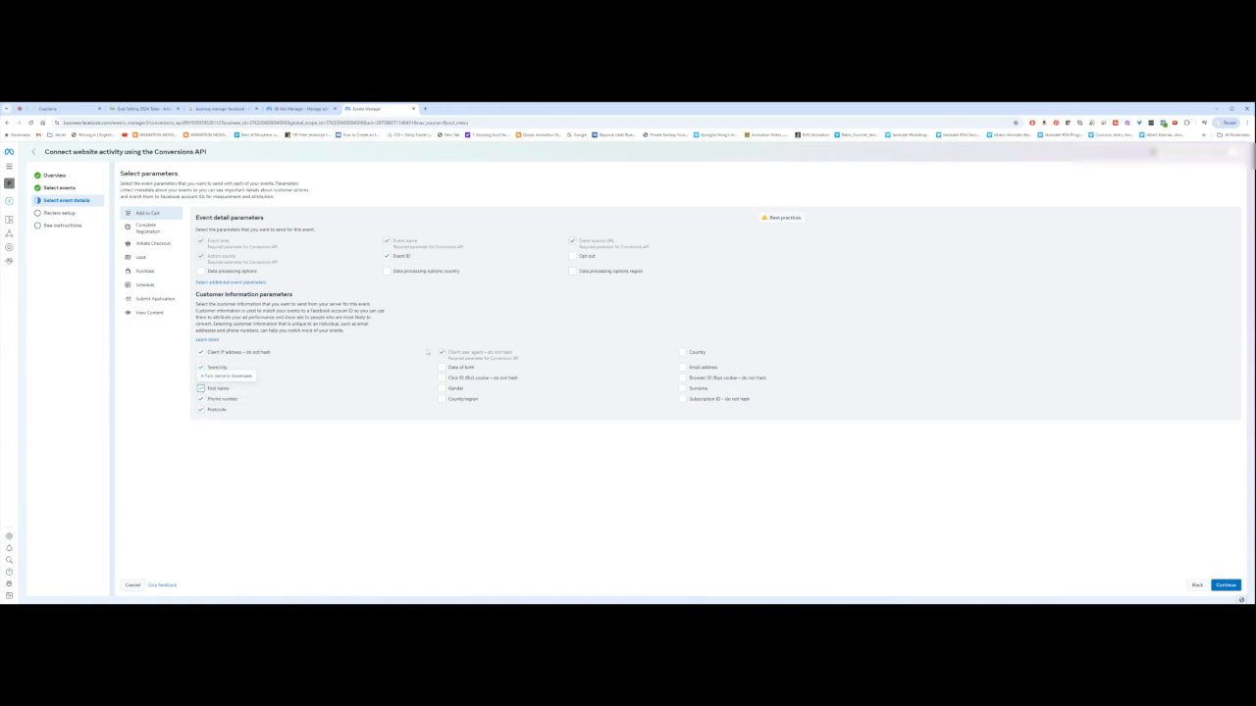
click(442, 379)
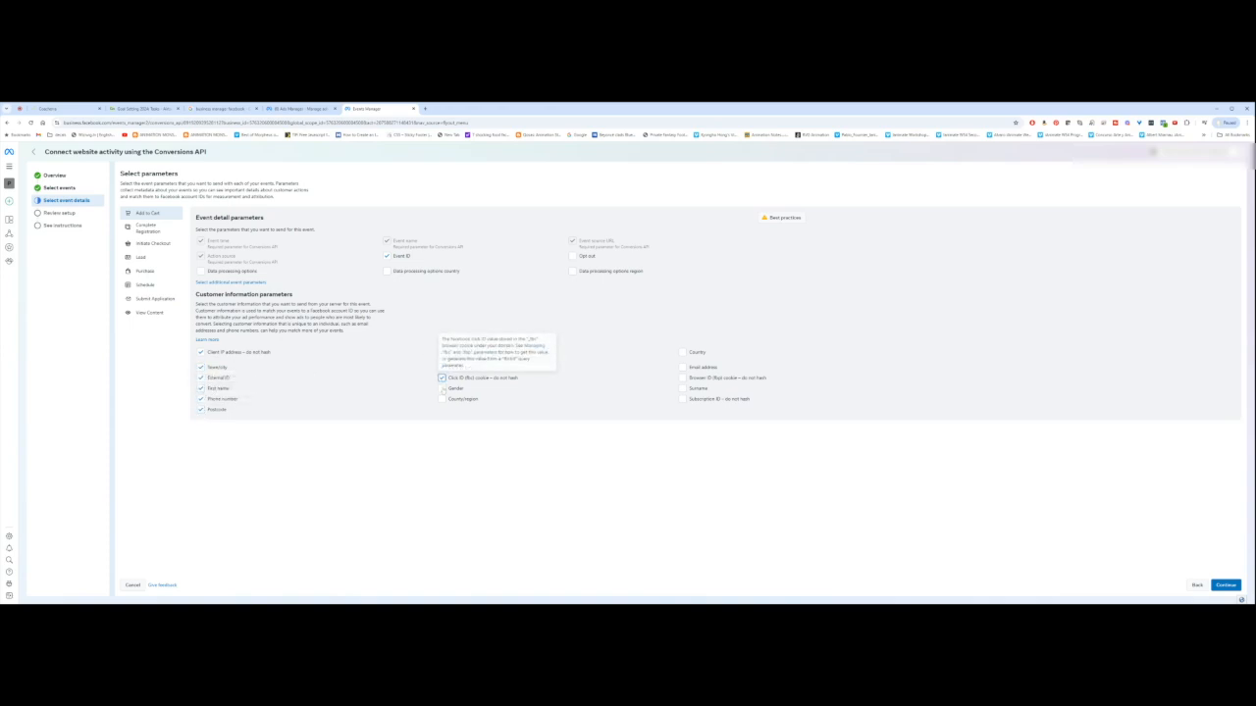
click(442, 390)
click(441, 400)
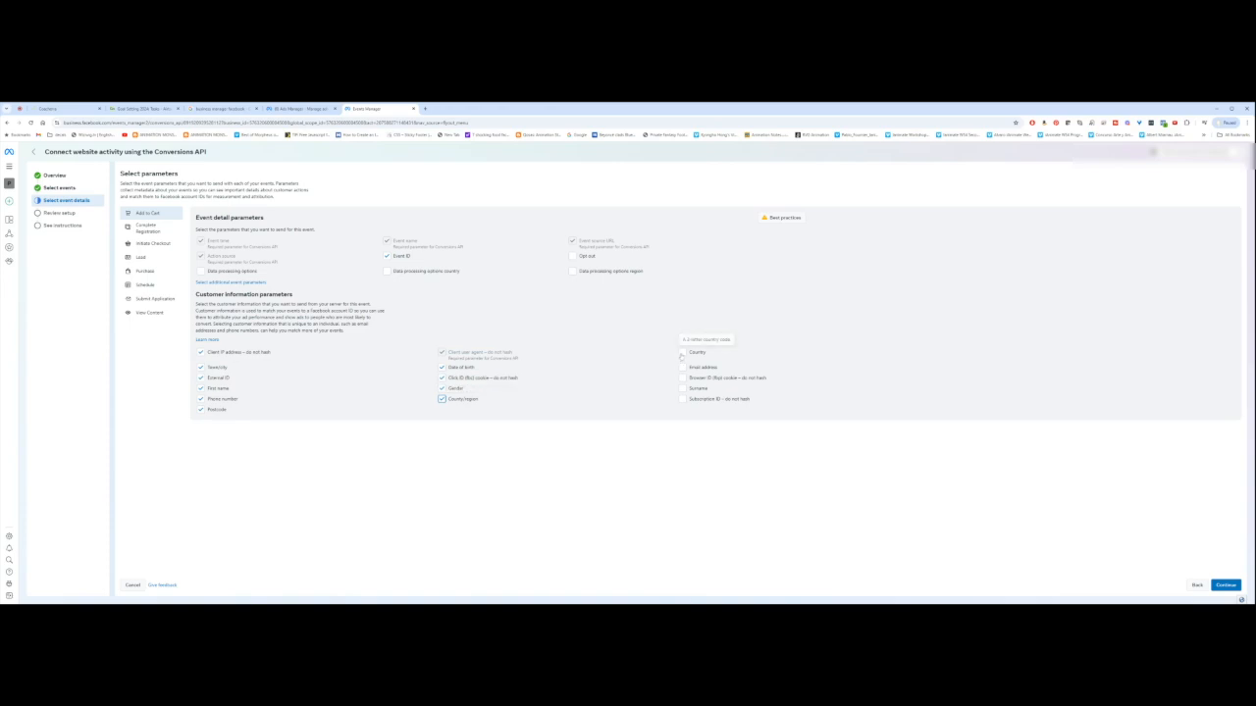
click(683, 369)
click(683, 379)
click(683, 390)
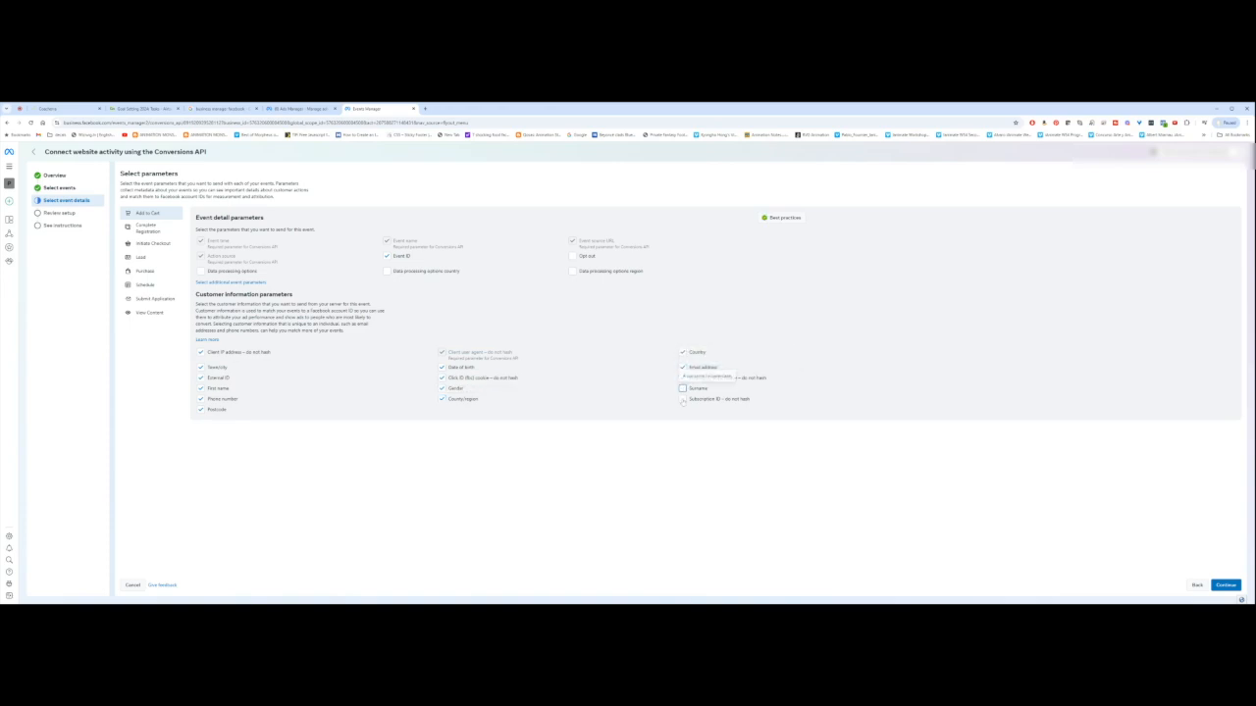
click(682, 400)
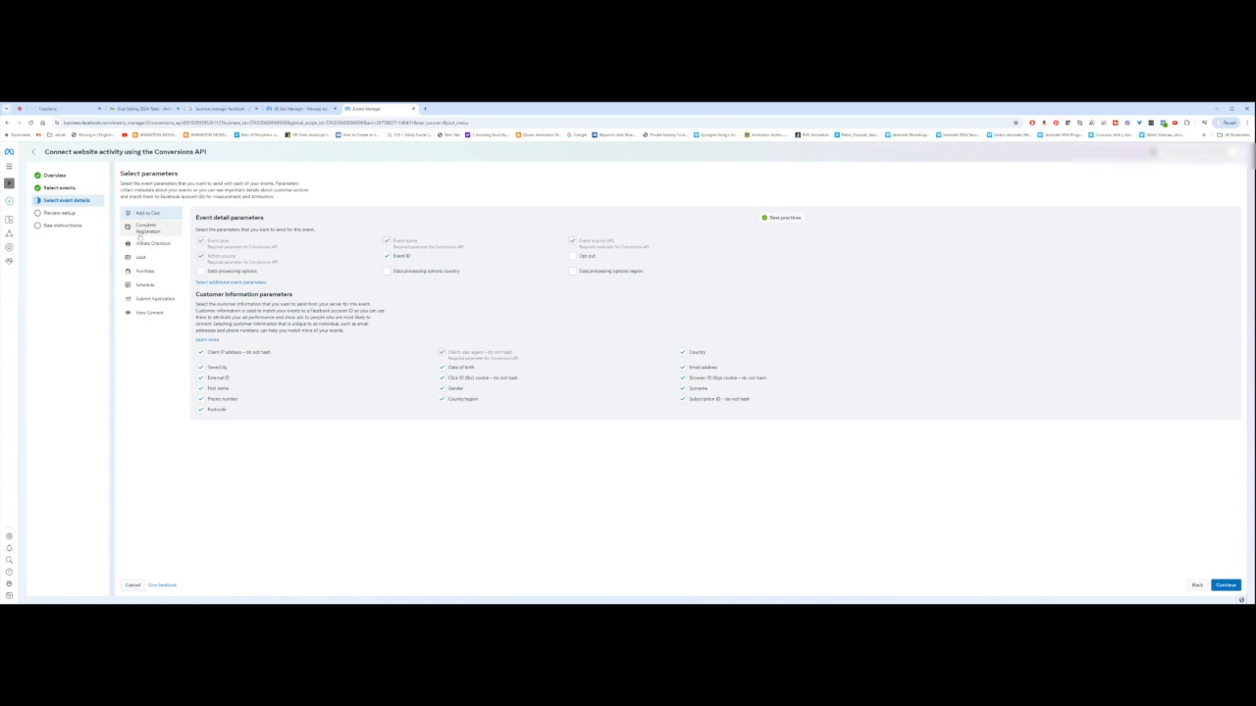
Step: Have Complete Registration send Town/city, External ID, First name, Date of birth, Email, Surname and remaining customer parameters
click(147, 228)
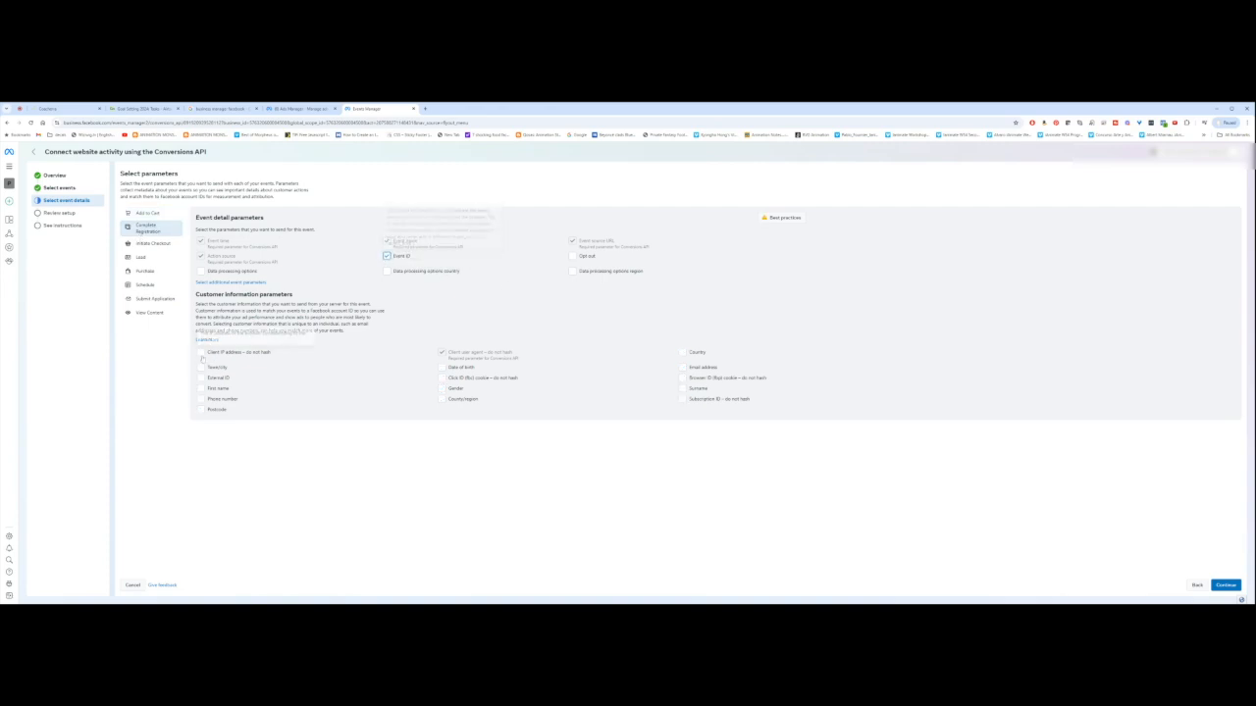
click(201, 366)
click(200, 378)
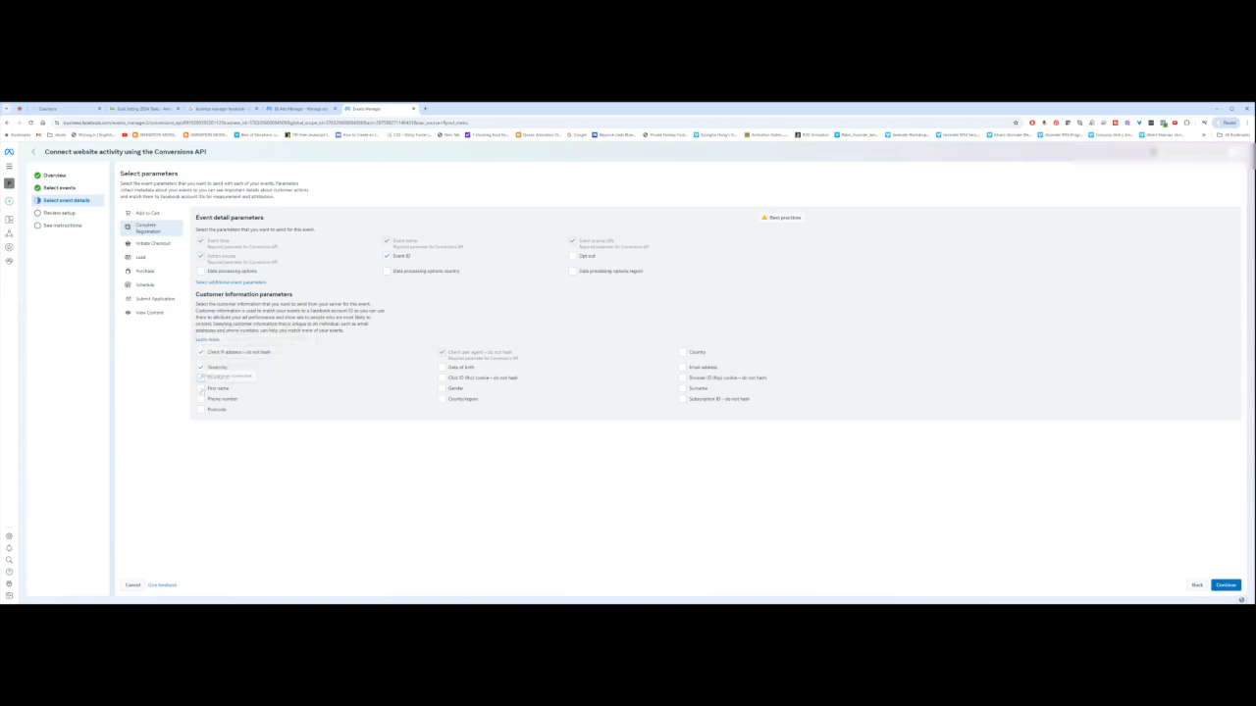
click(200, 388)
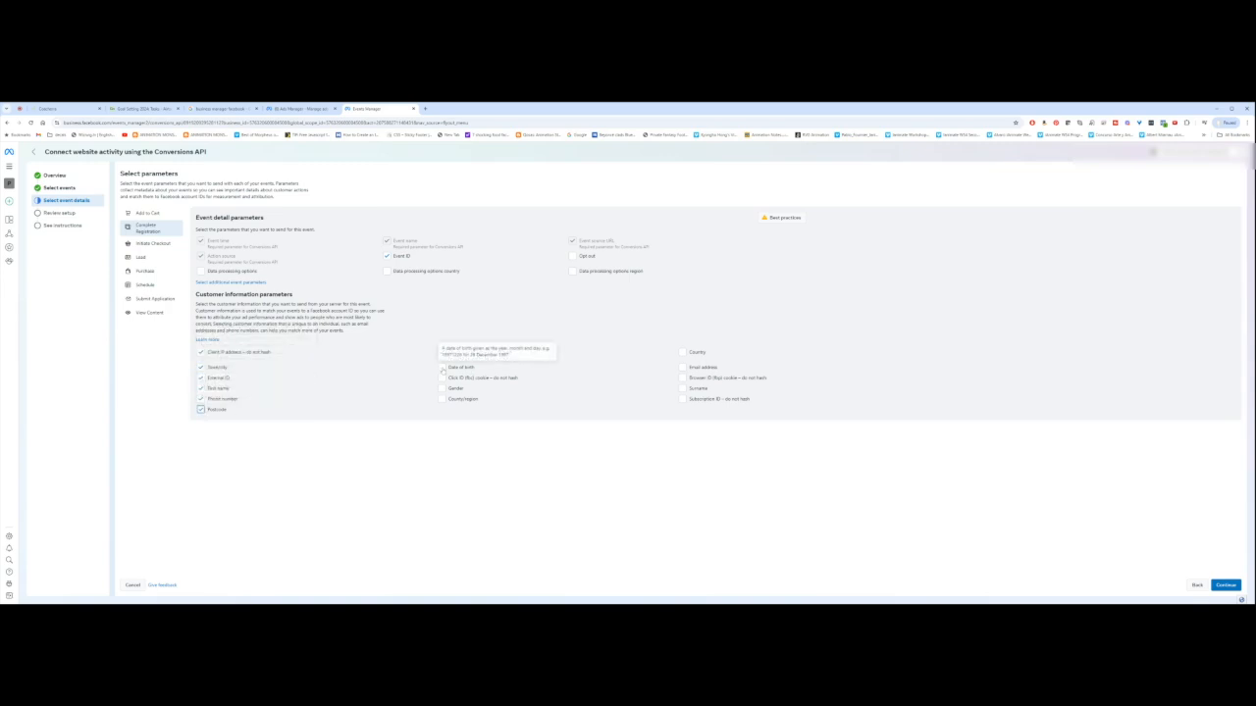
click(442, 367)
click(441, 389)
click(442, 399)
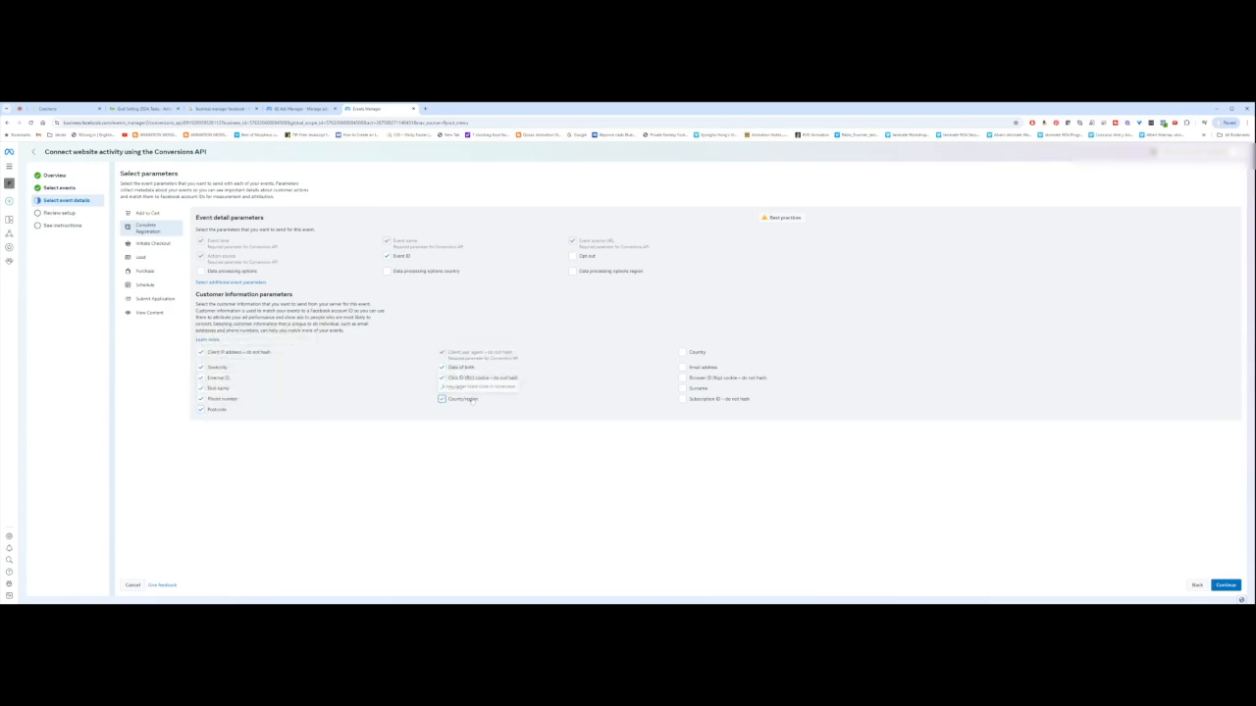
click(682, 367)
click(682, 378)
click(682, 388)
click(682, 400)
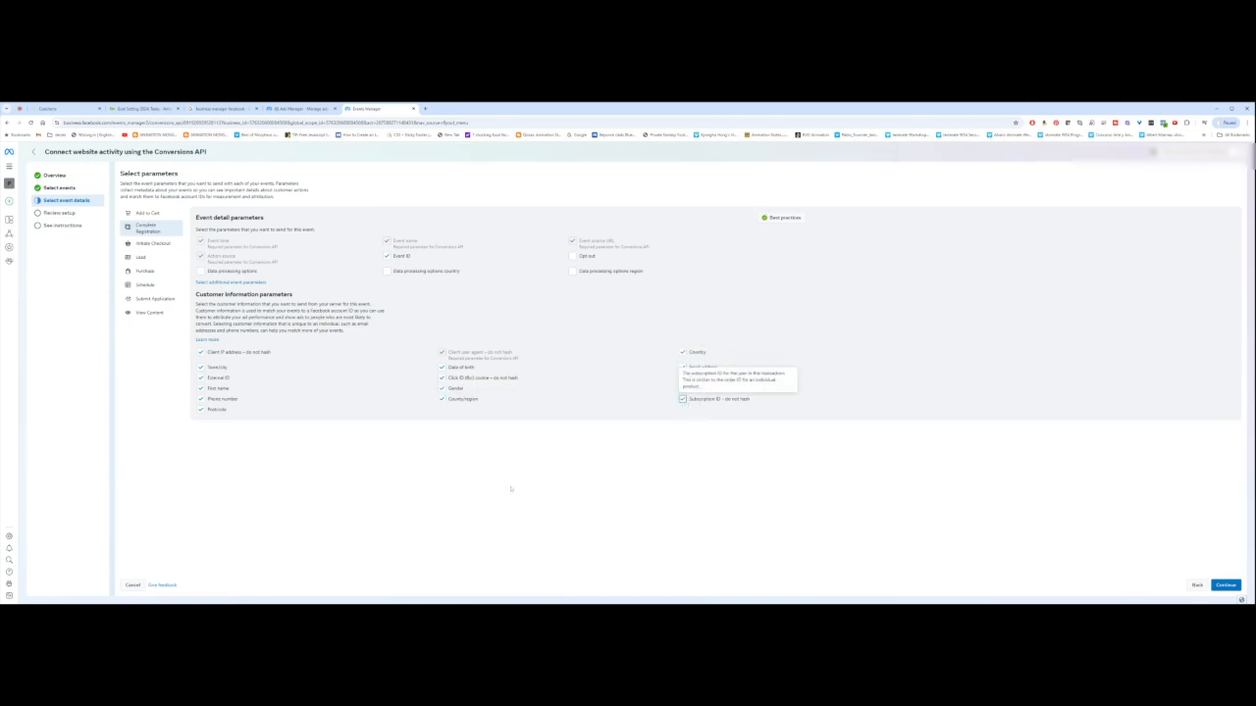
click(682, 389)
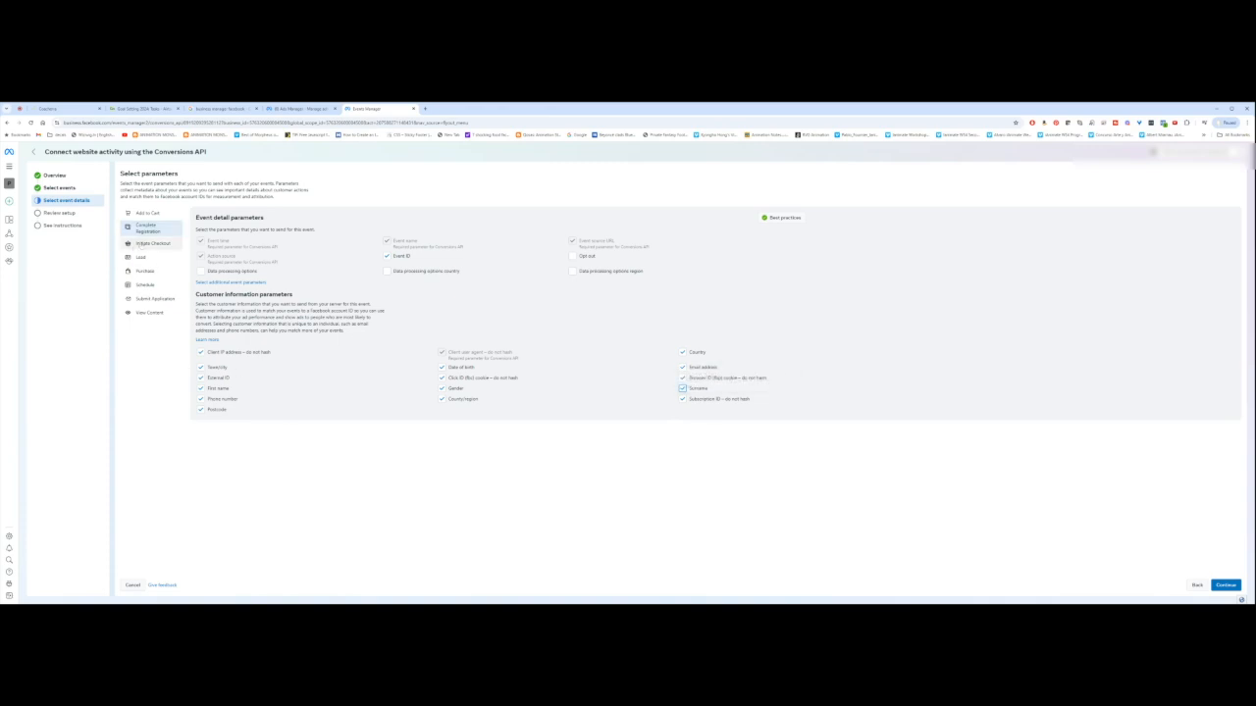
Step: Give Initiate Checkout Event ID plus External ID, Phone number, Postcode, Country, First name and other customer parameters
click(139, 244)
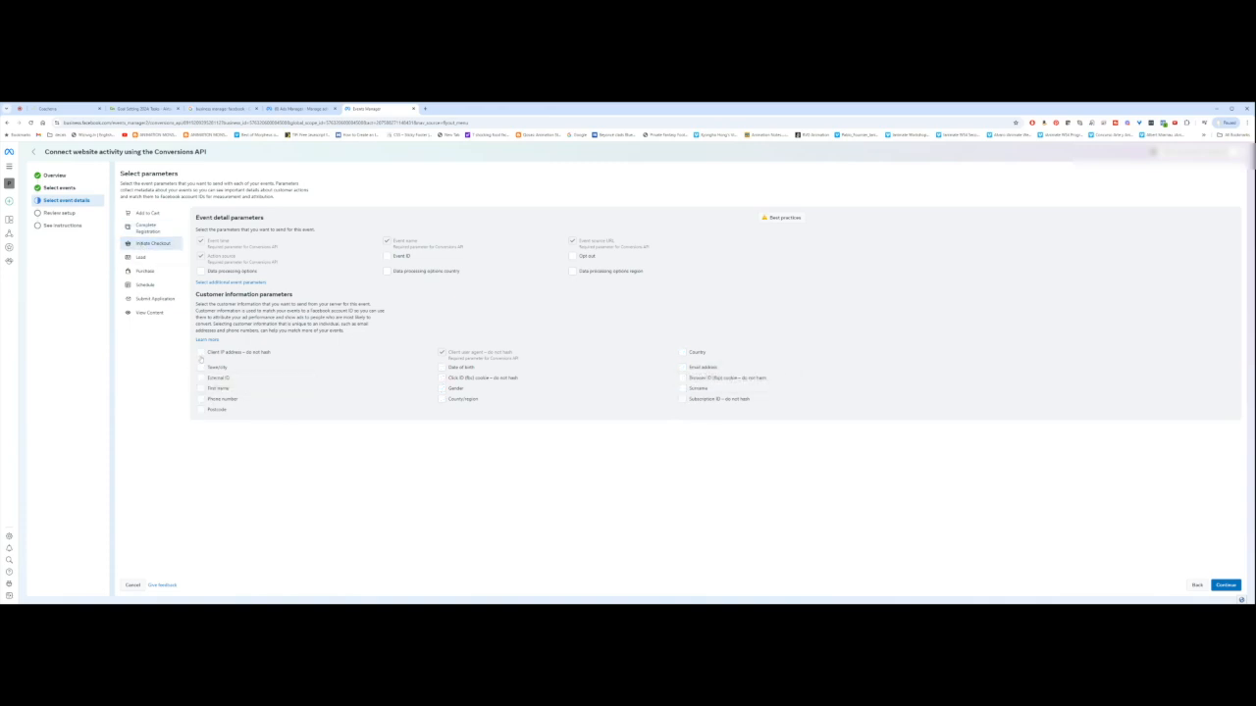
click(388, 256)
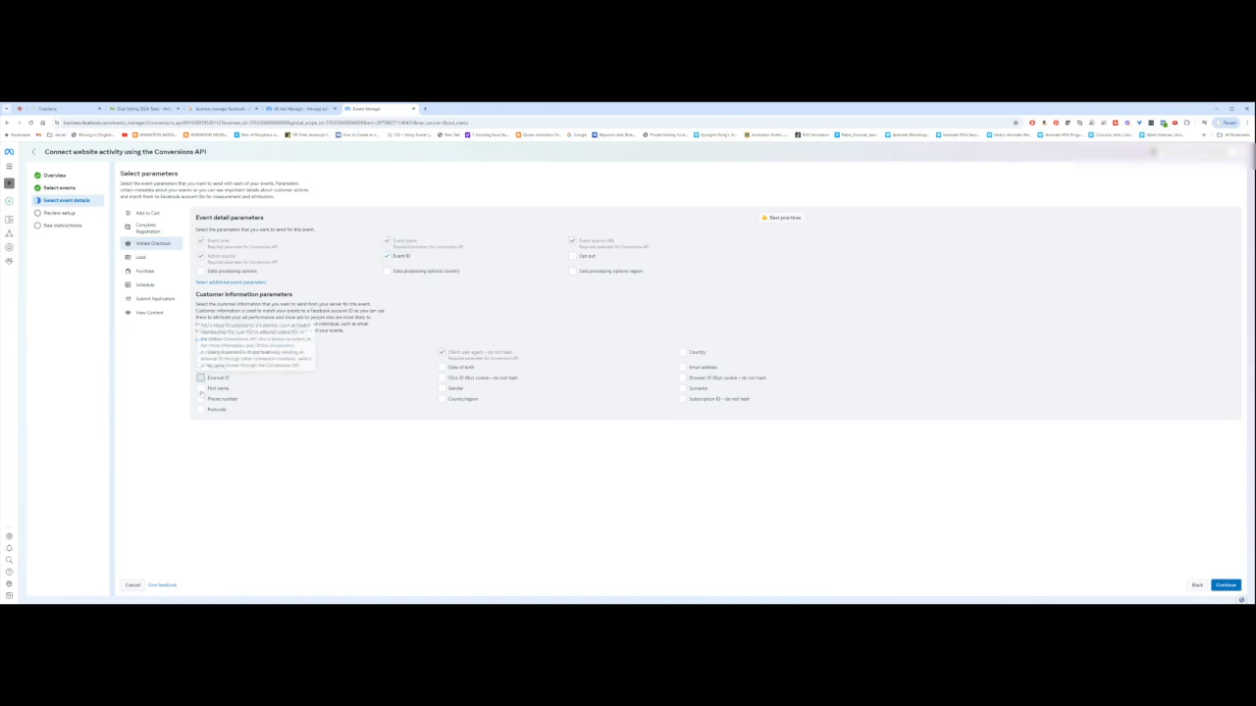
click(200, 378)
click(201, 400)
click(200, 409)
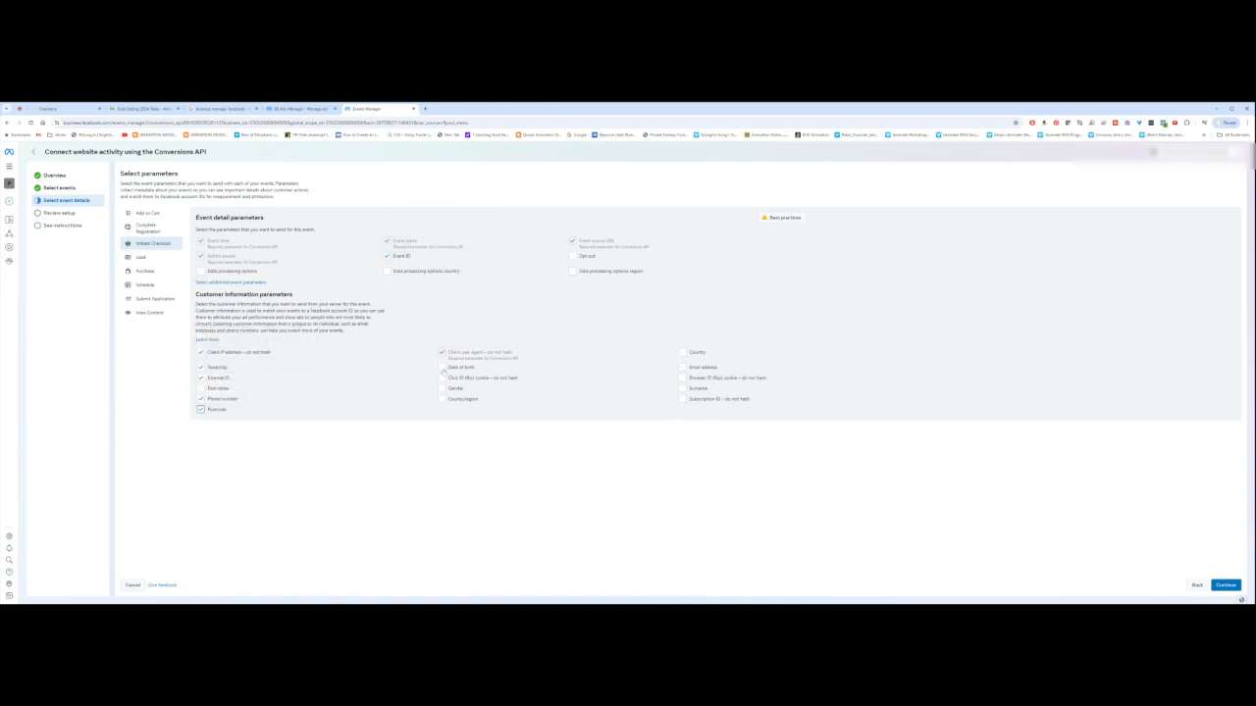
click(442, 368)
click(442, 378)
click(442, 389)
click(442, 399)
click(683, 377)
click(683, 399)
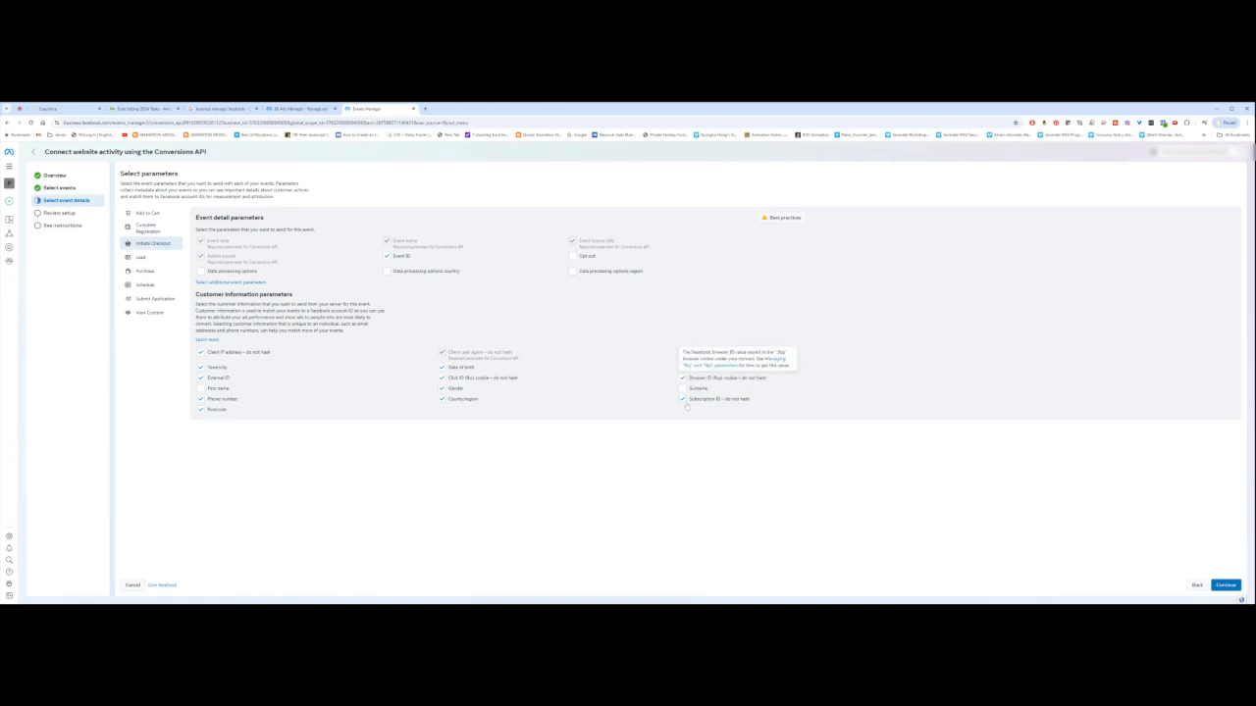
click(683, 388)
click(683, 351)
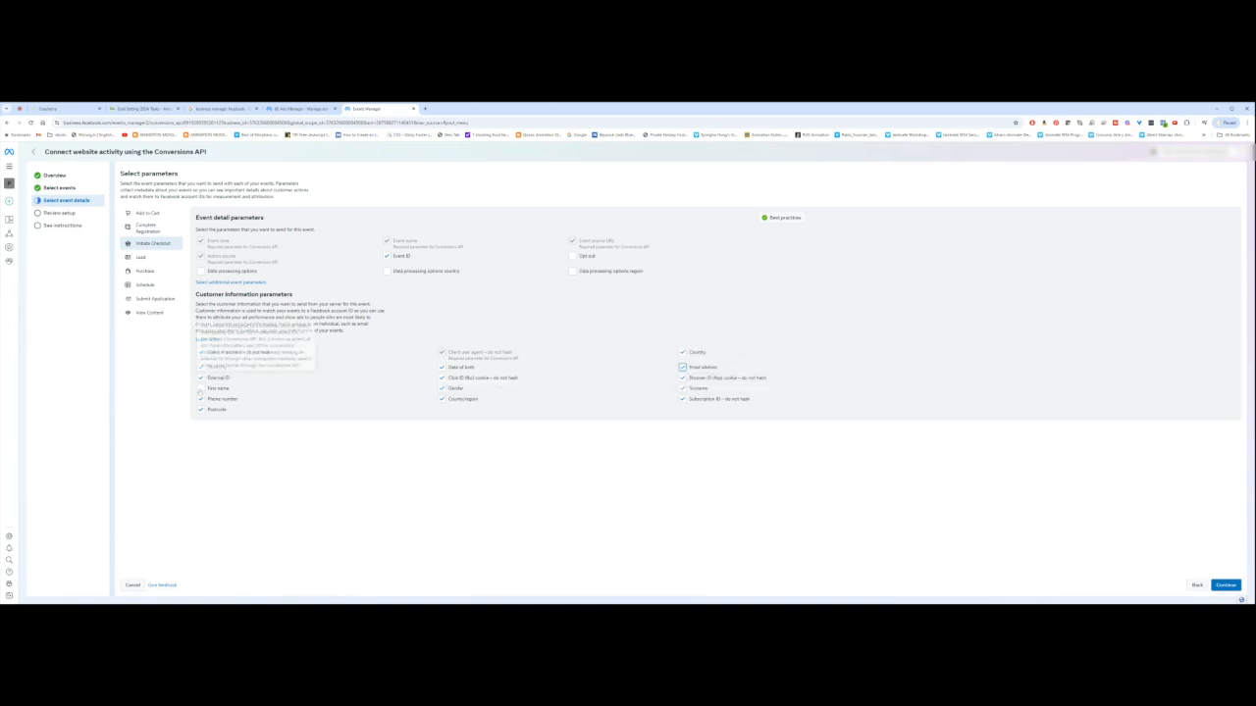
click(201, 388)
click(140, 257)
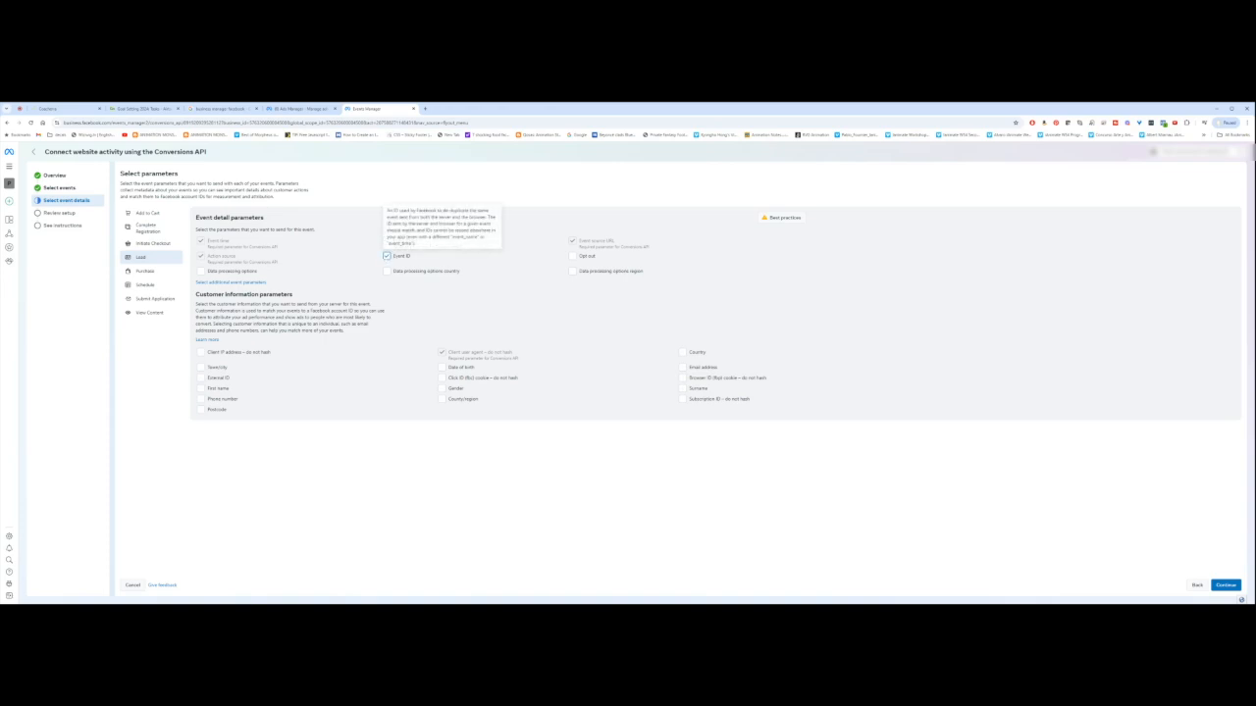
Step: Have the Lead event send Town/city, External ID, First name, Surname and more customer details
click(201, 368)
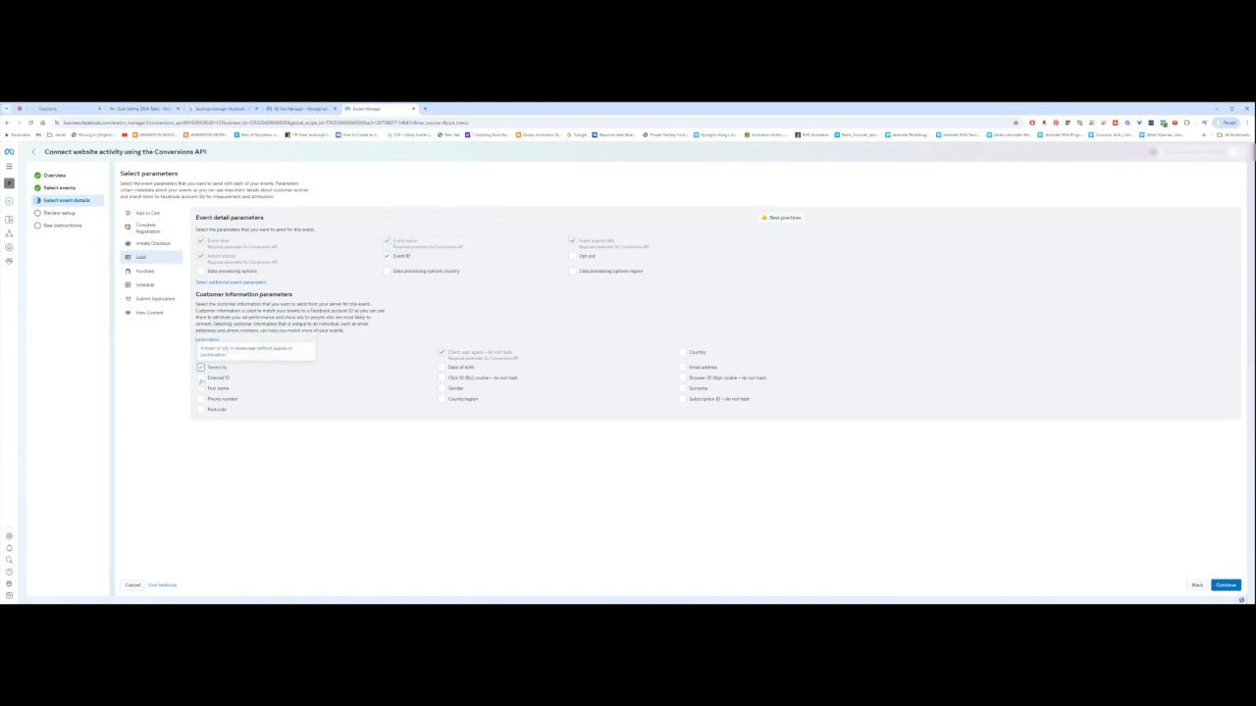
click(201, 379)
click(201, 389)
click(683, 378)
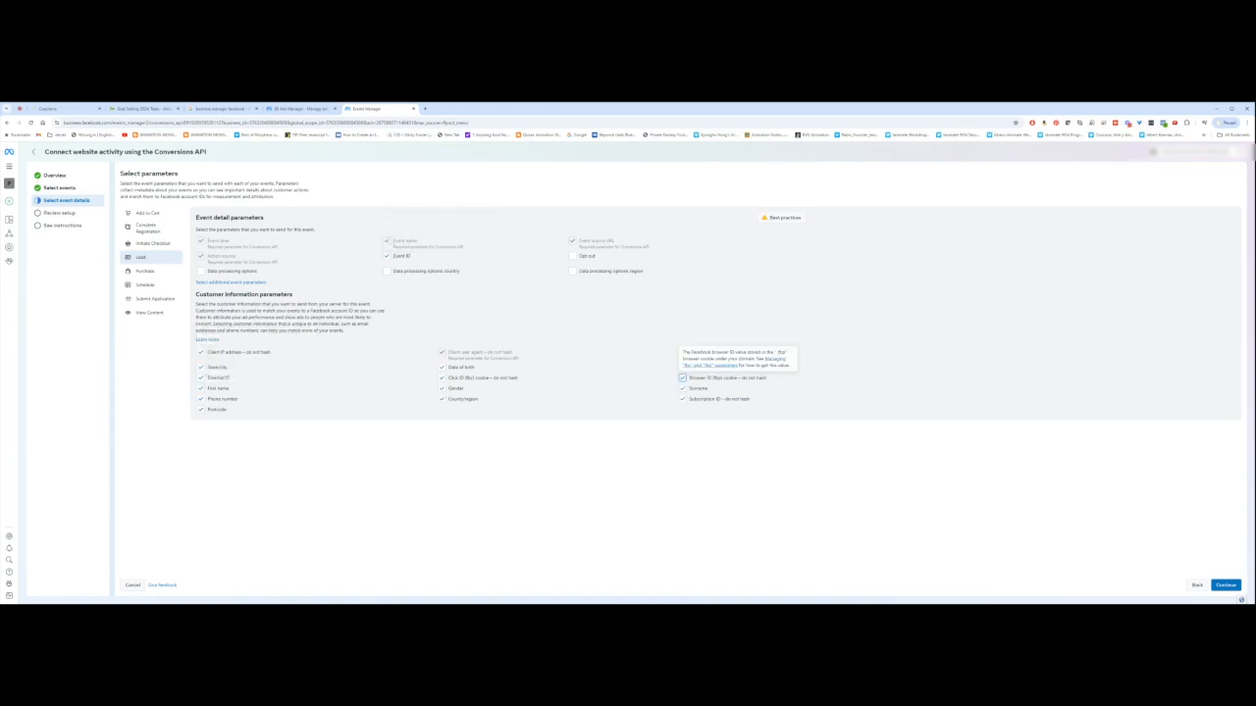
click(683, 389)
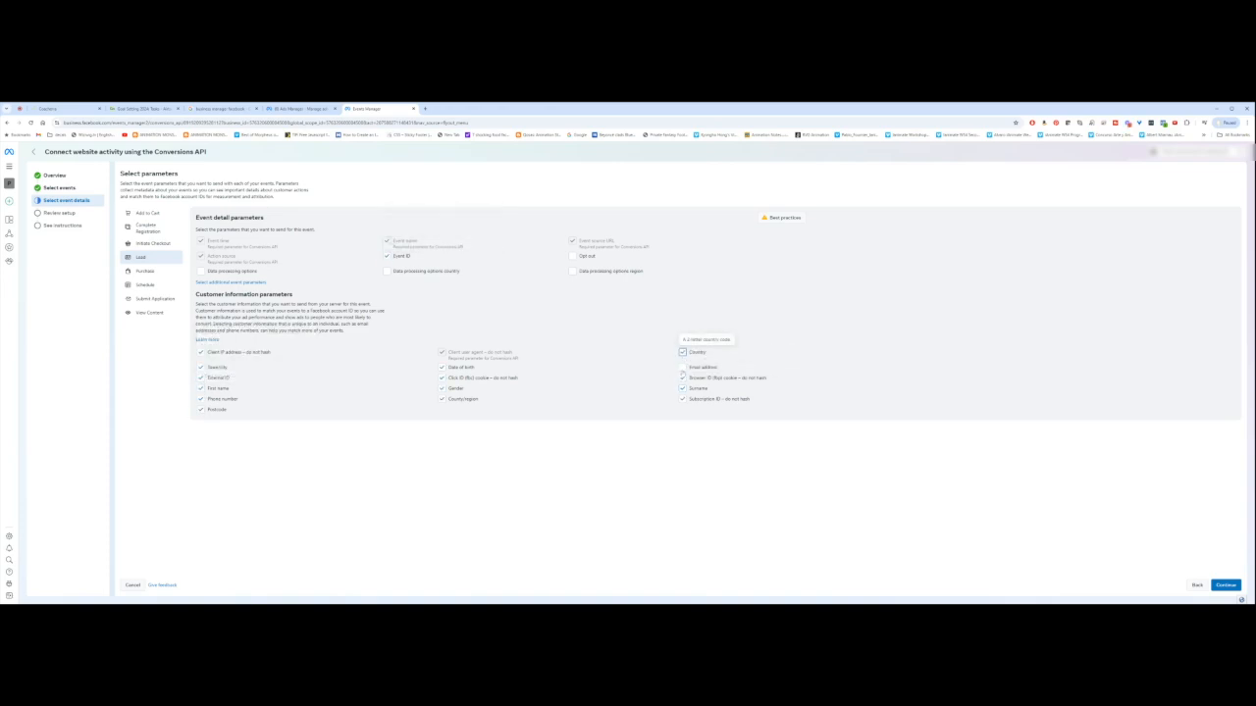
Step: Give Purchase Event ID and every customer parameter, from Client IP address and Phone number to Surname
click(145, 271)
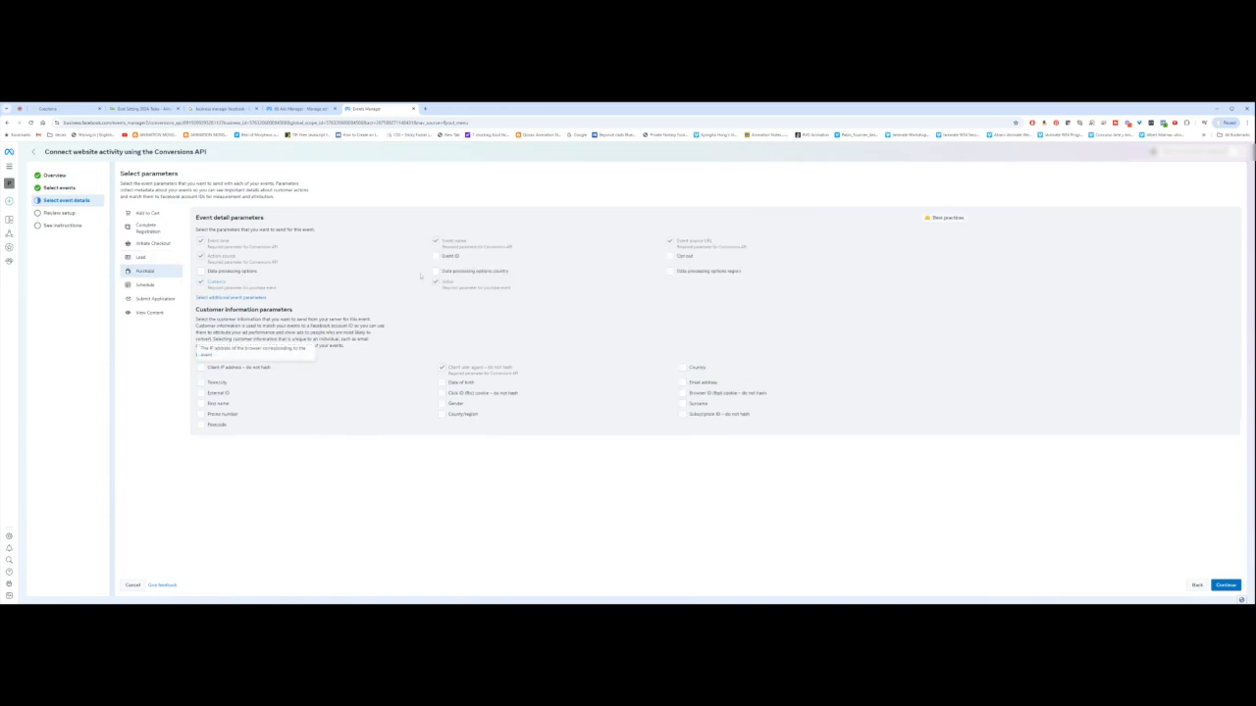
click(435, 255)
click(201, 367)
click(201, 382)
click(201, 393)
click(201, 403)
click(201, 414)
click(201, 424)
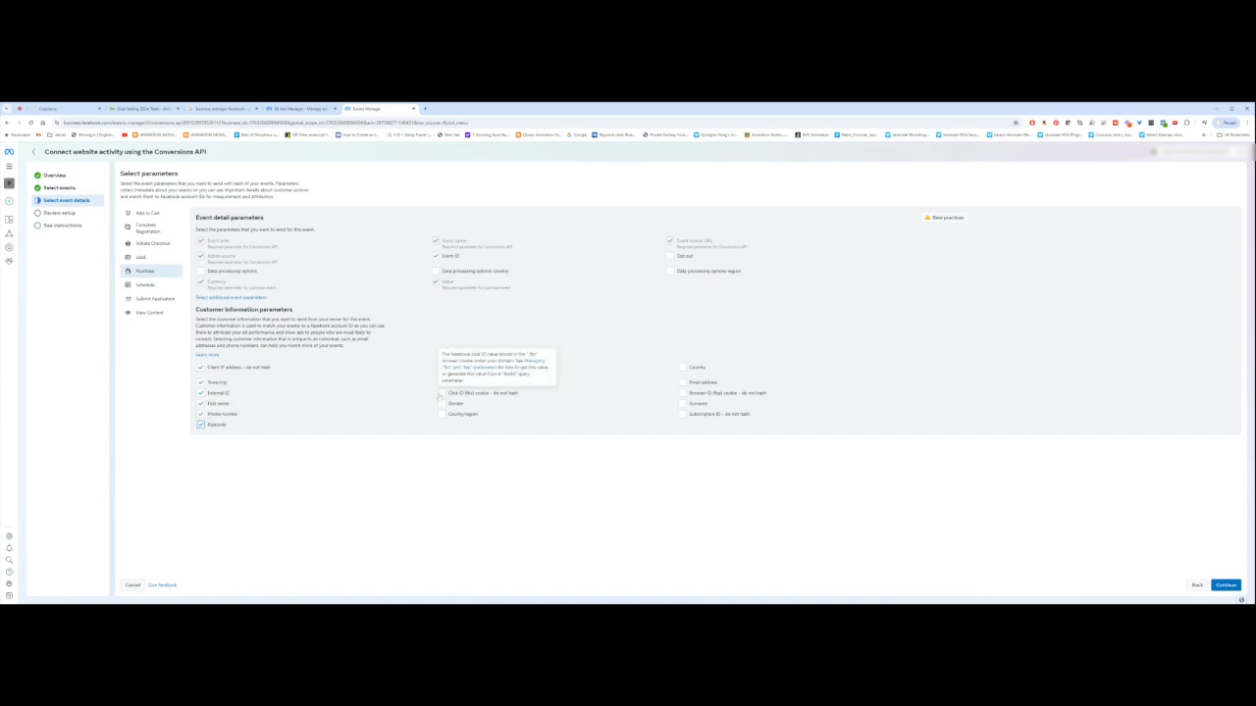
click(442, 414)
click(442, 392)
click(442, 403)
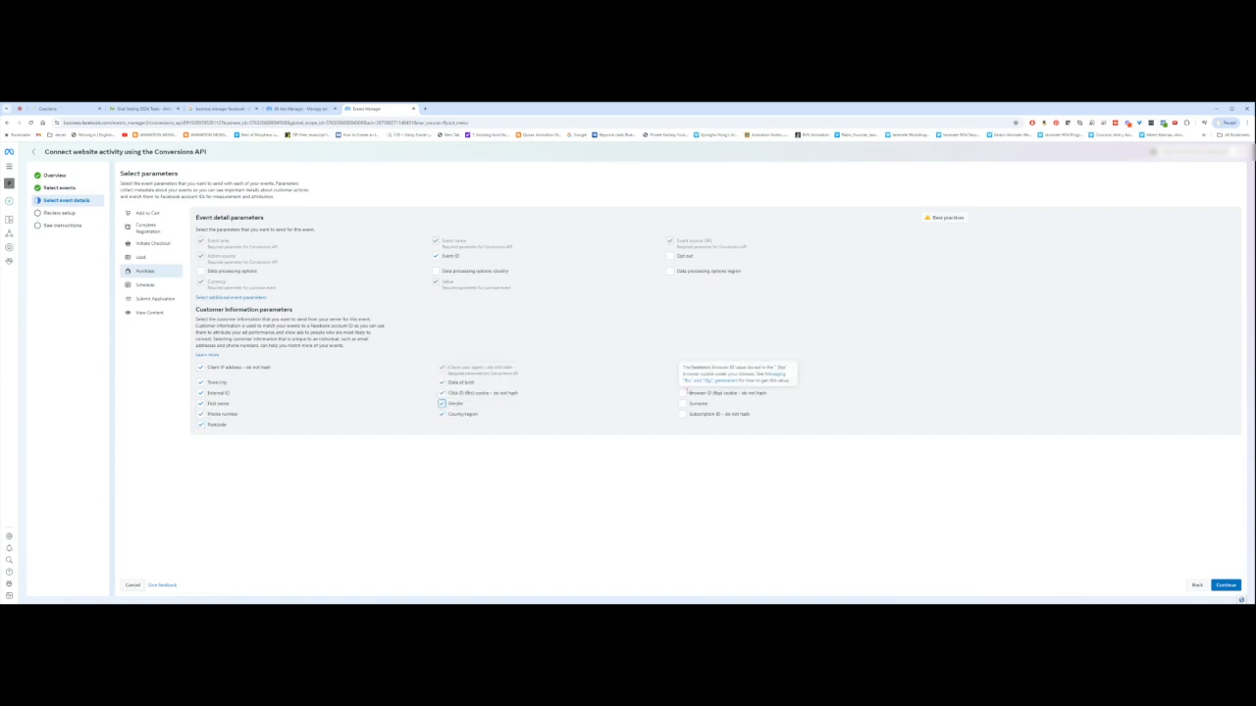
click(682, 414)
click(682, 367)
click(682, 382)
click(682, 393)
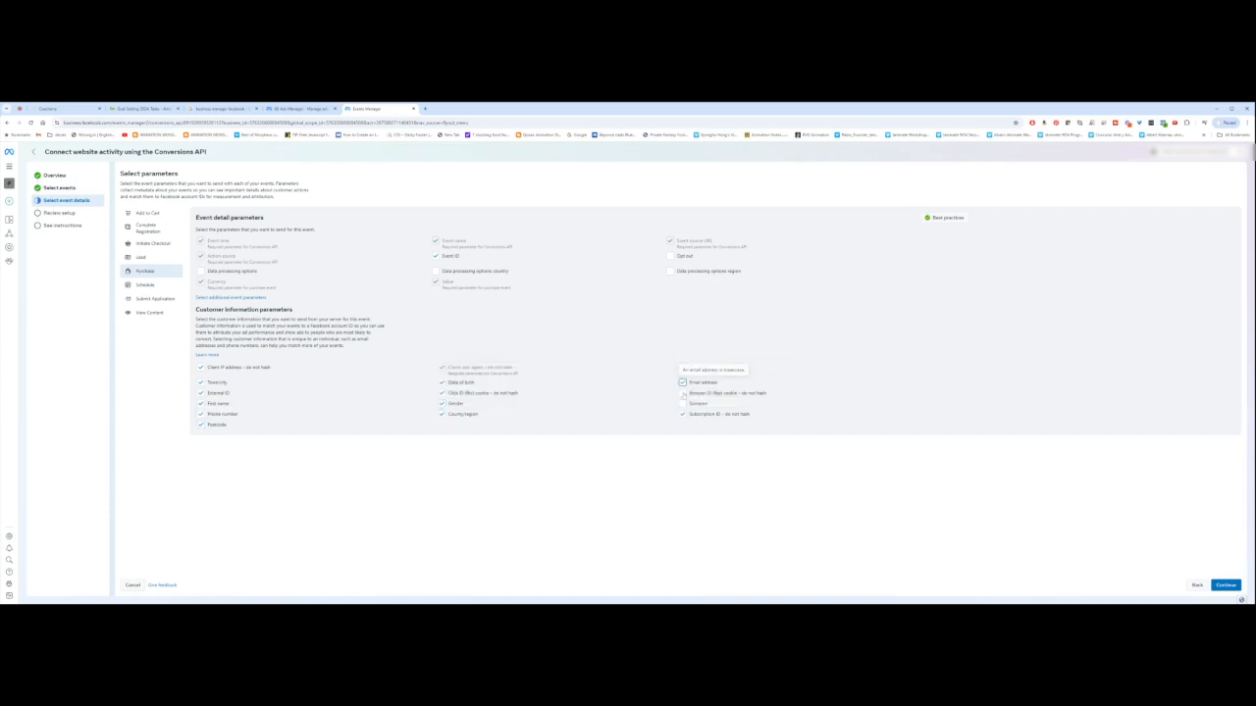
click(682, 403)
Step: Have Schedule send Client IP address, Town/city, External ID, First name, Phone, Postcode, Date of birth and Email
click(145, 285)
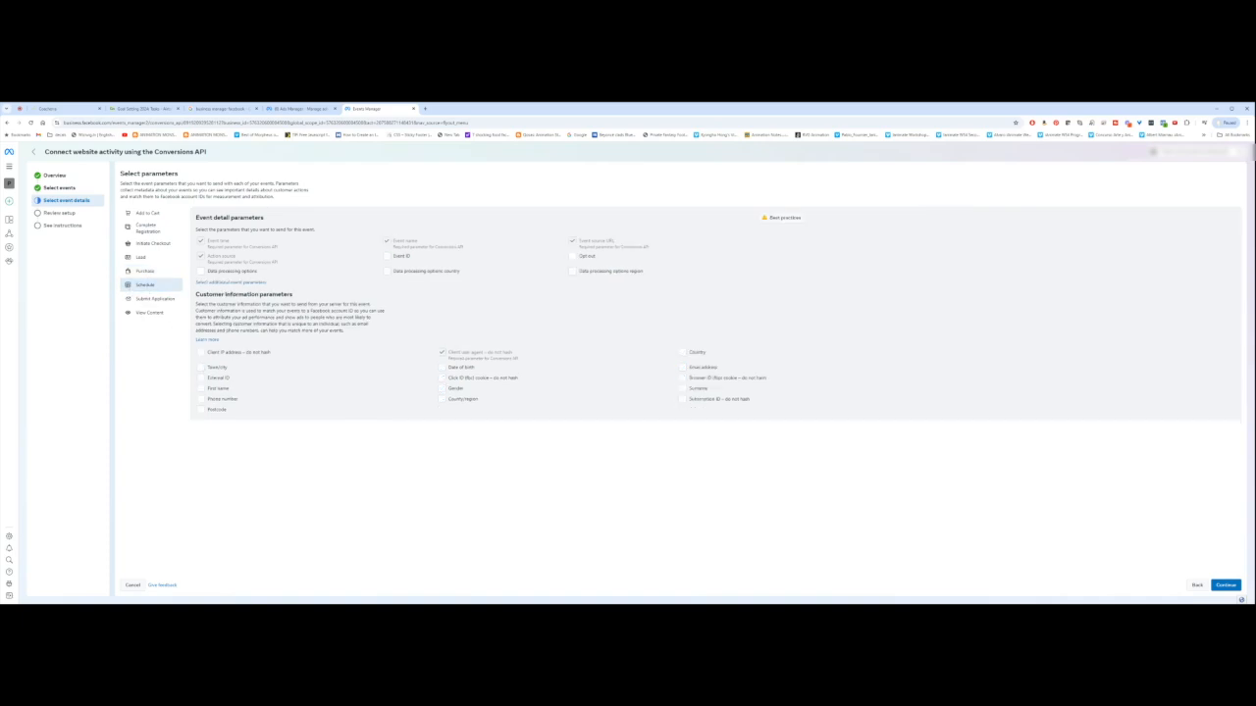
click(200, 352)
click(200, 367)
click(200, 377)
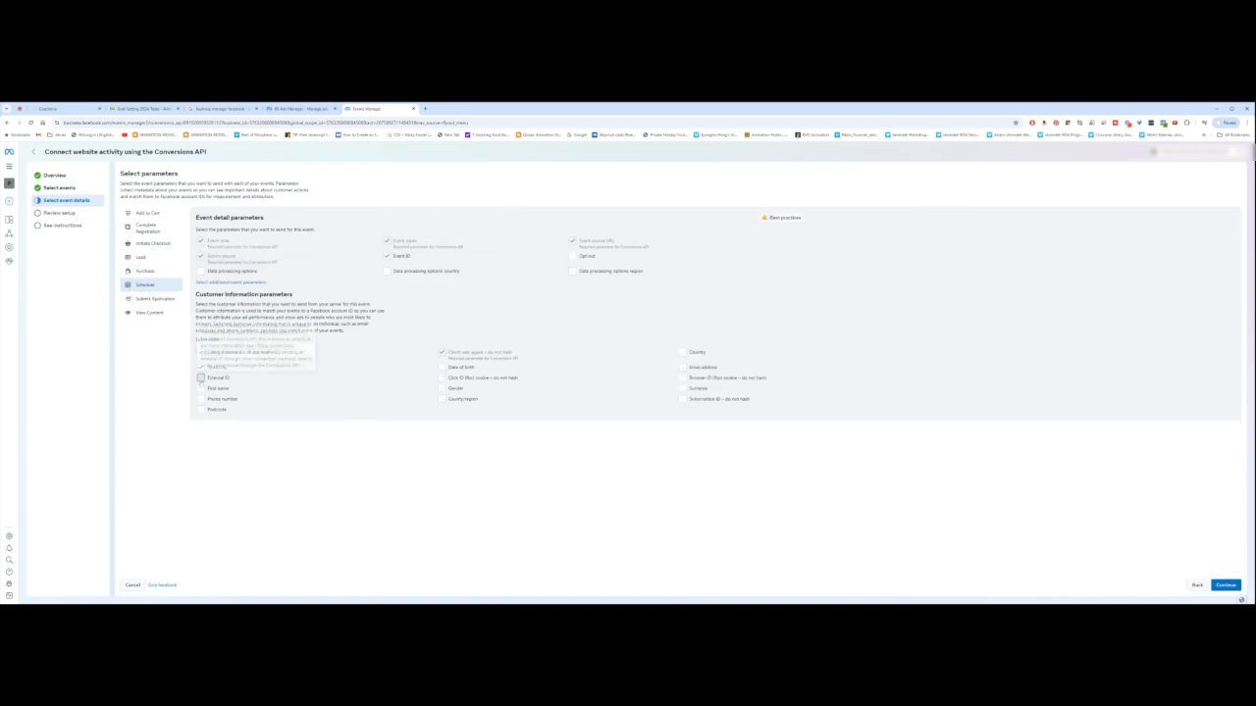
click(200, 388)
click(200, 399)
click(200, 409)
click(441, 399)
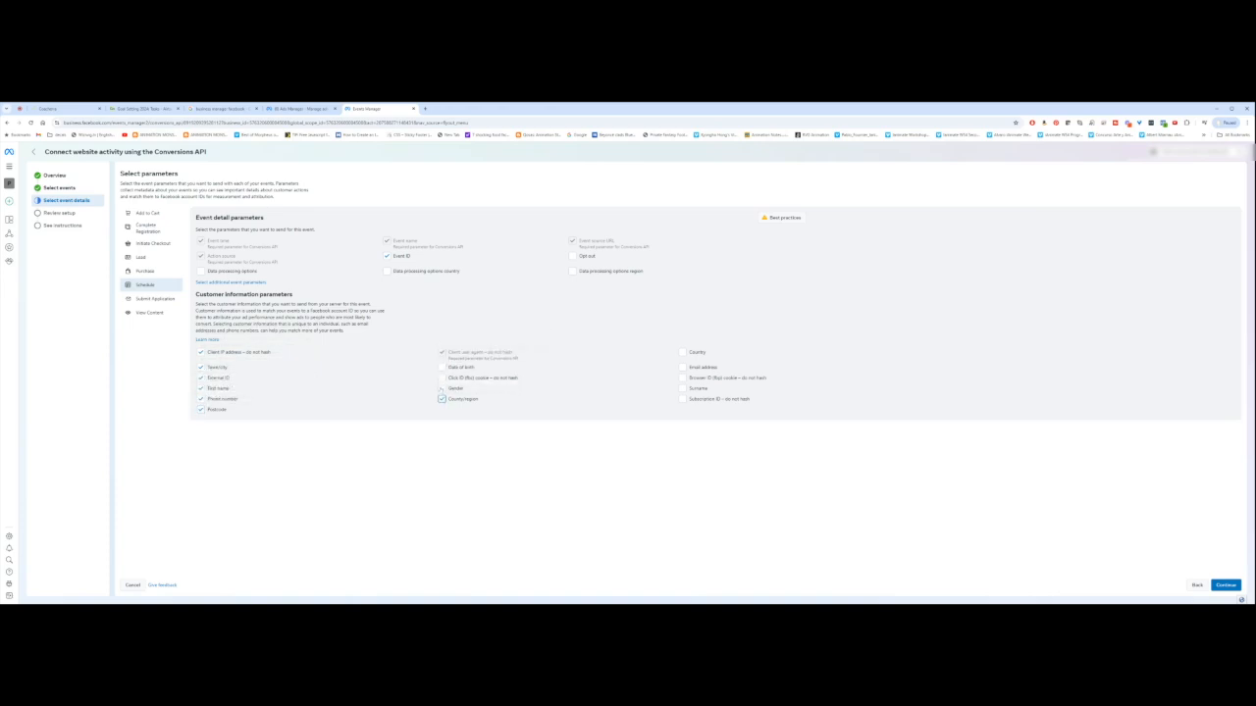
click(442, 367)
click(441, 377)
click(683, 367)
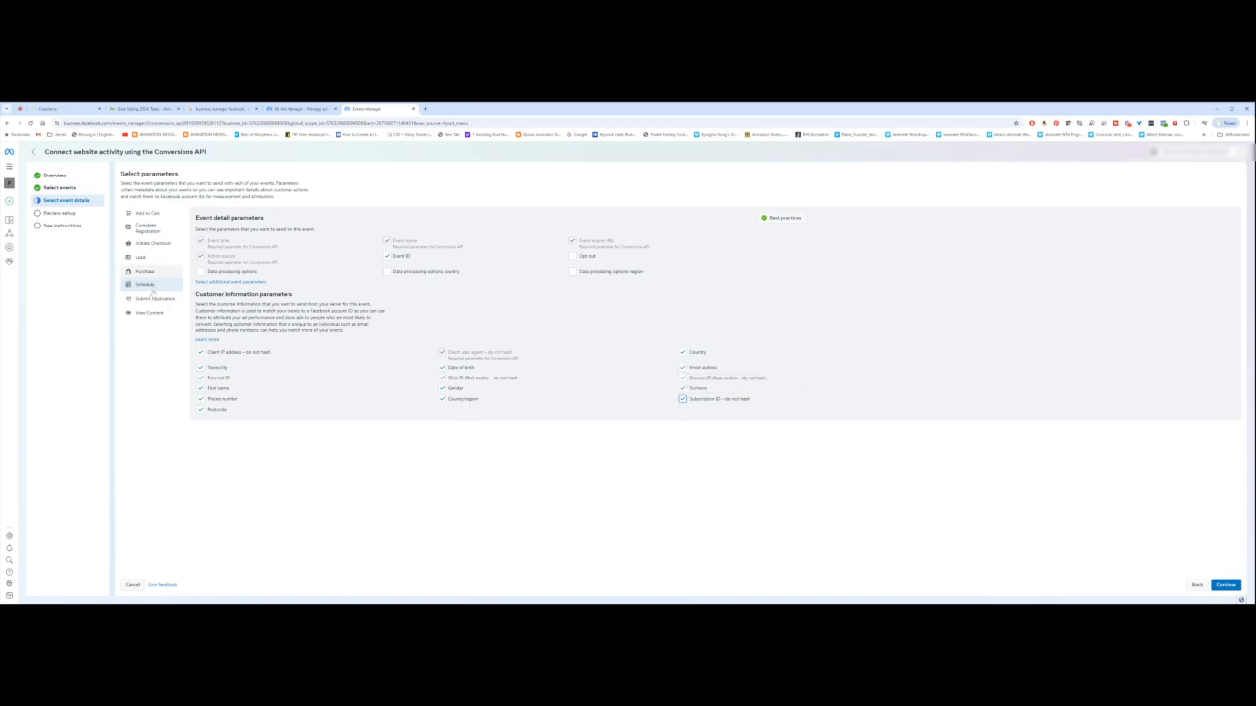
Step: Give Submit Application Event ID and every customer parameter, including Client IP address, Gender, Email and Subscription ID
click(154, 298)
click(387, 256)
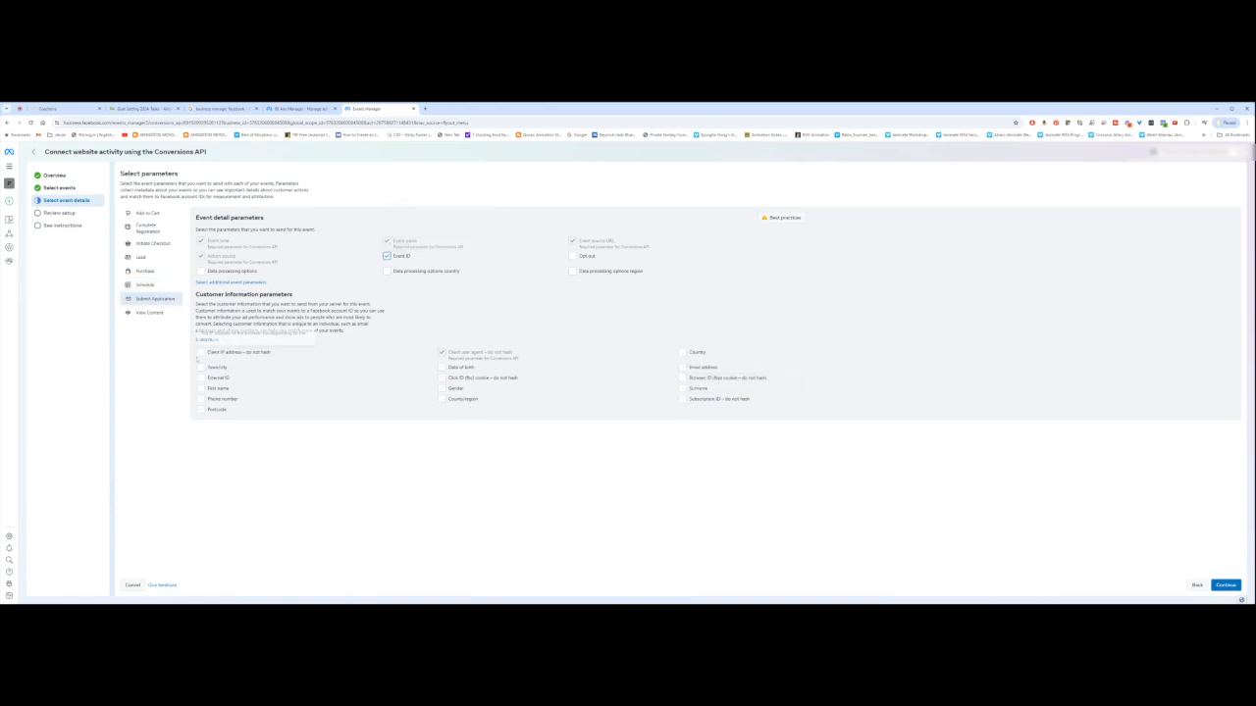
click(201, 352)
click(201, 367)
click(201, 388)
click(201, 400)
click(201, 409)
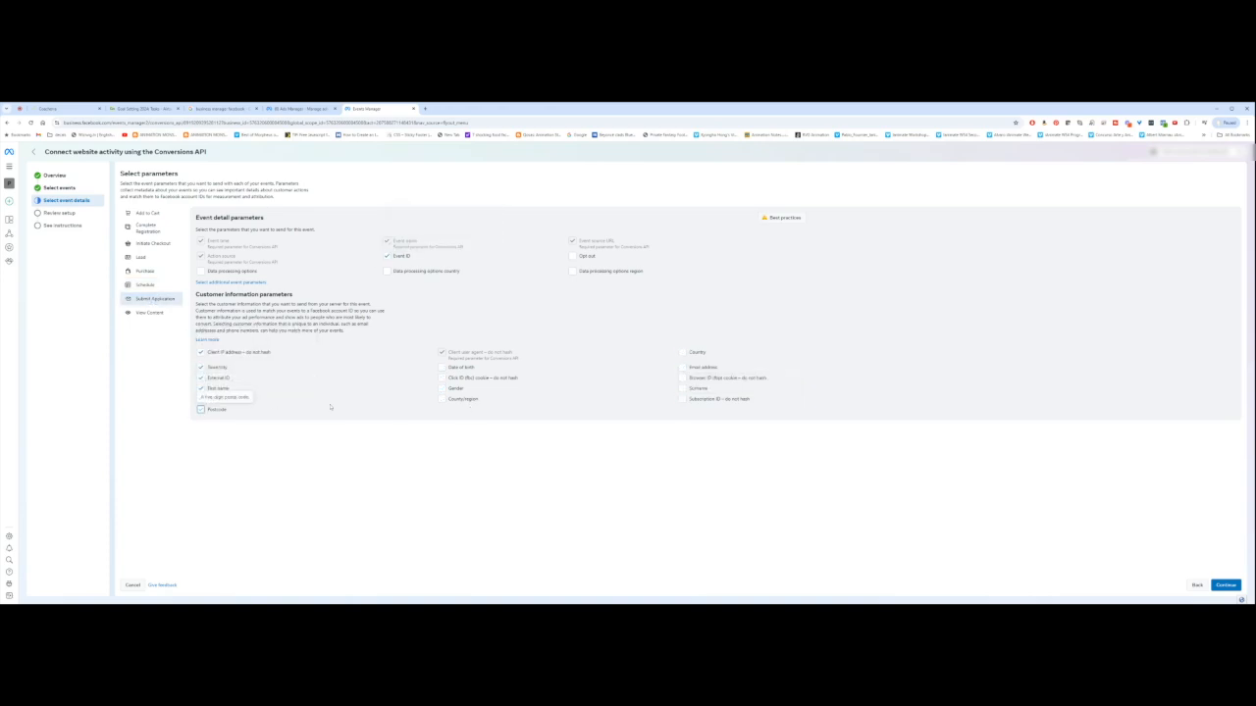
click(441, 399)
click(441, 378)
click(442, 388)
click(442, 367)
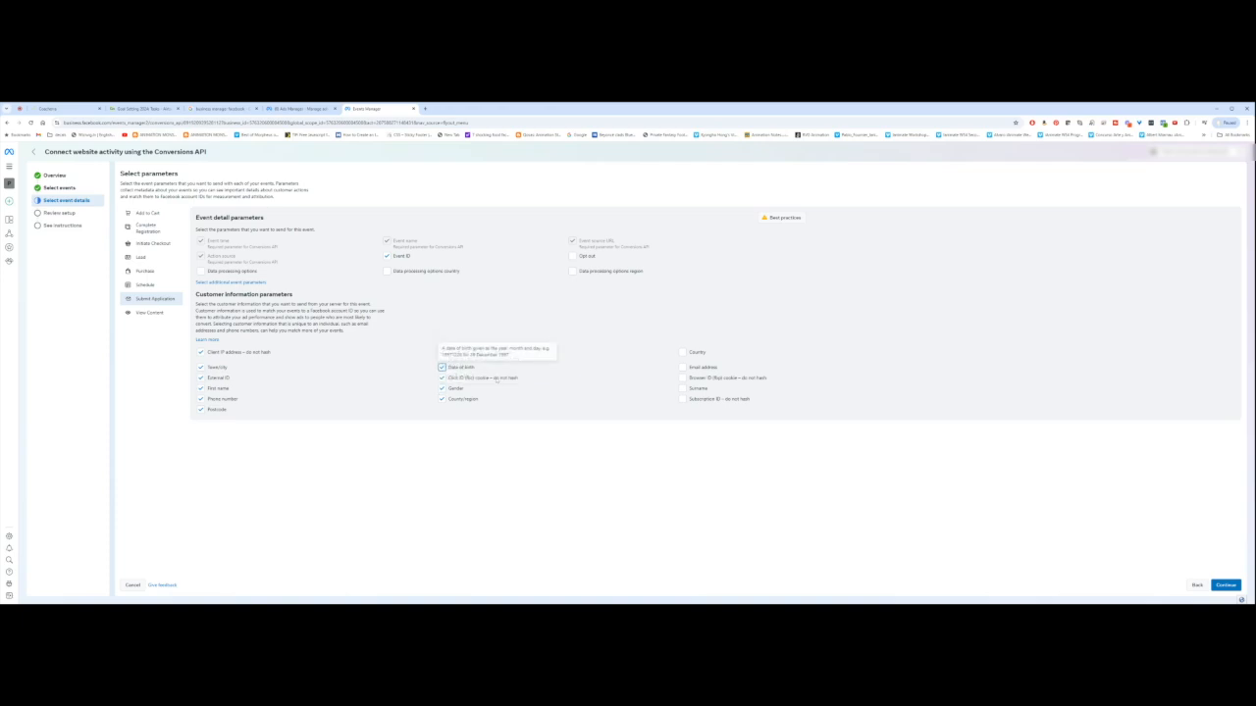
click(682, 367)
click(683, 379)
click(682, 389)
click(683, 399)
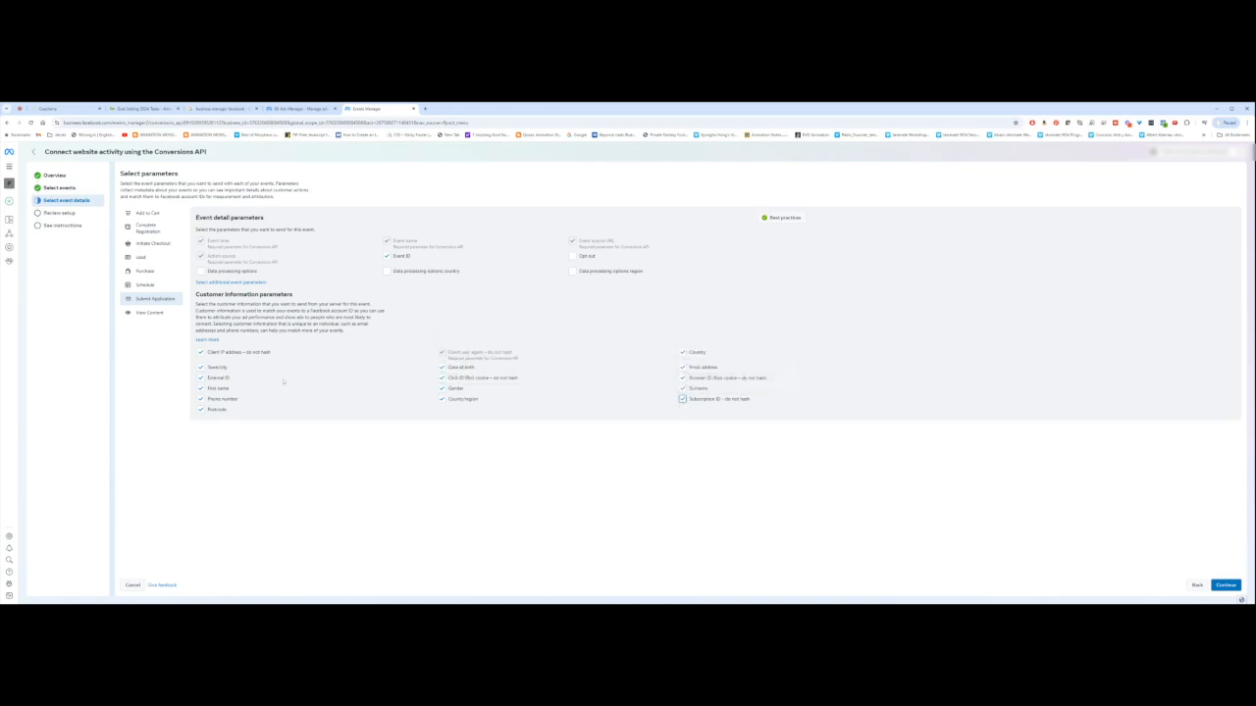
Step: Have View Content send every customer parameter, from Client IP address and Town/city to Subscription ID
click(150, 313)
click(201, 353)
click(201, 367)
click(201, 378)
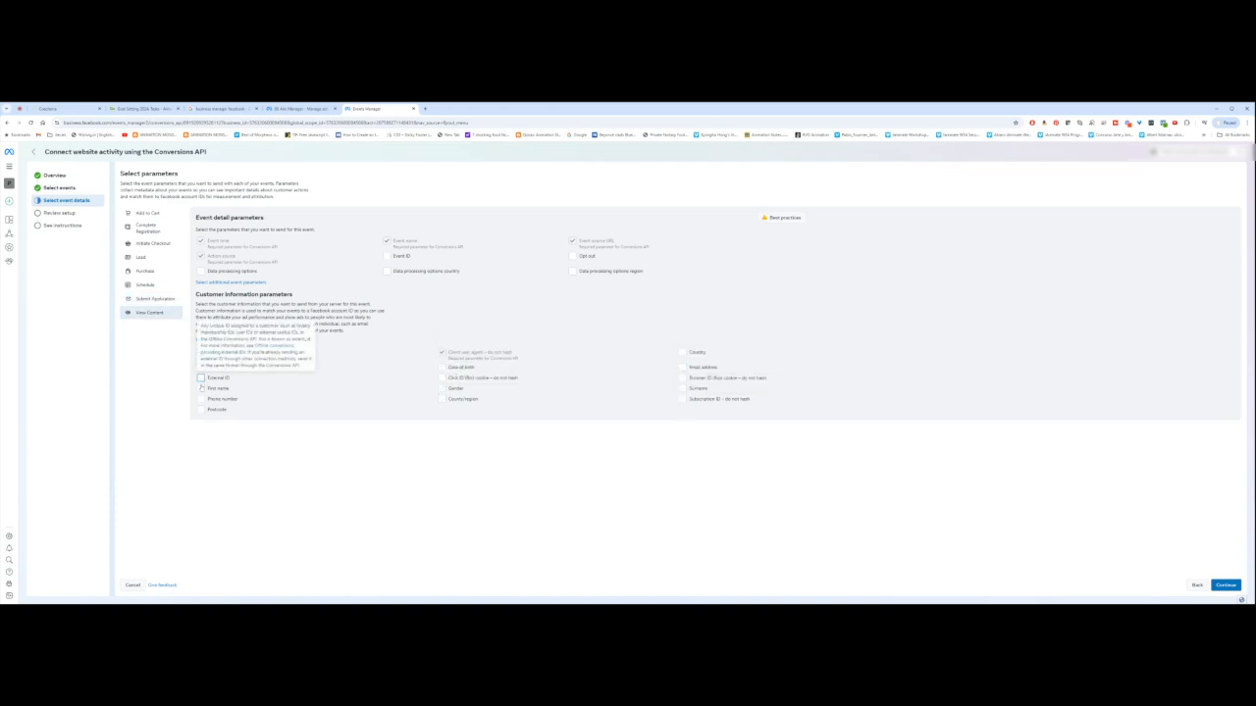
click(201, 388)
click(201, 399)
click(202, 410)
click(441, 400)
click(441, 388)
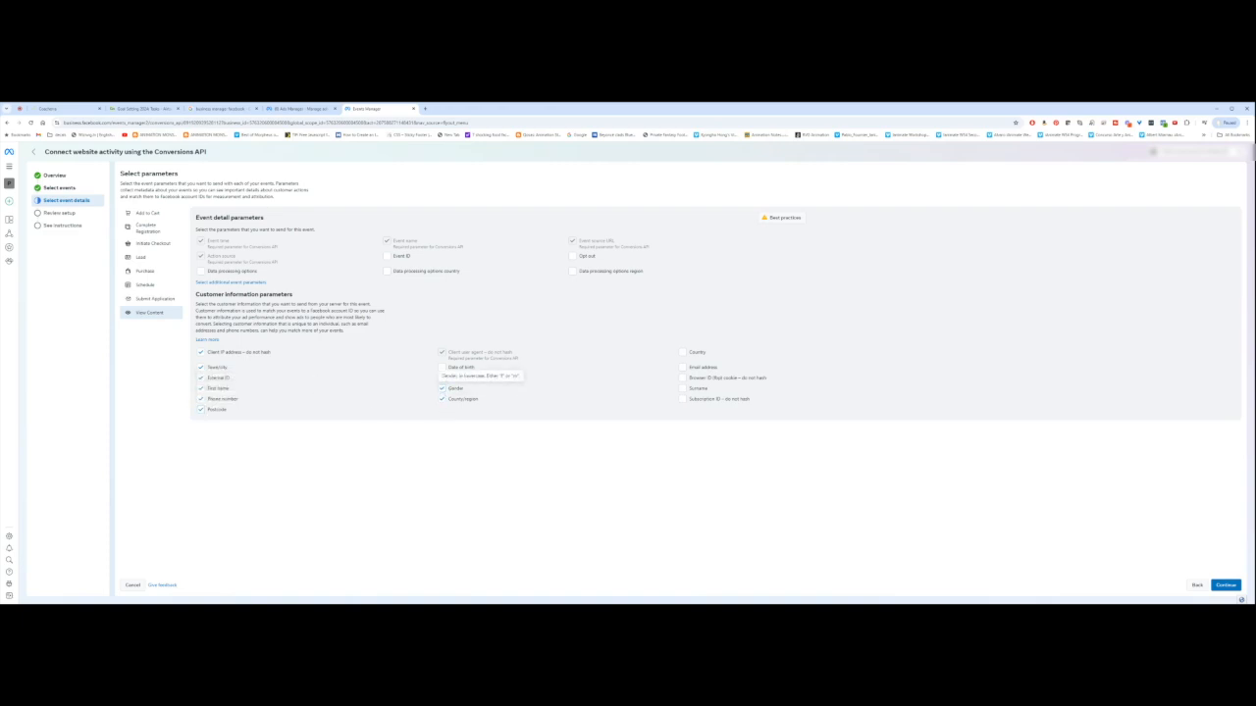
click(441, 367)
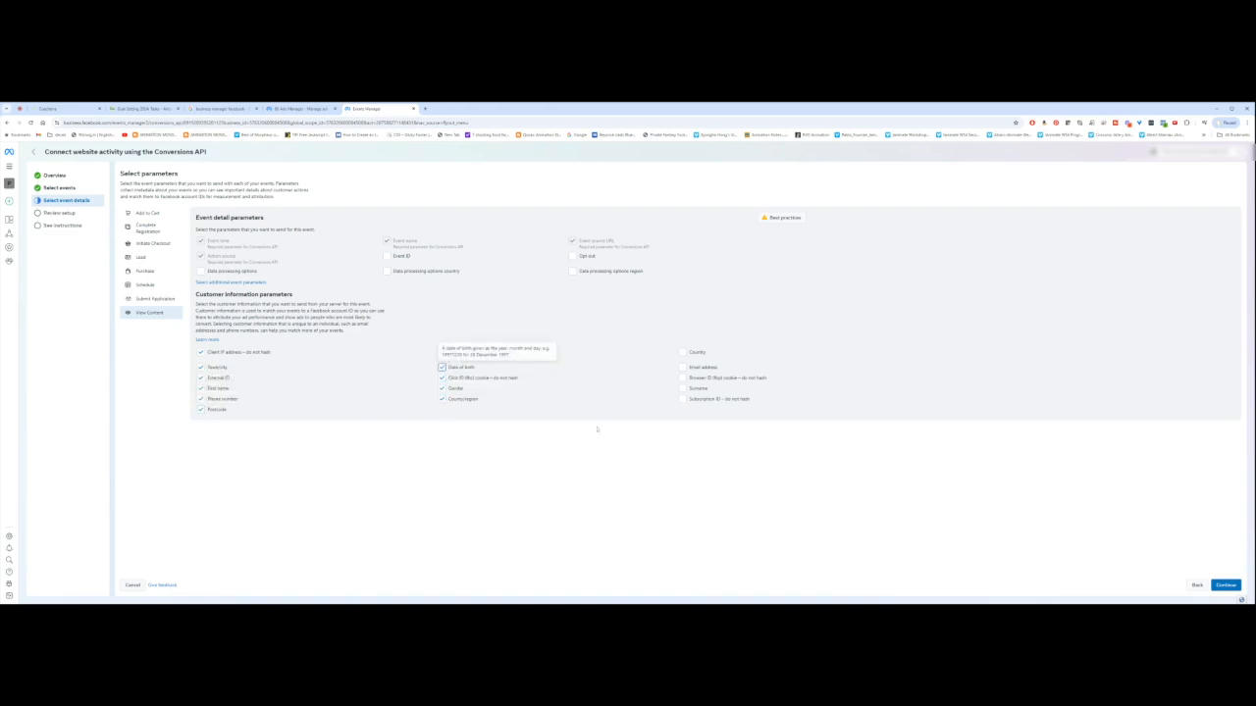
click(683, 353)
click(683, 366)
click(683, 378)
click(683, 389)
click(683, 399)
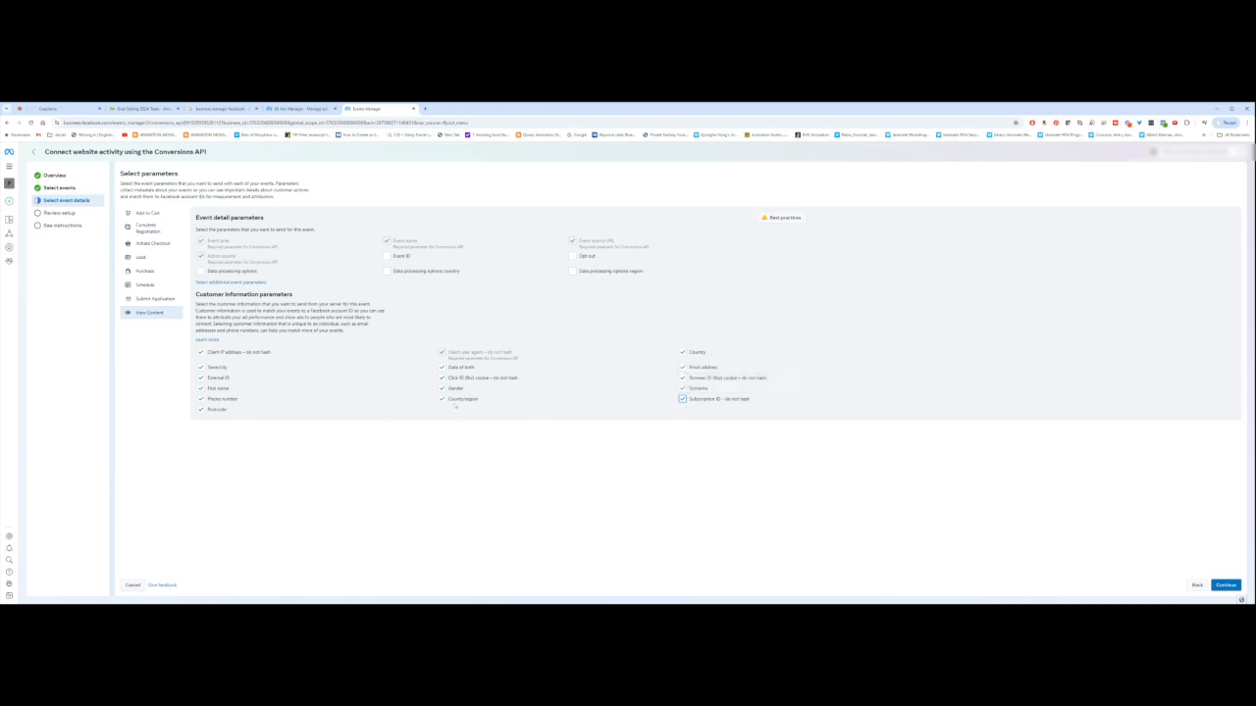
click(147, 228)
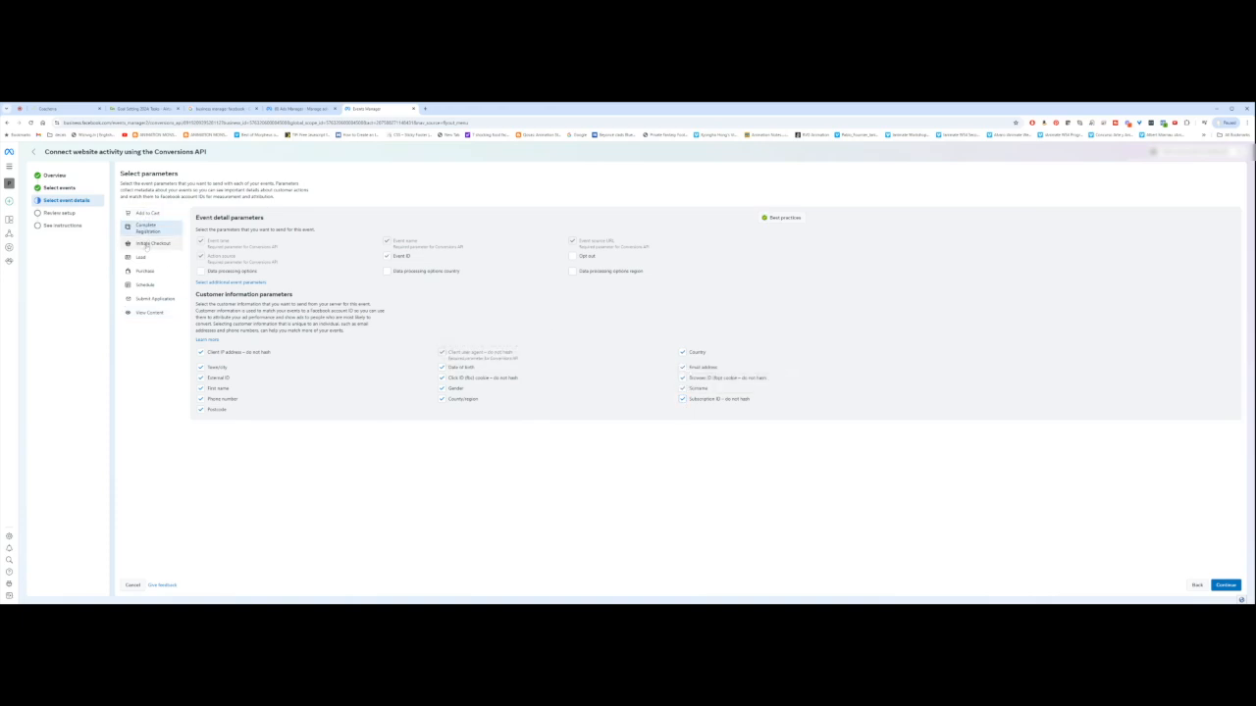
Step: Check parameters for Initiate Checkout, Lead, Purchase, Schedule, Submit Application and View Content events
click(149, 243)
click(143, 256)
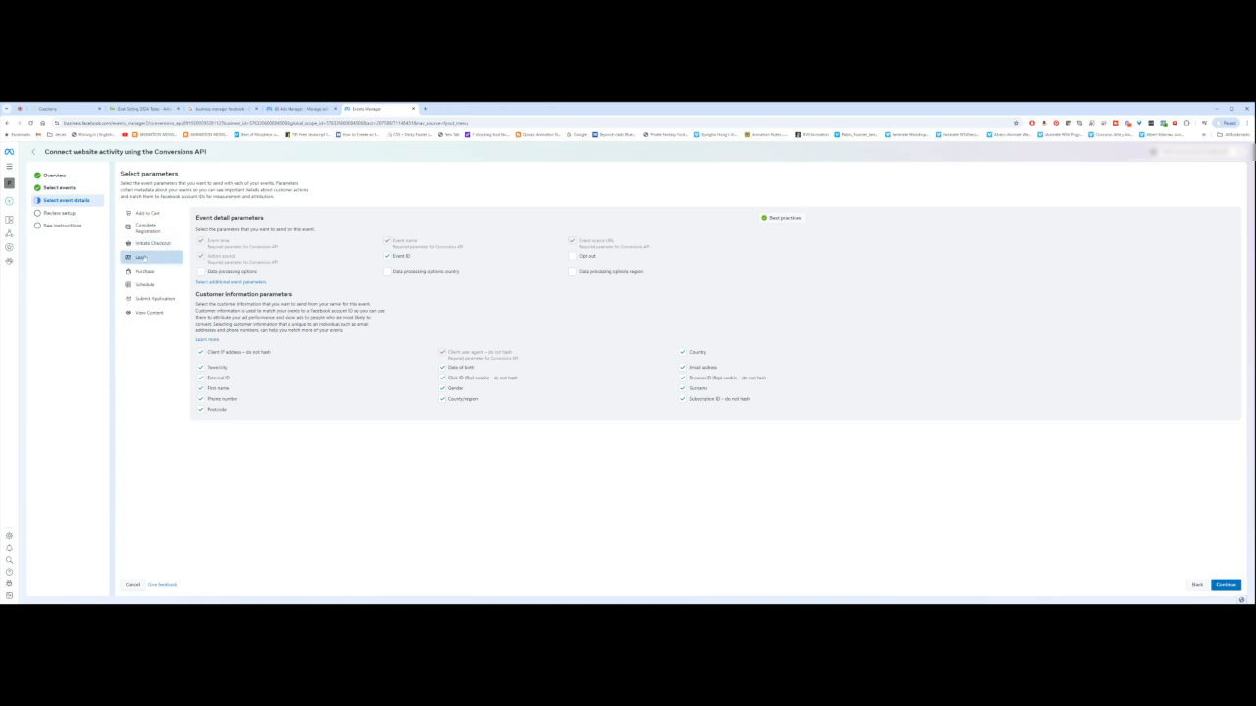
click(143, 272)
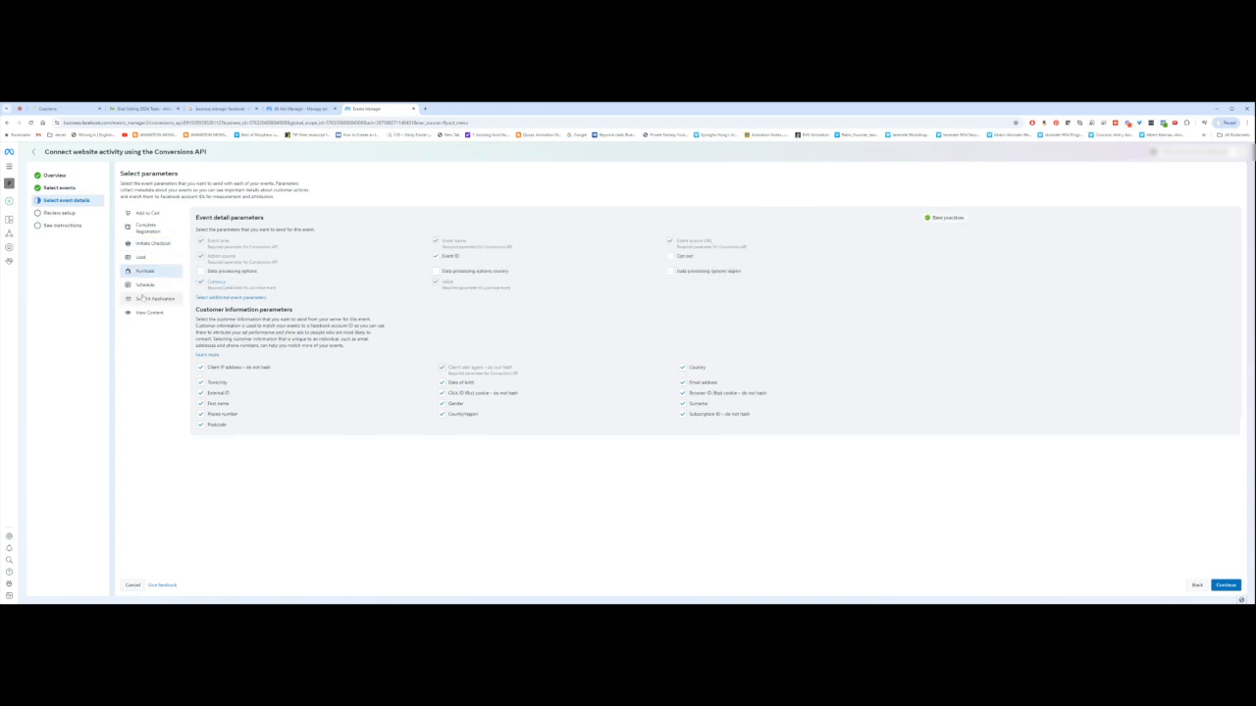
click(144, 285)
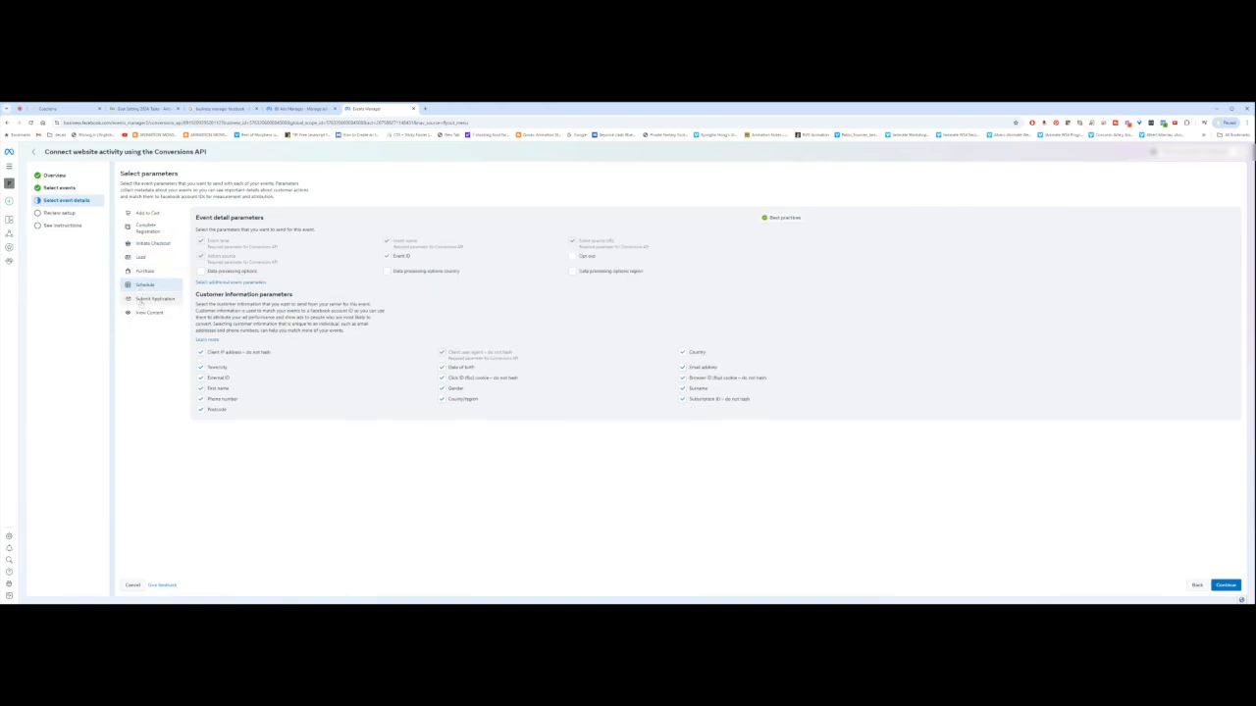
click(146, 298)
click(149, 312)
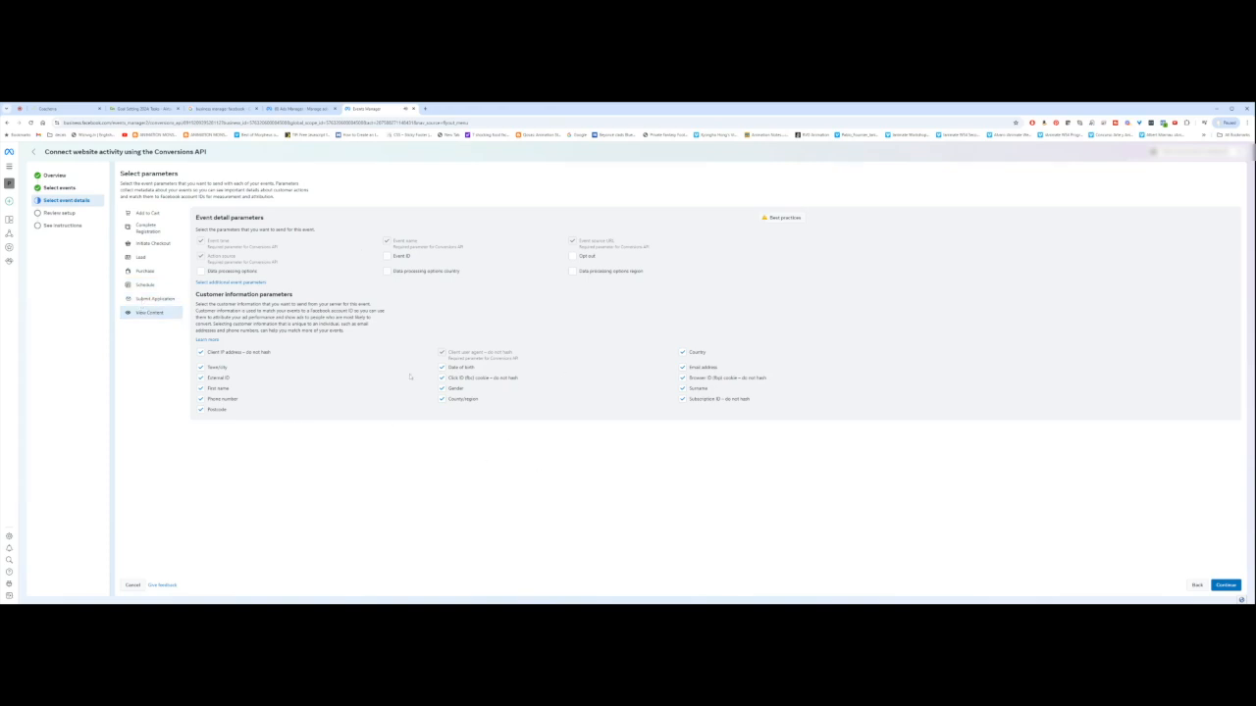
Step: Look over the Review setup summary and advance to the See instructions step
click(1225, 586)
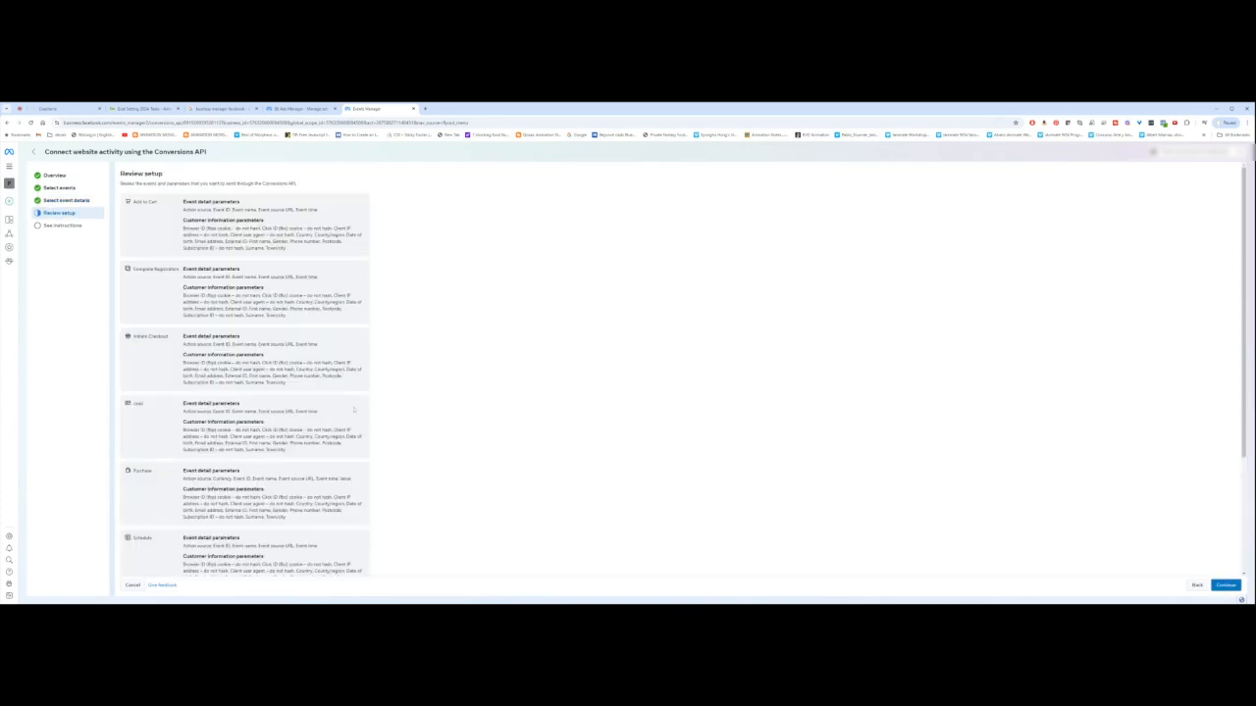
scroll(683, 369, down, 3)
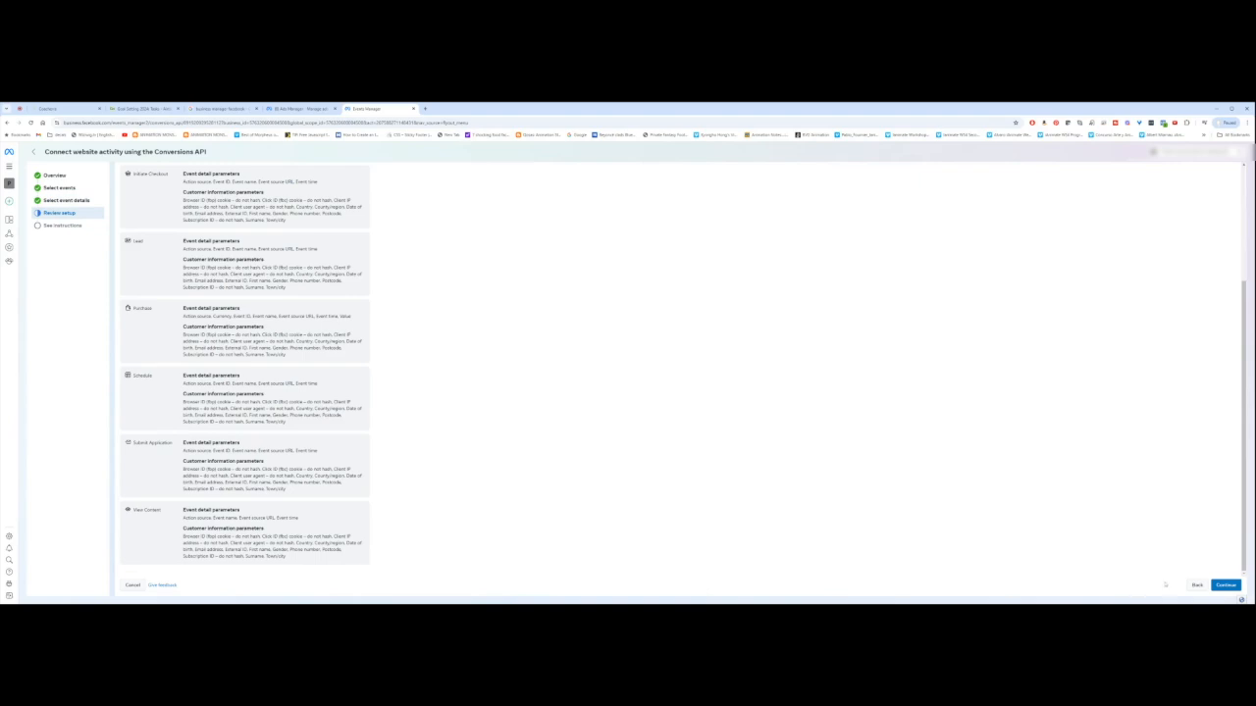
click(1225, 585)
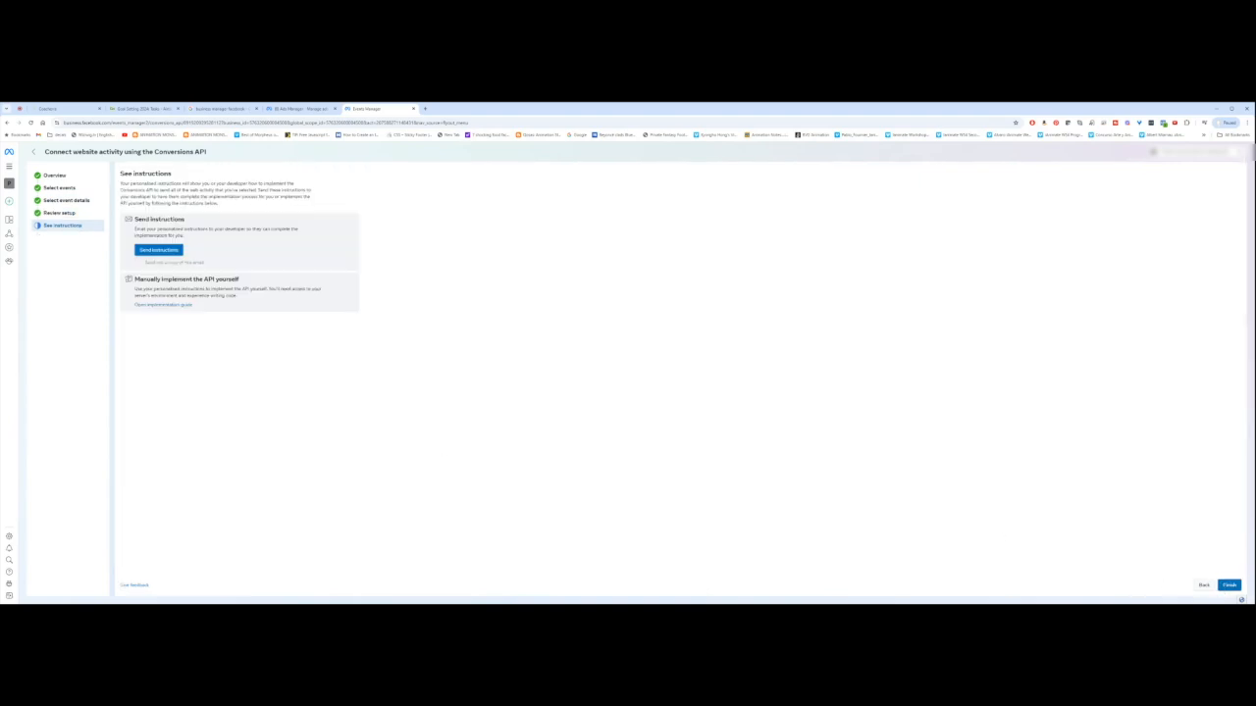
Step: Highlight the Send instructions text about personalised developer instructions, then open the email preview
triple_click(160, 220)
triple_click(151, 230)
double_click(171, 230)
triple_click(171, 230)
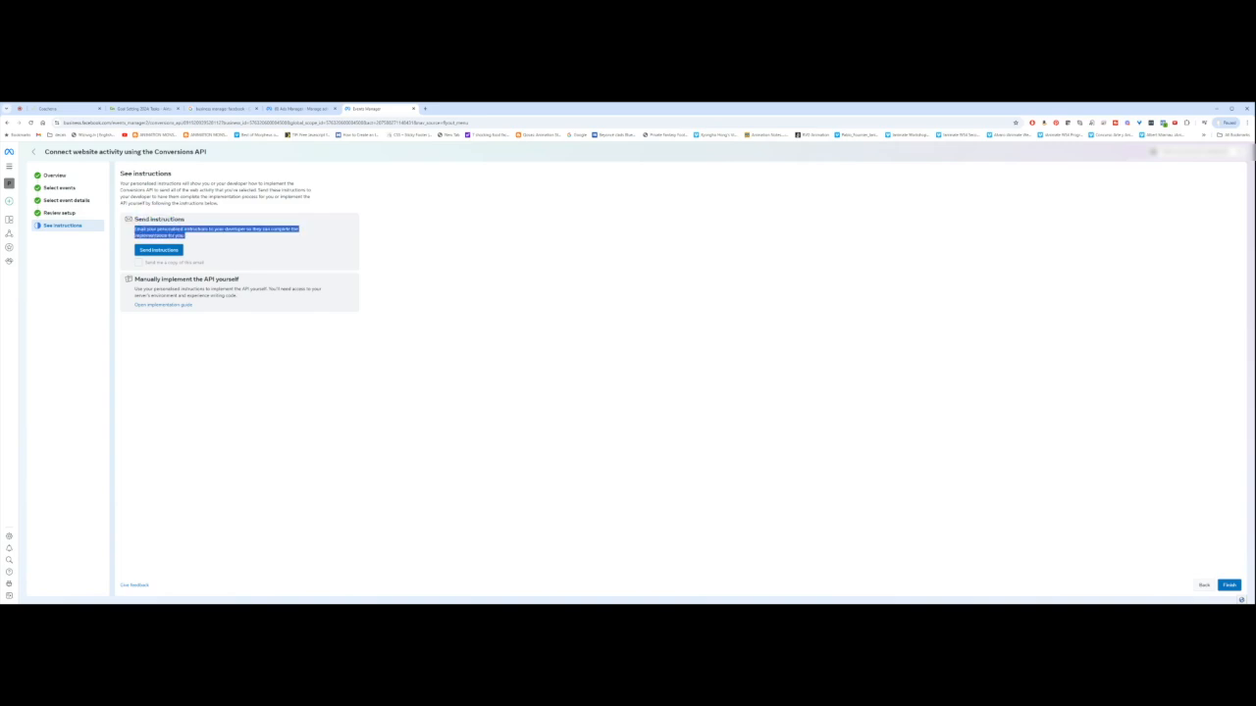
click(202, 238)
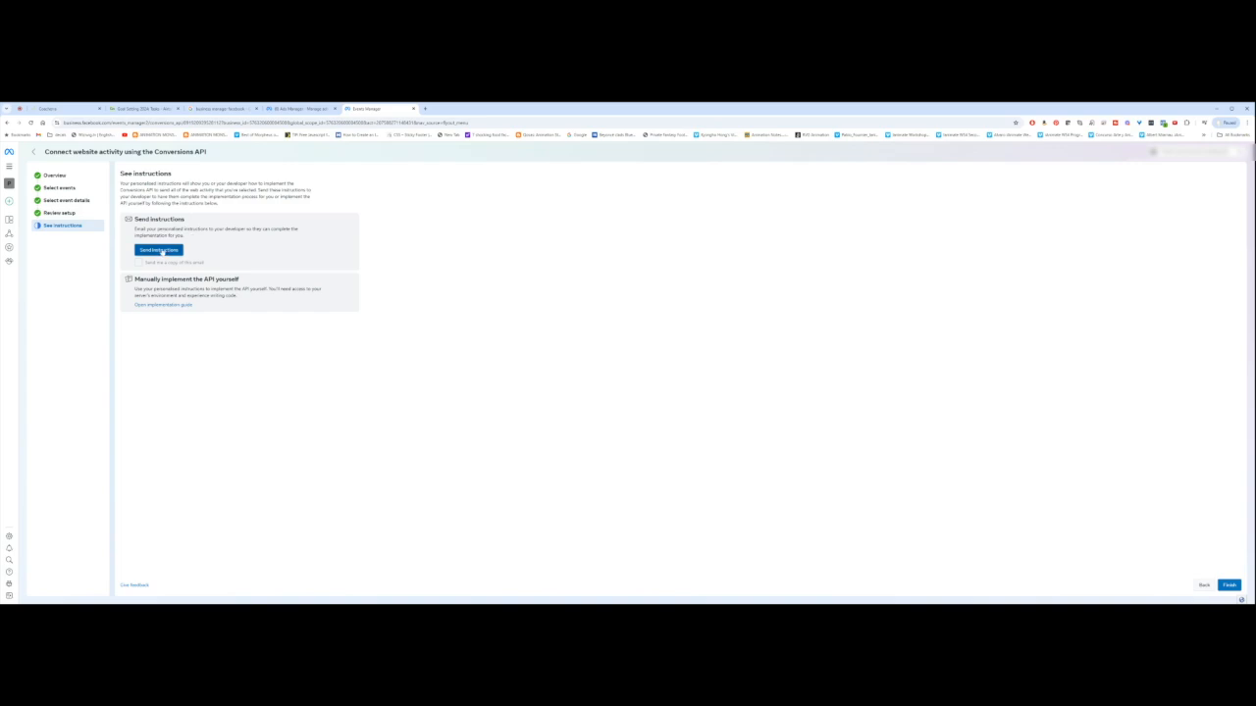
click(160, 250)
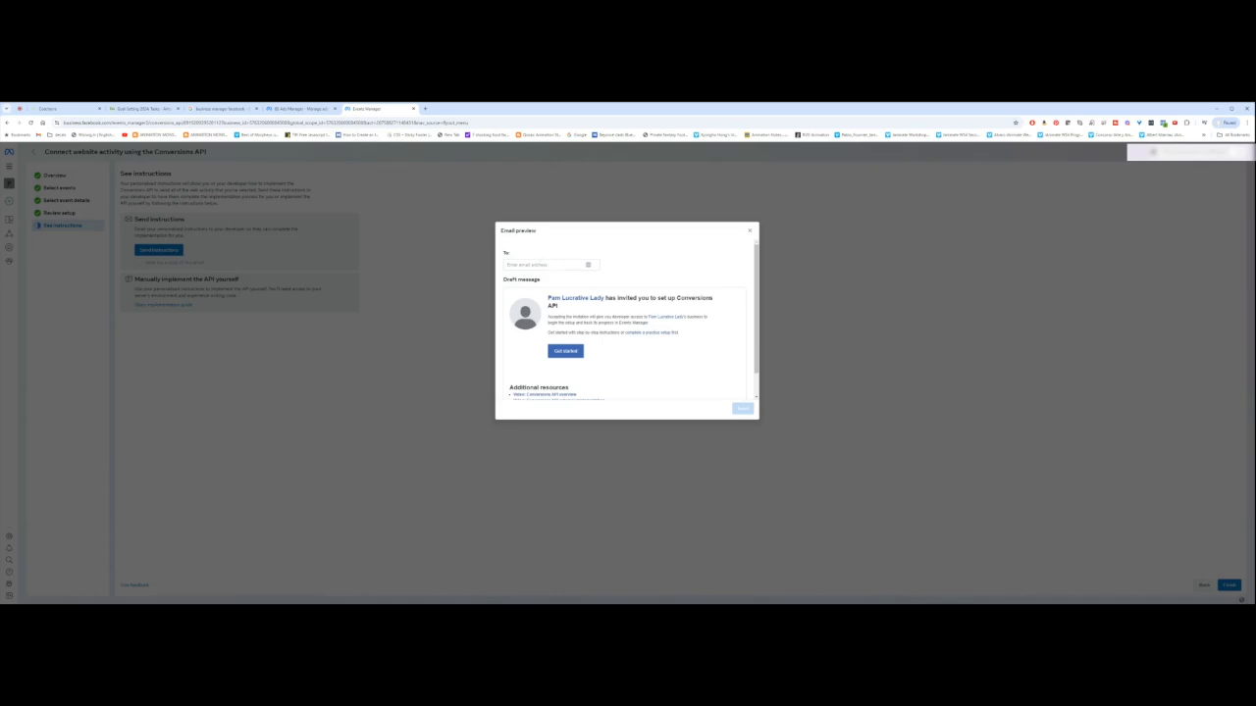
Step: Enter the developer's email address in the To: field, review the draft, and send it
click(541, 264)
scroll(628, 319, down, 1)
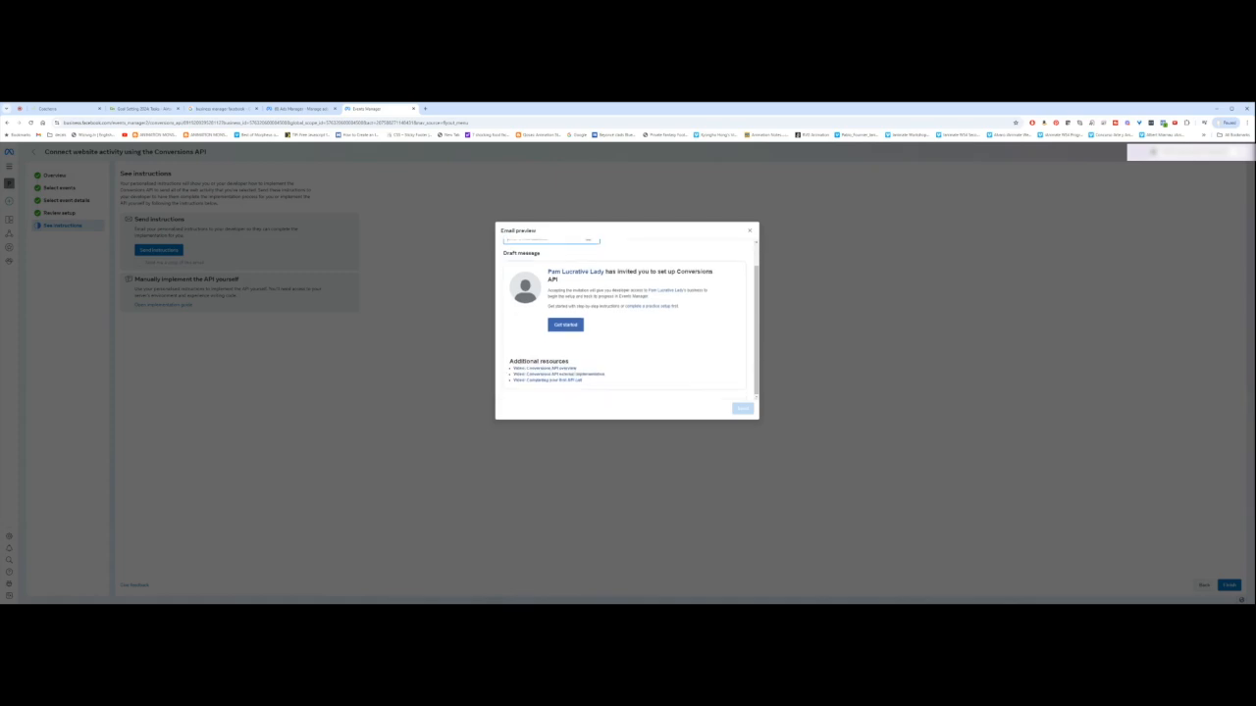
scroll(540, 266, up, 1)
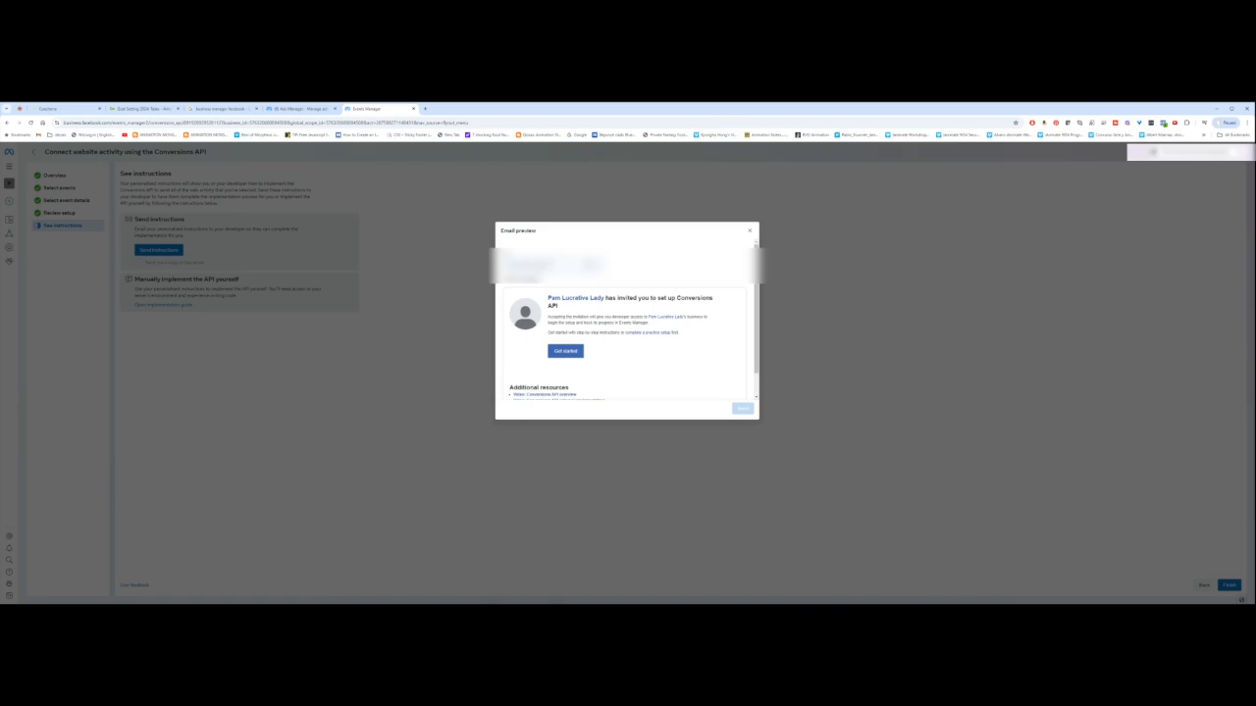
scroll(628, 334, up, 1)
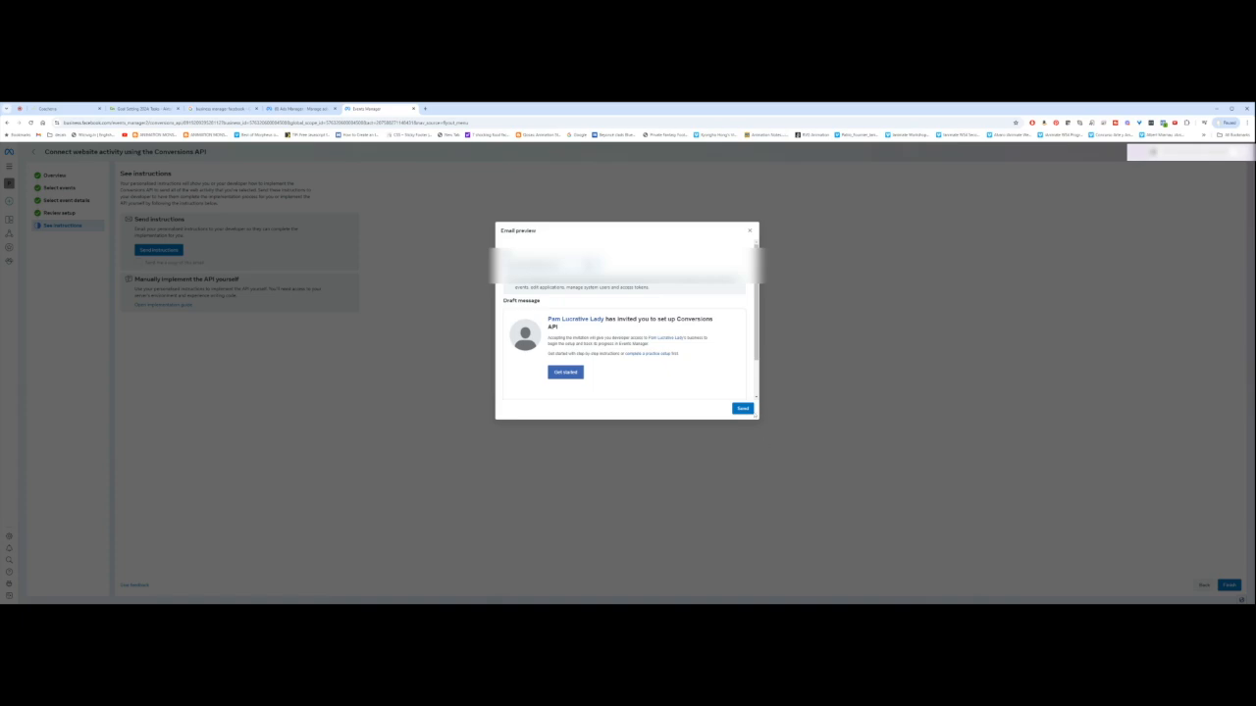
click(743, 408)
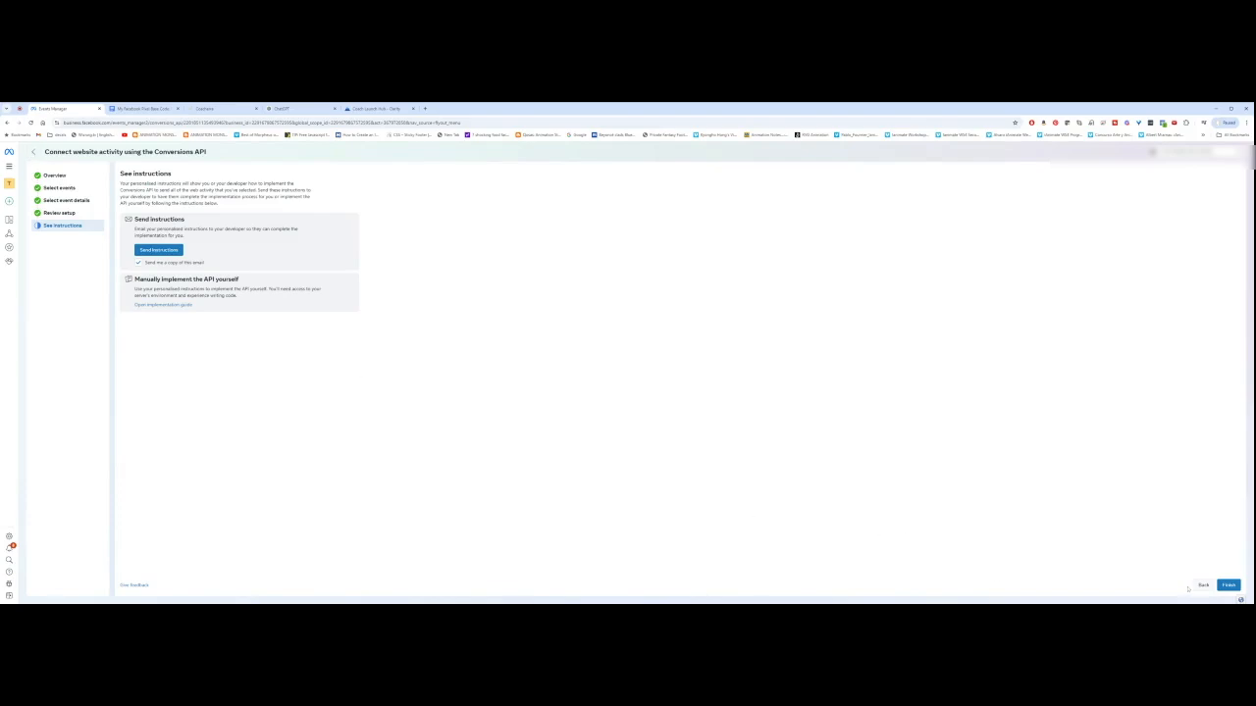
Step: In a new tab, bring up the pixel dataset's Data sources settings and scroll its lower sections
click(1228, 585)
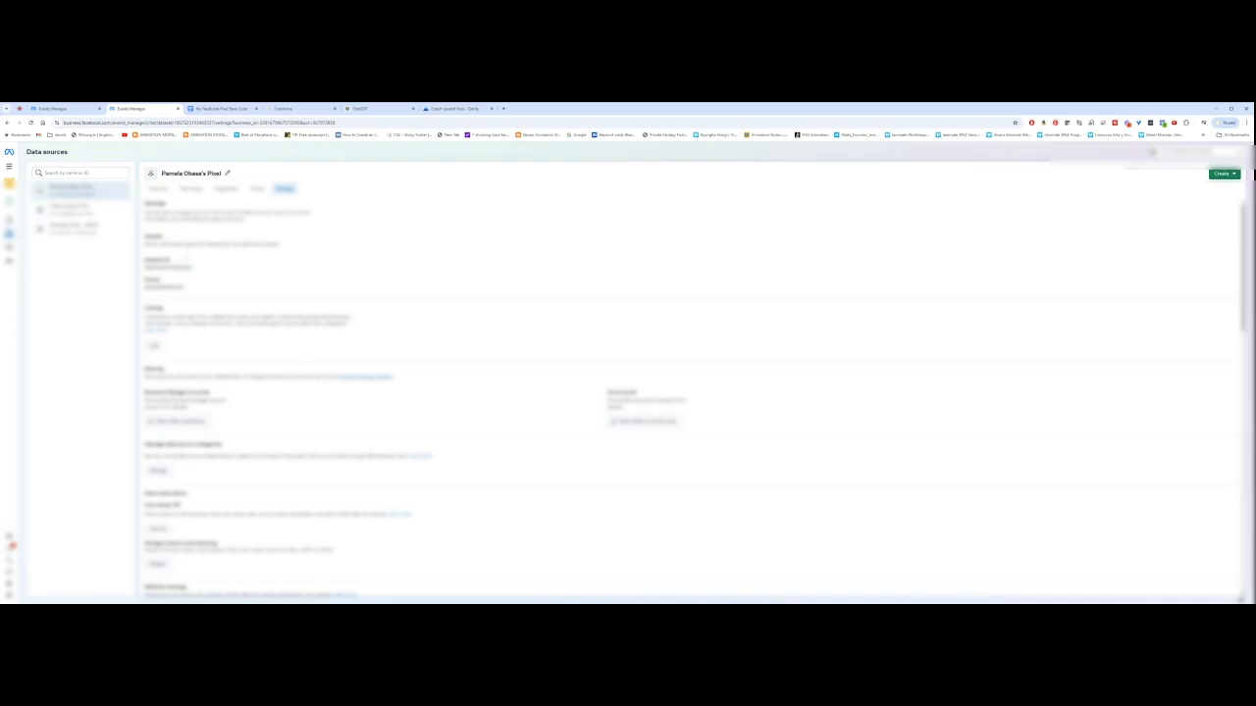
scroll(687, 392, down, 10)
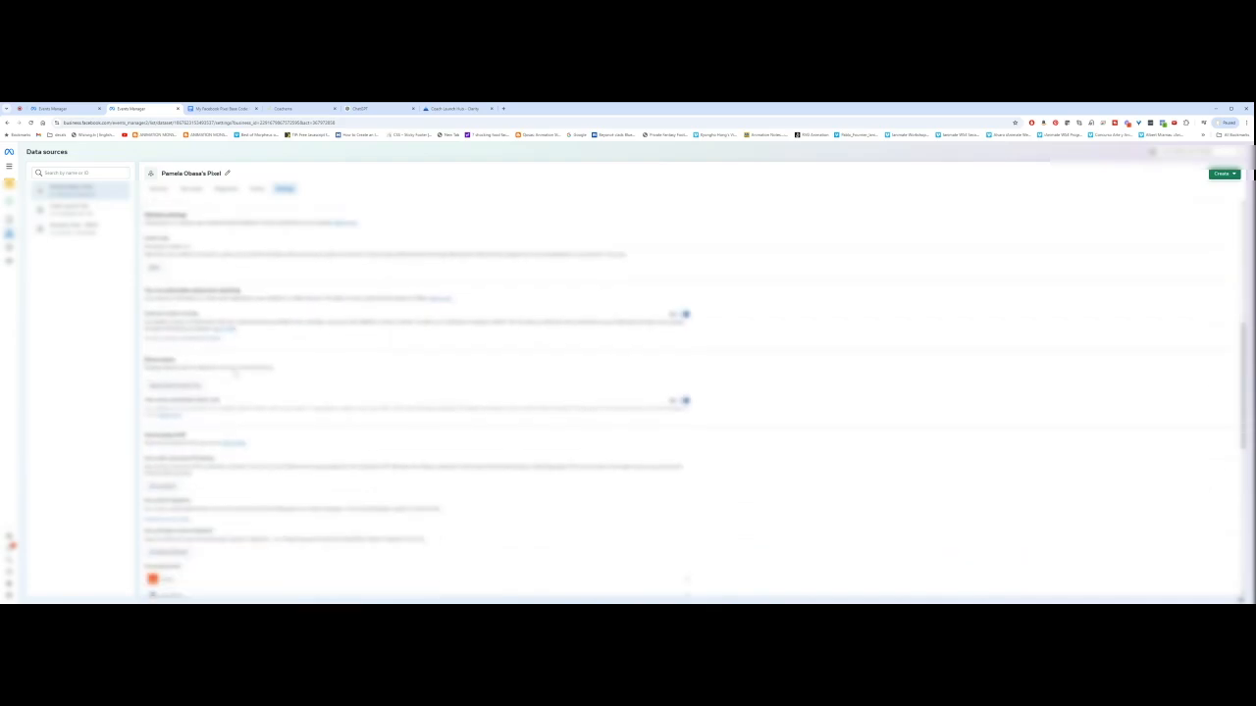
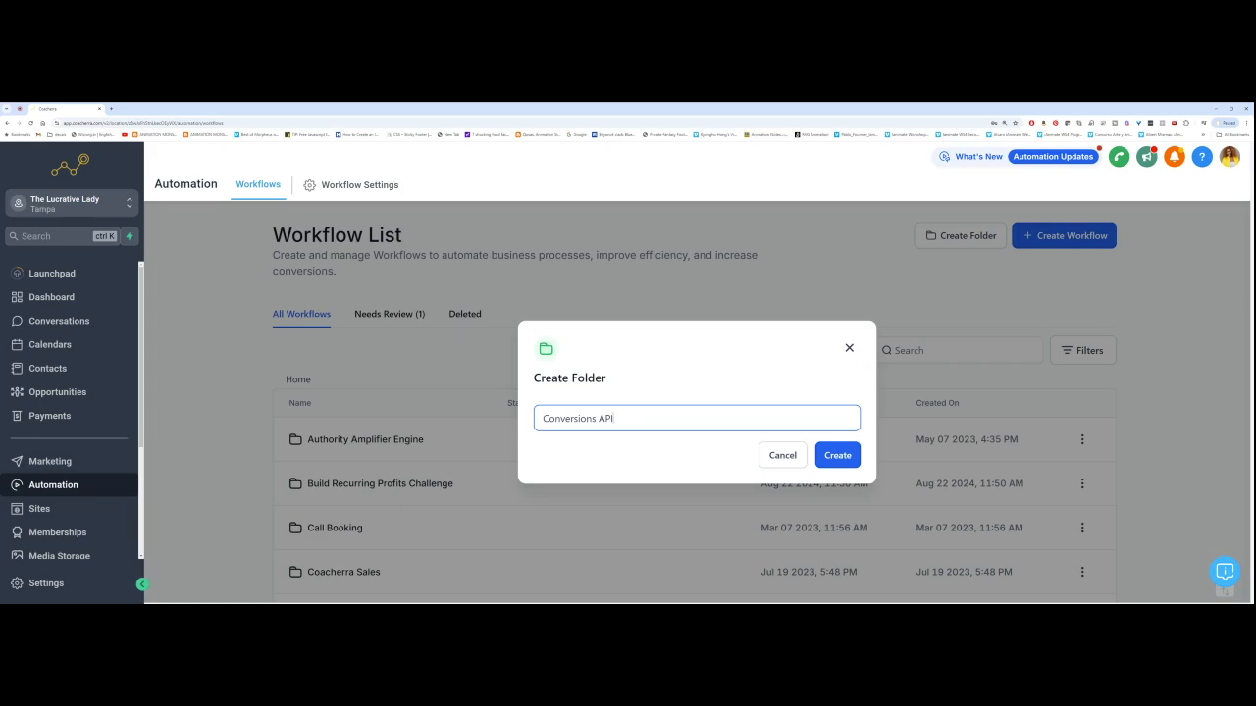
Step: Create the Conversions API folder in the workflow list
click(829, 453)
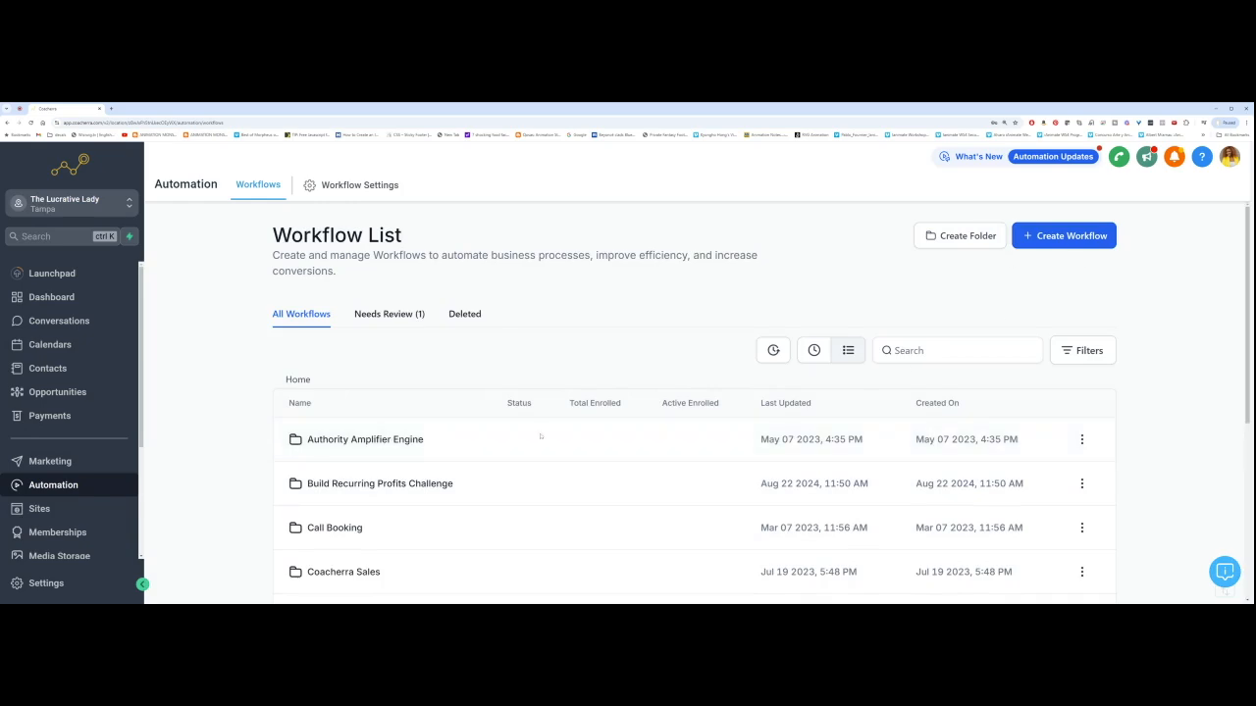
scroll(764, 453, down, 1)
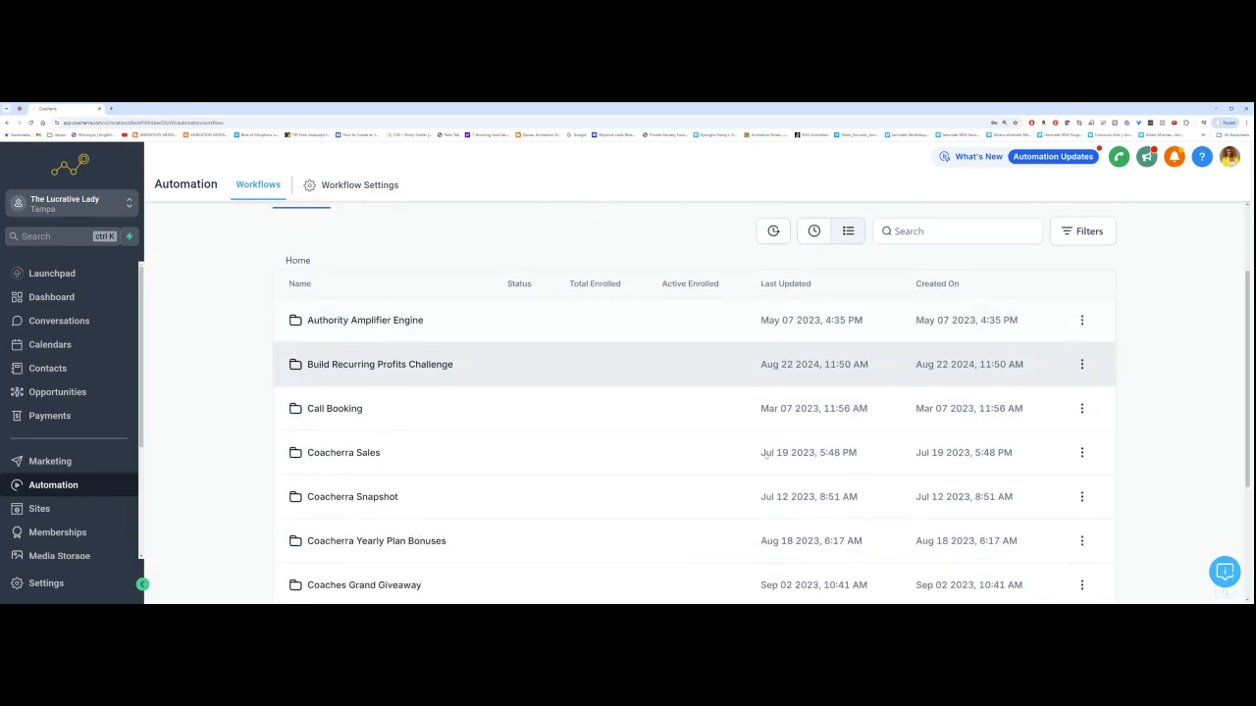
scroll(588, 358, down, 1)
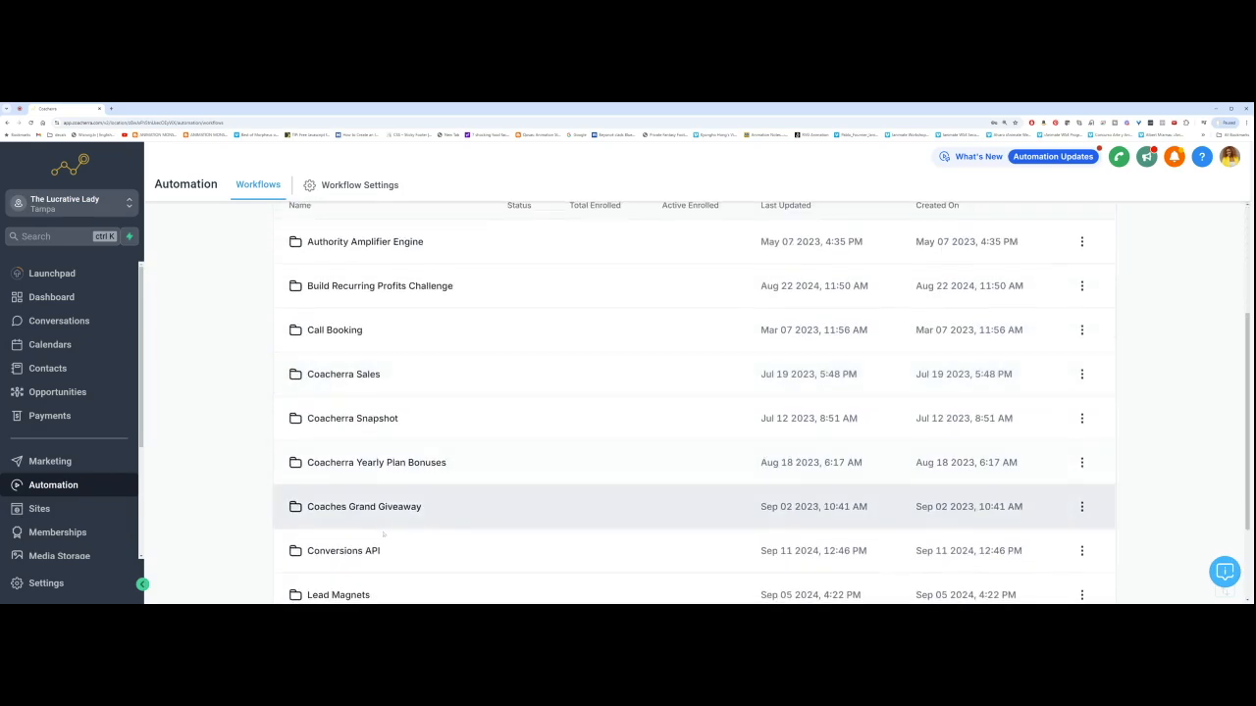
Step: Inside the Conversions API folder, start a new workflow from scratch
click(338, 551)
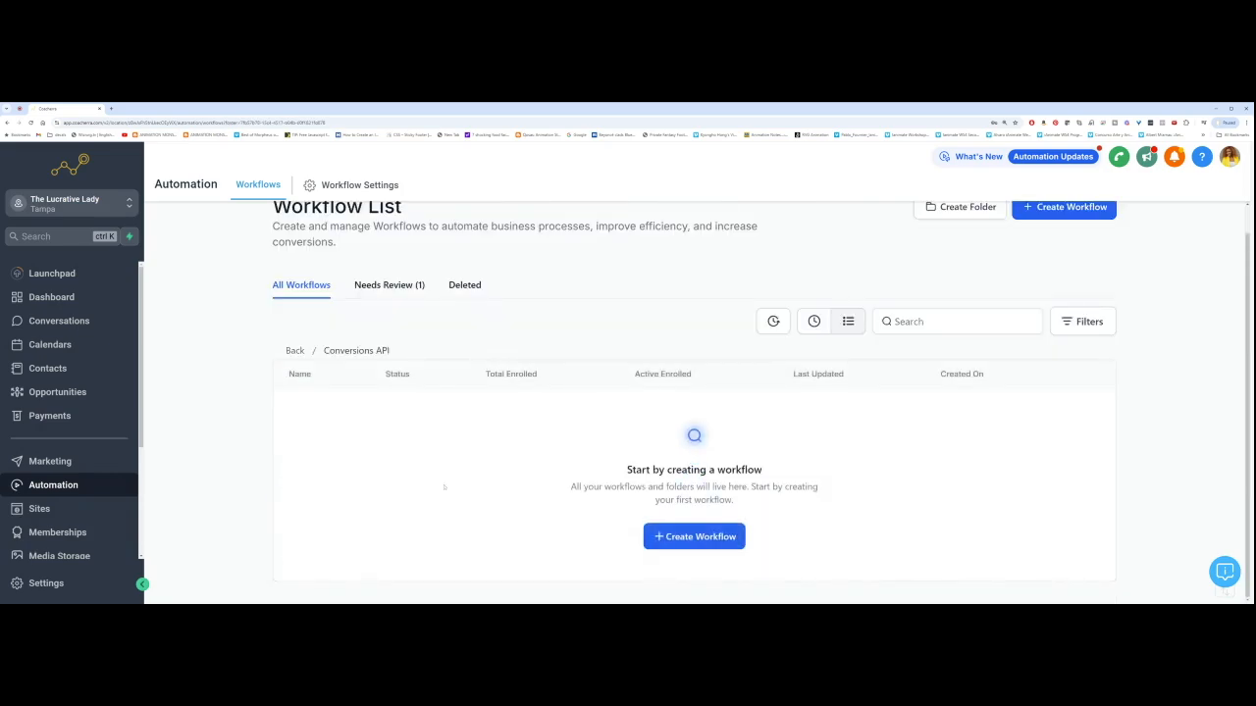
click(686, 538)
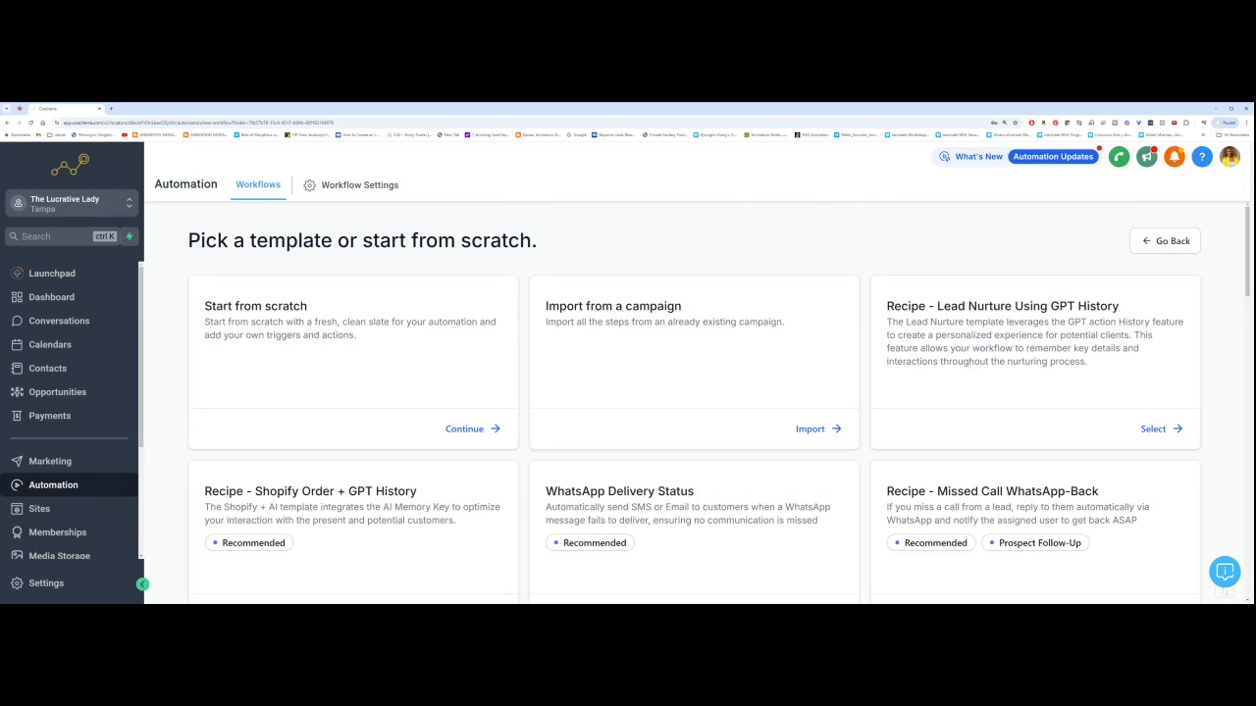
drag(308, 306, 203, 306)
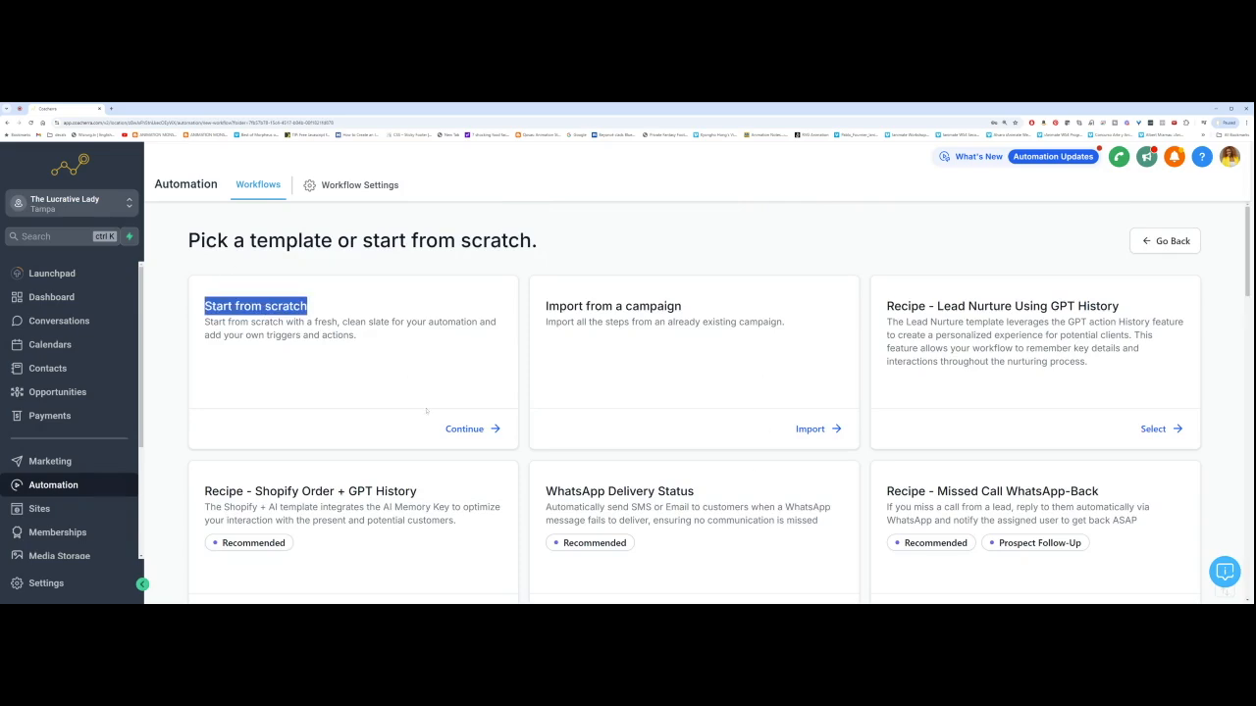
click(470, 433)
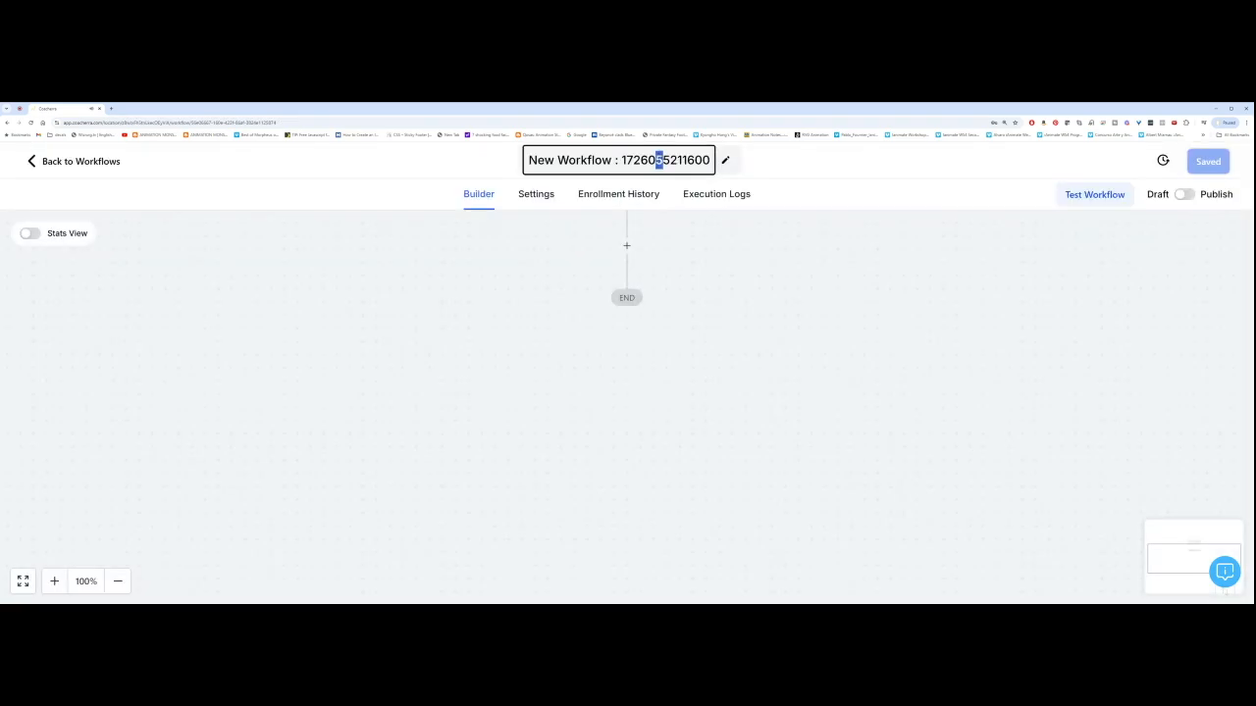
Step: Retitle the new workflow 'CAPI: Form Lead Conversions'
triple_click(658, 160)
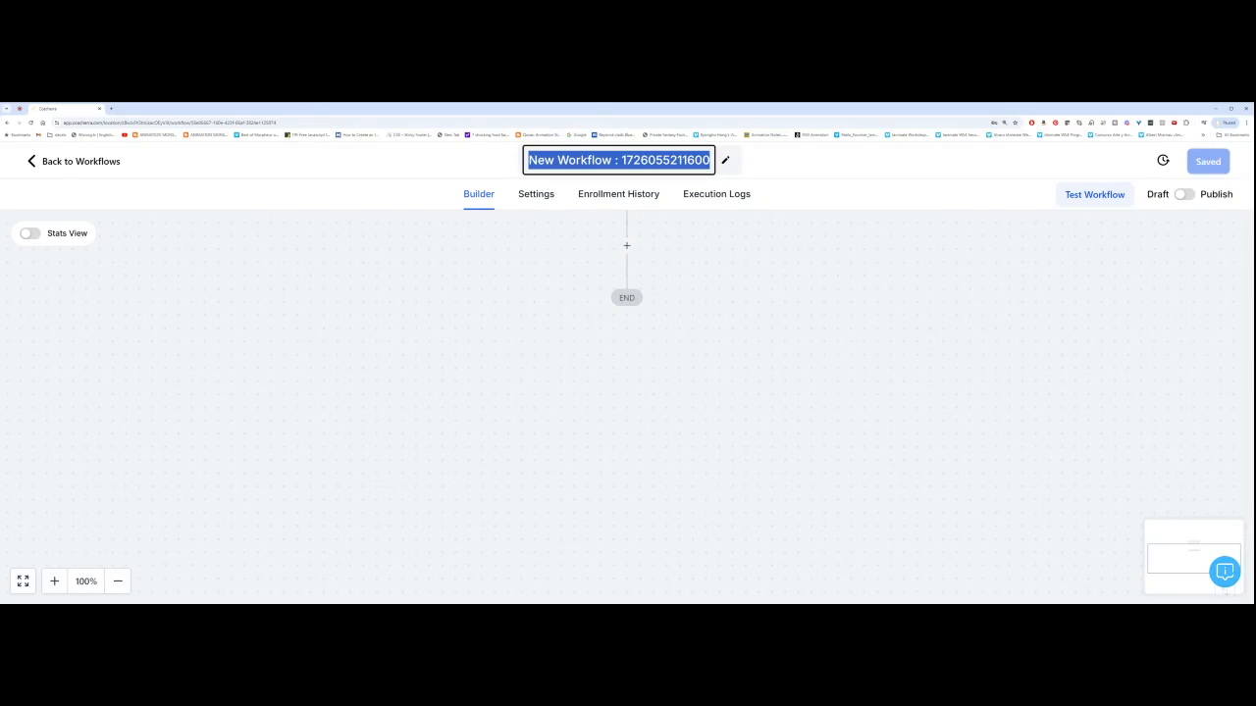
text(CAP)
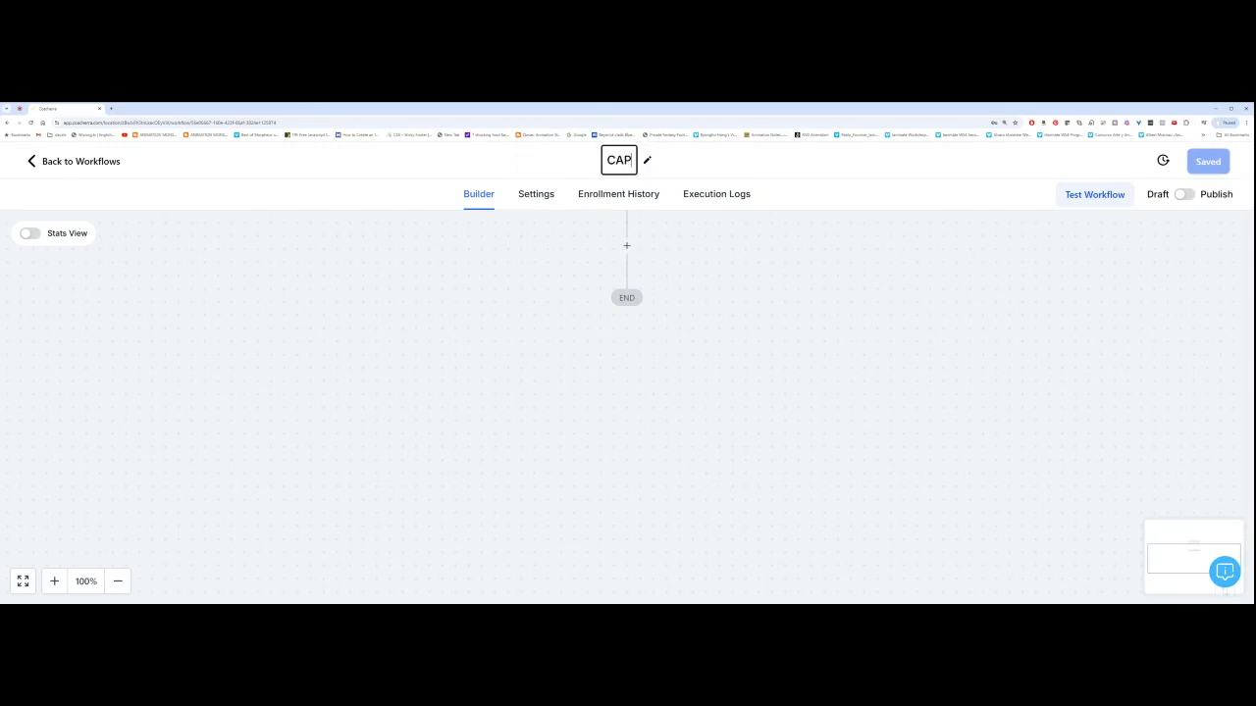
text(I: For)
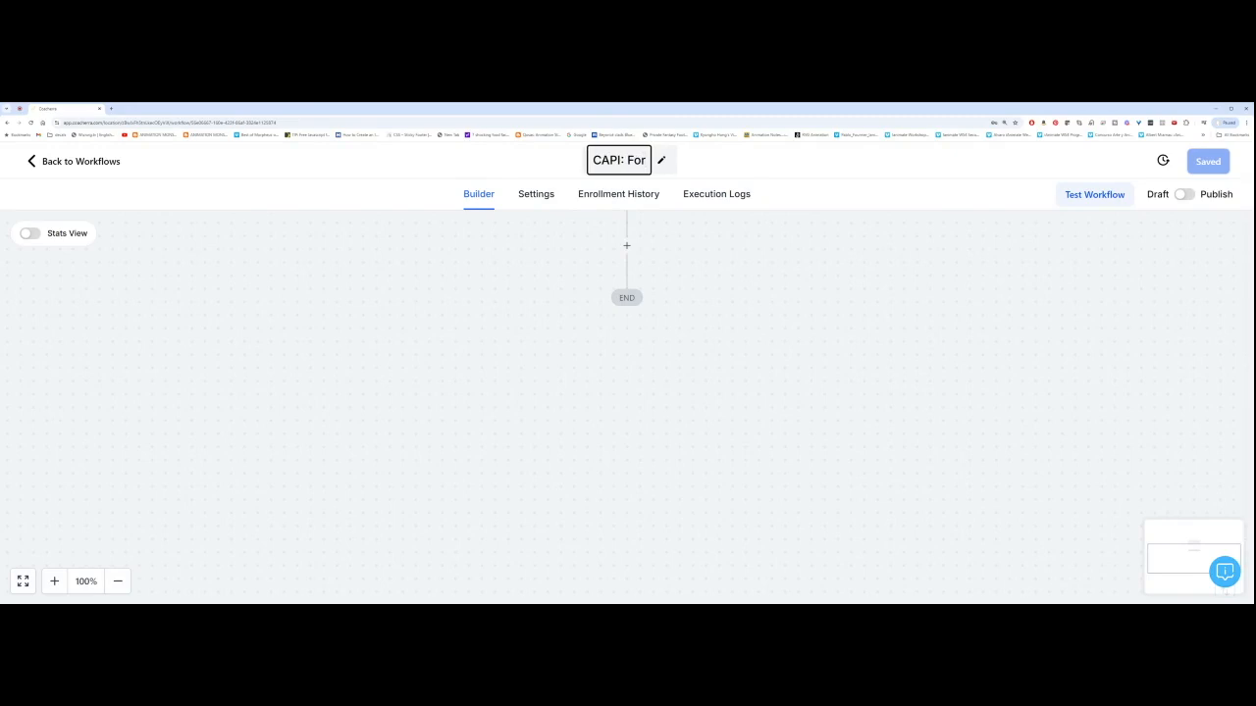
text(m Lead C)
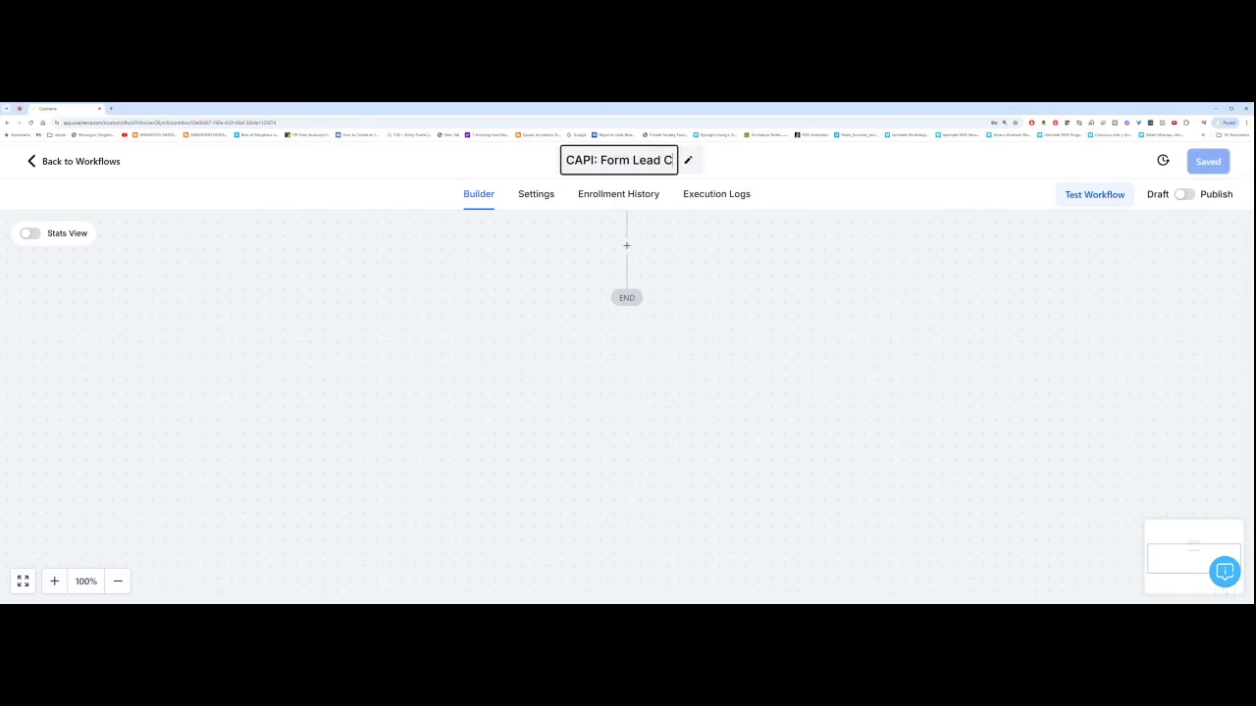
text(onversions)
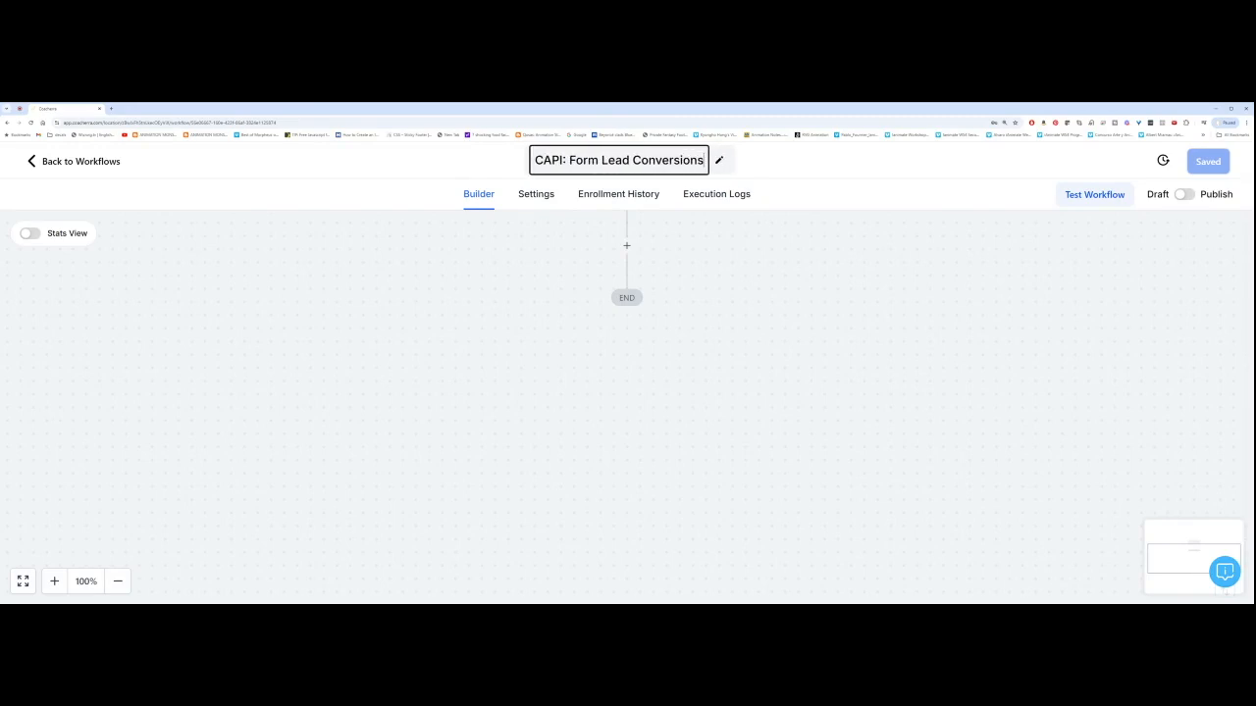
key(Return)
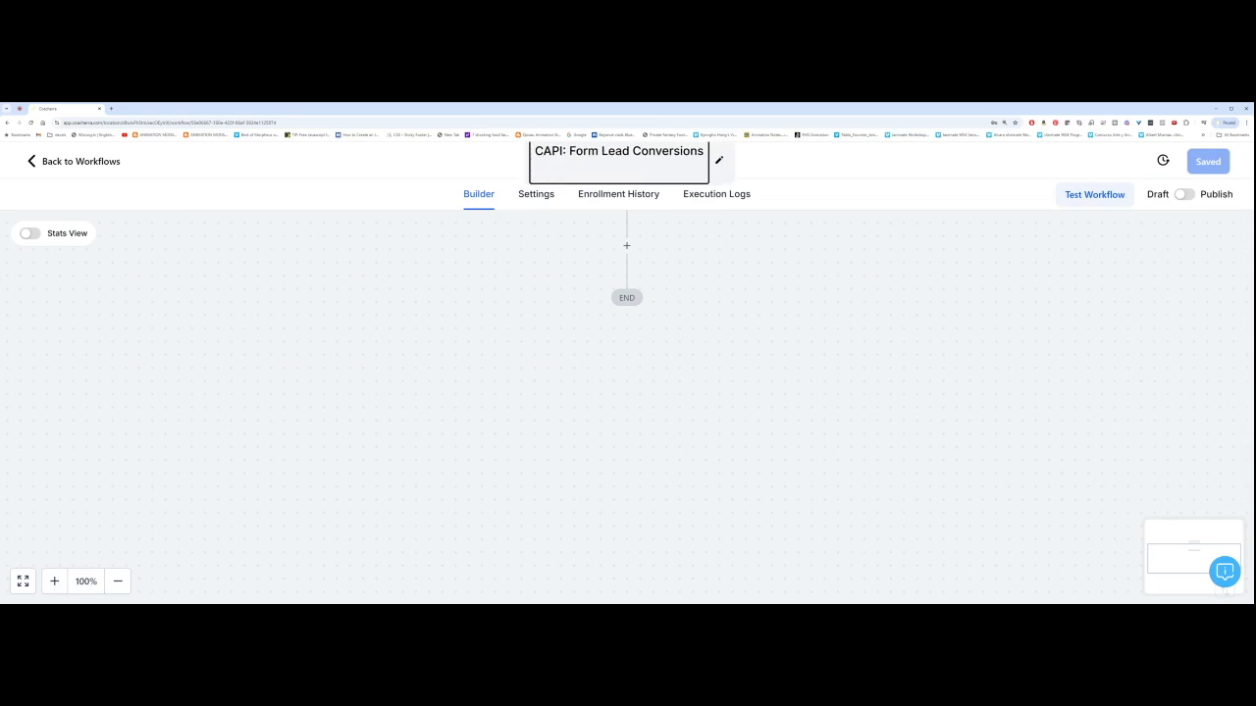
key(BackSpace)
click(779, 167)
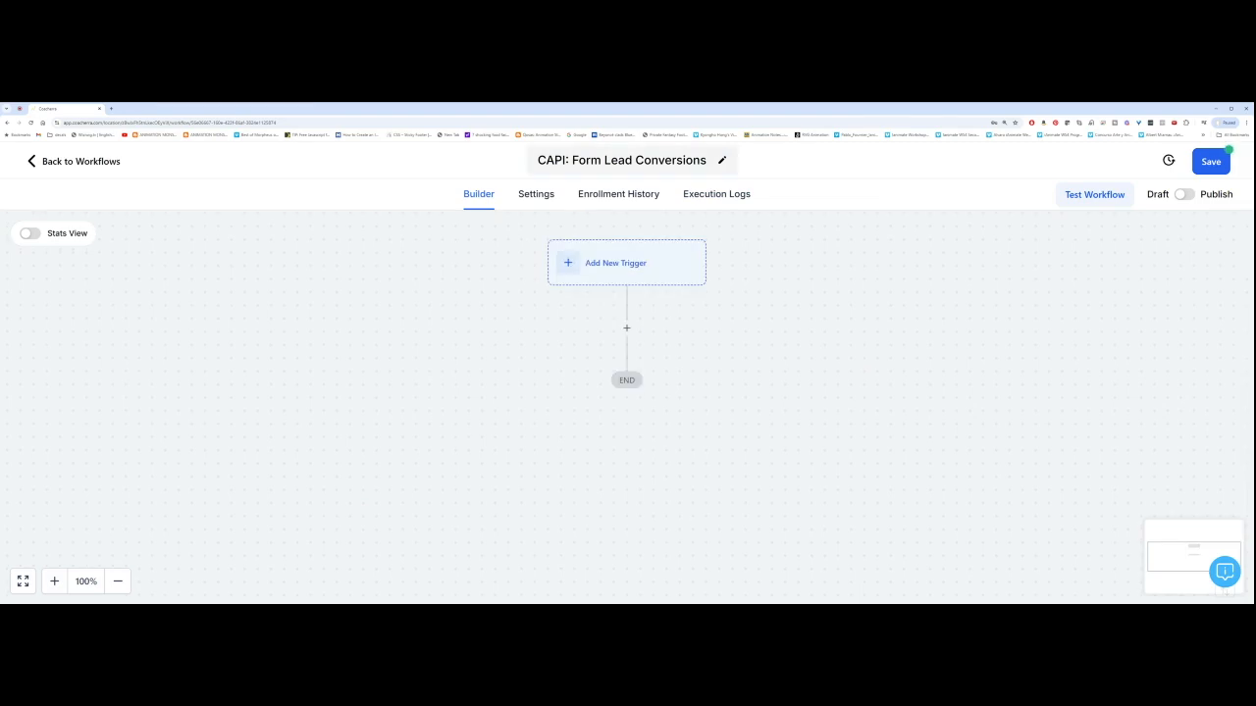
Step: Add Form Submitted as the workflow's trigger
click(602, 263)
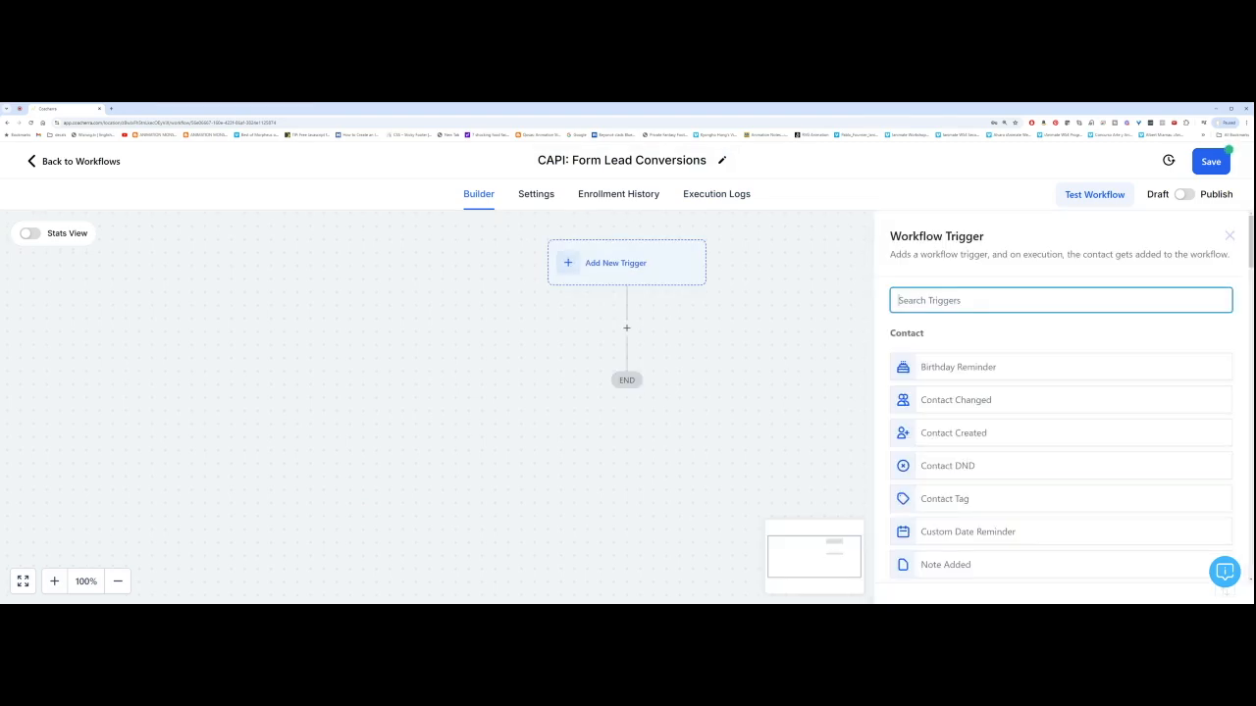
text(form)
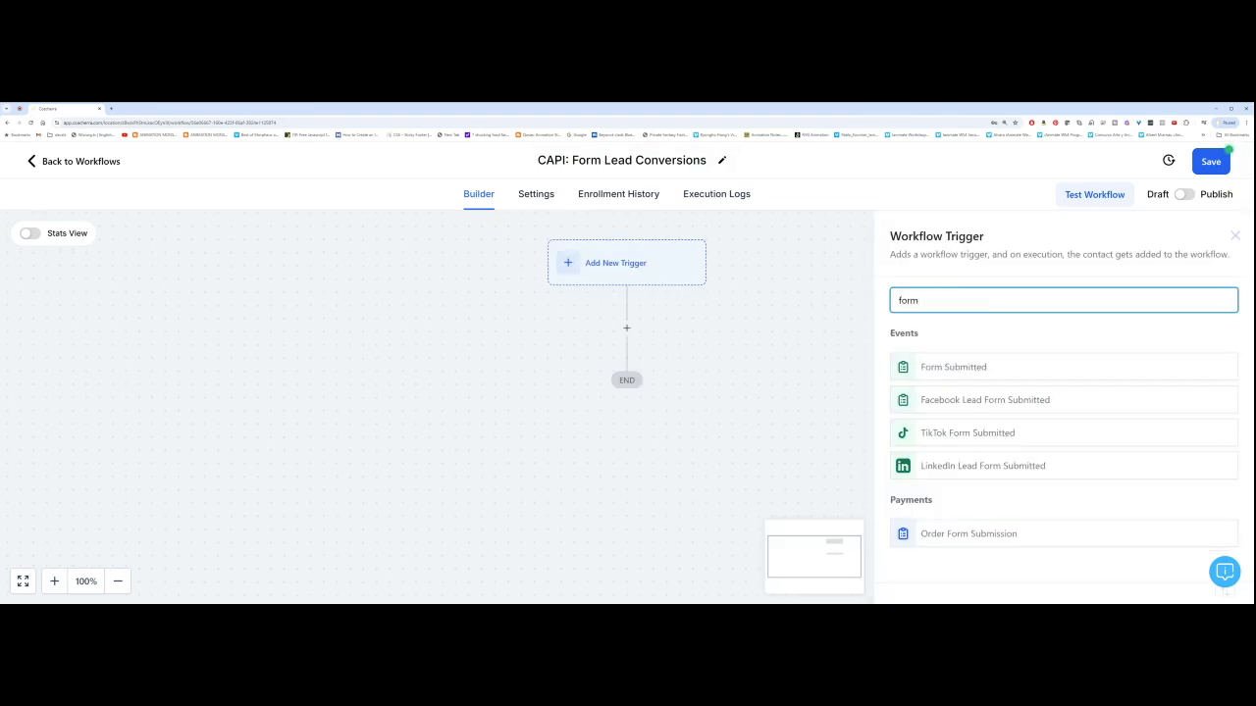
click(961, 368)
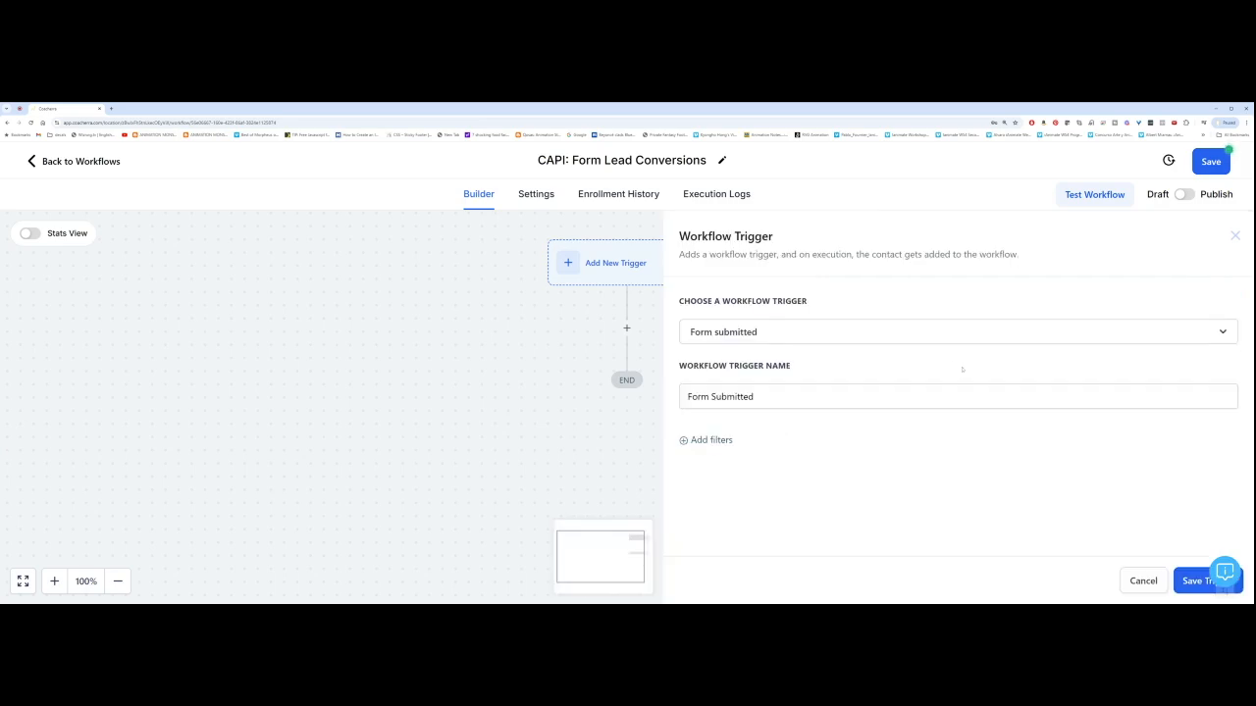
Step: Add a 'Form is' filter to the trigger and list the available forms
click(684, 441)
click(743, 457)
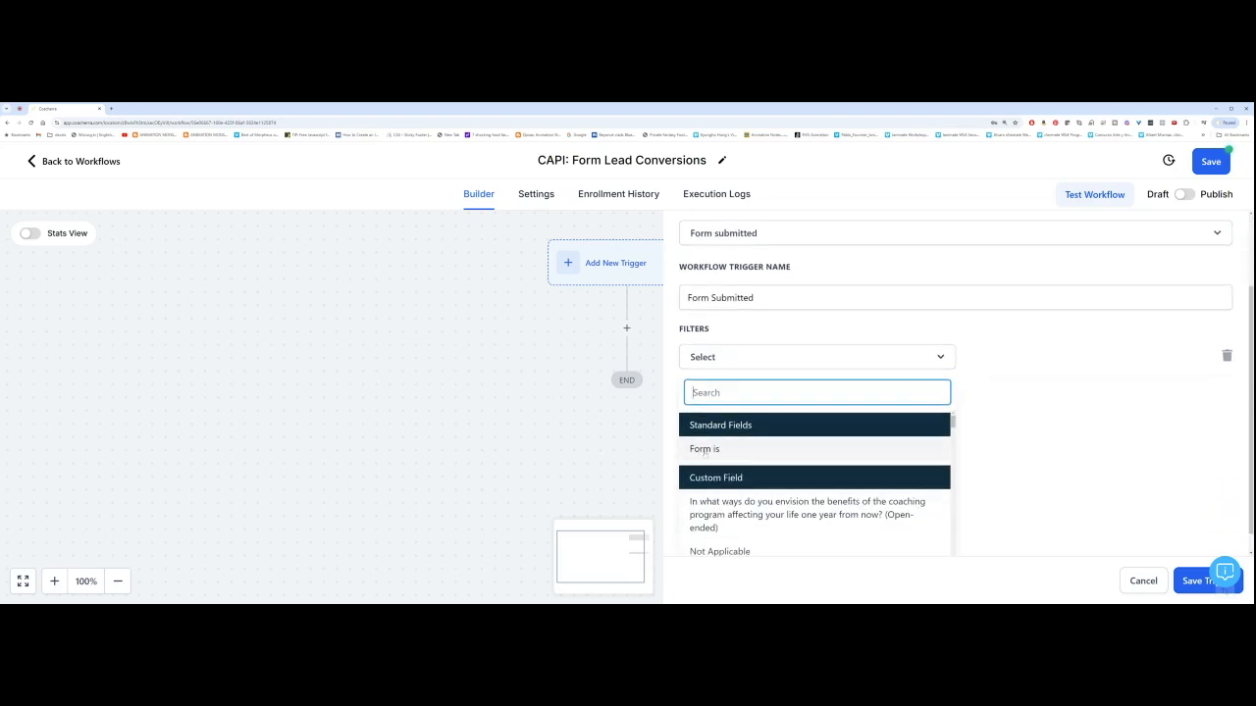
click(773, 446)
click(1040, 456)
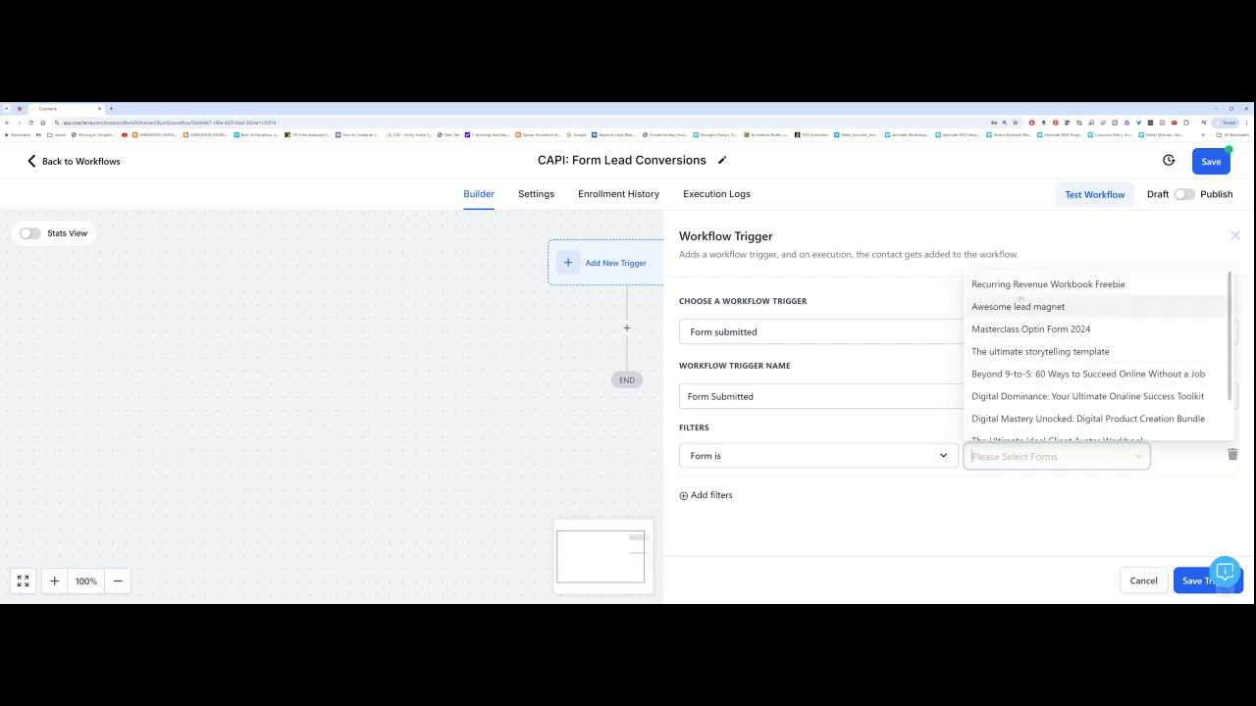
Step: Filter to four forms, including Recurring Revenue Workbook Freebie, The ultimate storytelling template and Sales Success Decoded
click(1051, 284)
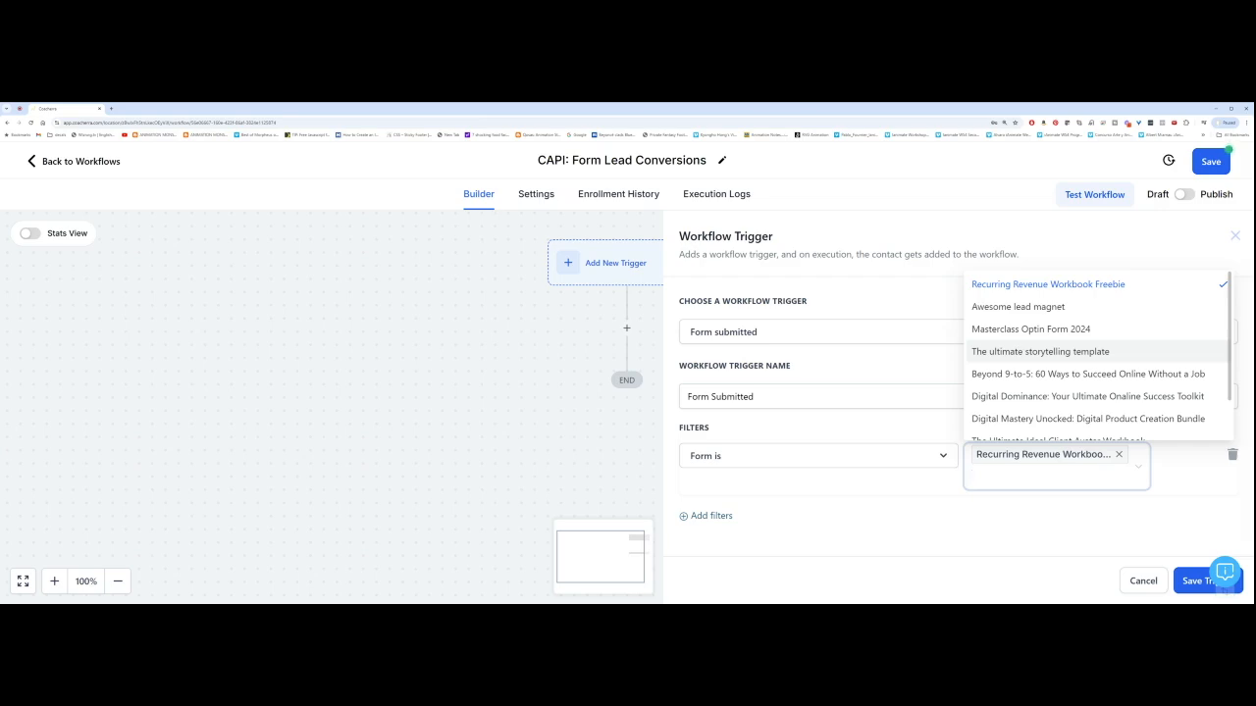
scroll(1031, 344, down, 1)
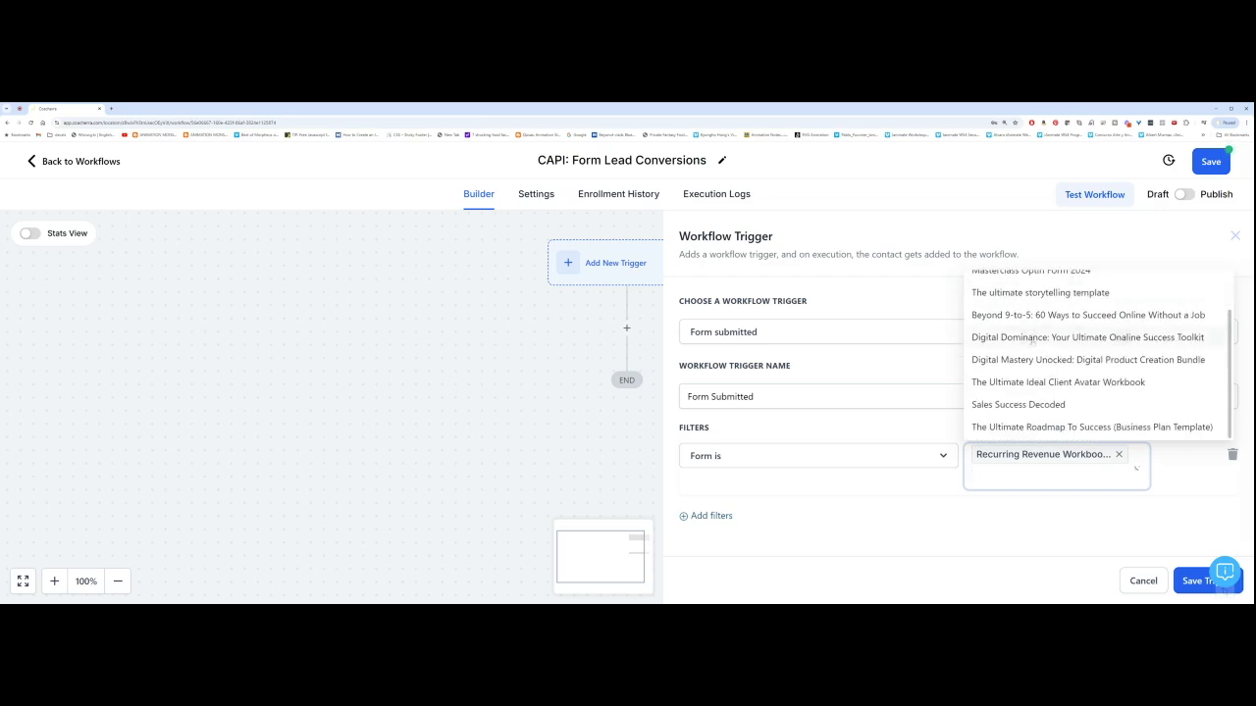
scroll(1036, 351, up, 1)
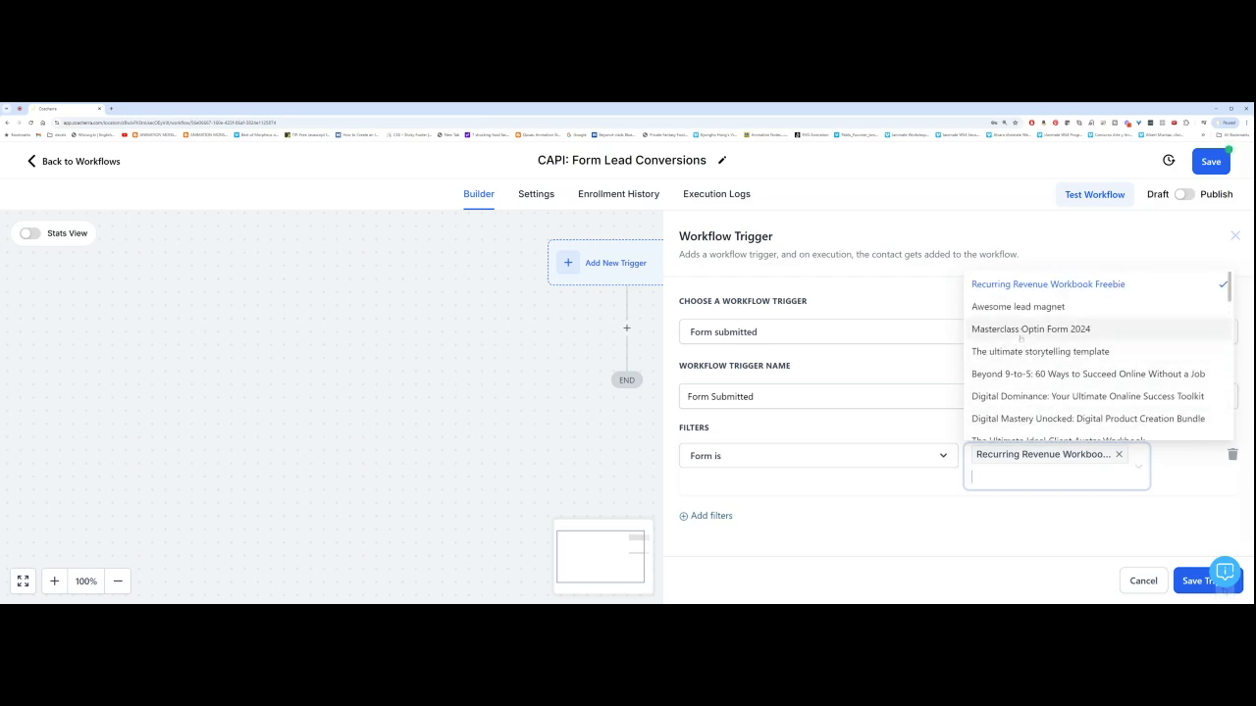
click(1040, 351)
scroll(1042, 363, down, 3)
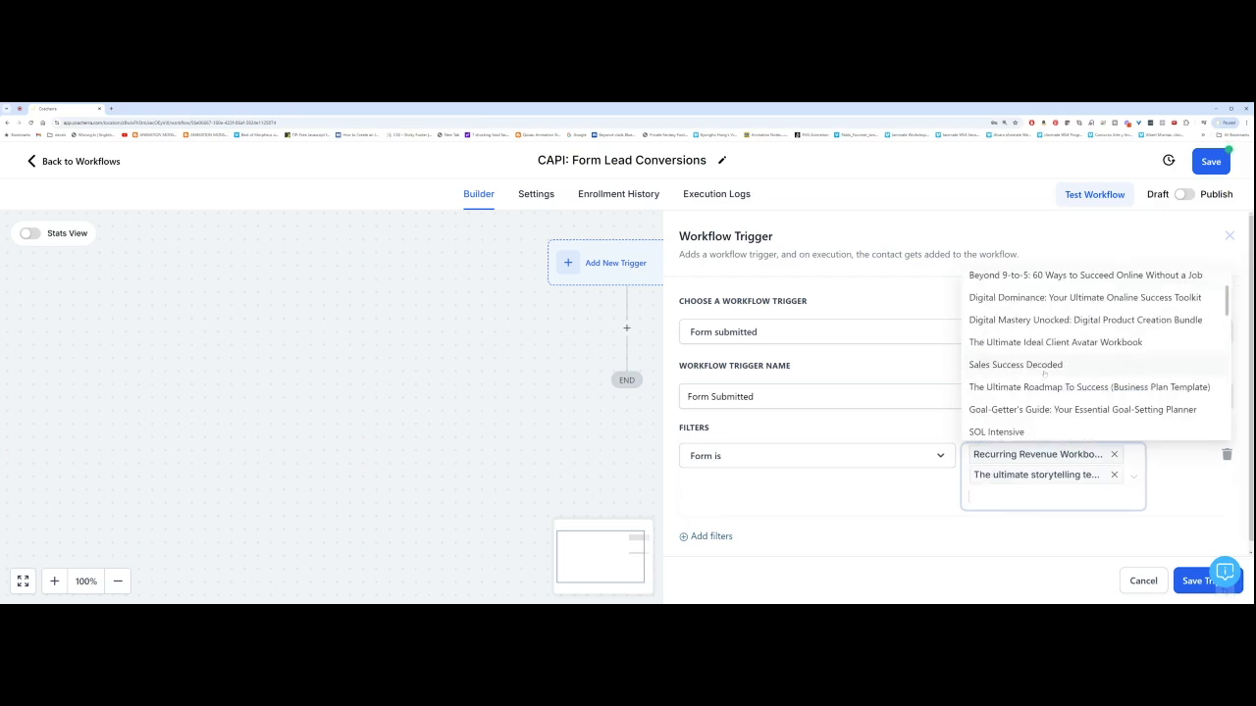
scroll(1044, 374, down, 1)
scroll(1011, 392, up, 3)
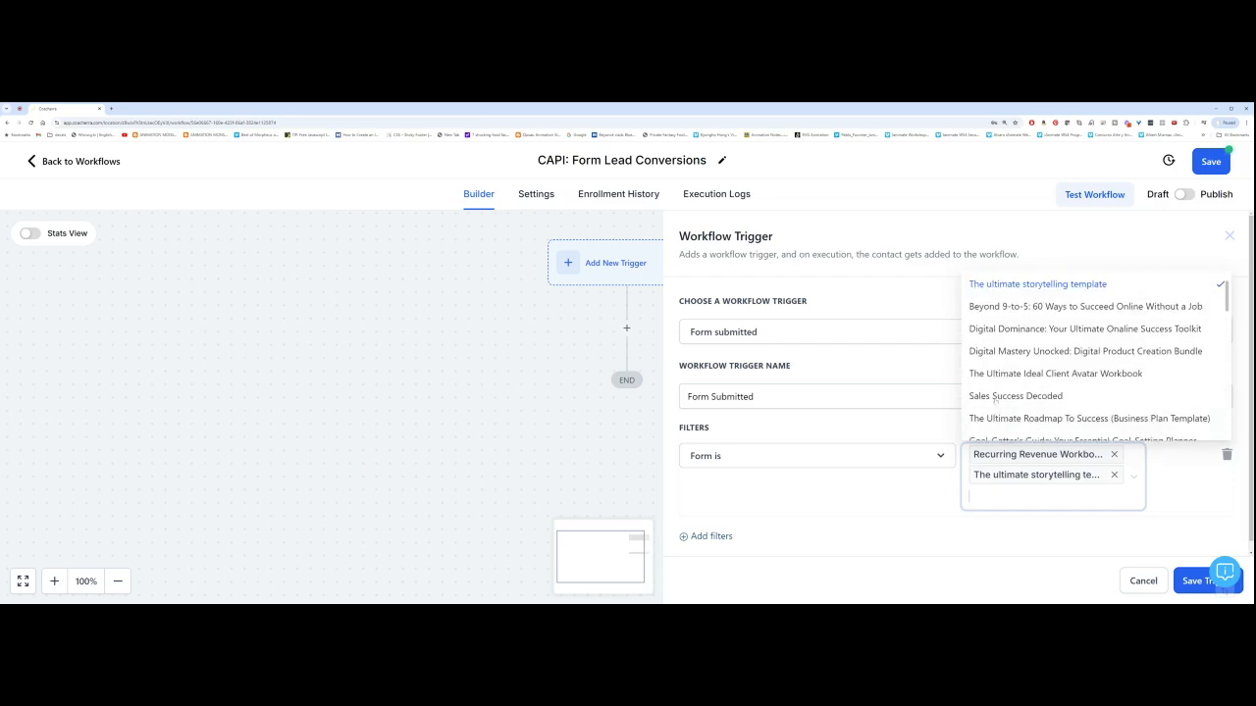
click(1001, 397)
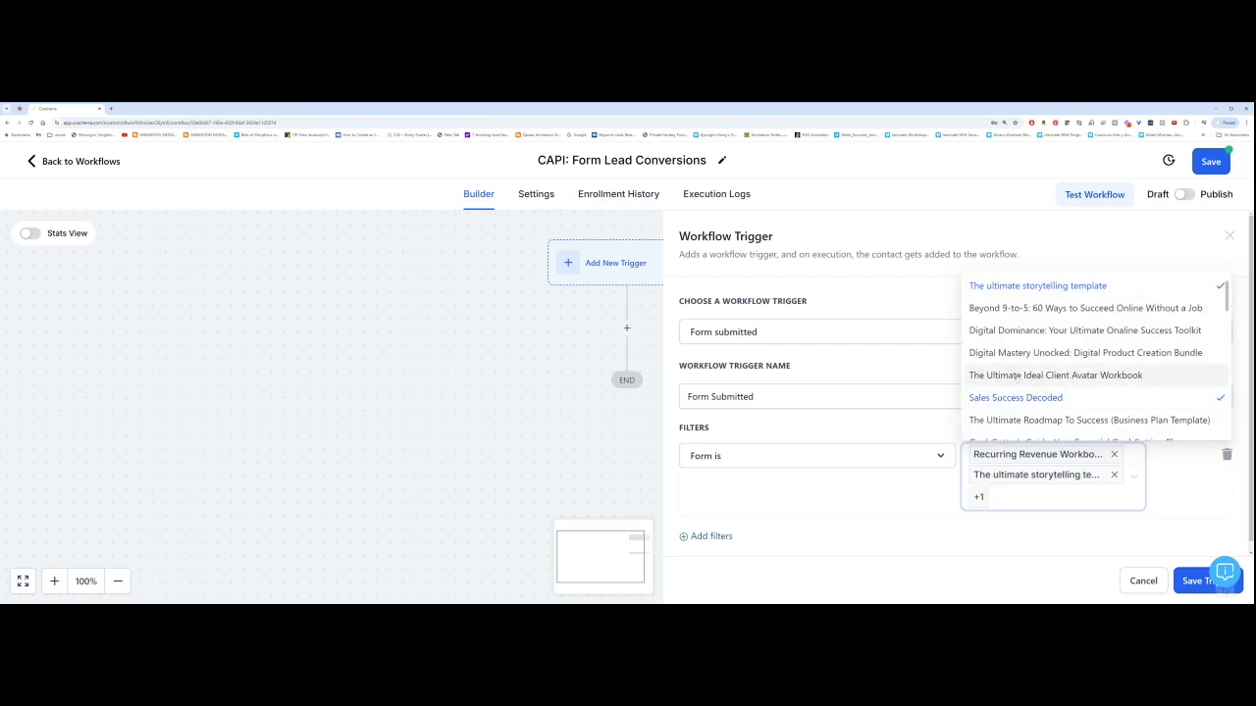
scroll(1011, 375, down, 5)
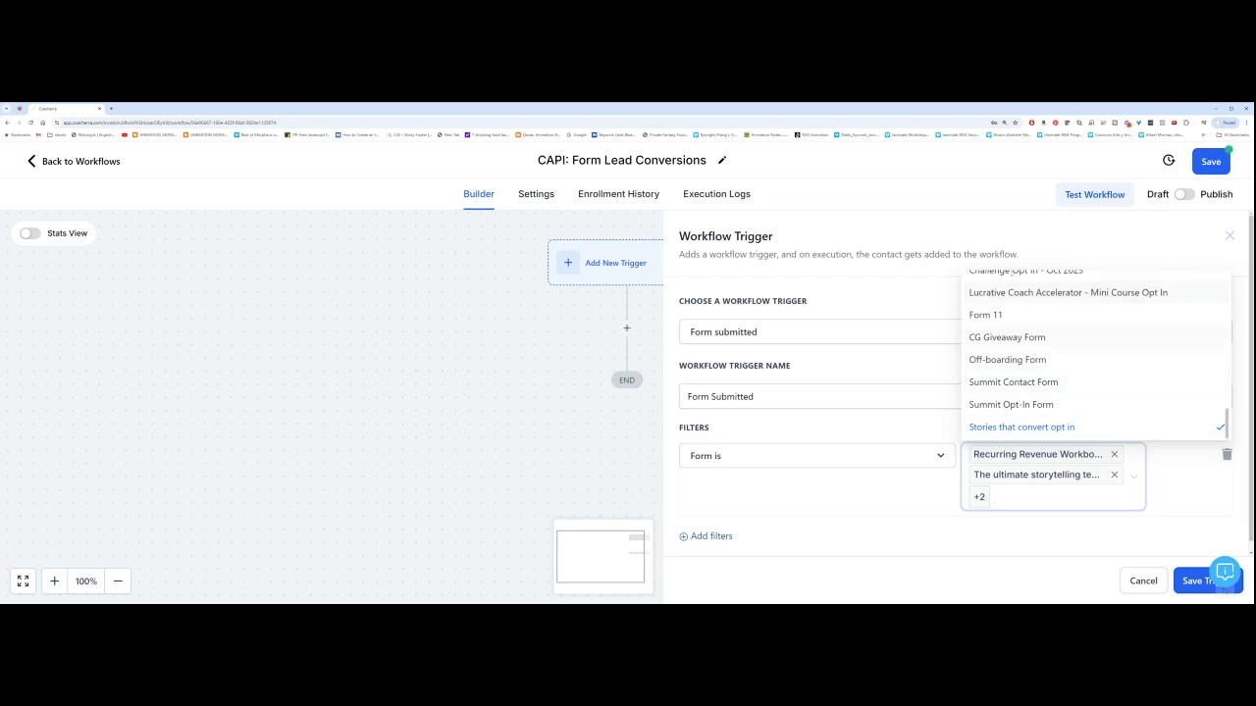
scroll(1040, 368, down, 3)
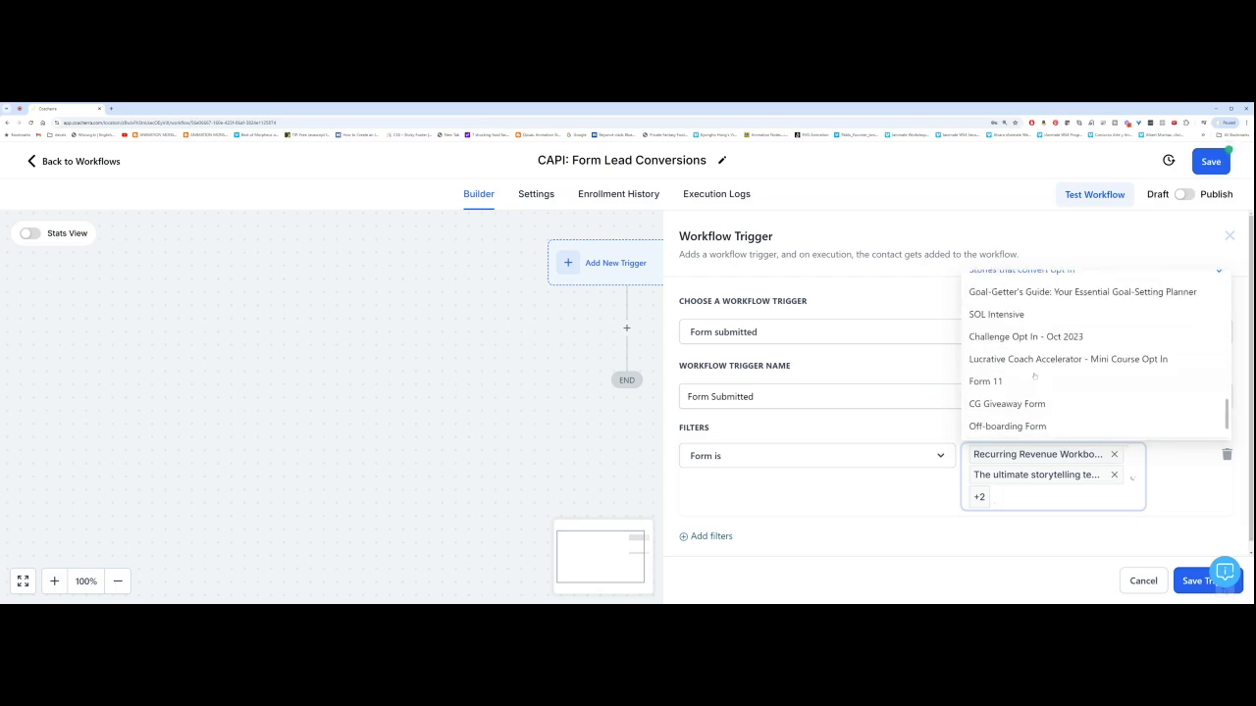
scroll(1033, 375, down, 5)
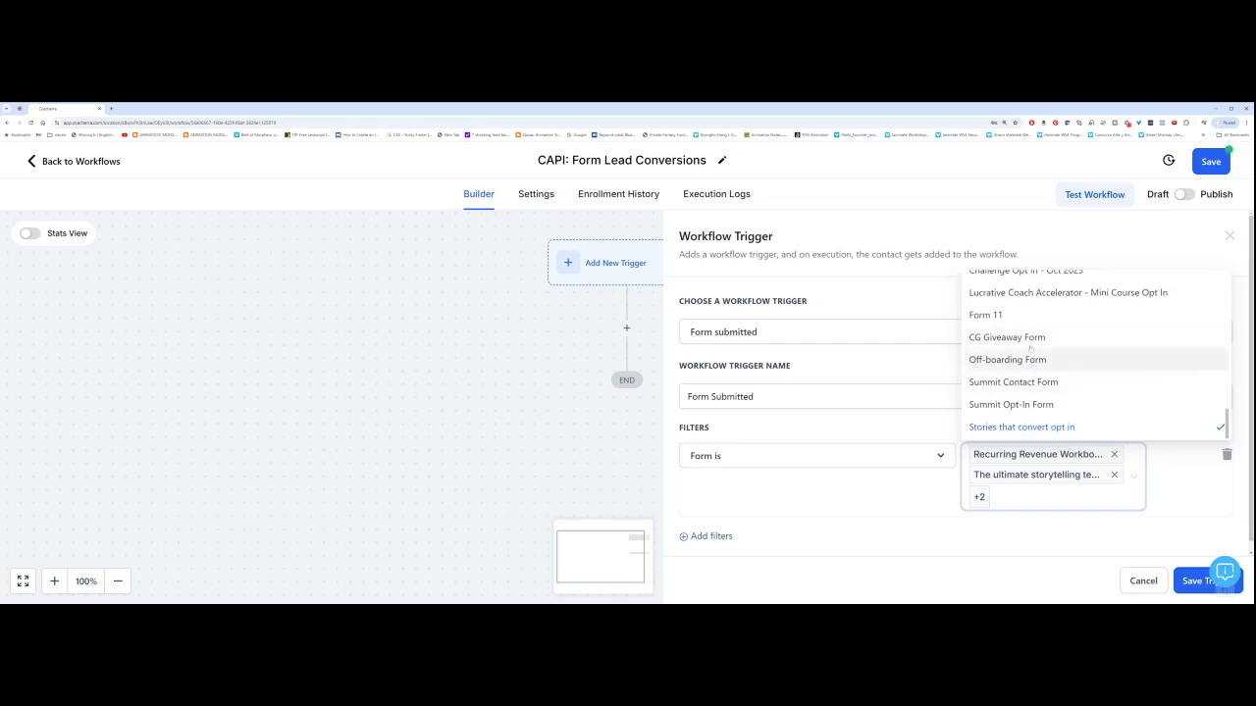
scroll(1011, 392, down, 2)
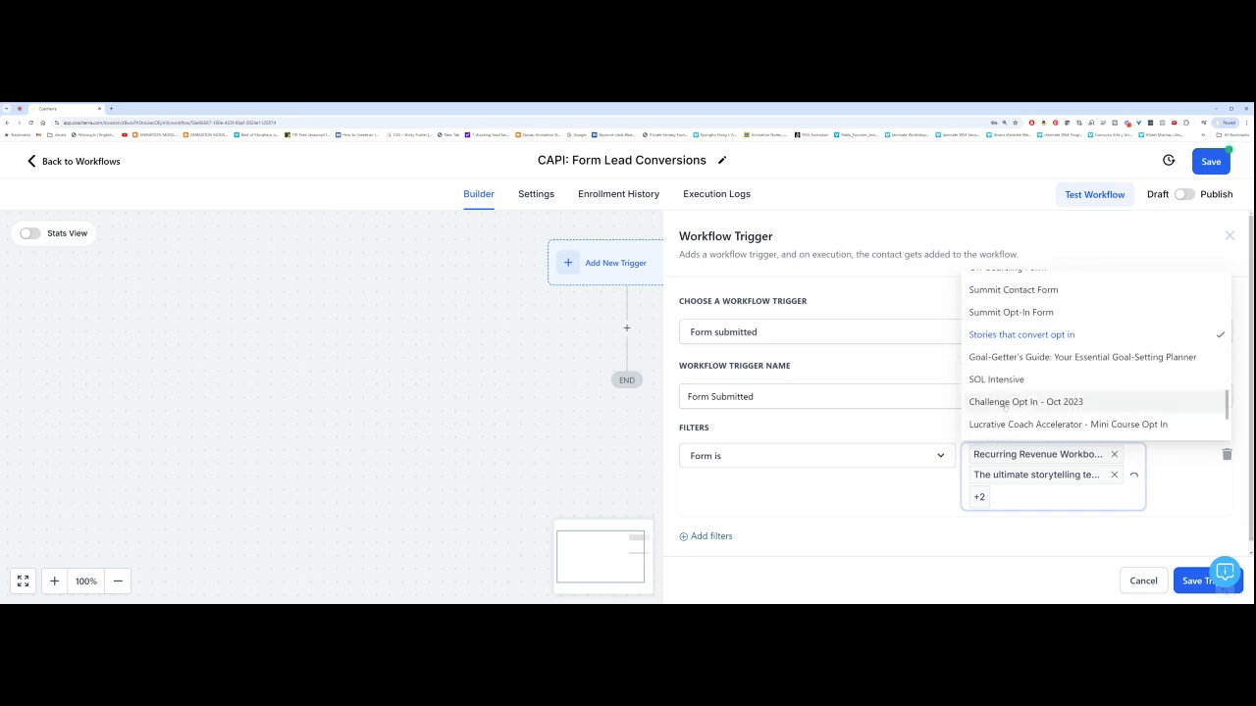
scroll(1006, 405, up, 3)
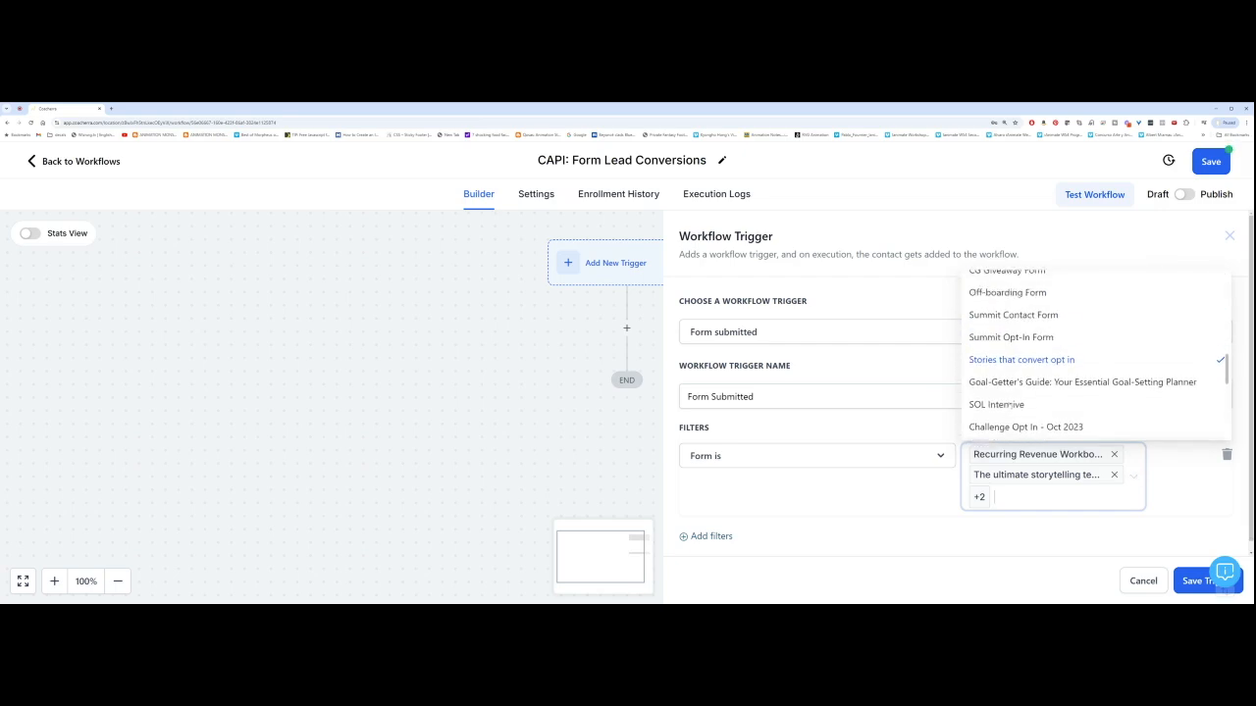
scroll(1009, 405, up, 2)
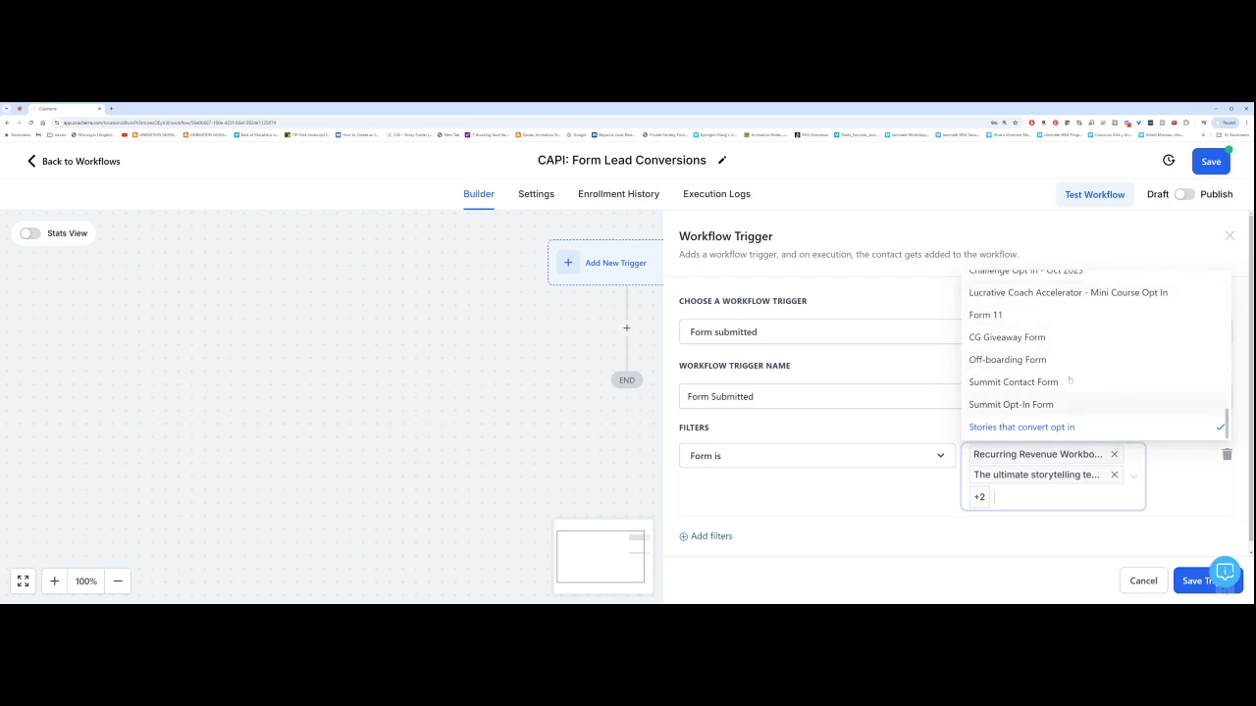
click(1175, 500)
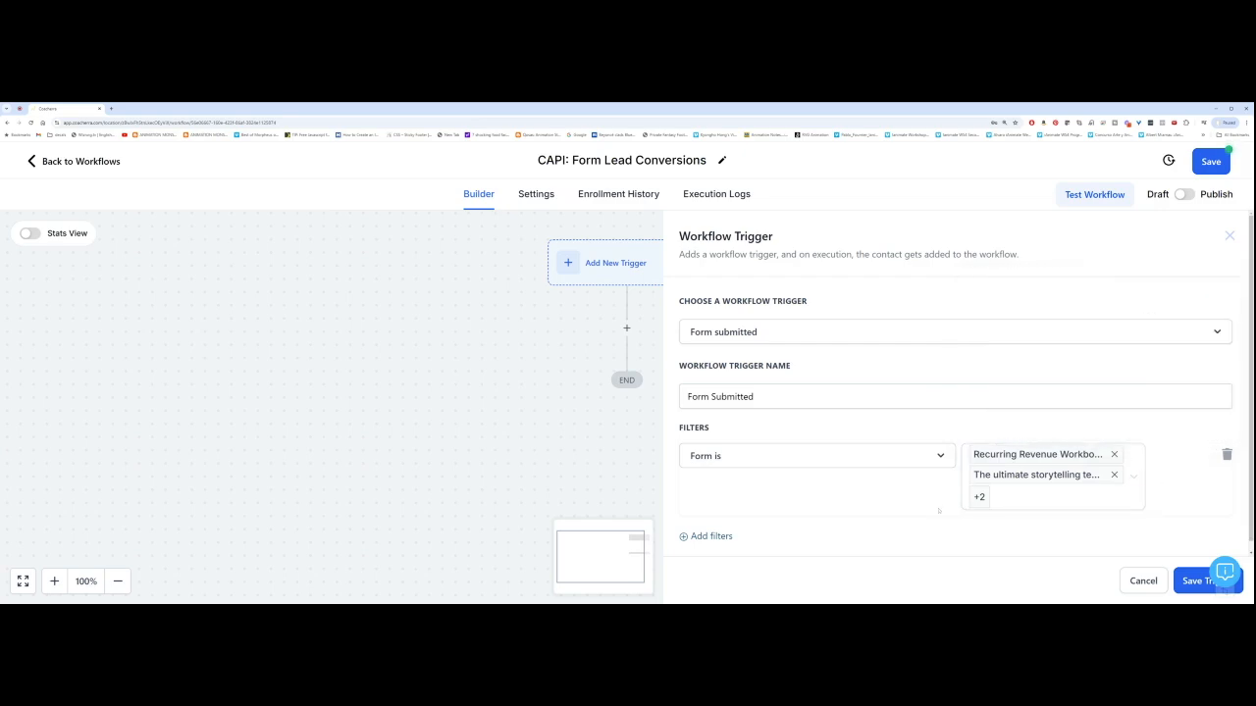
Step: Save the Form Submitted trigger with its four-form filter
scroll(1053, 514, down, 1)
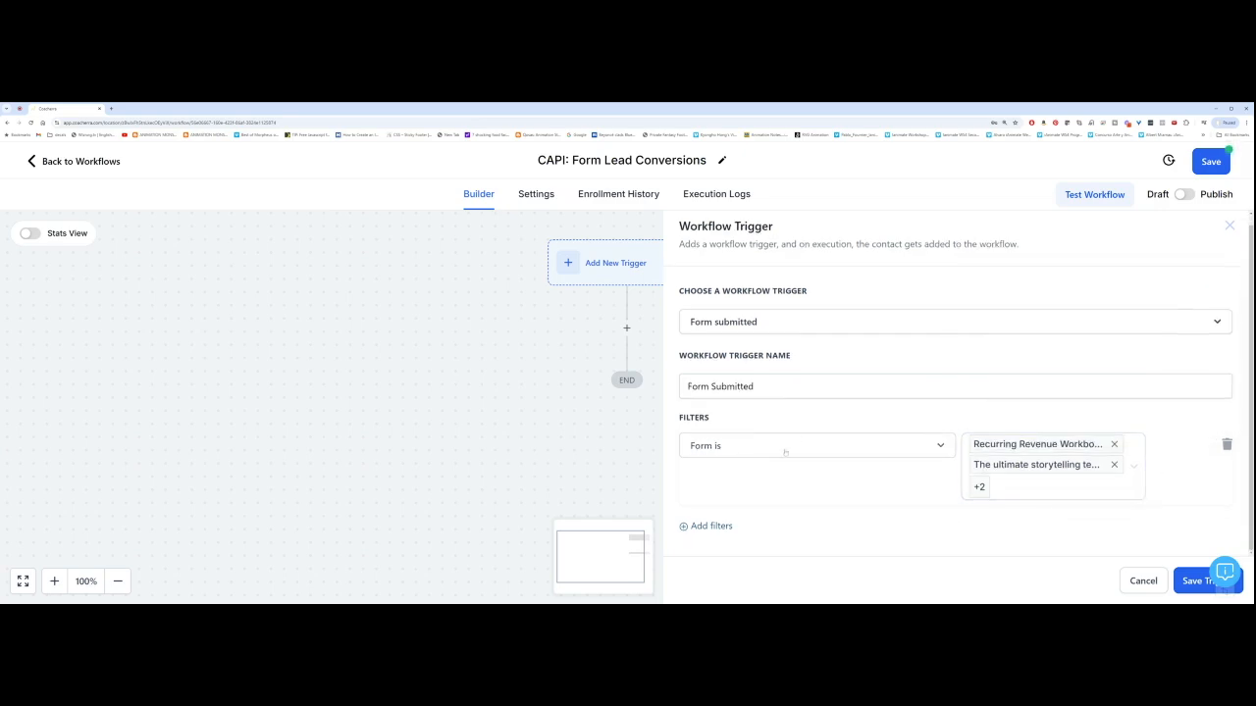
mouse_move(1051, 475)
click(1187, 585)
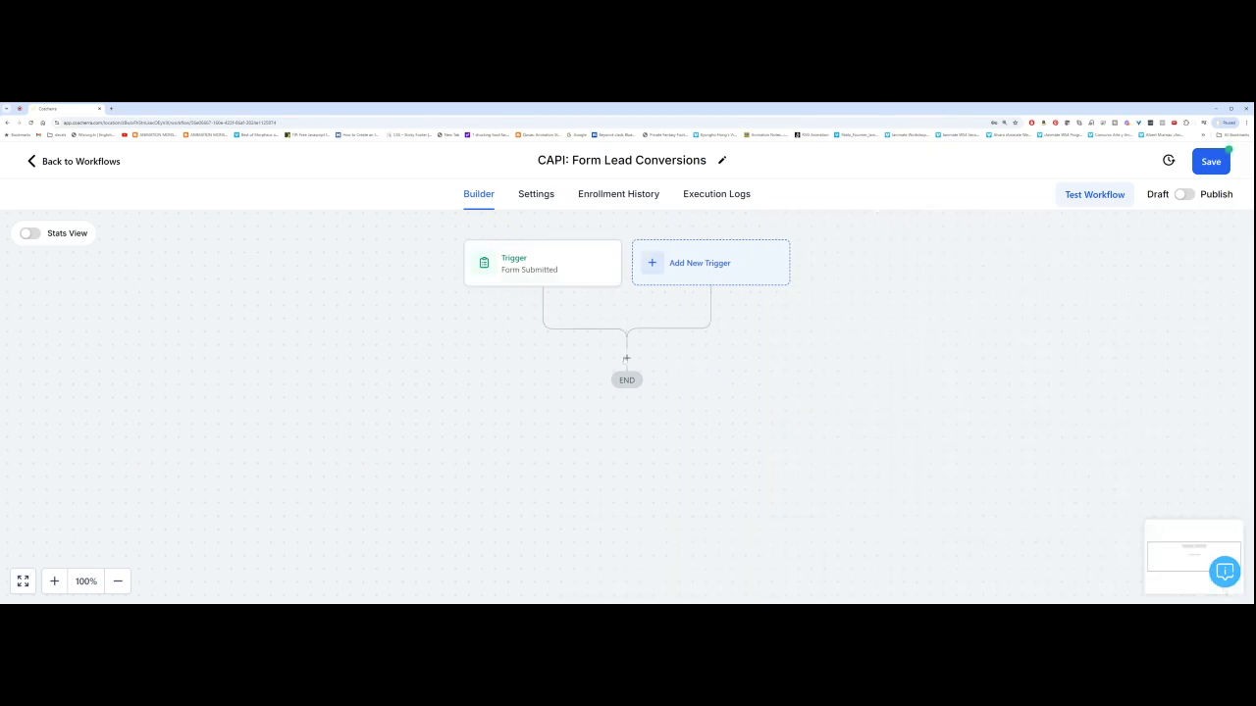
Step: Add a Facebook - Conversion API action after the trigger, keeping Funnel Event as event type
click(627, 359)
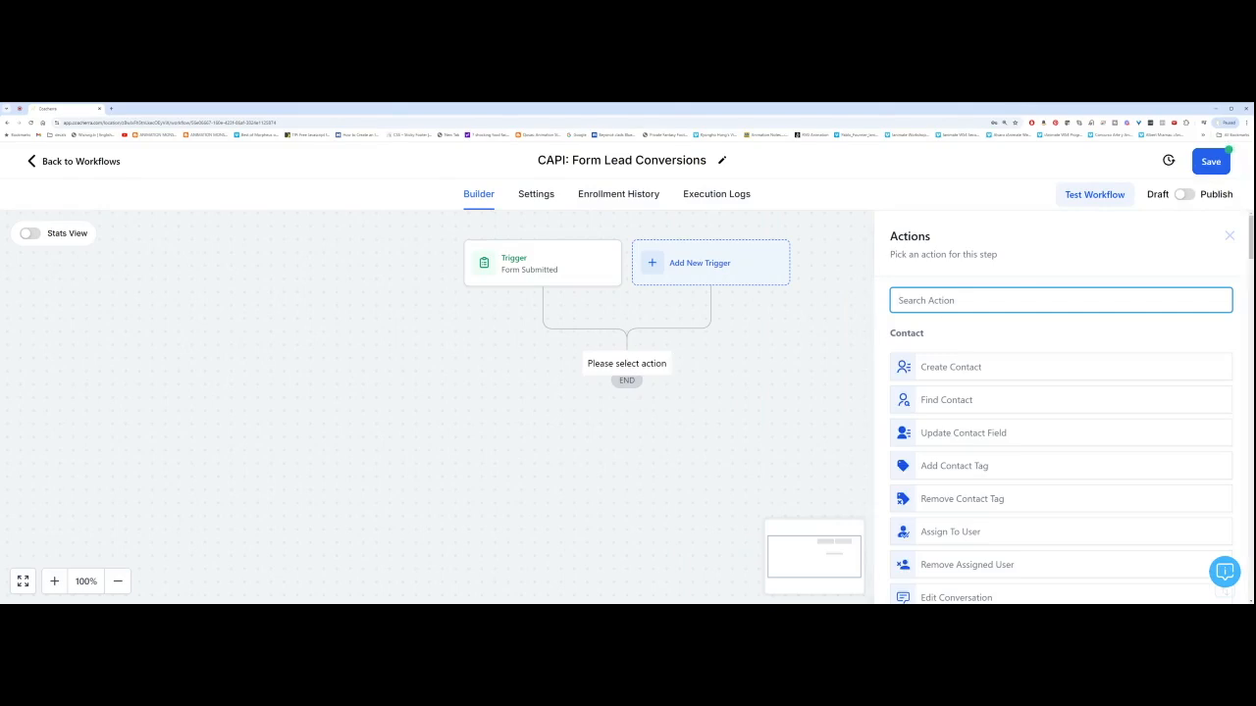
text(conver)
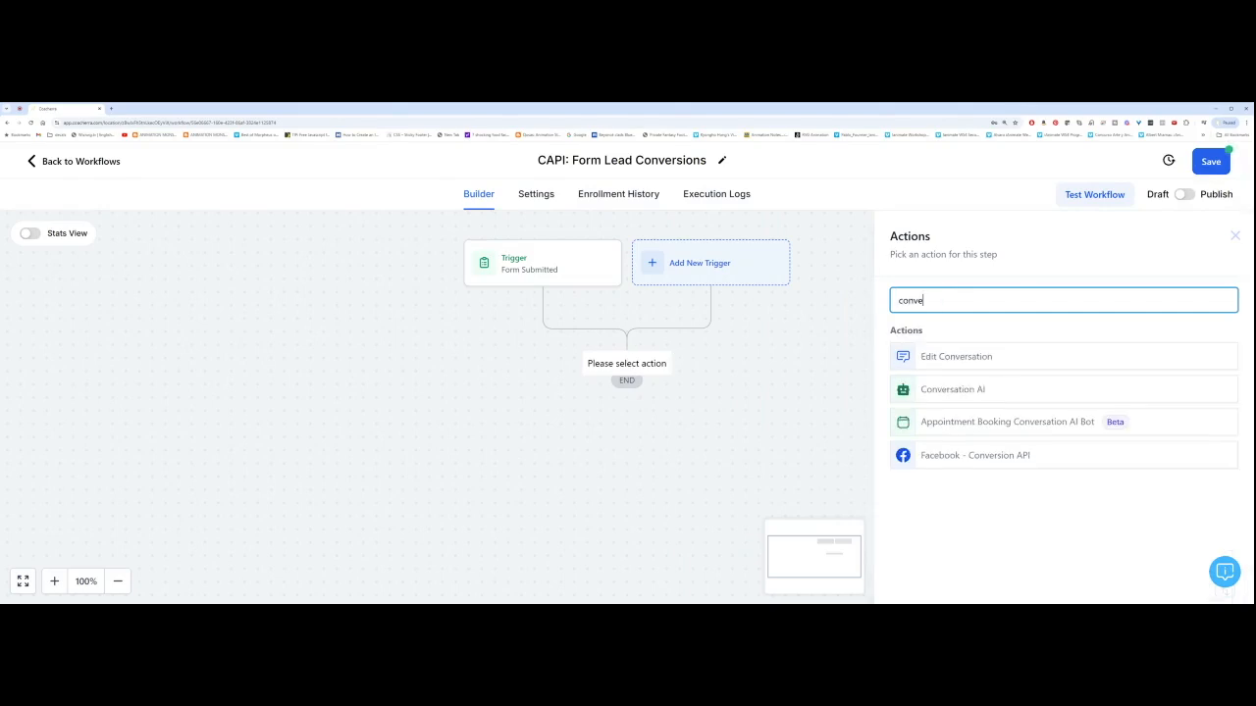
click(981, 461)
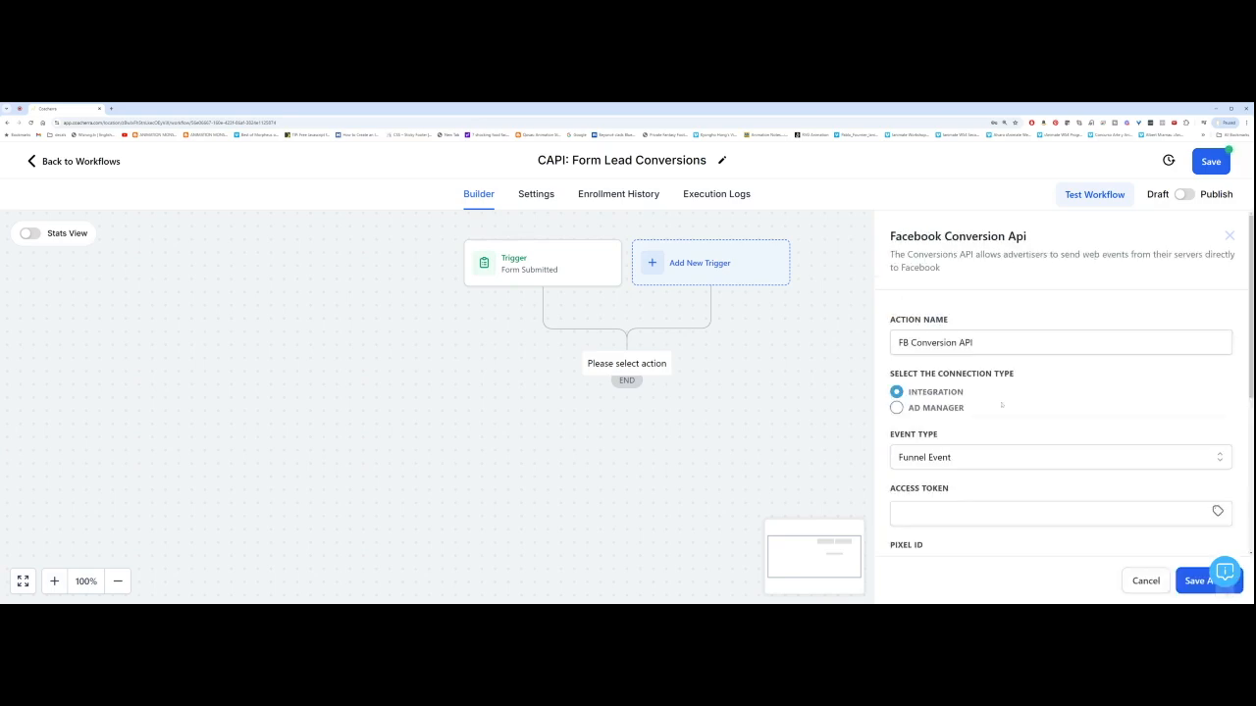
scroll(968, 392, down, 2)
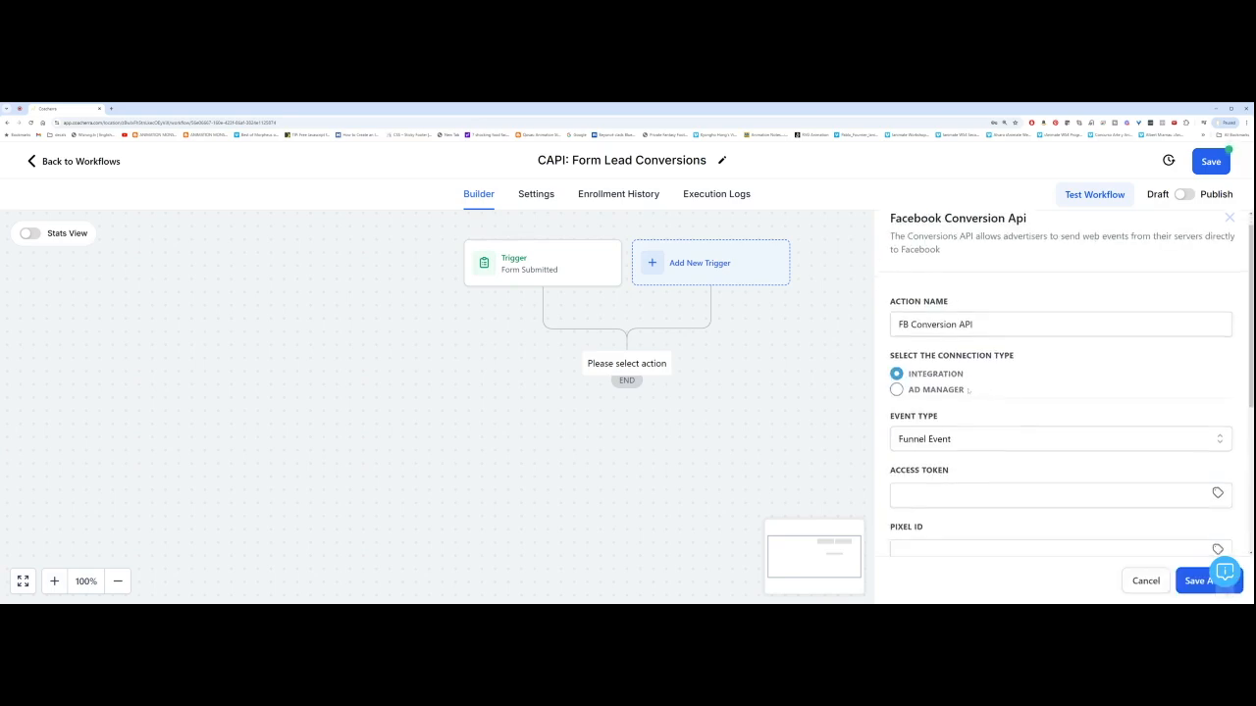
click(991, 357)
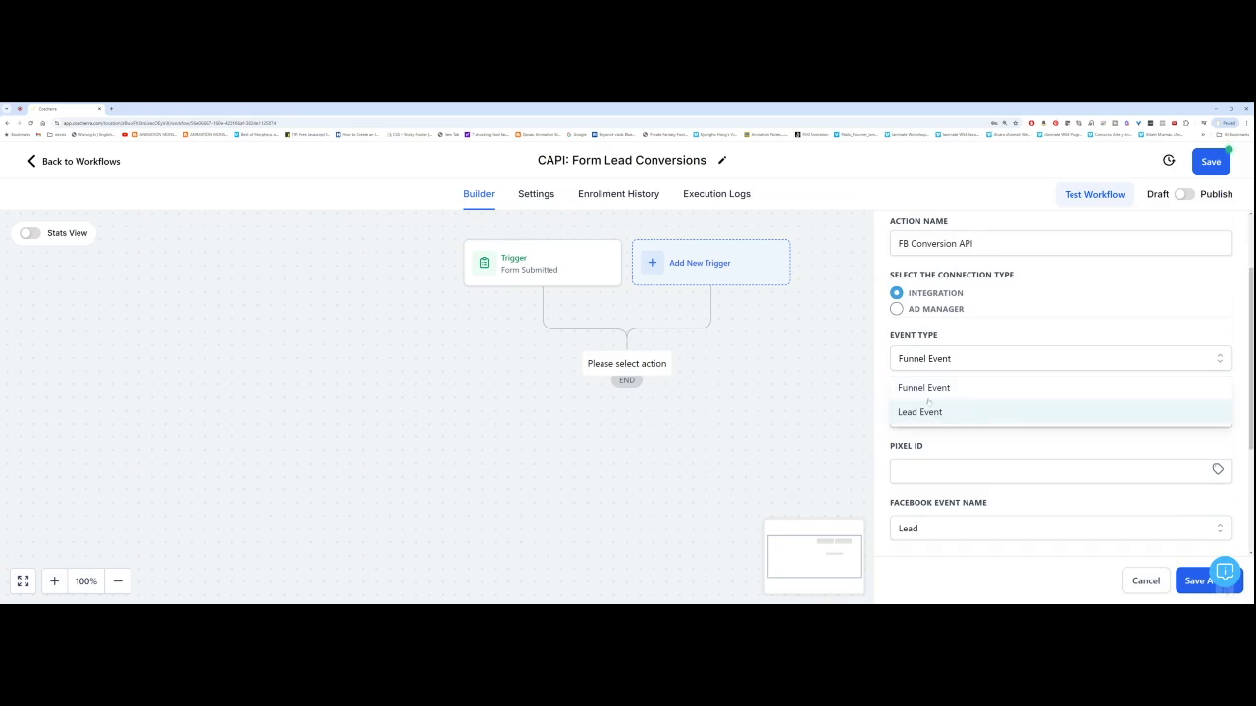
click(952, 359)
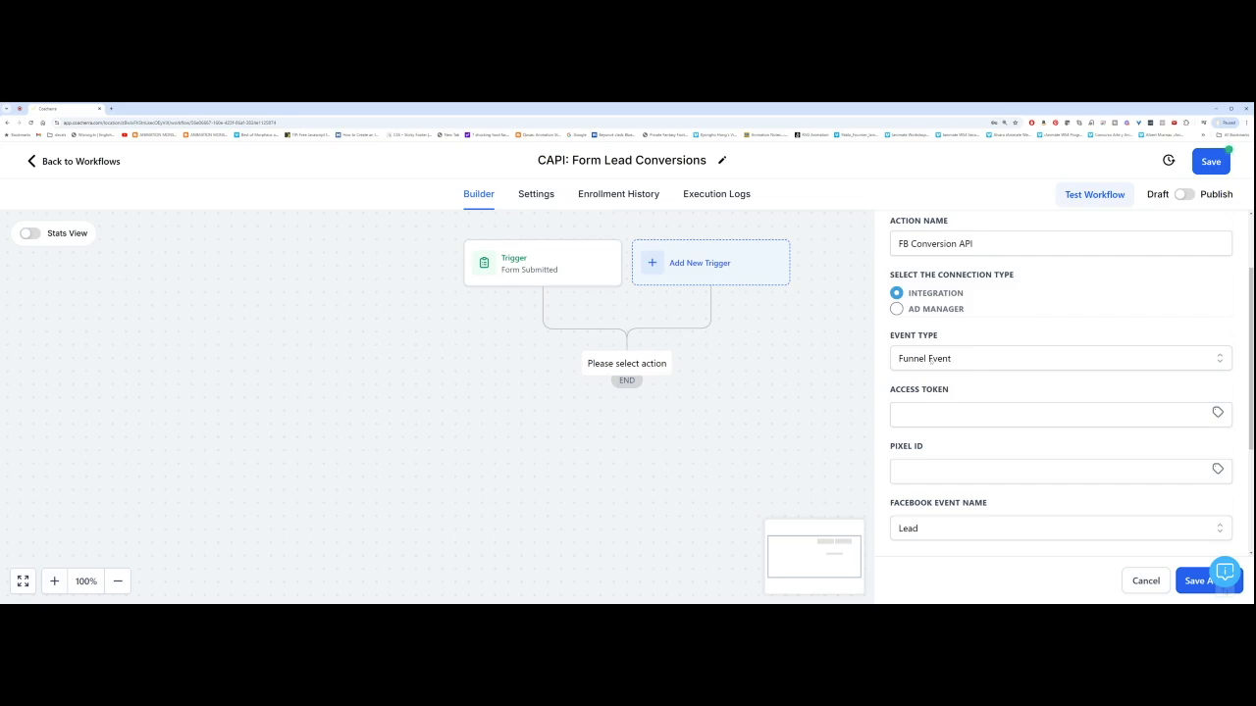
Step: Focus the action's Access Token field and switch to the pixel notes Google Doc
scroll(930, 359, down, 1)
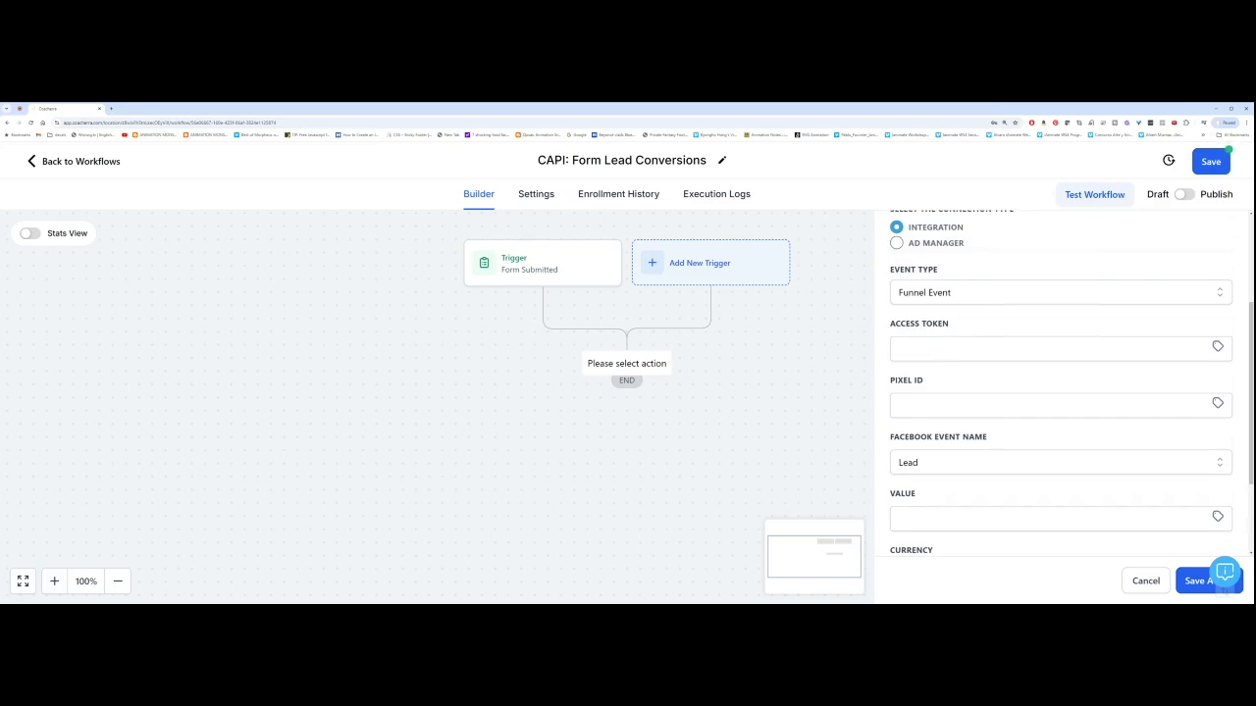
triple_click(920, 323)
triple_click(905, 379)
click(1040, 349)
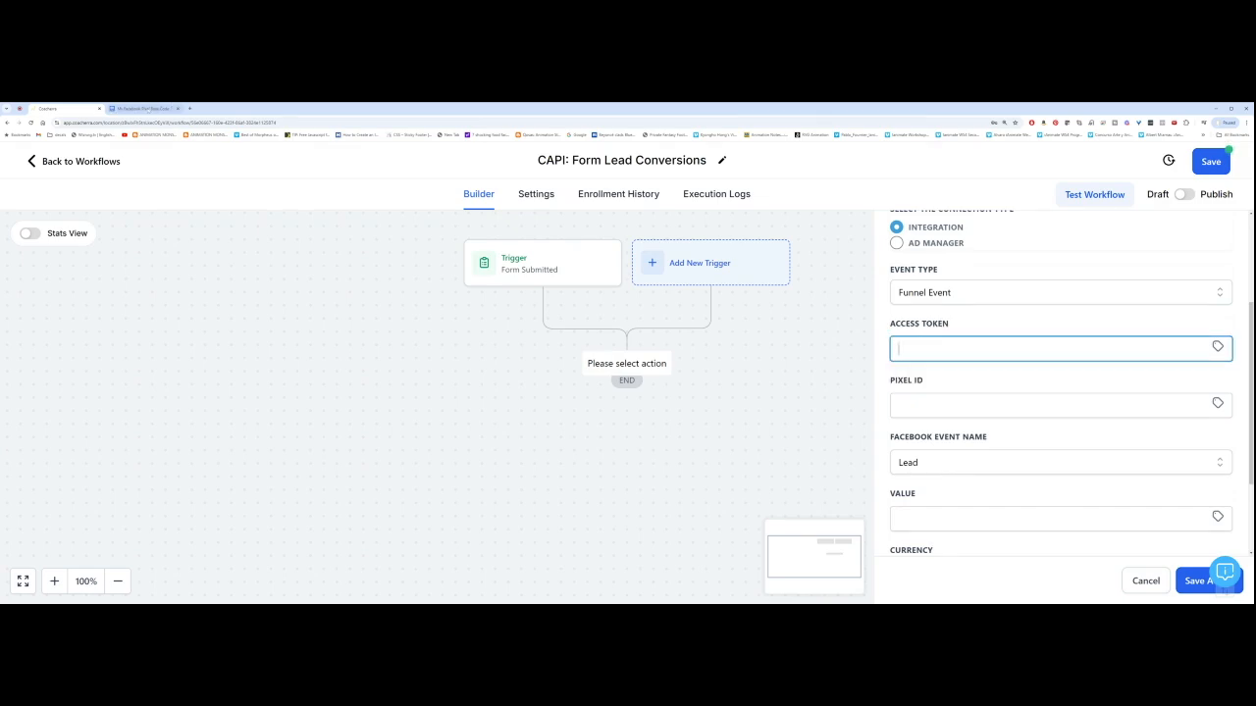
click(148, 109)
Step: Copy the access token from the pixel notes doc into the Access Token field
scroll(569, 539, down, 6)
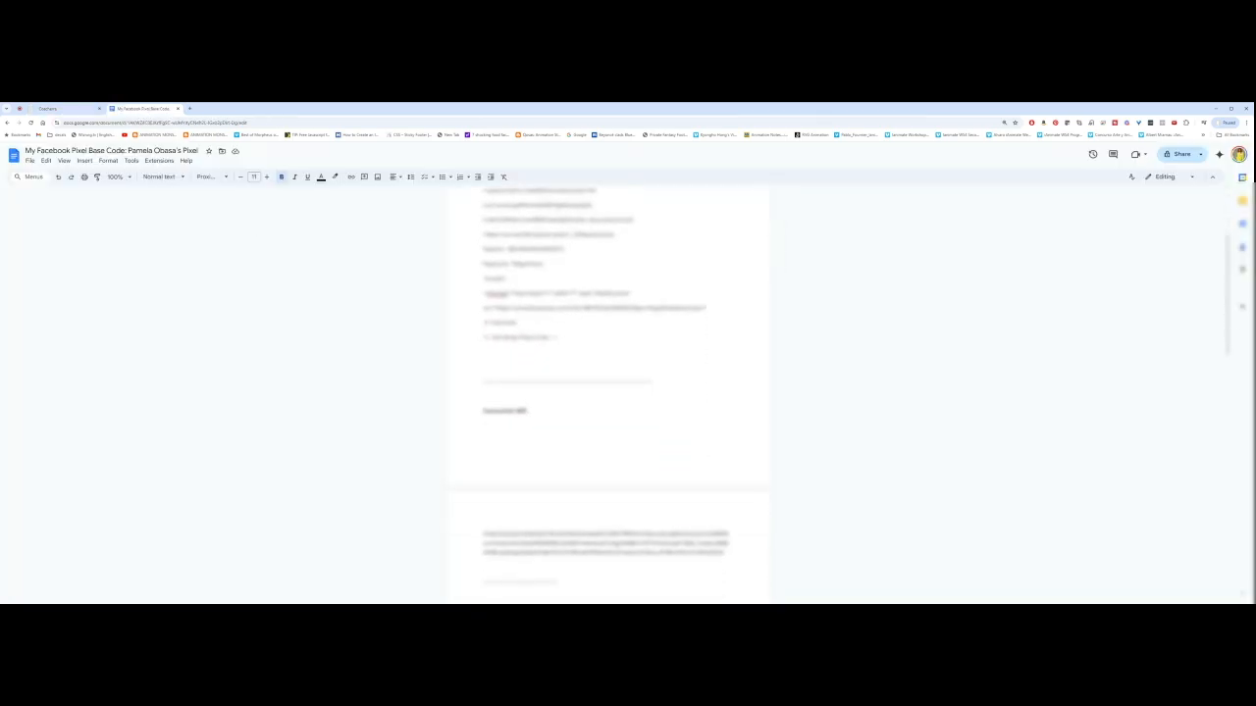
scroll(606, 414, down, 2)
triple_click(606, 414)
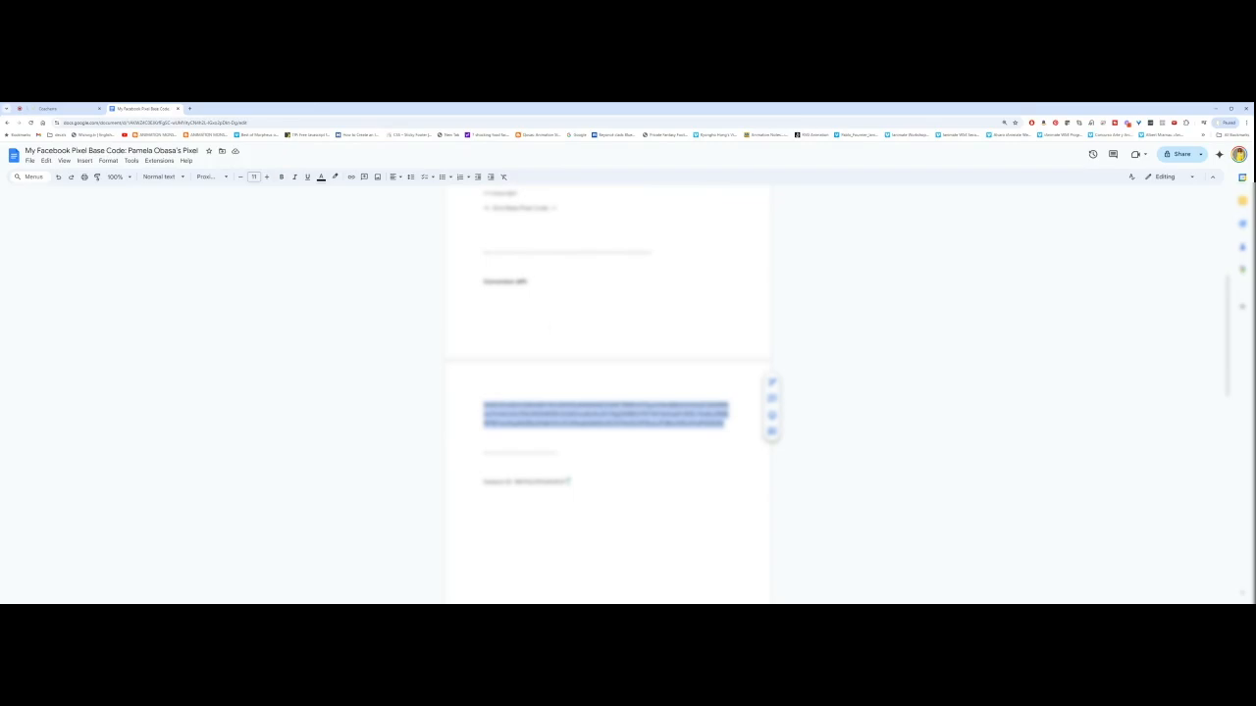
click(59, 107)
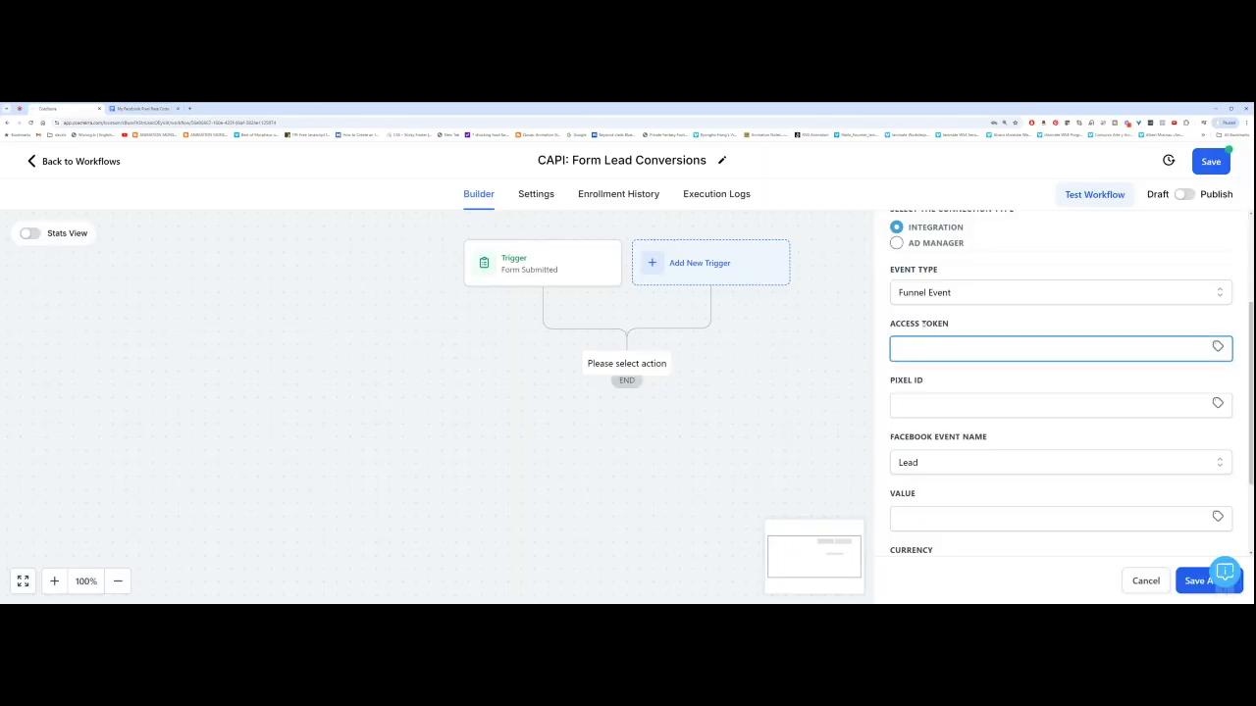
key(ctrl+v)
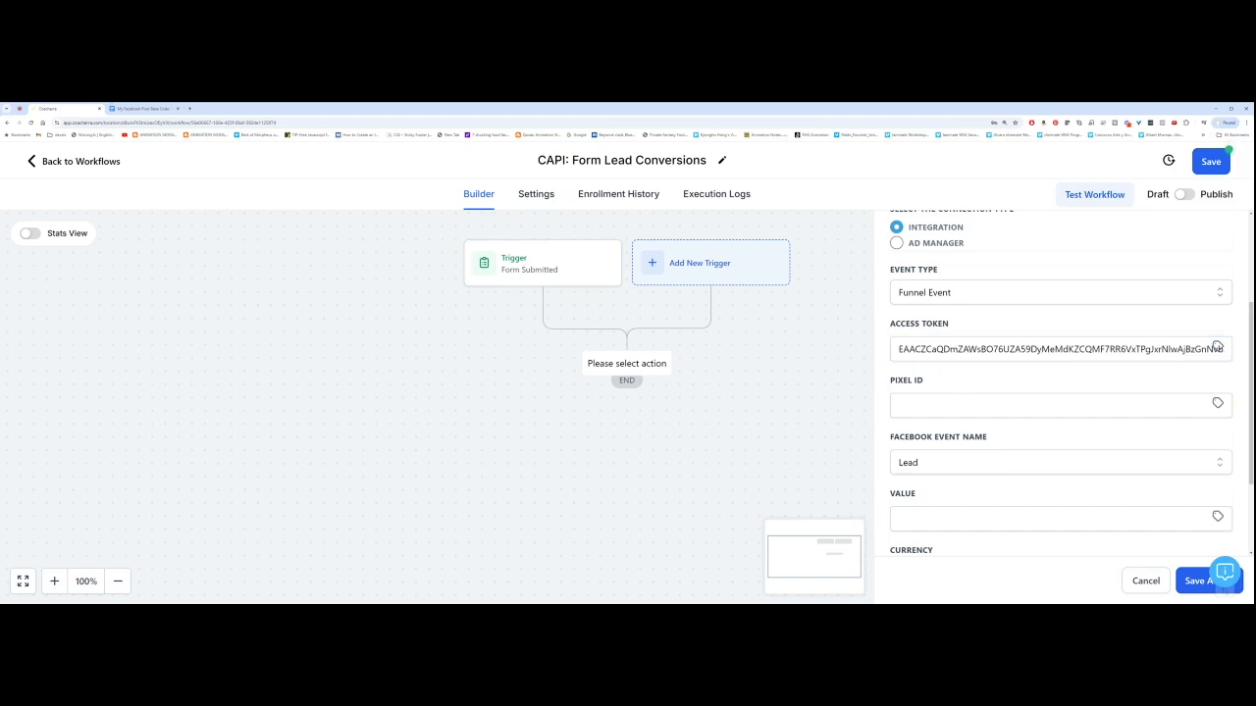
Step: Copy the Pixel ID number from the doc and focus the action's Pixel ID field
click(145, 108)
scroll(606, 421, down, 2)
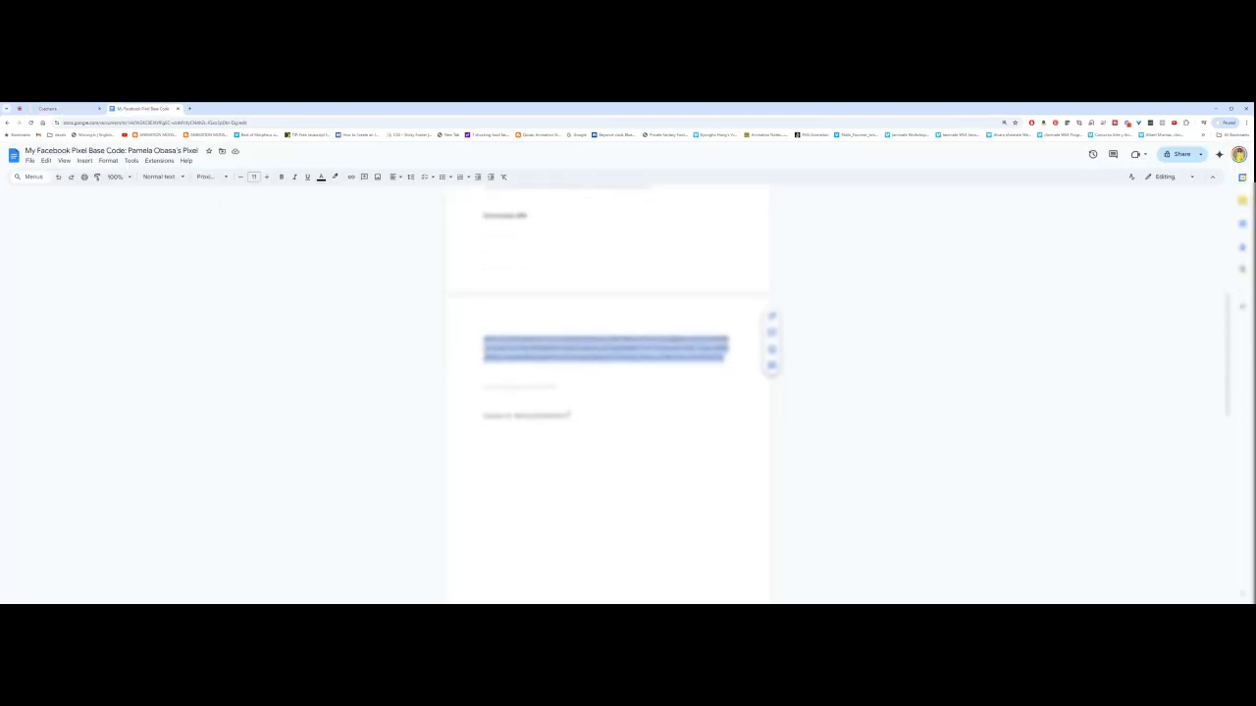
drag(570, 416, 523, 416)
click(519, 416)
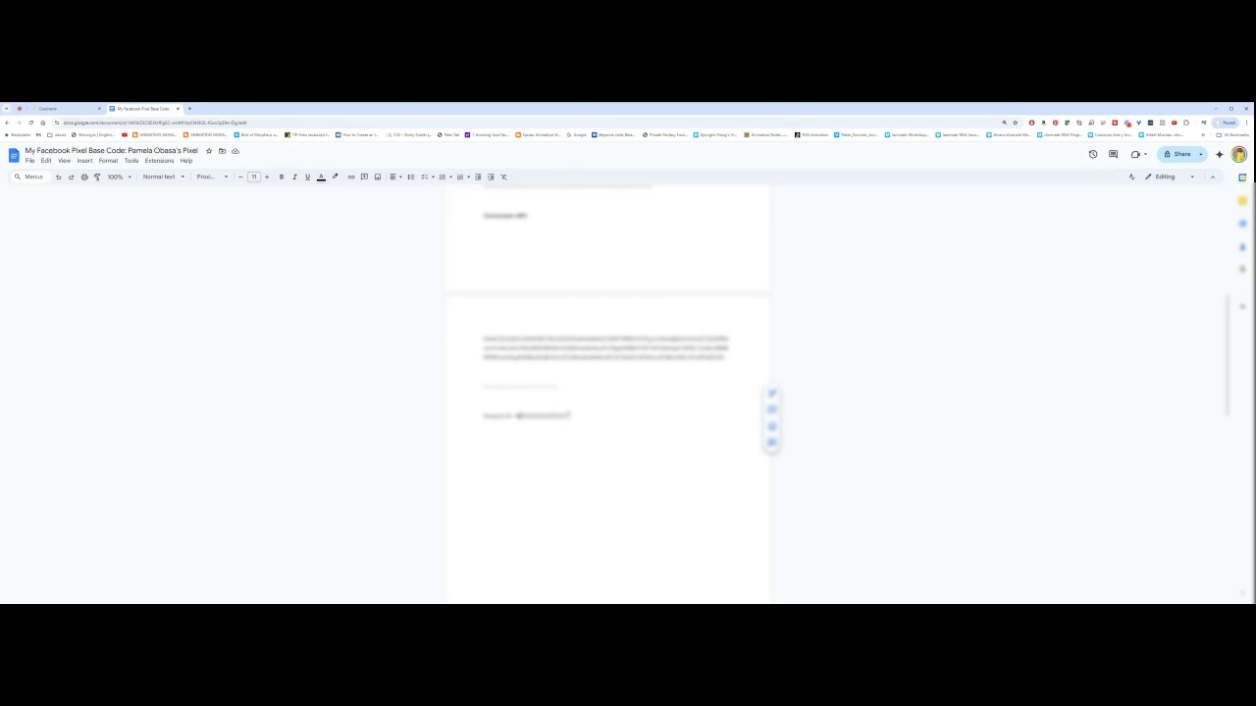
double_click(514, 417)
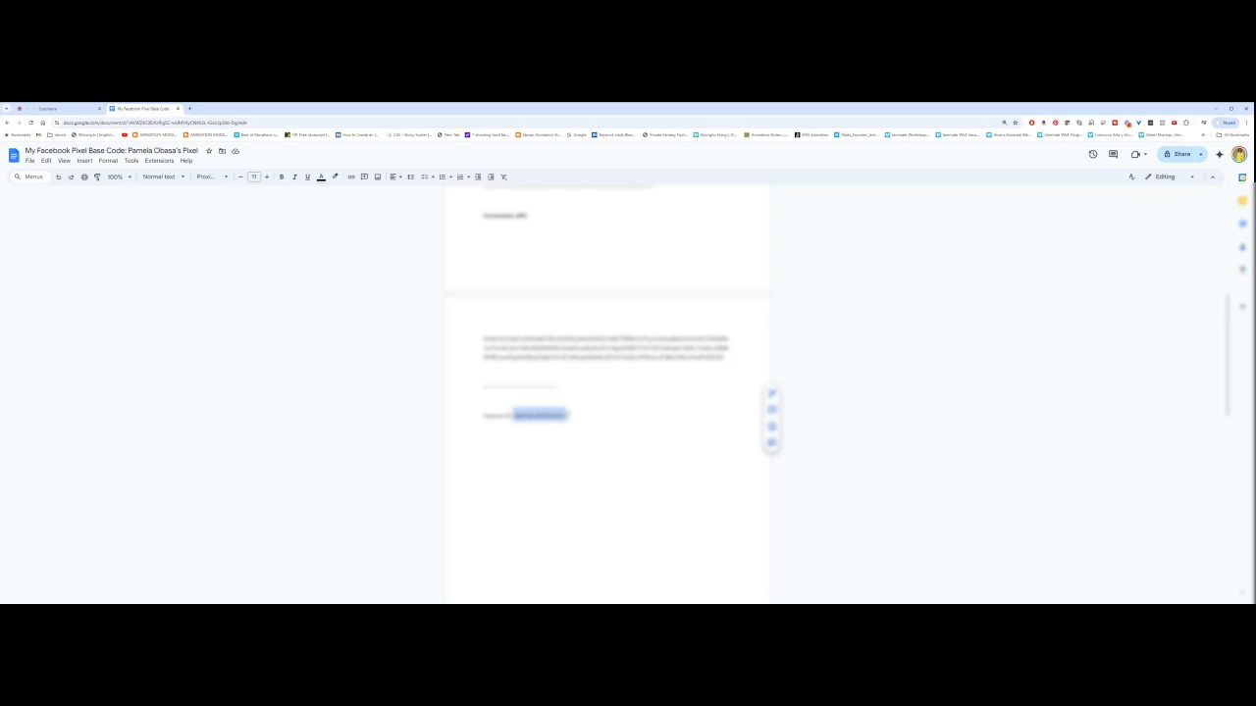
click(517, 416)
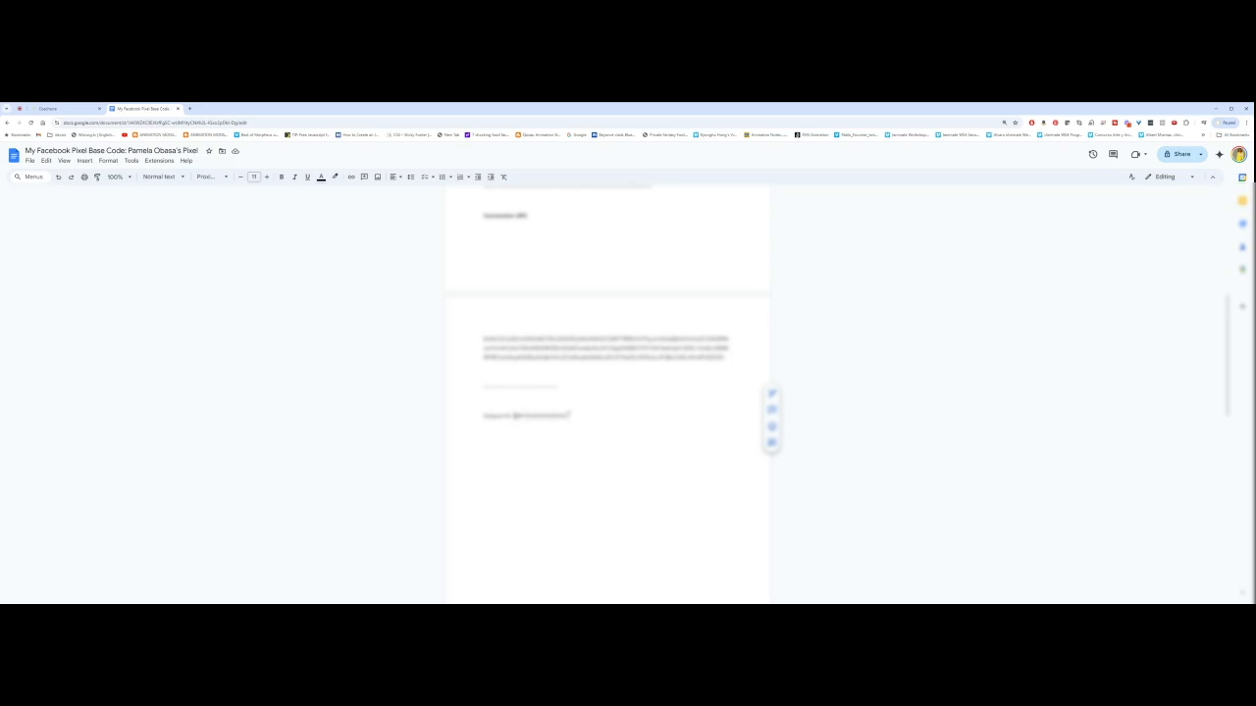
drag(515, 416, 568, 416)
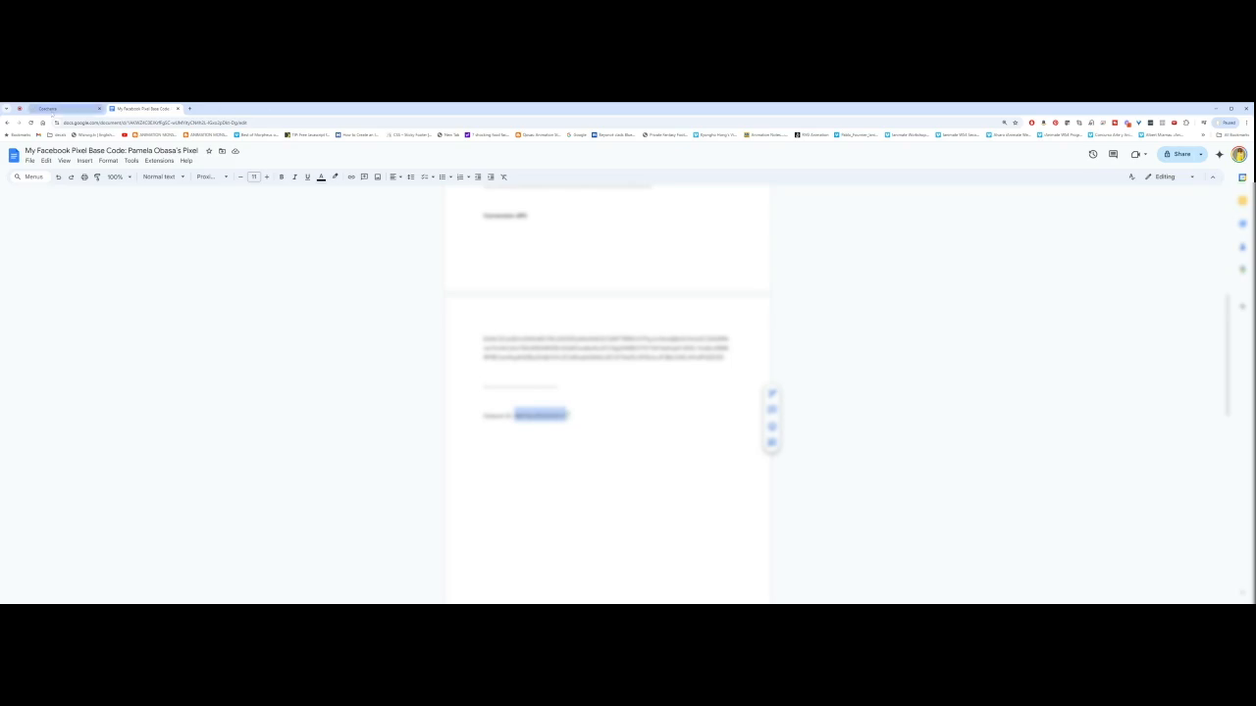
click(76, 109)
click(912, 406)
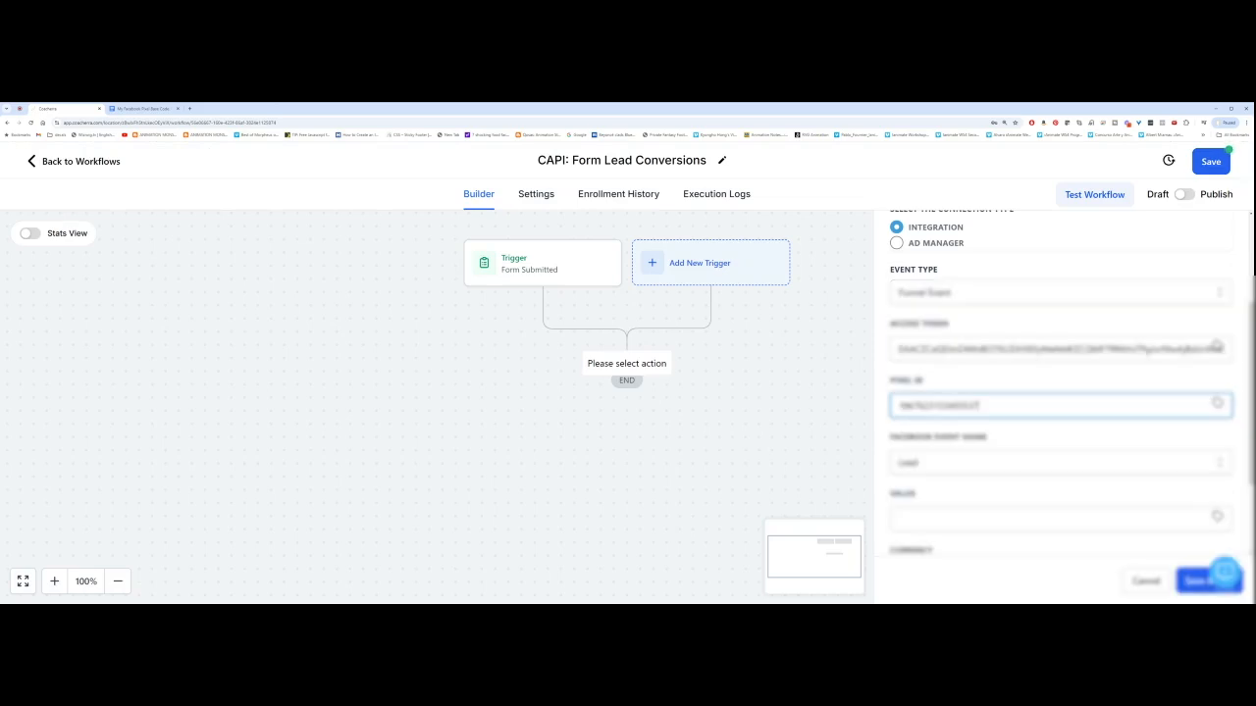
Step: Keep Lead as the Facebook event name and save the FB Conversion API action
click(911, 435)
scroll(919, 440, down, 1)
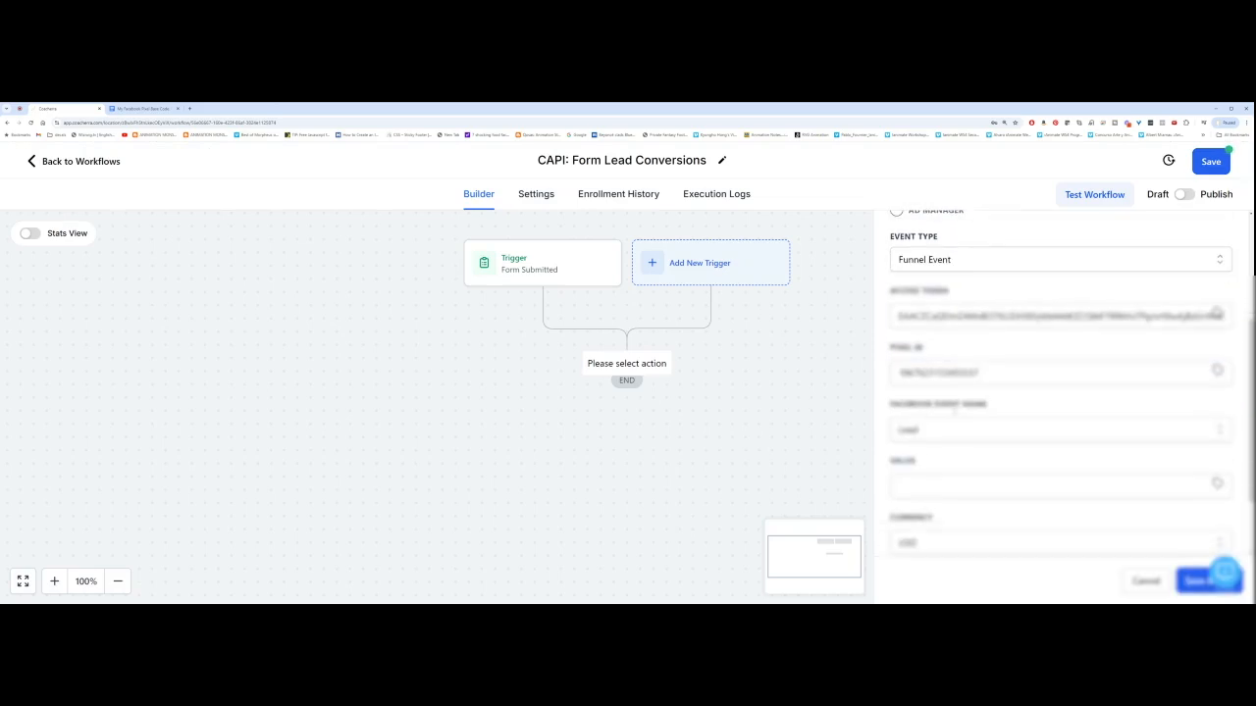
click(950, 431)
scroll(952, 505, down, 6)
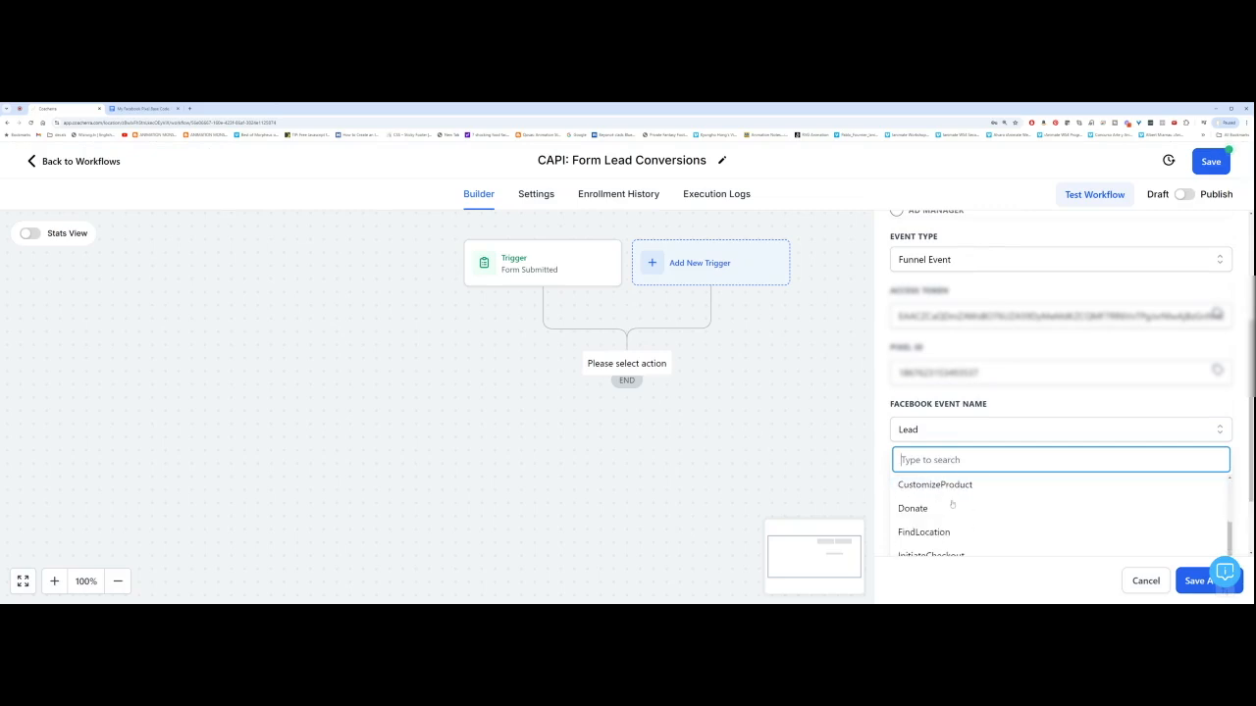
scroll(952, 504, up, 3)
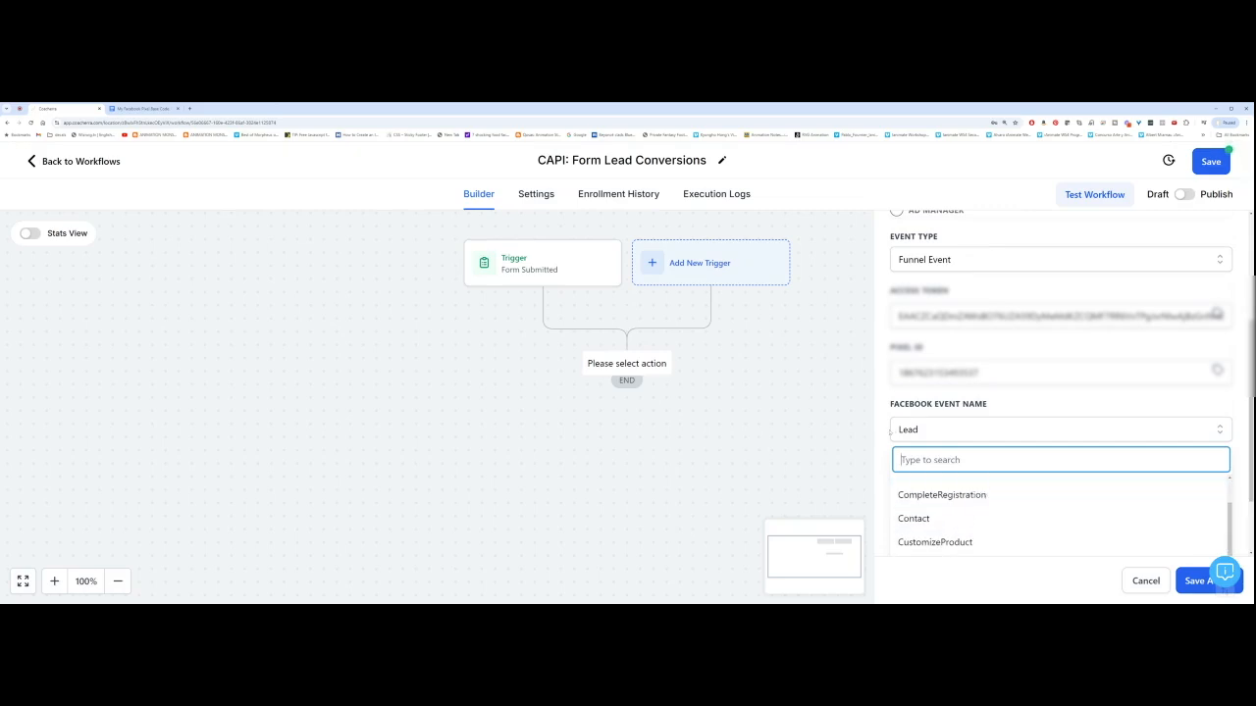
click(941, 428)
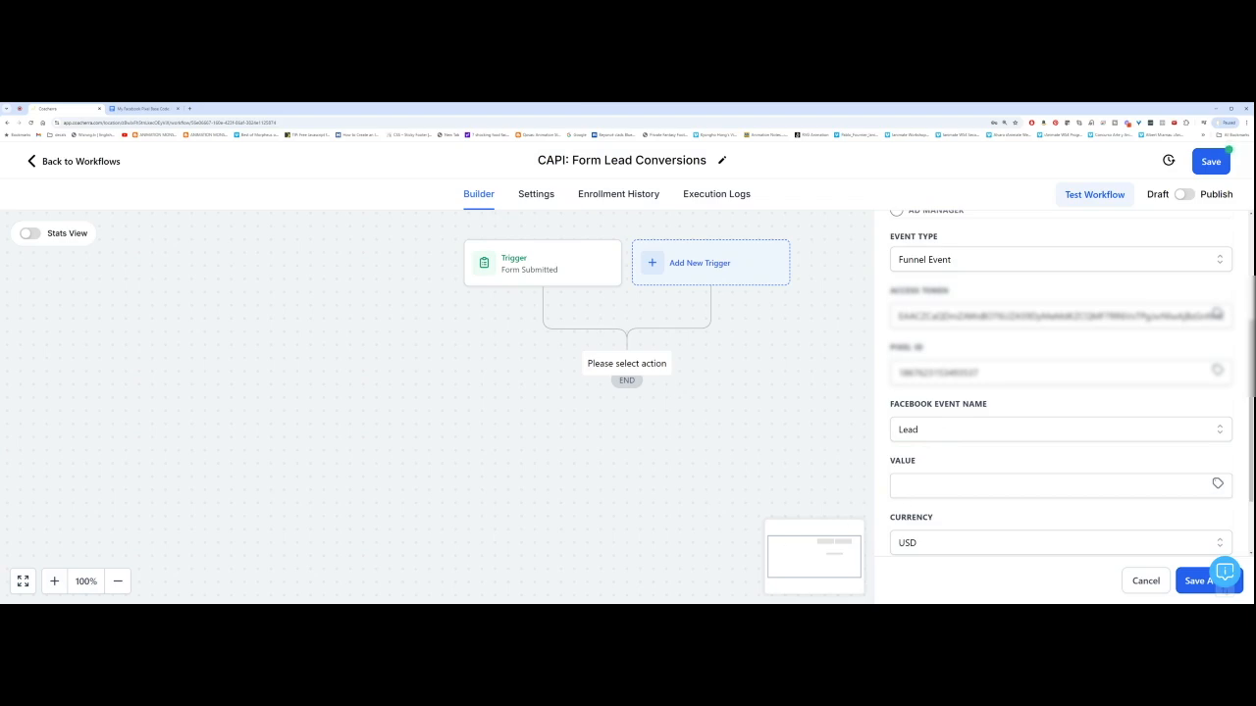
scroll(1060, 413, down, 2)
click(1195, 584)
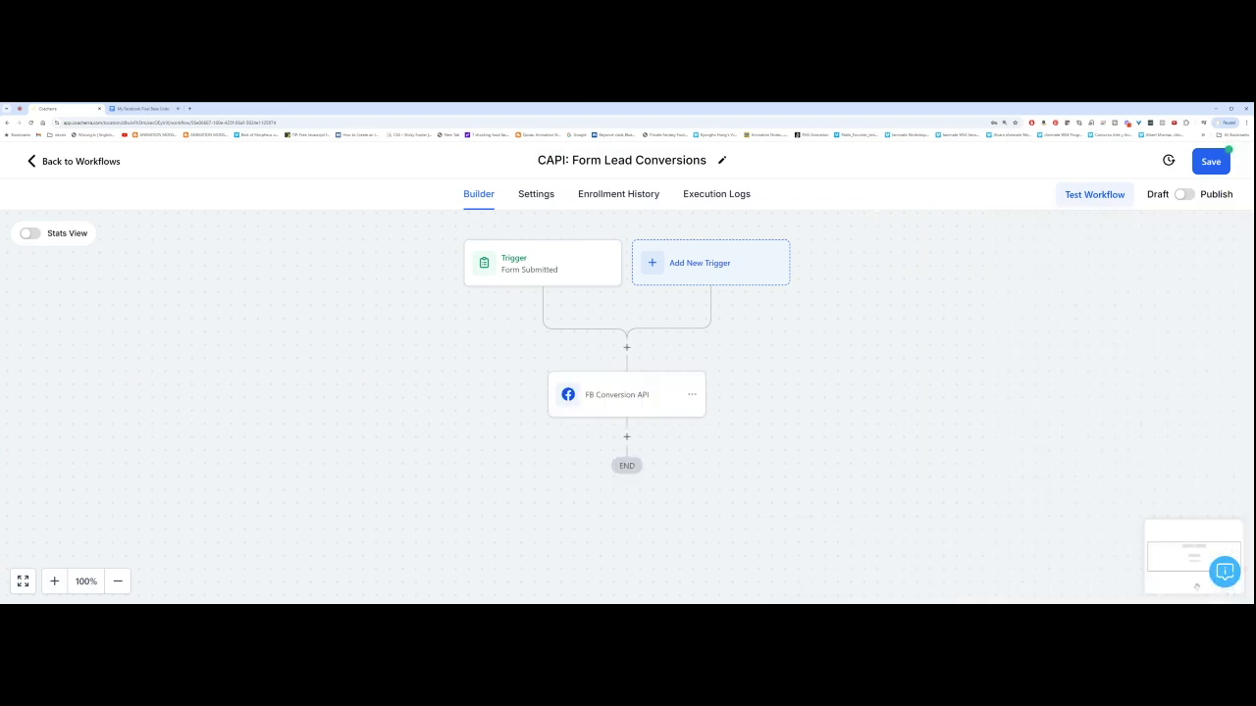
Step: Switch the workflow from Draft to Published, save it, and return to Workflows
scroll(1142, 234, down, 1)
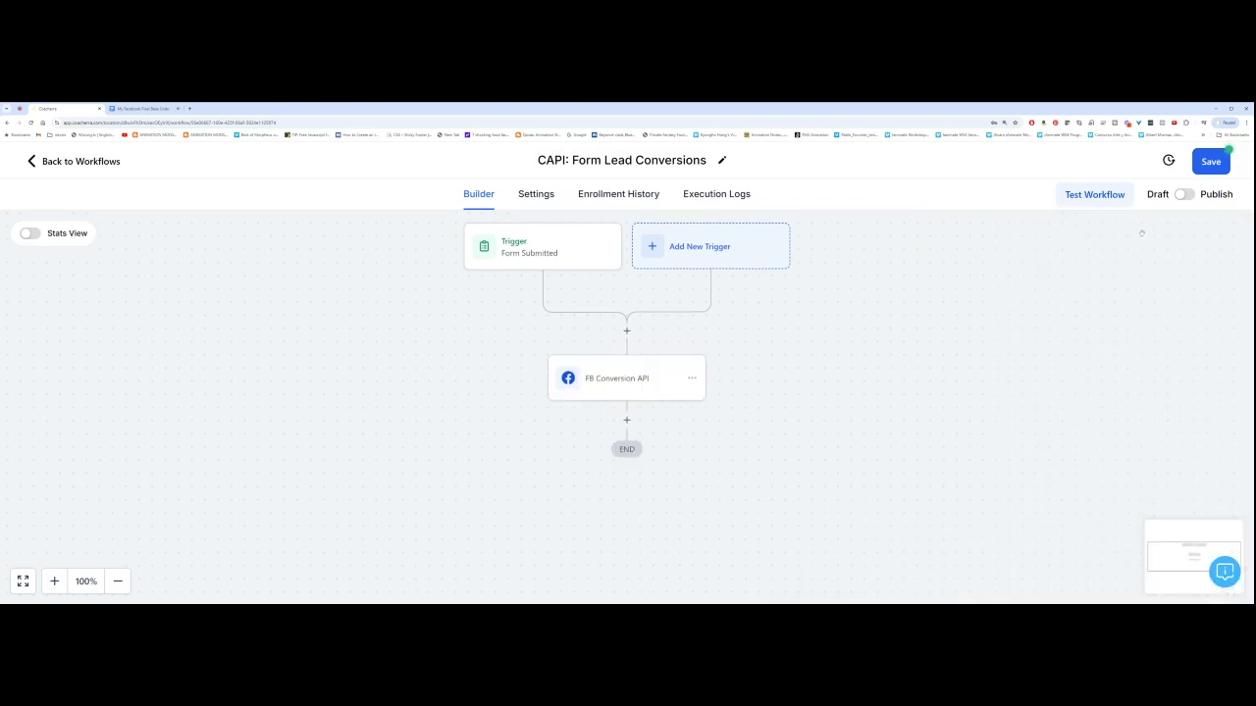
click(1184, 195)
click(1209, 172)
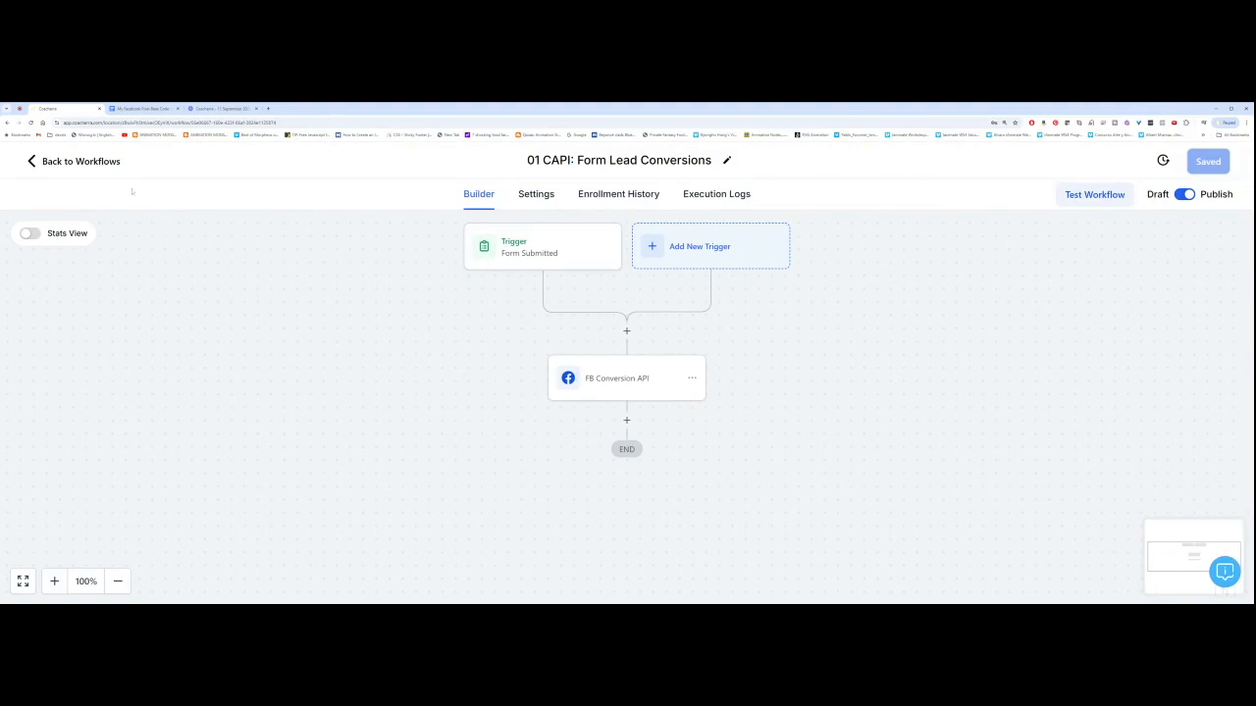
click(36, 165)
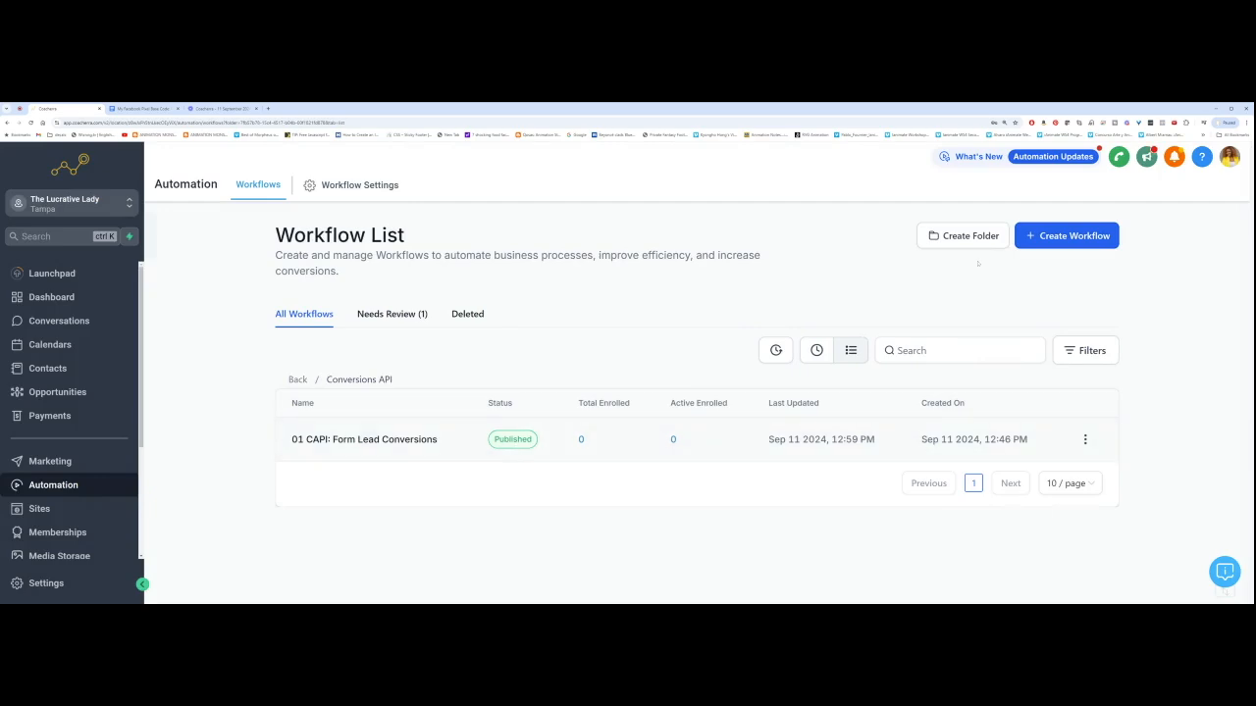
Step: Start a blank workflow titled '02: CAPI - Purchase Conversions' and begin adding its trigger
click(1064, 238)
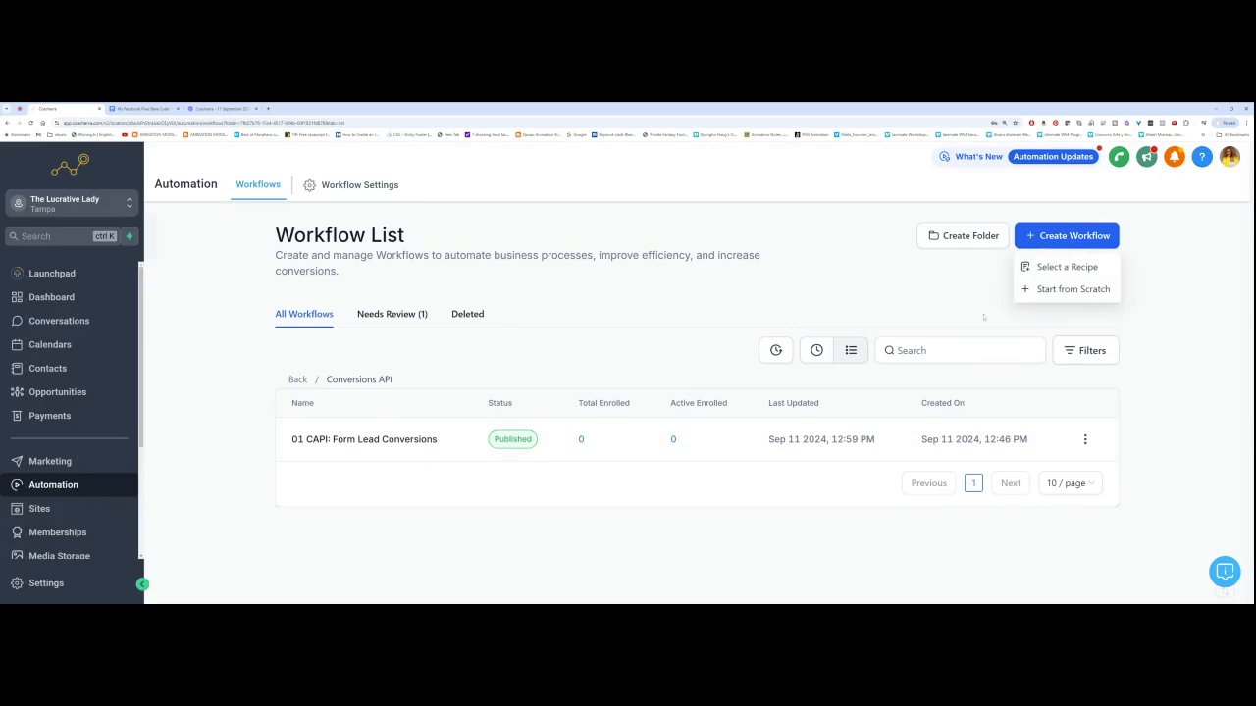
click(1067, 290)
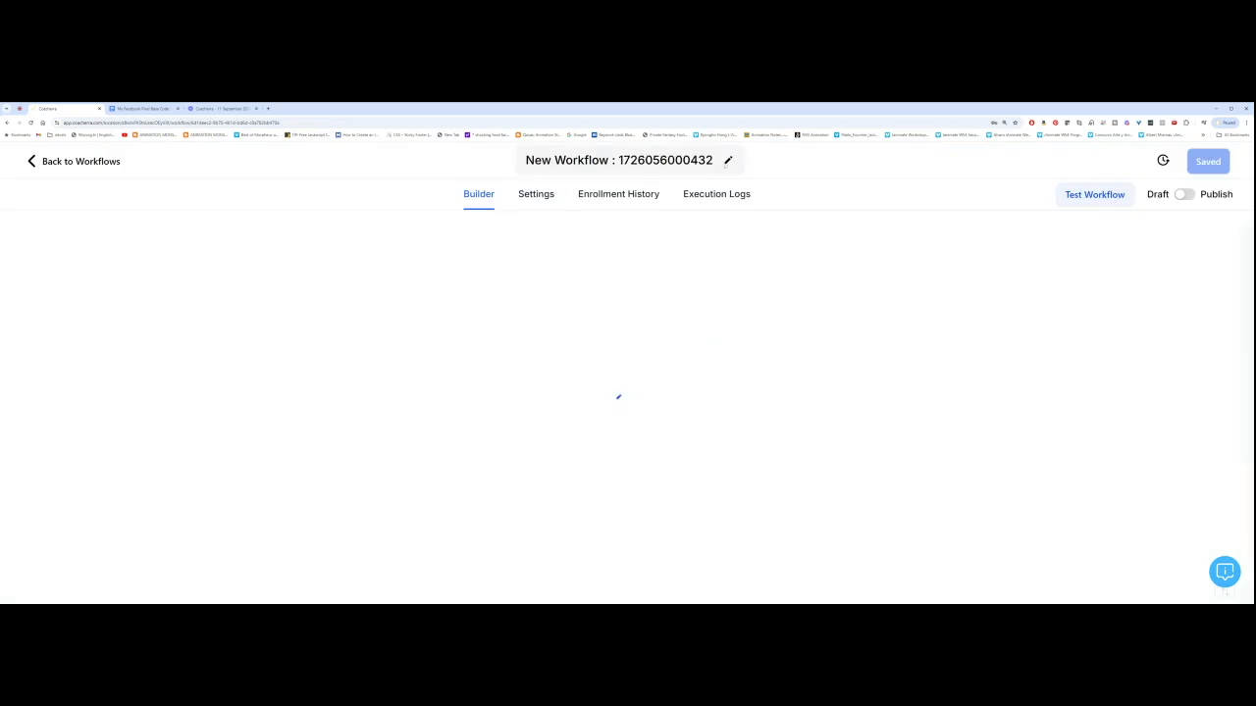
triple_click(618, 159)
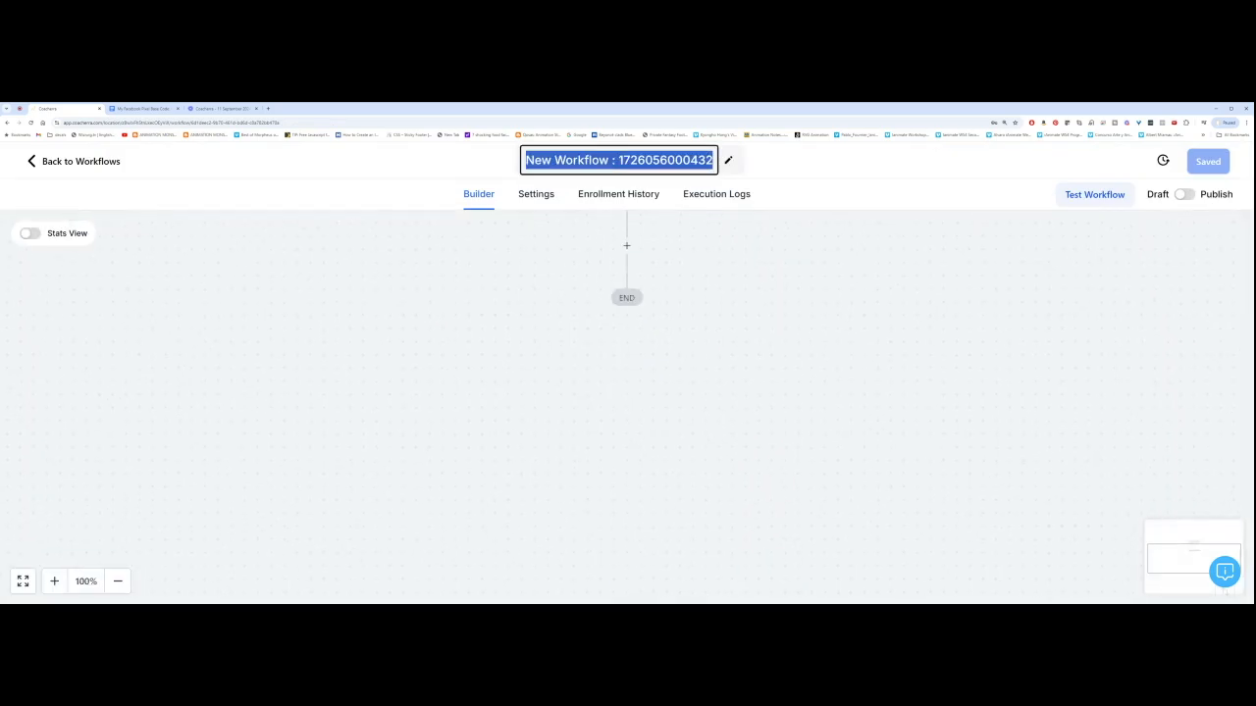
text(01)
key(BackSpace)
text(2)
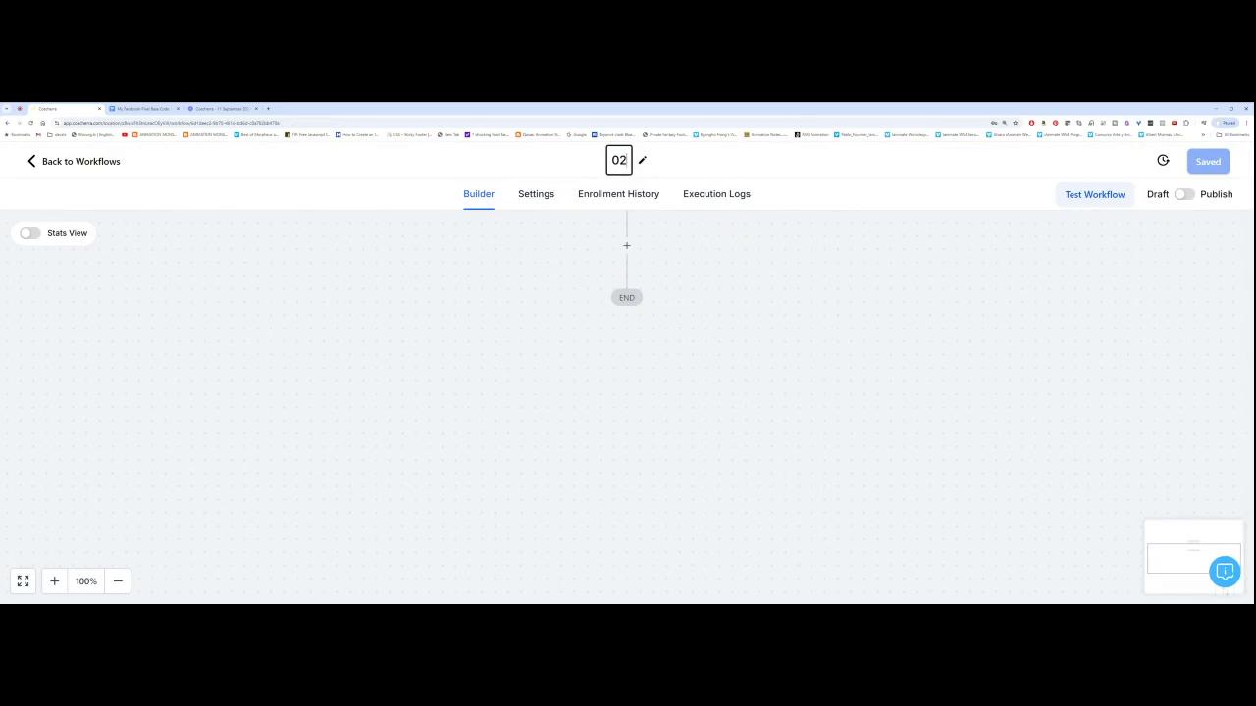
text(: CAPI)
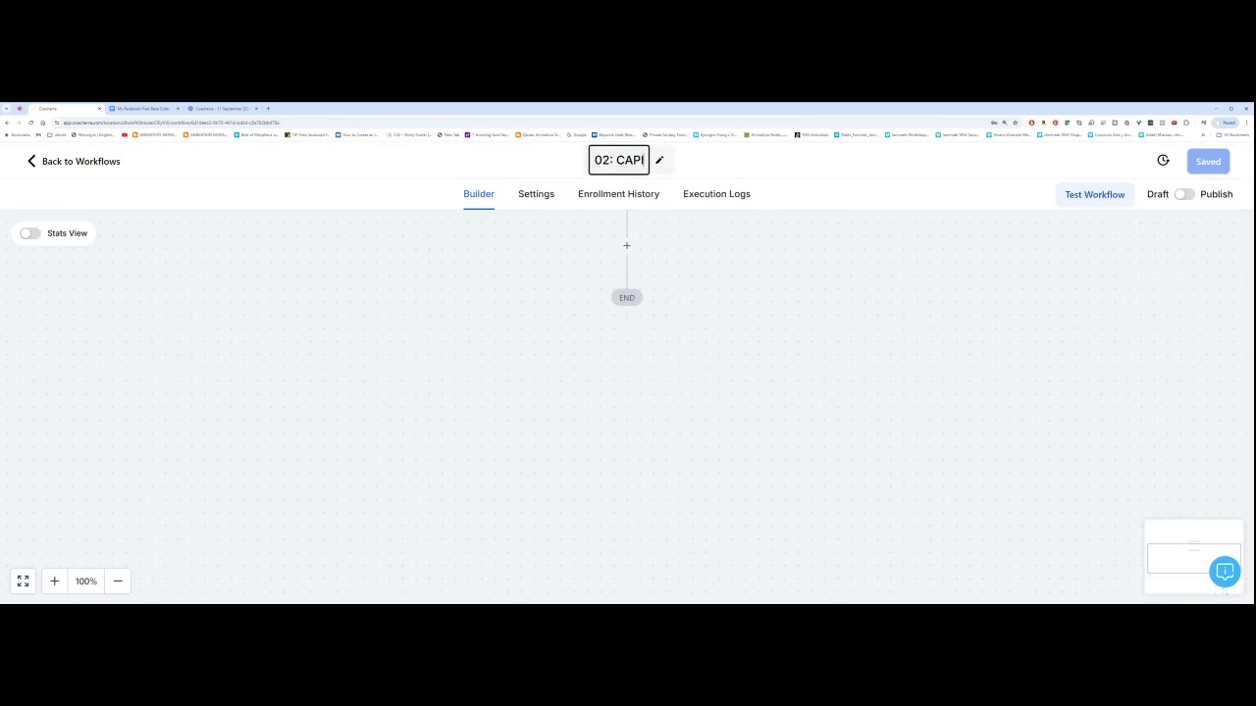
text( - )
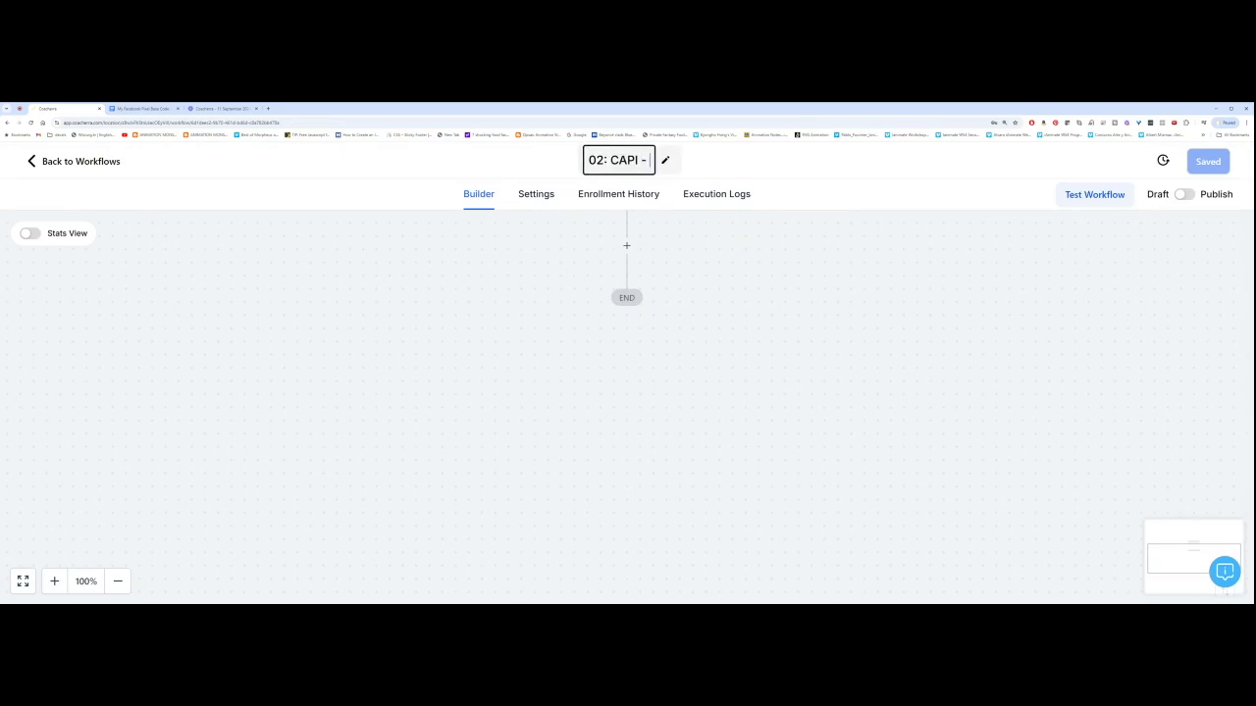
text(Purchase)
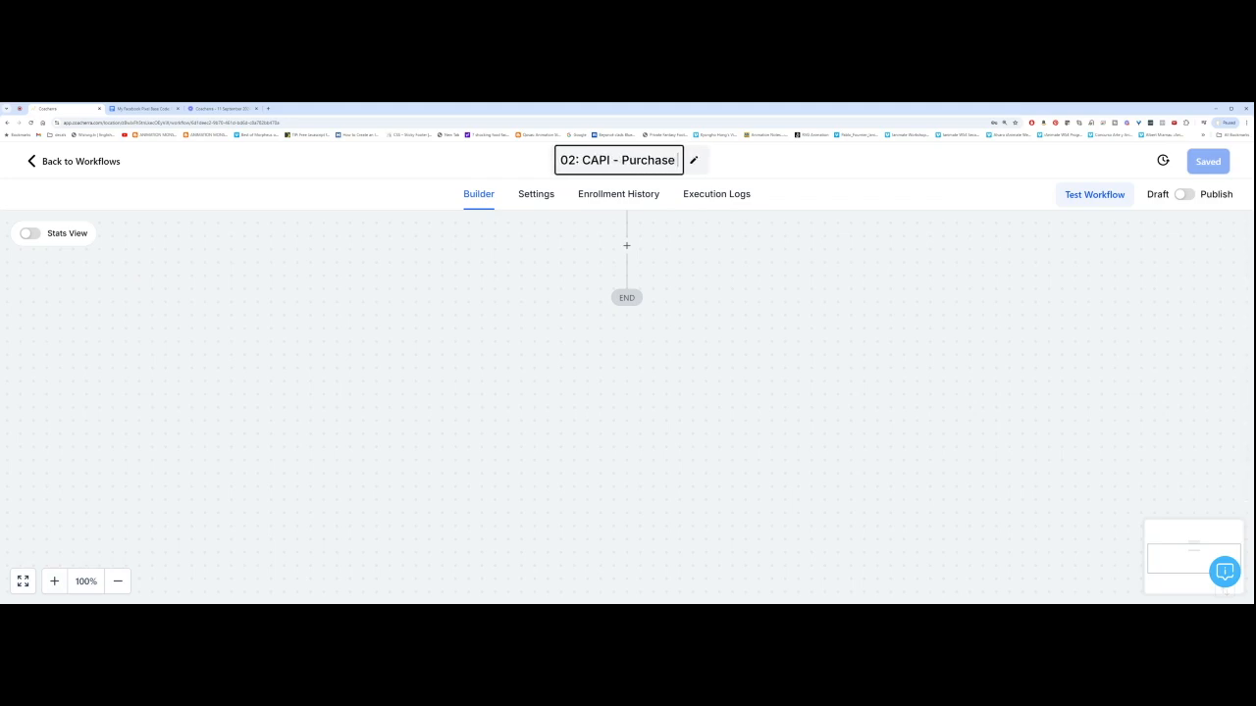
text( Conversions)
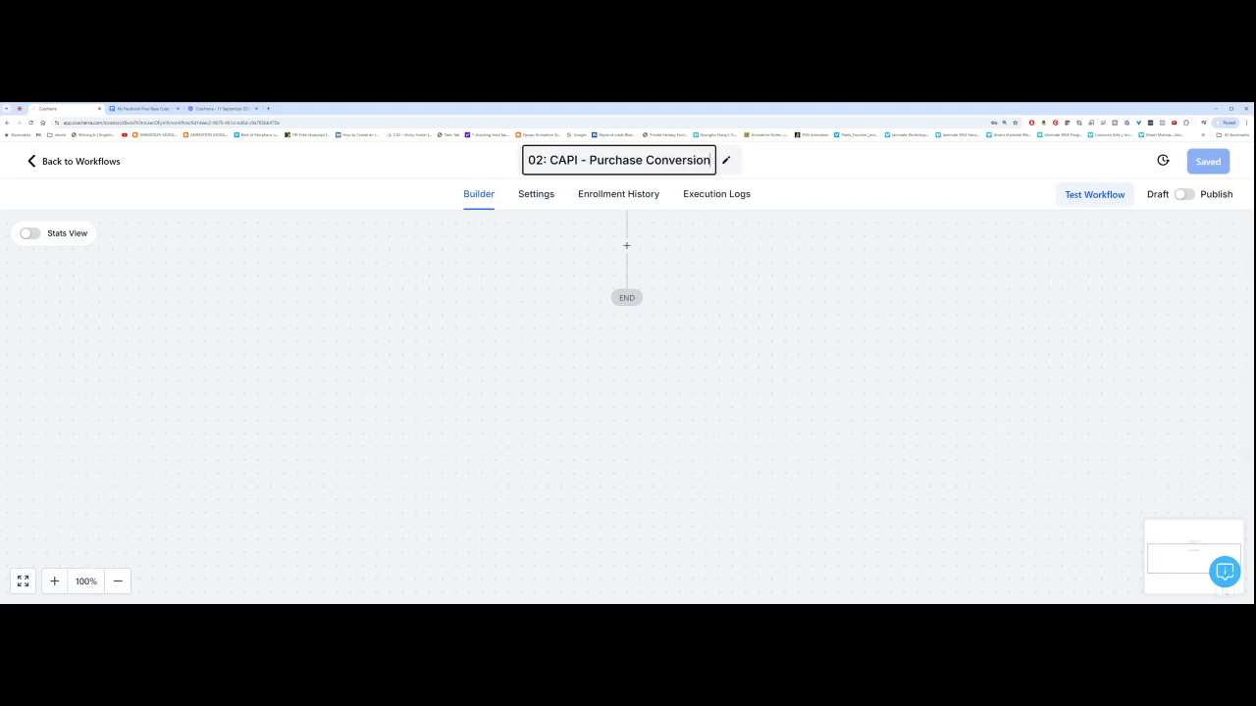
click(785, 158)
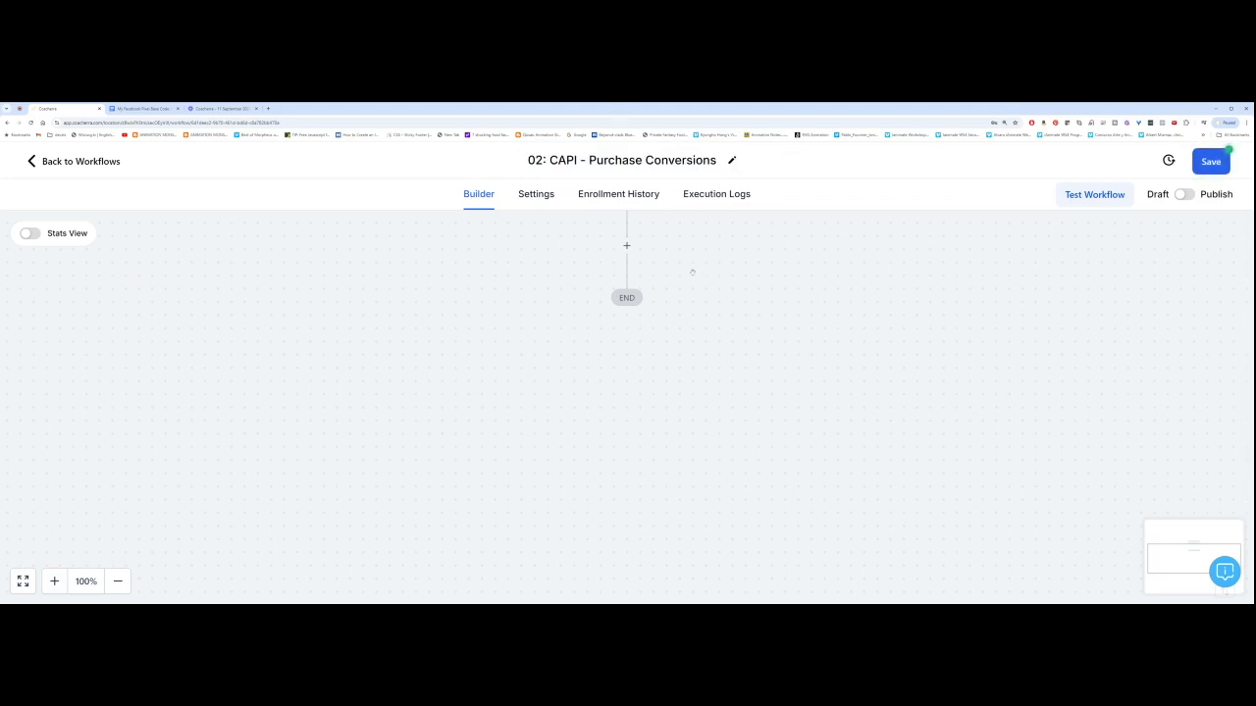
click(614, 235)
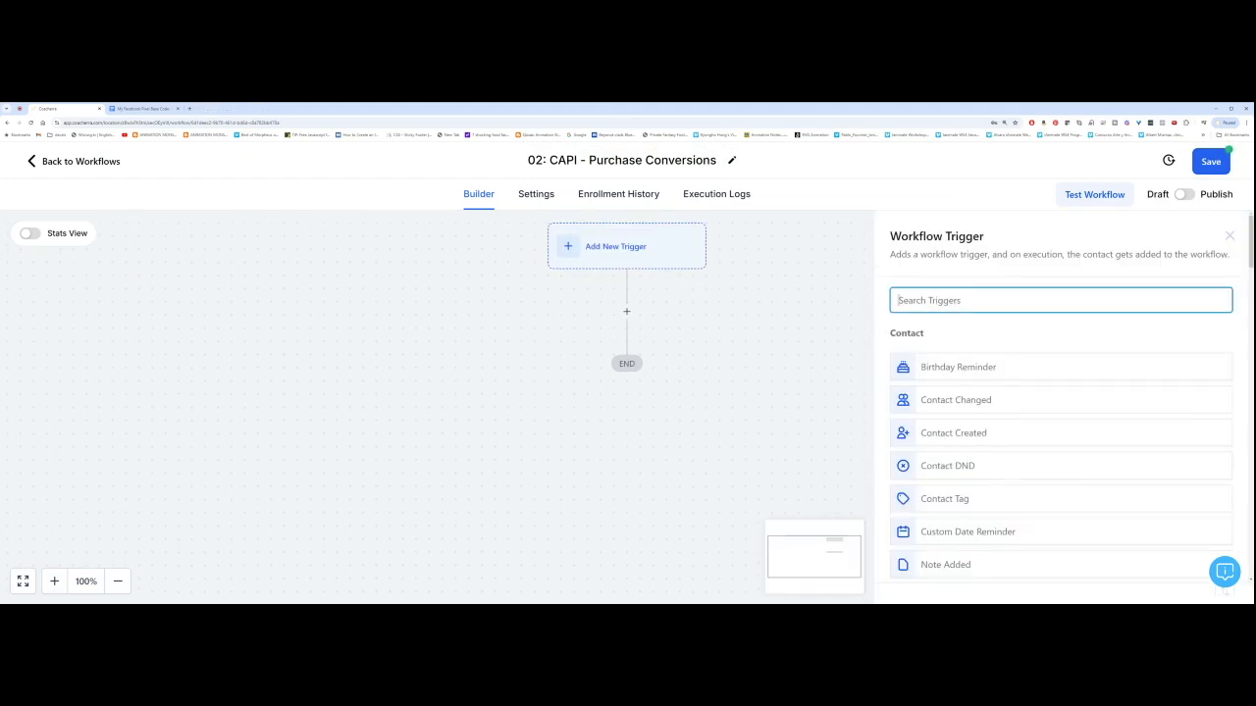
Step: Save an Order Submitted trigger filtered by Global Product 'Build Recurring Profits - Standard Ticket $5'
text(order subm)
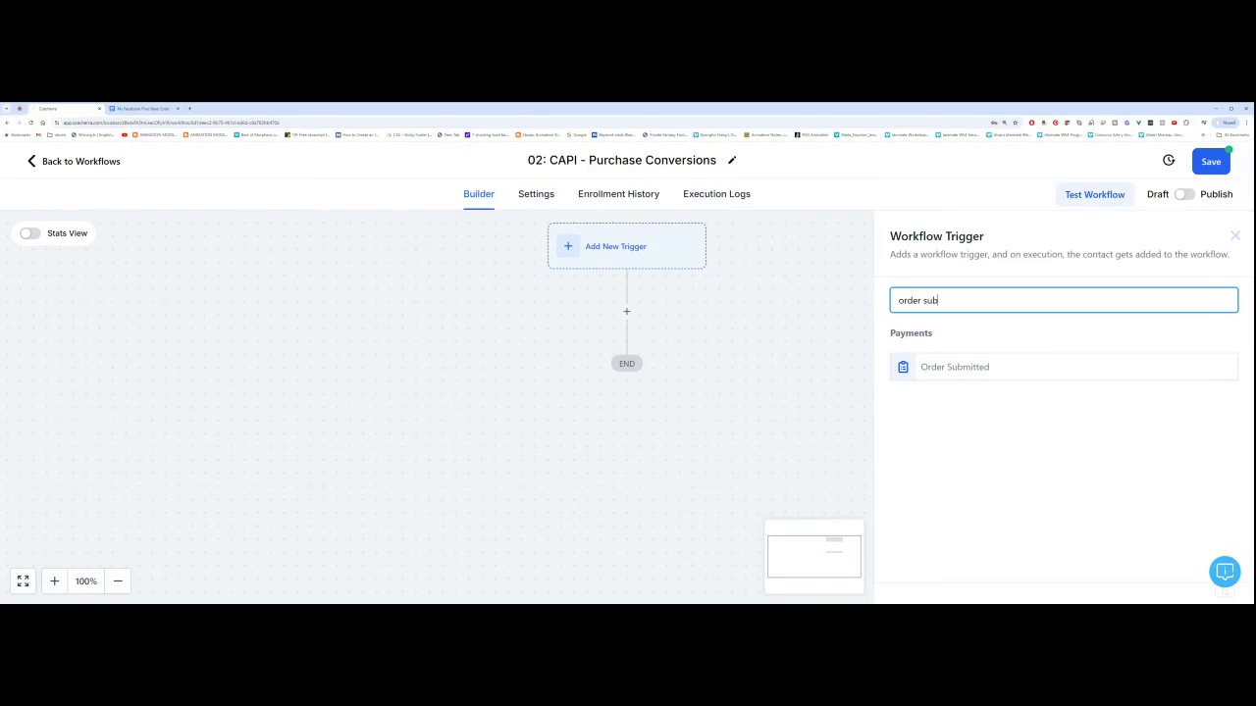
click(972, 368)
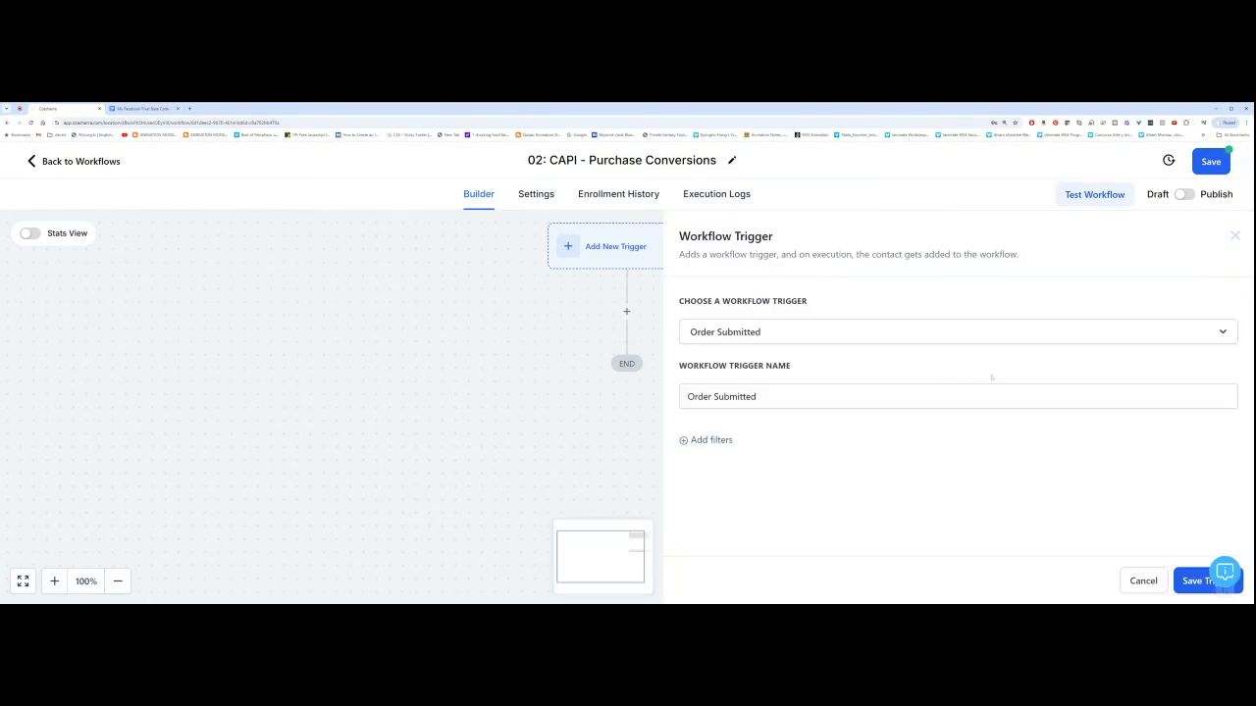
click(684, 441)
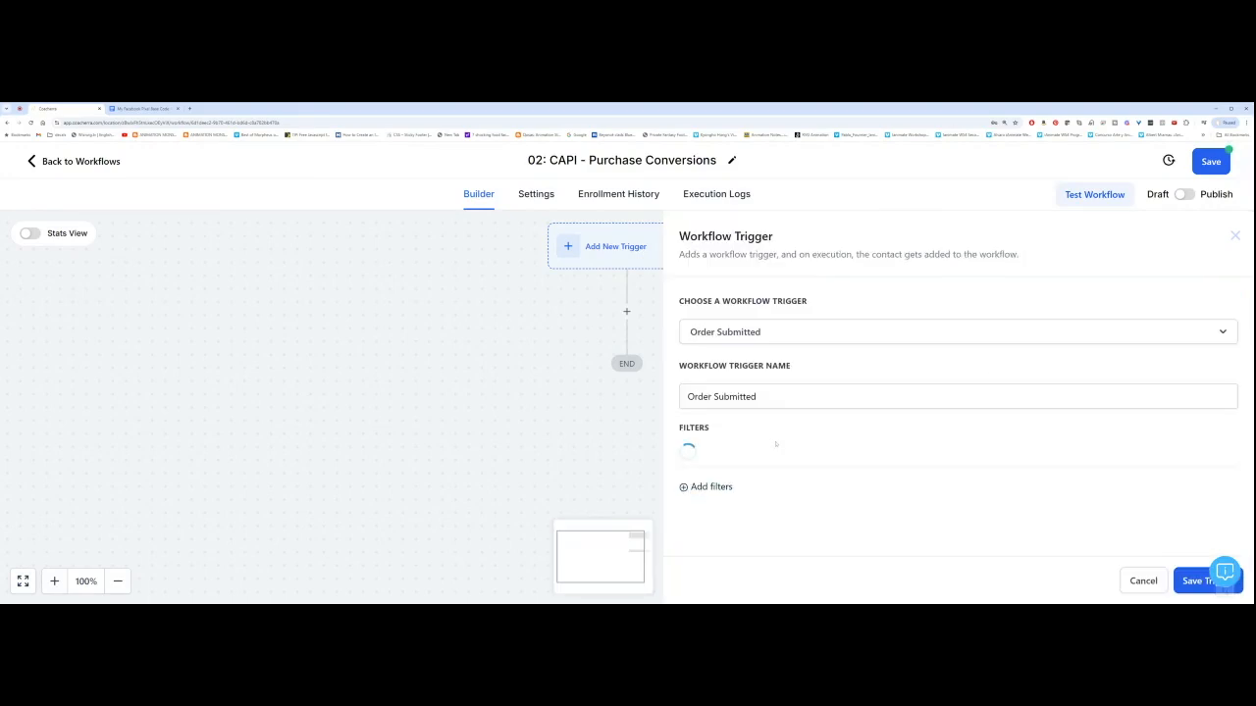
click(761, 457)
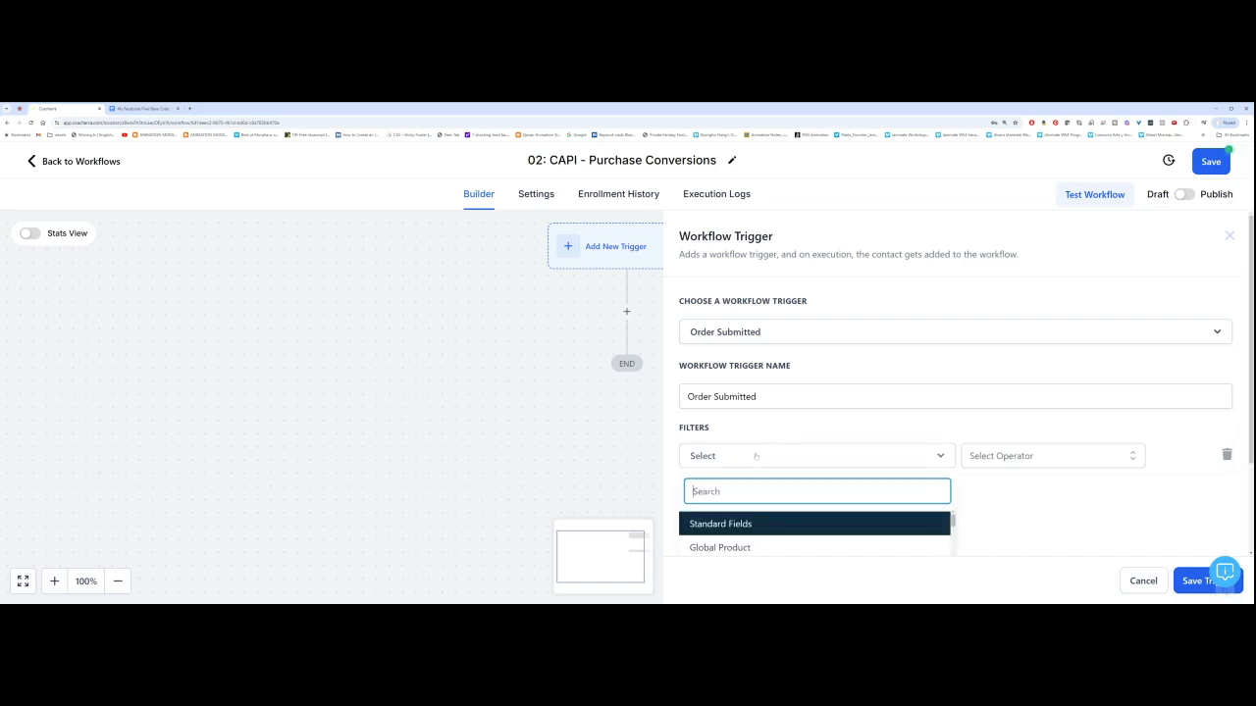
click(743, 531)
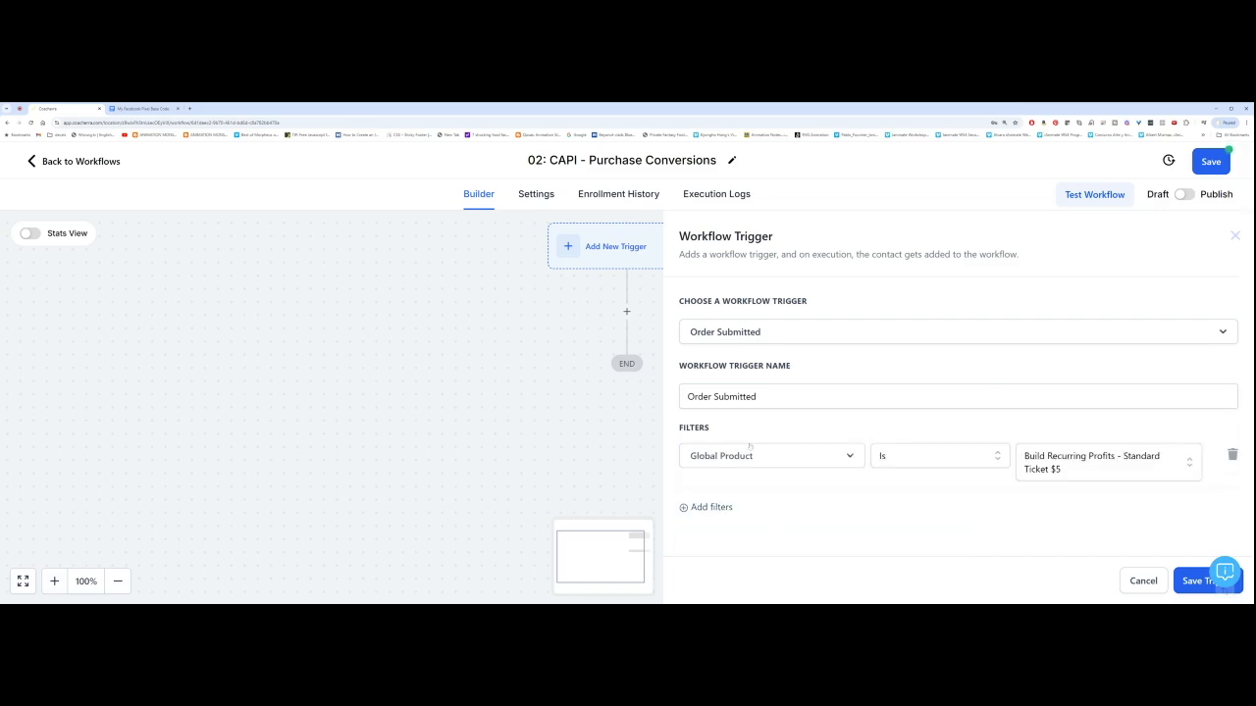
click(1134, 466)
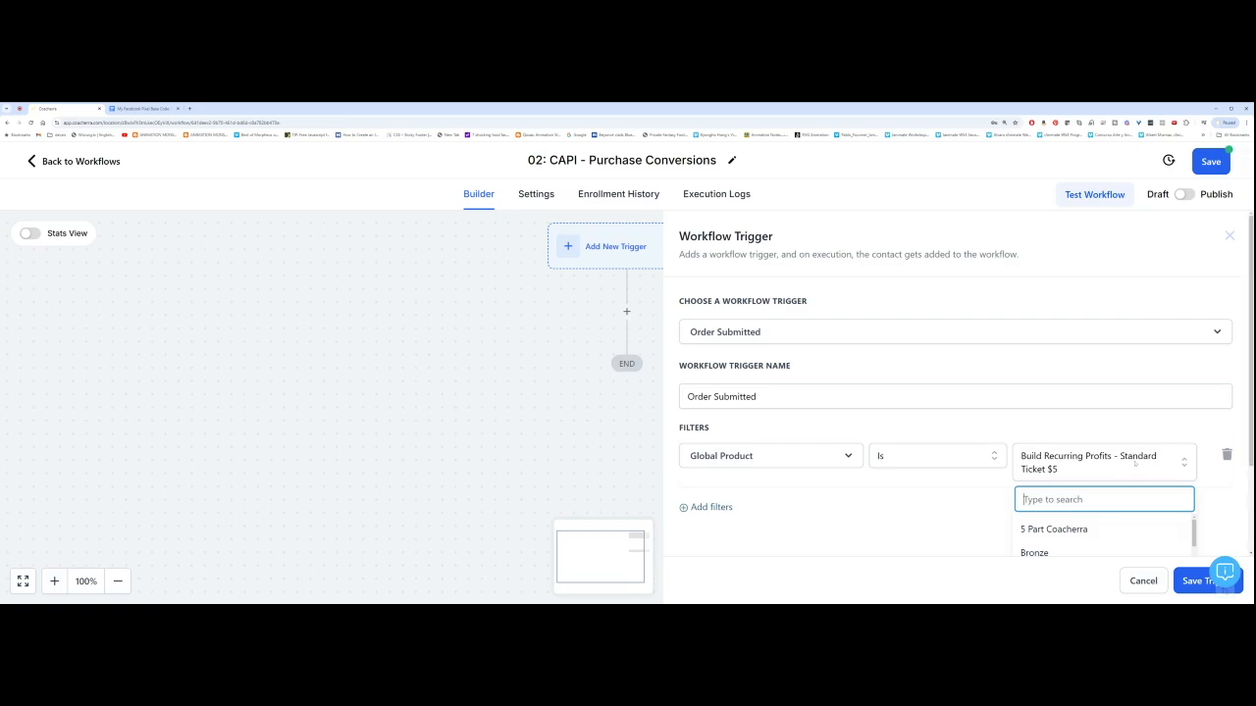
key(Escape)
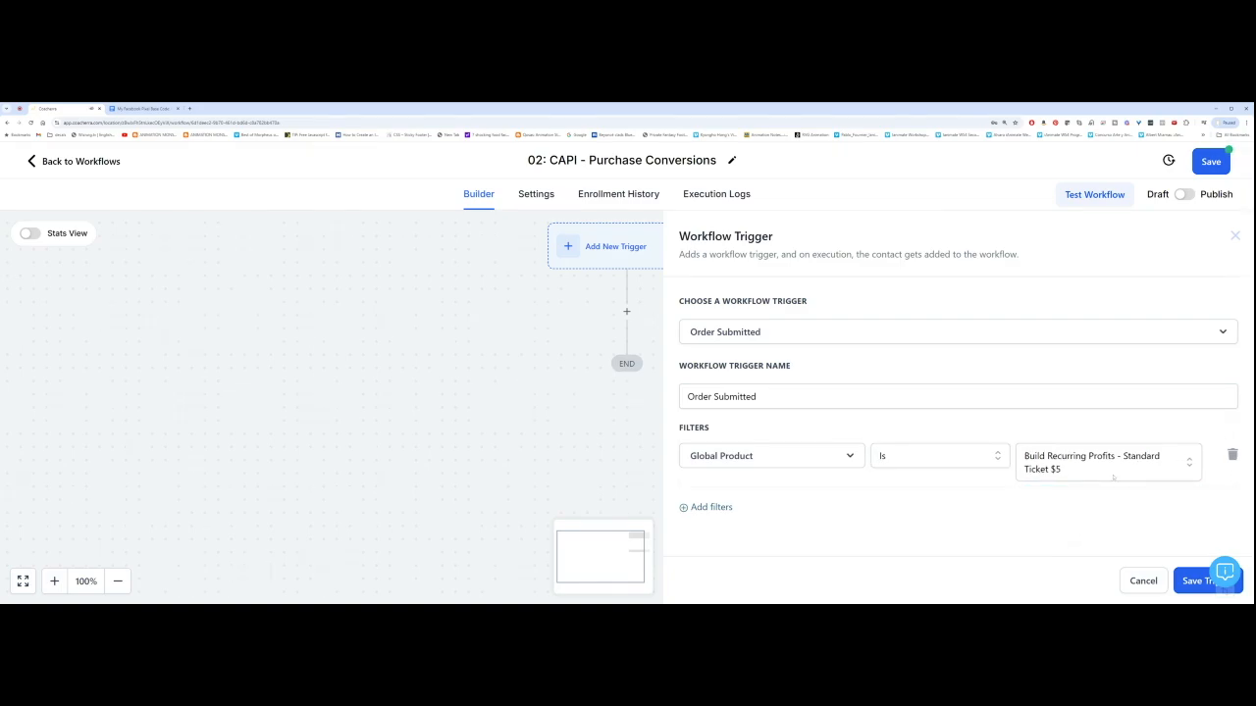
click(1093, 473)
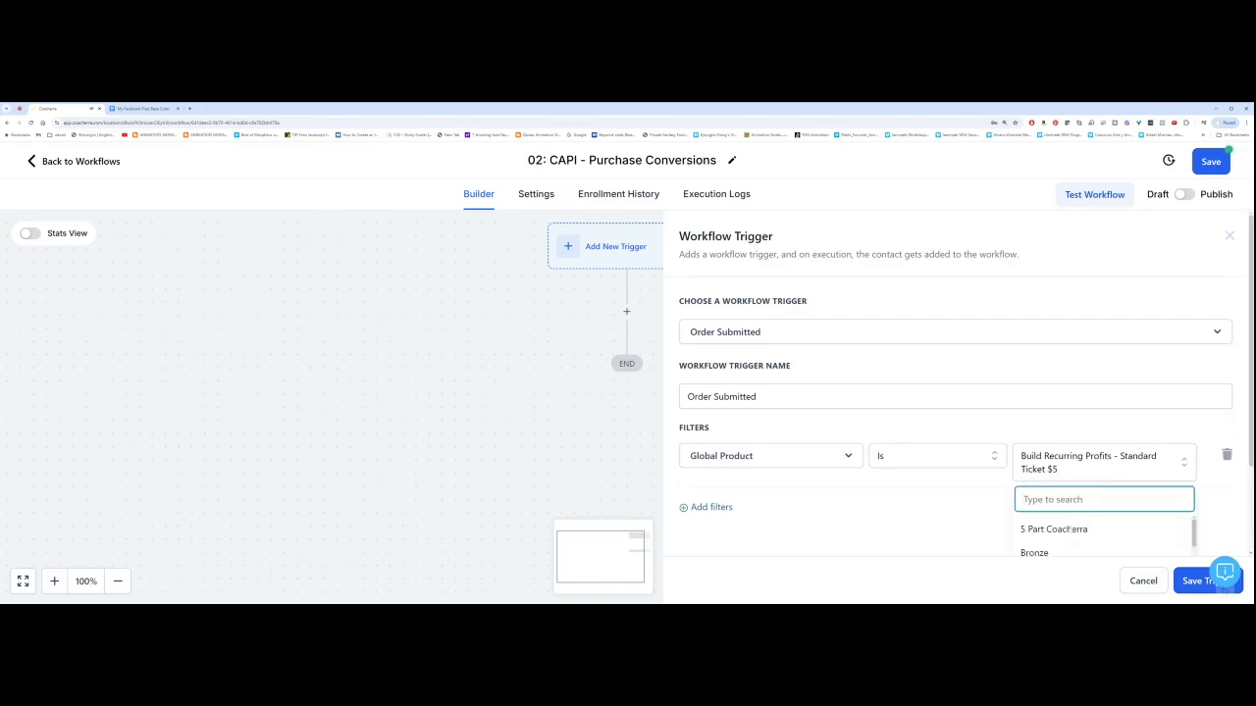
click(1207, 503)
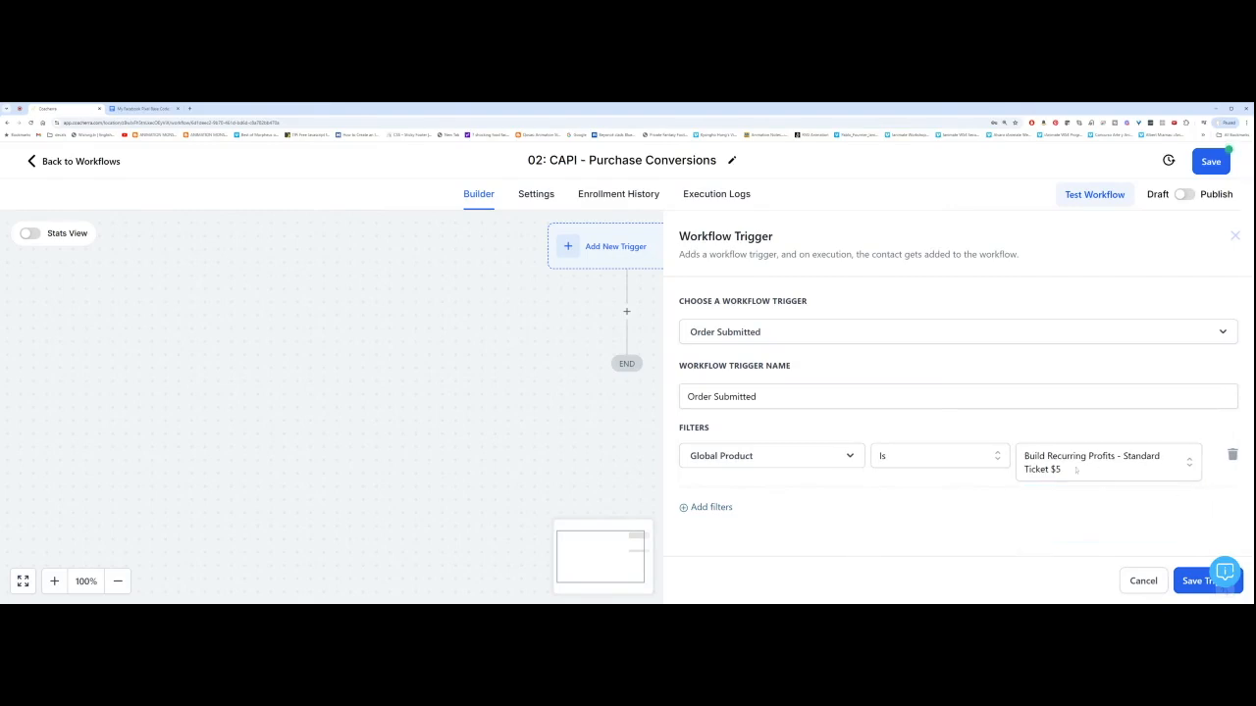
click(1190, 581)
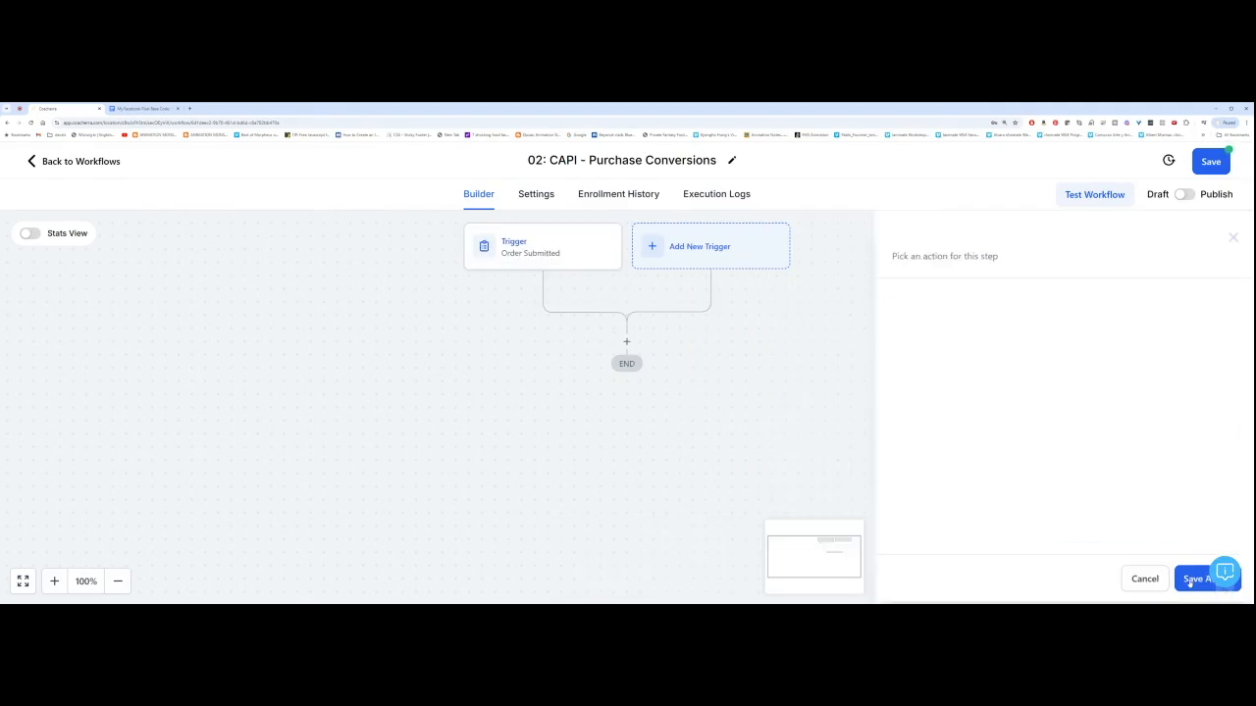
Step: Start a Facebook - Conversion API action after the trigger, then close it unfinished
click(627, 342)
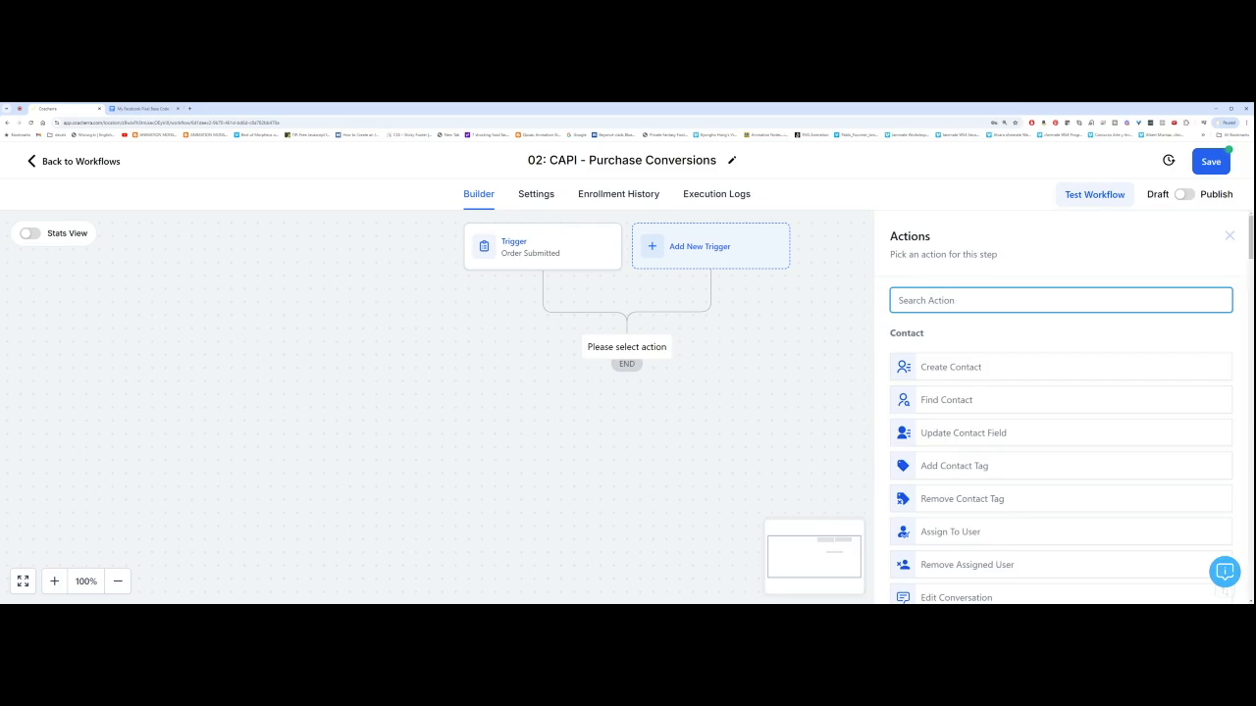
text(conver)
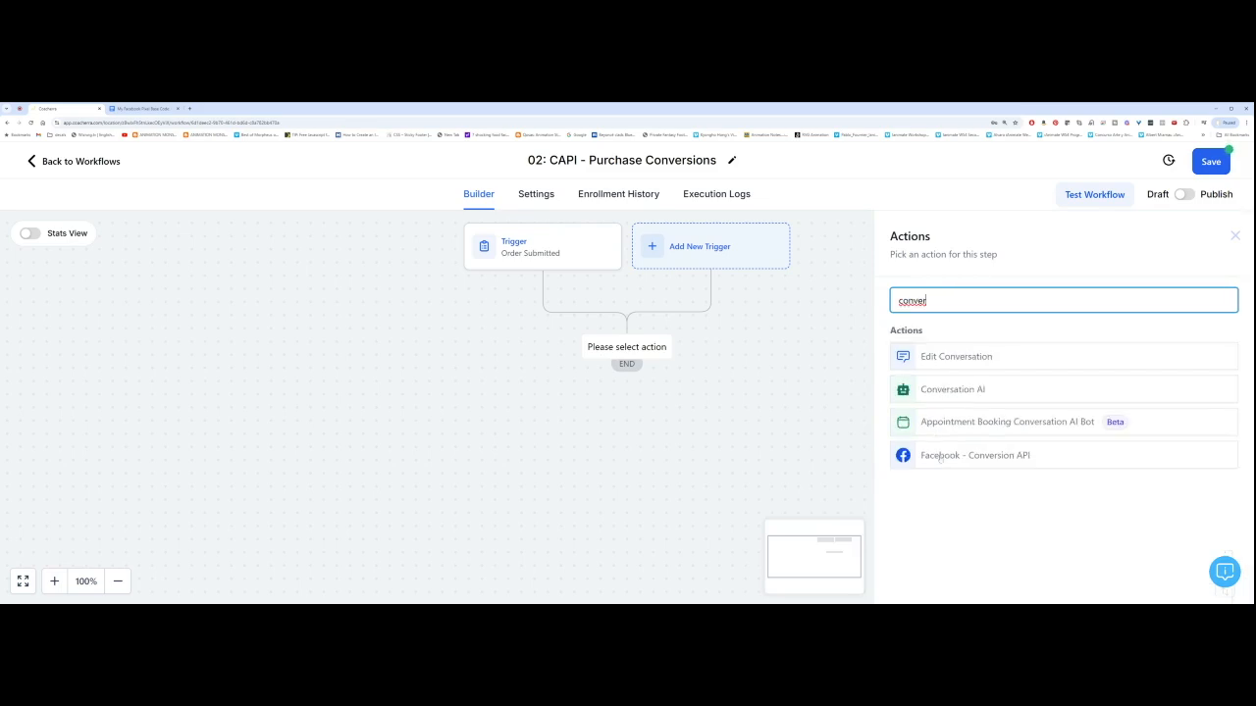
click(971, 457)
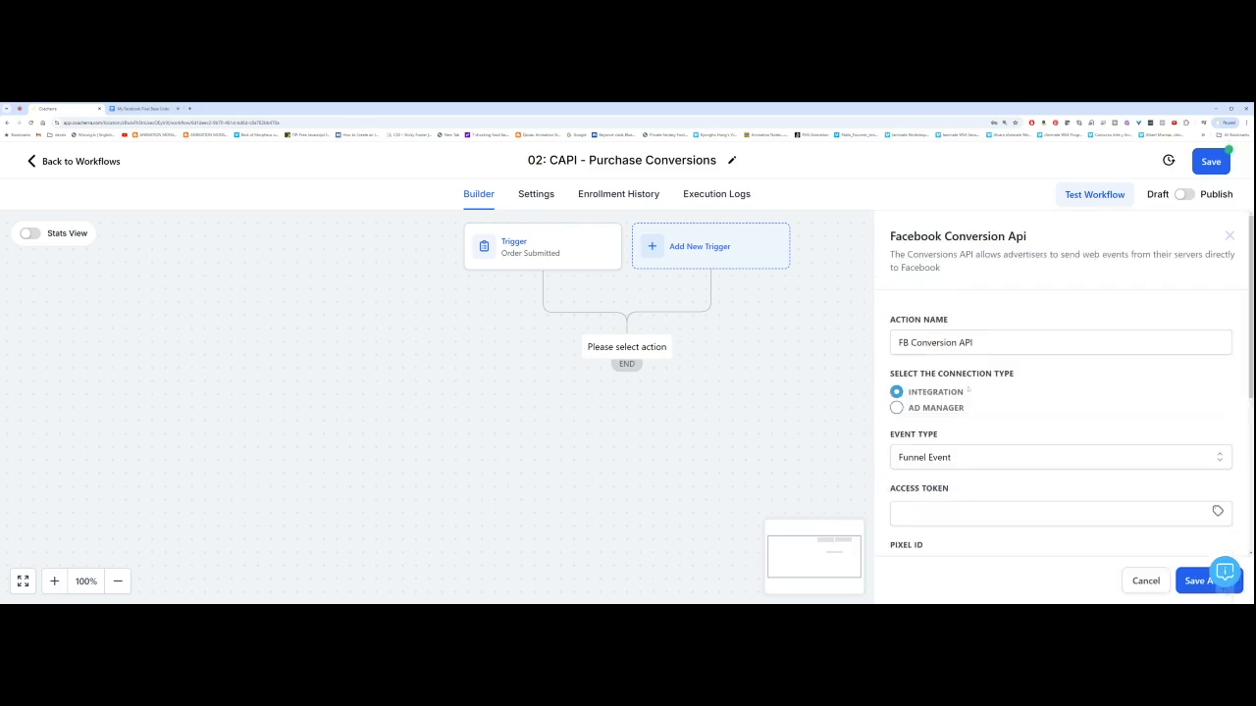
scroll(968, 390, down, 1)
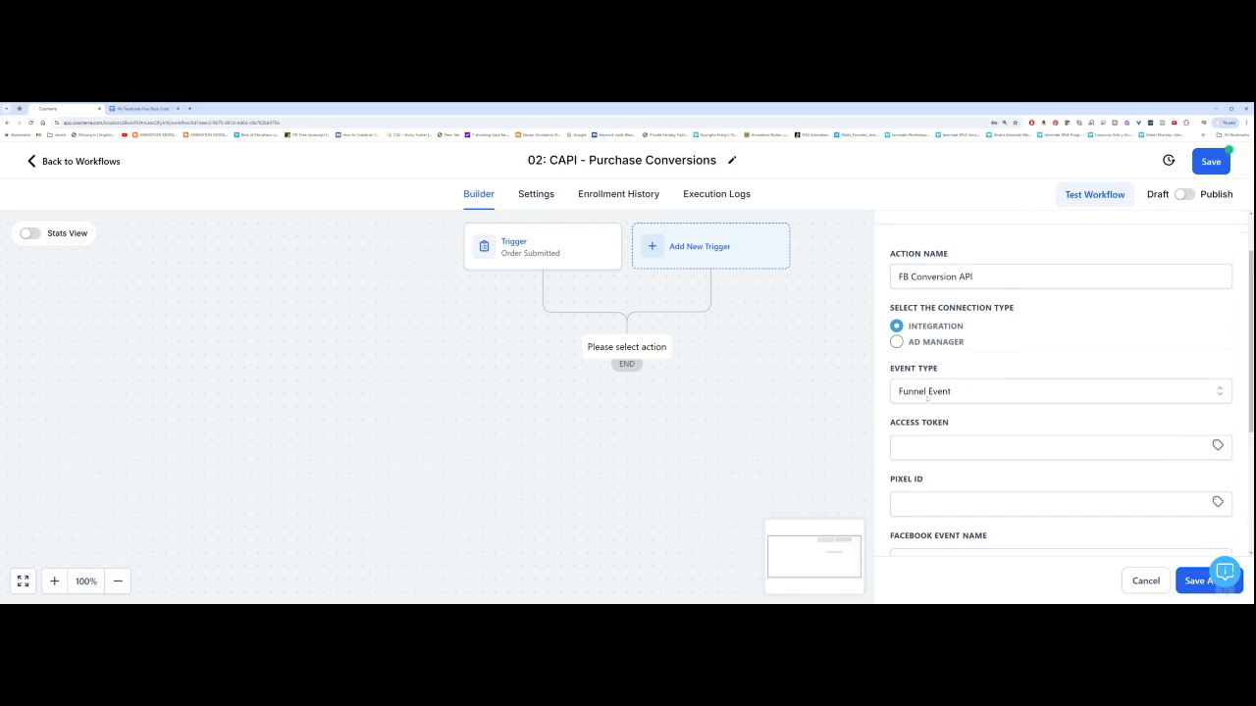
scroll(948, 393, down, 2)
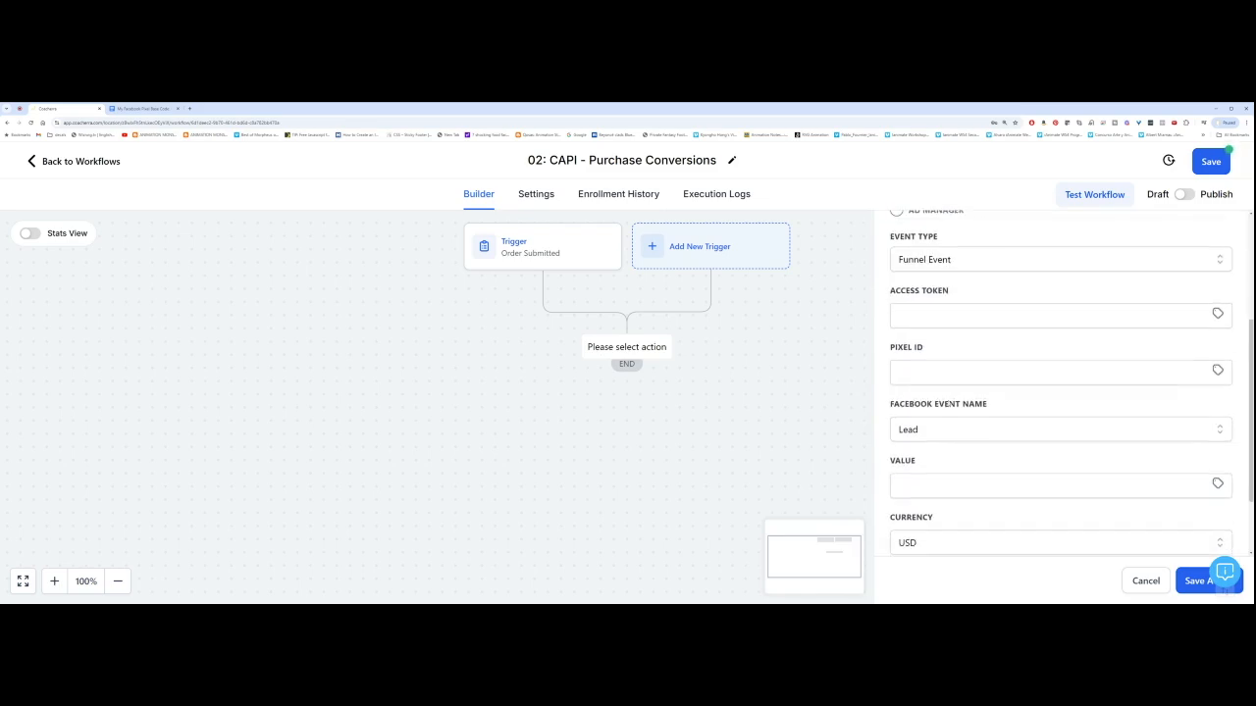
click(981, 314)
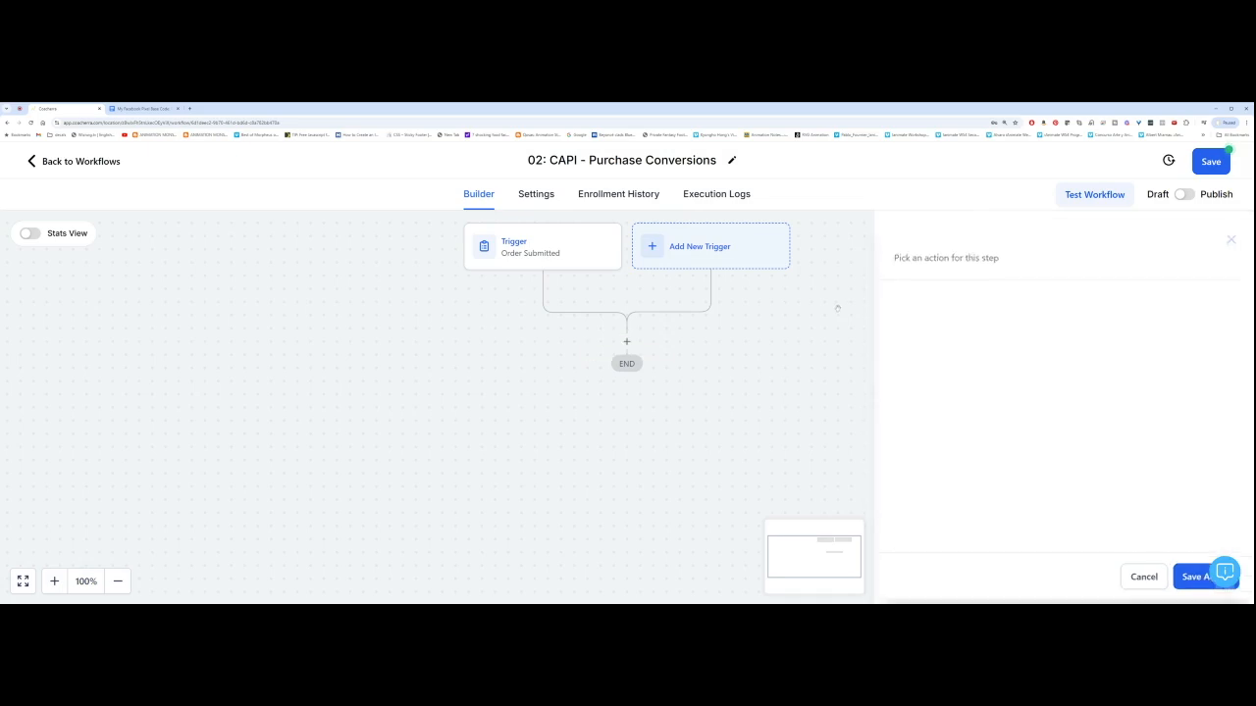
click(837, 308)
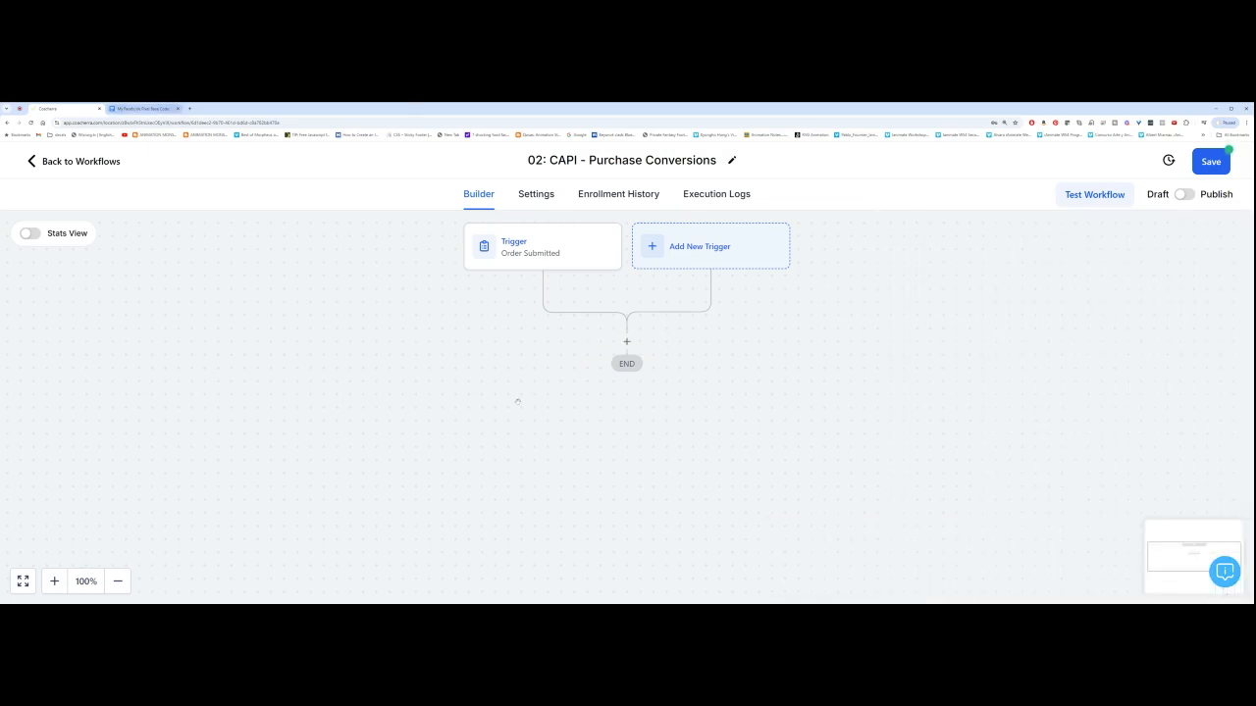
Step: Select the long access token string in the Google Docs pixel notes and return to the workflow
click(146, 108)
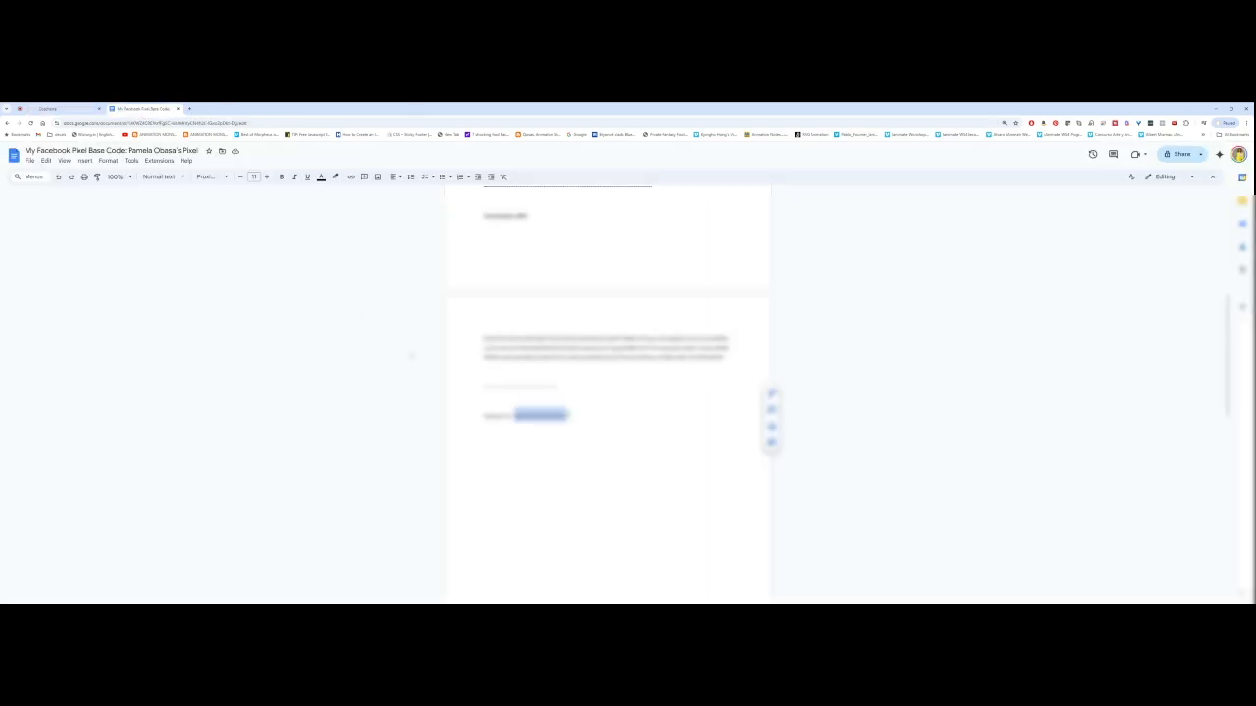
double_click(605, 348)
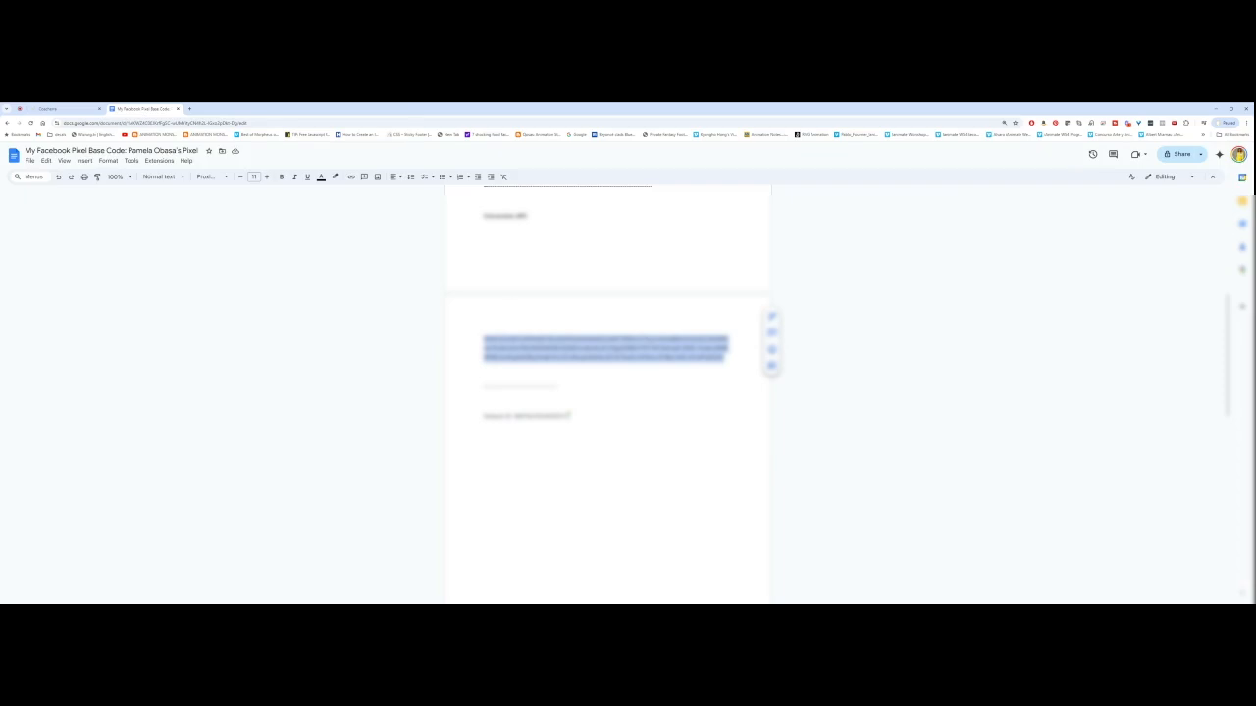
click(61, 109)
Step: Add a Facebook - Conversion API action after the Order Submitted trigger, found by searching 'conver'
click(627, 342)
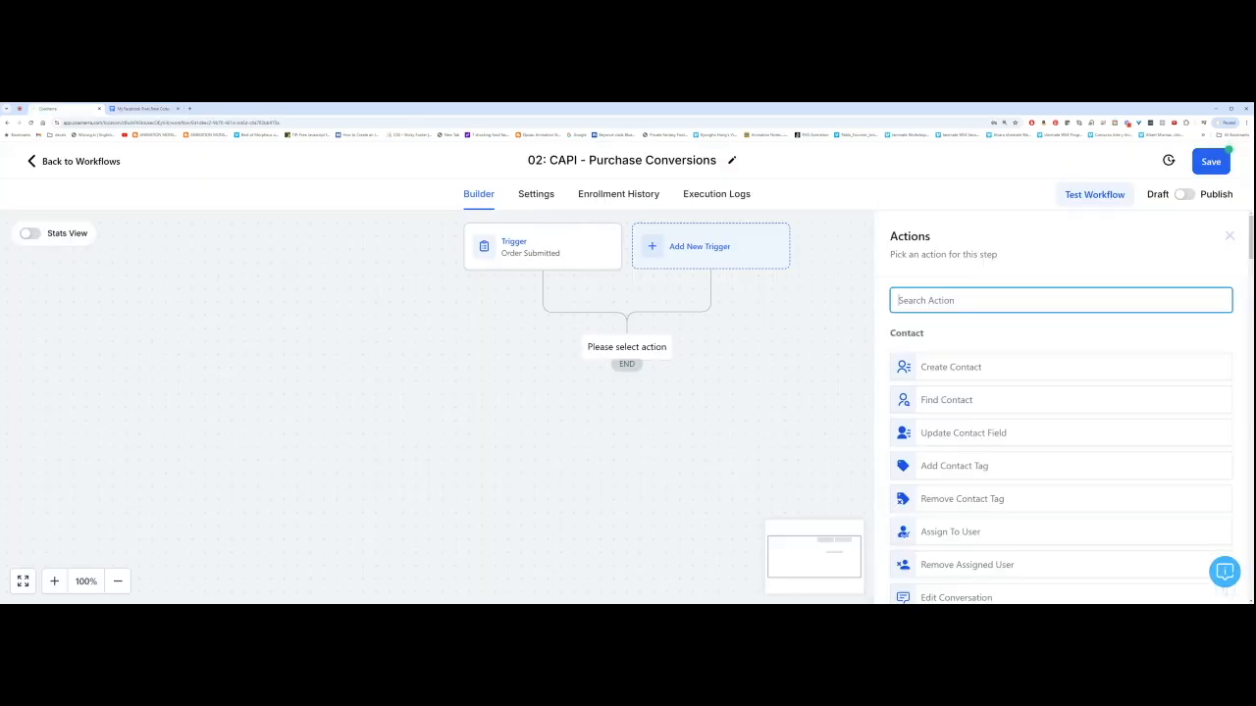
text(conver)
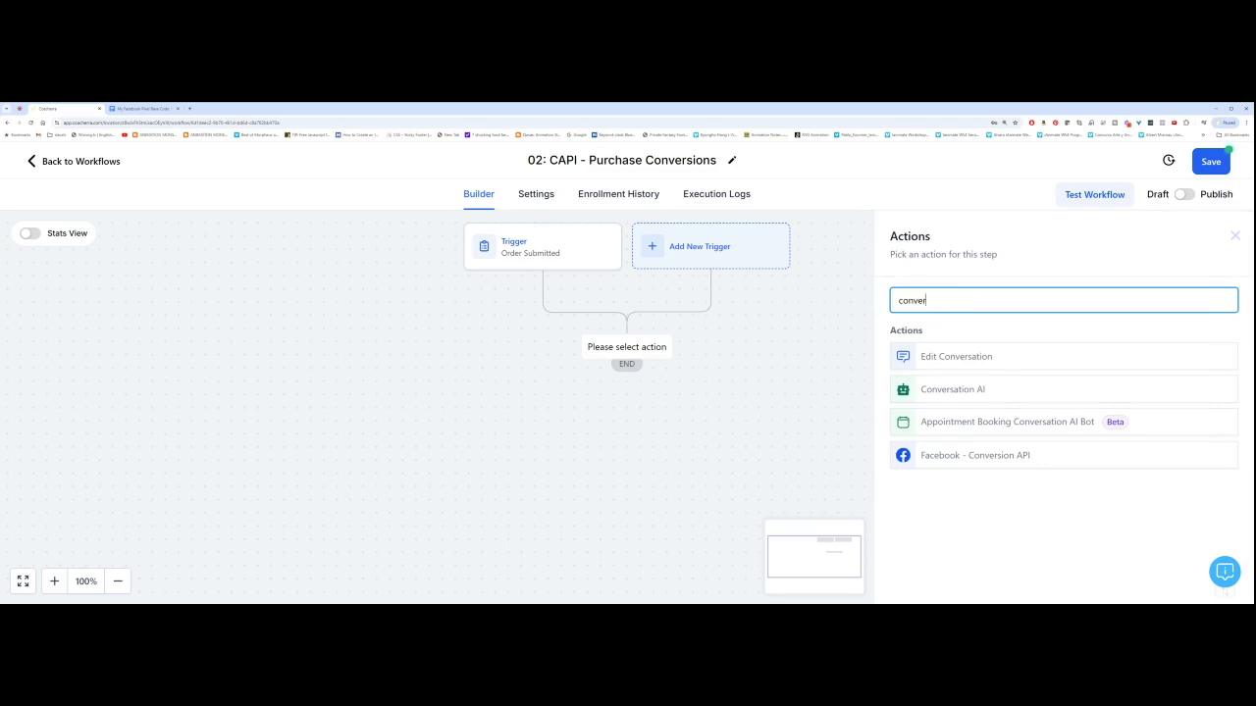
click(974, 456)
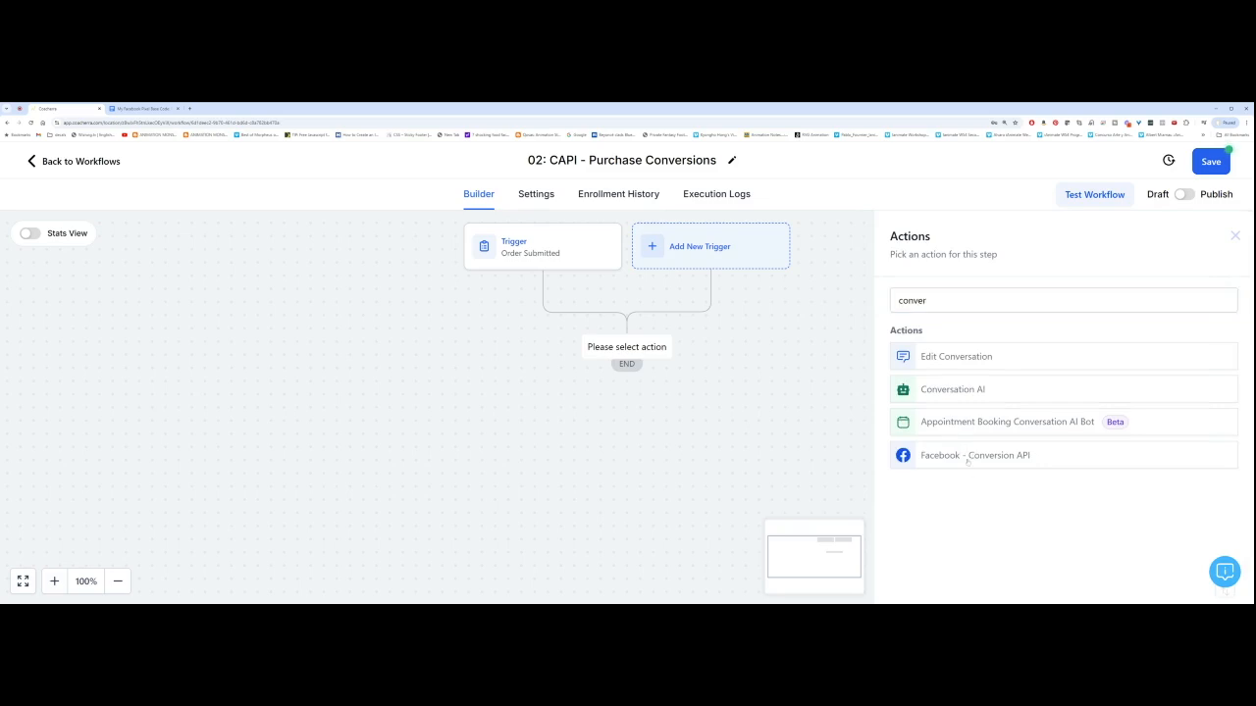
click(967, 458)
Step: Paste the copied access token into Access Token and move on to fill the Pixel ID
scroll(942, 427, down, 1)
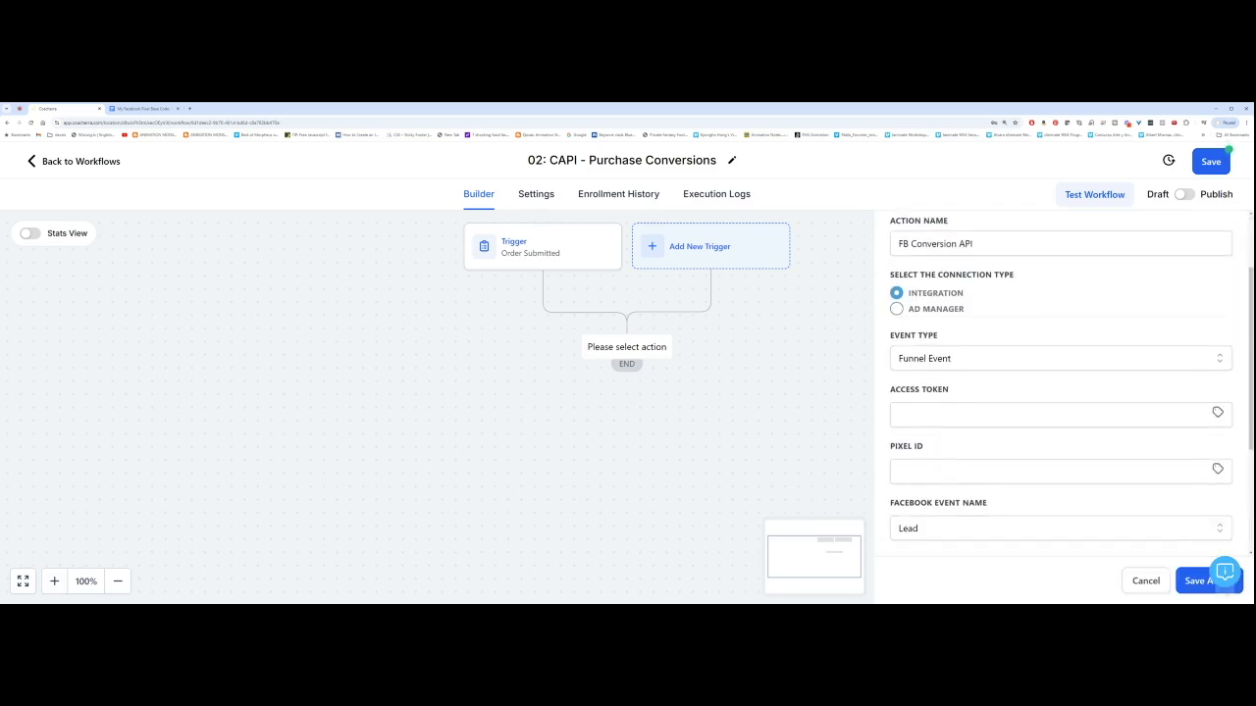
click(981, 415)
key(ctrl+v)
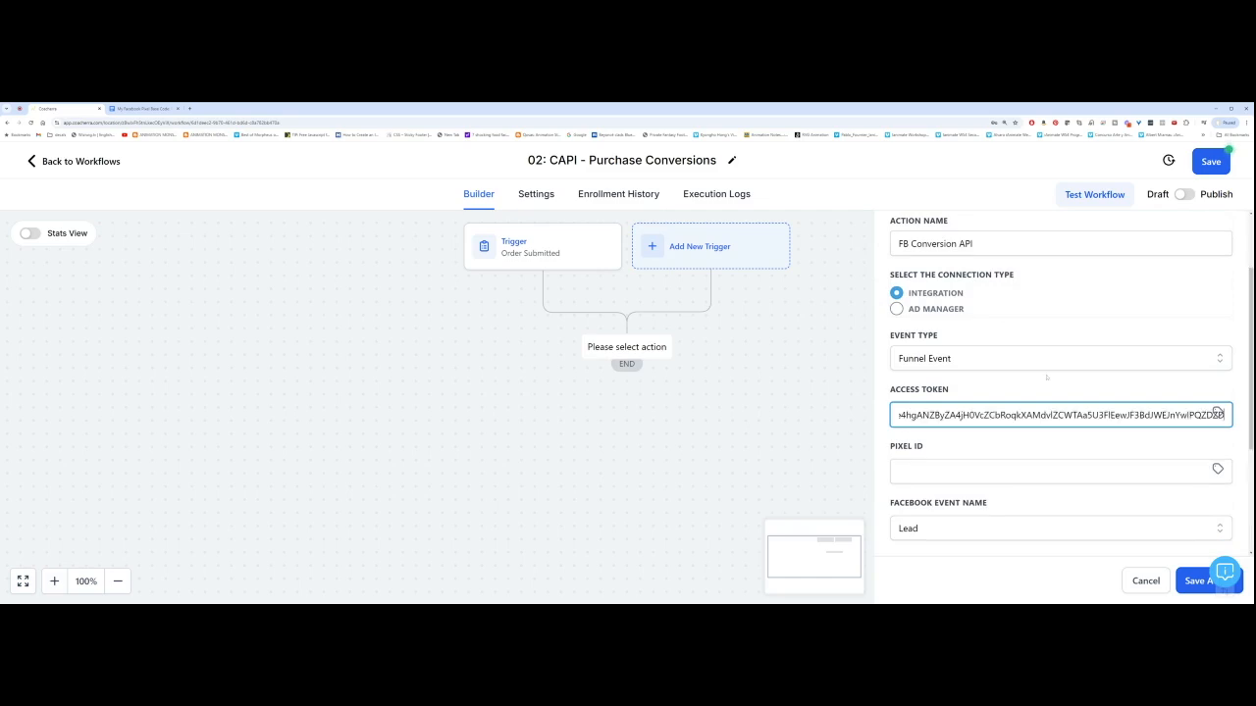
scroll(1217, 282, down, 1)
key(Tab)
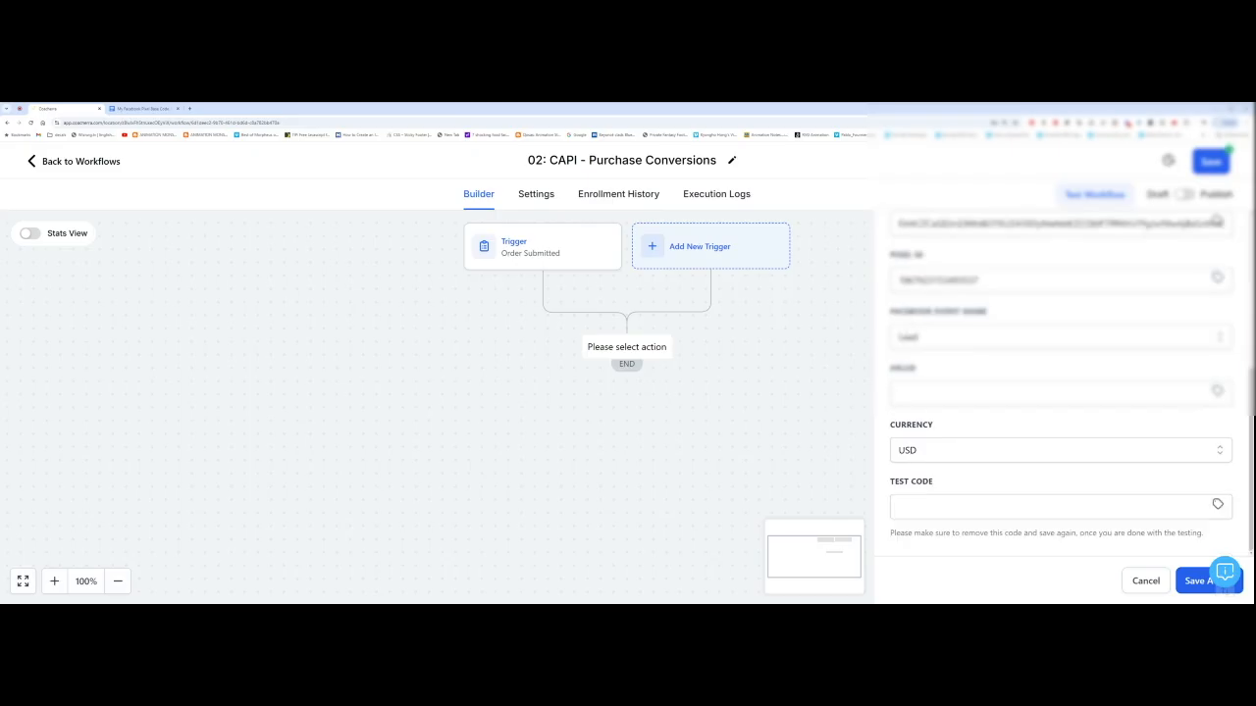
Step: Change the Facebook Event Name from Lead to Purchase
triple_click(938, 311)
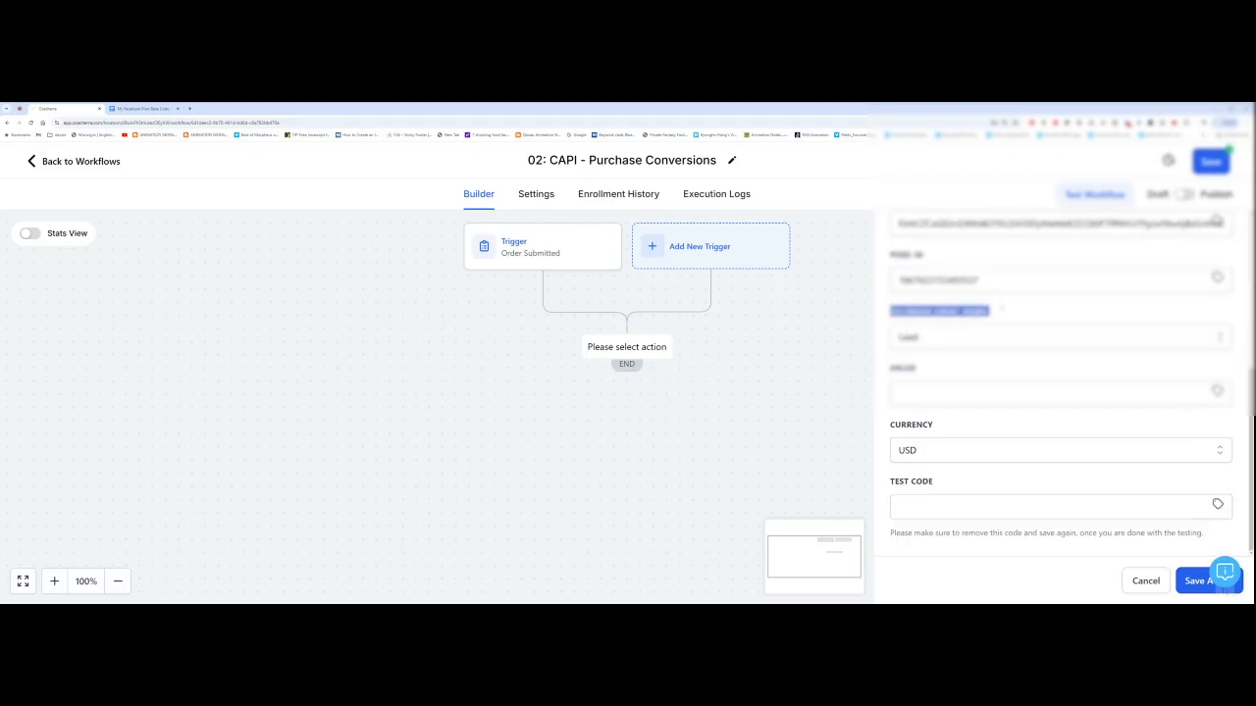
click(947, 343)
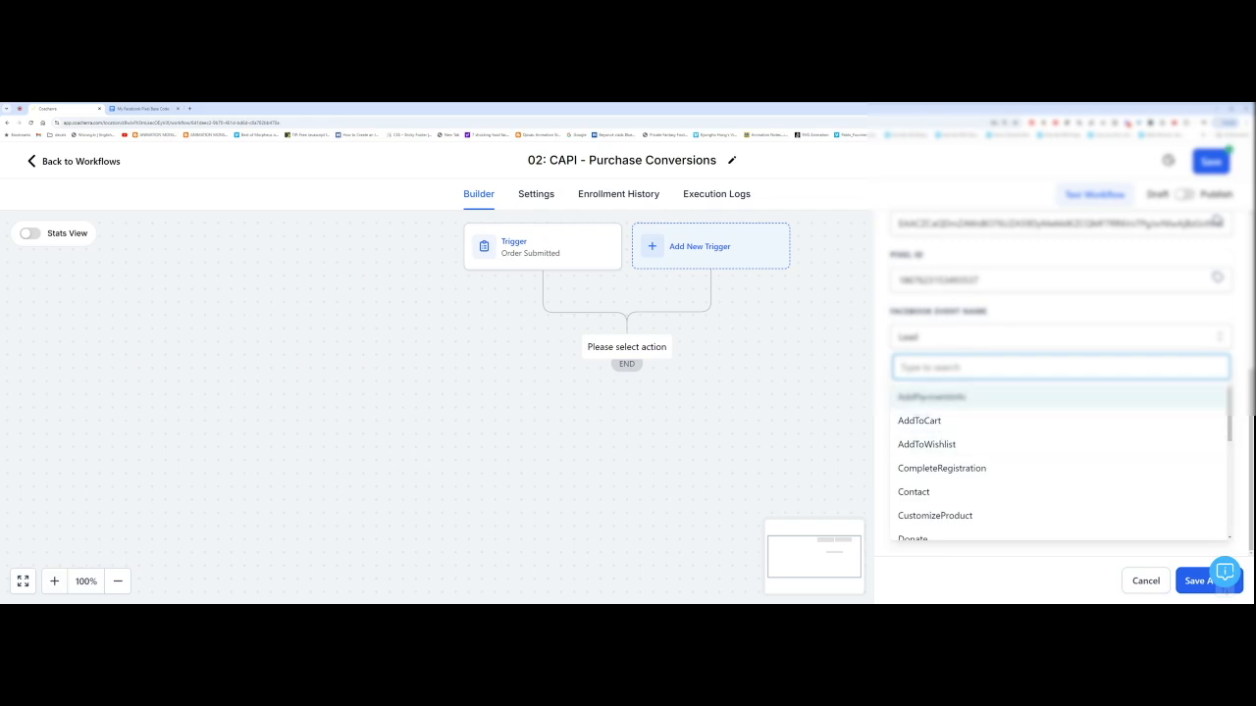
scroll(931, 443, down, 2)
scroll(933, 445, down, 1)
click(920, 459)
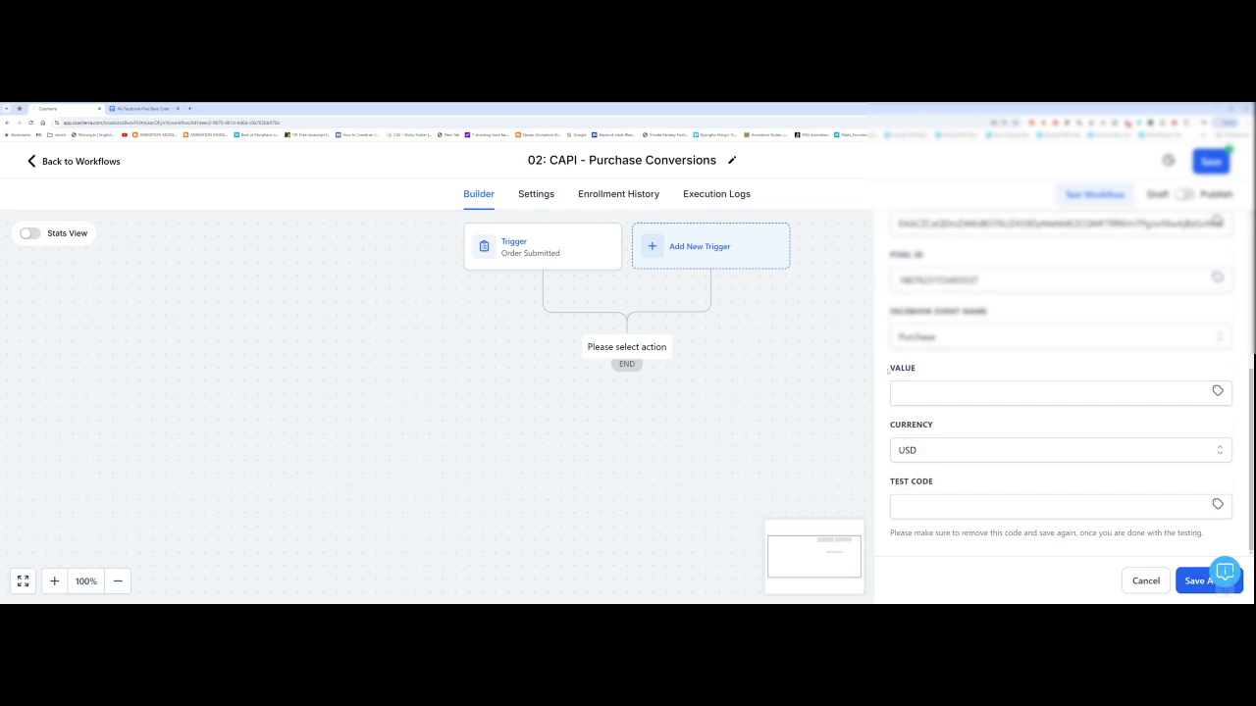
Step: Set the event Value to a plain 5, keeping Currency as USD
click(1050, 393)
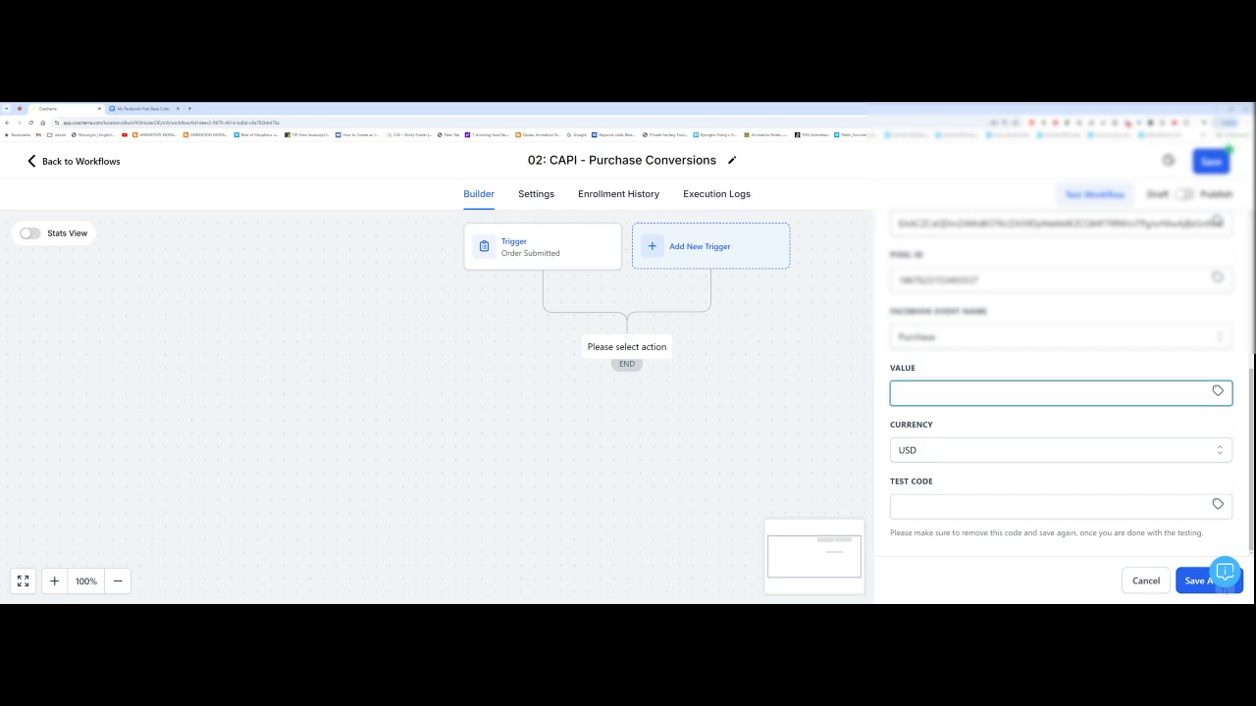
text(£5)
key(ctrl+a)
text(5)
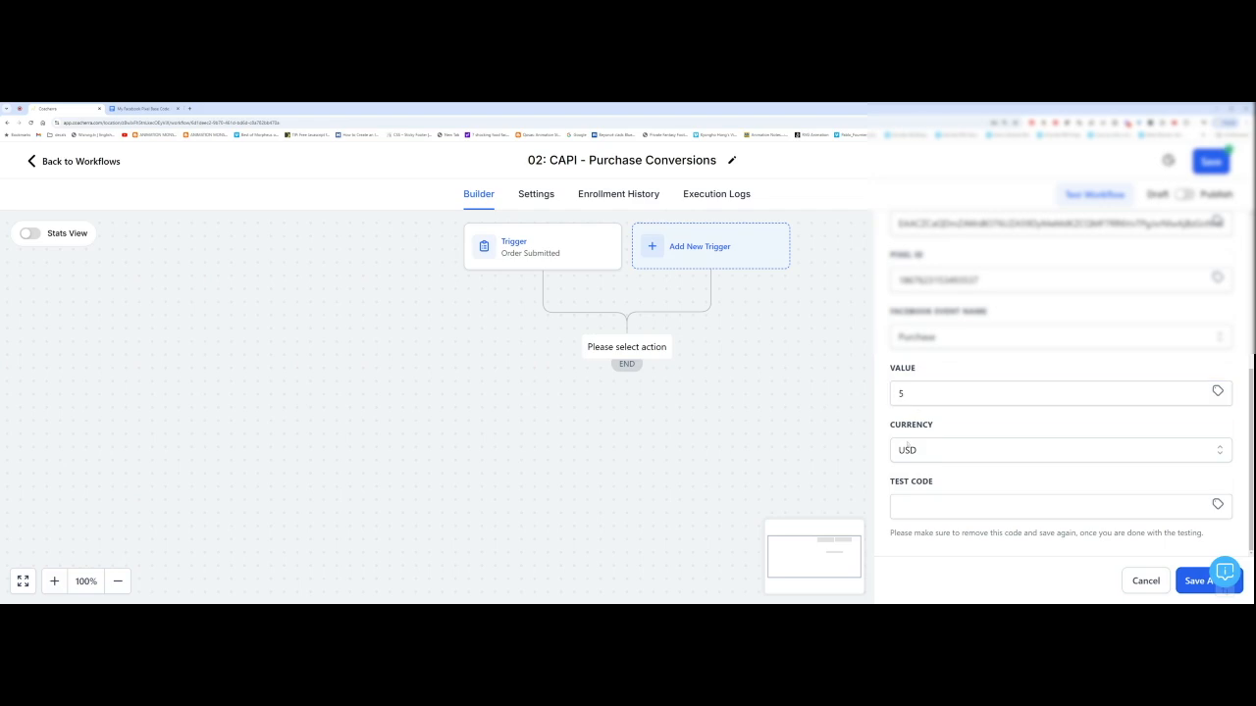
double_click(912, 429)
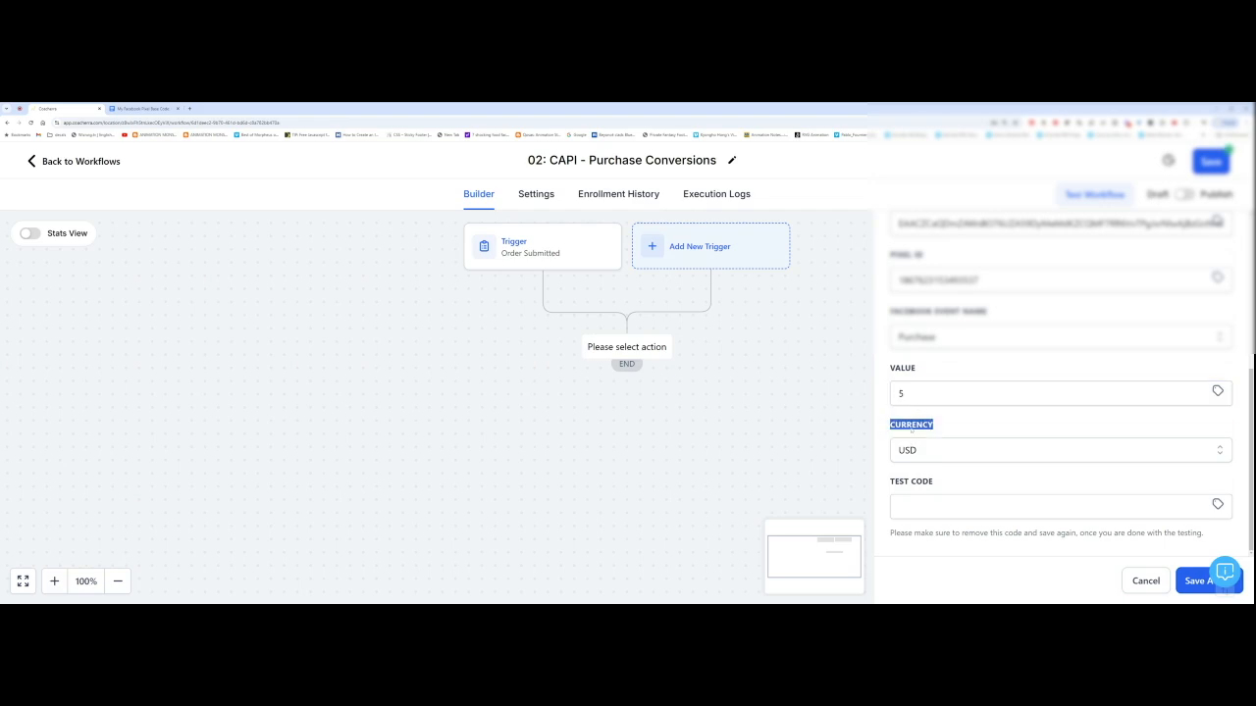
click(886, 438)
Step: Save the Conversion API action, switch the workflow from Draft to Publish, and save it
click(1199, 579)
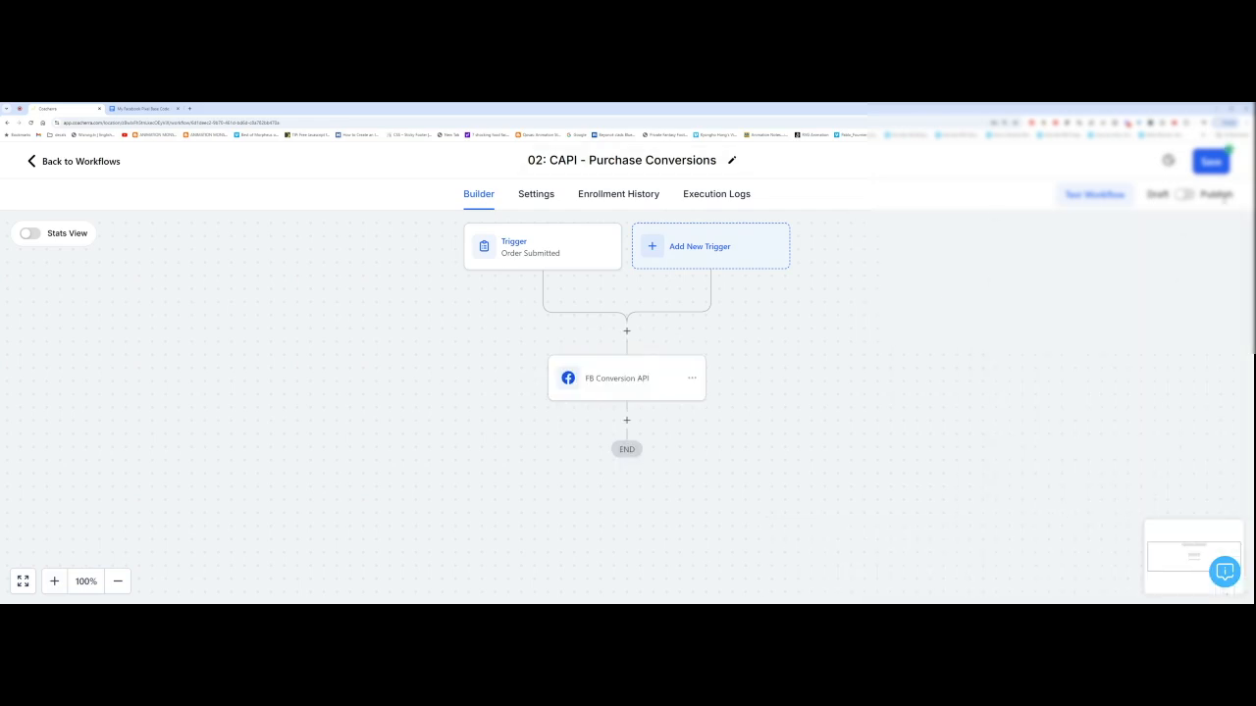
click(1185, 195)
click(1207, 165)
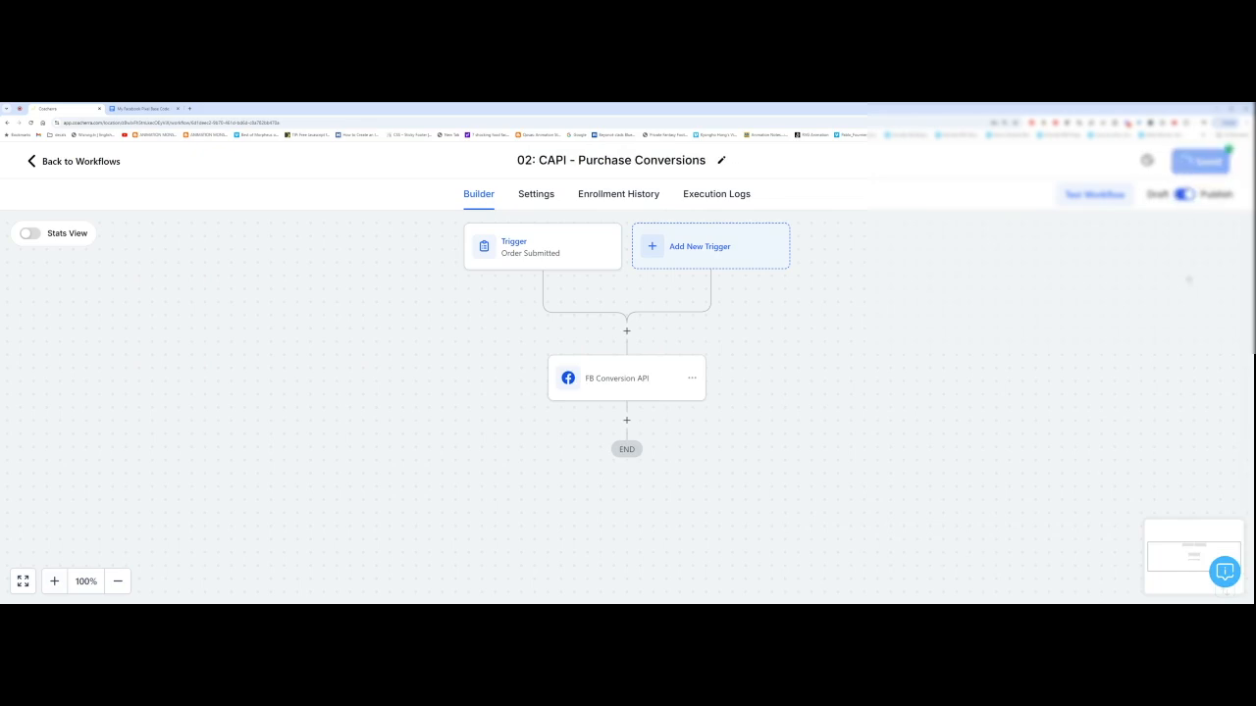